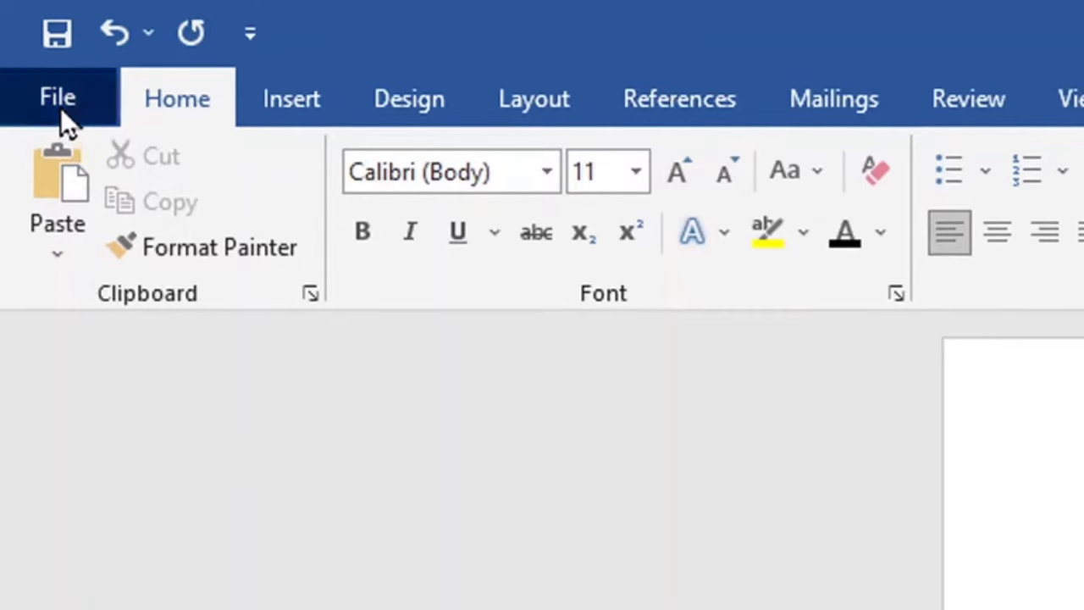
Step: Create a new blank Word document, Document4, from File > New
{"action": "left_click", "coordinate": [59, 106]}
{"action": "left_click", "coordinate": [114, 281]}
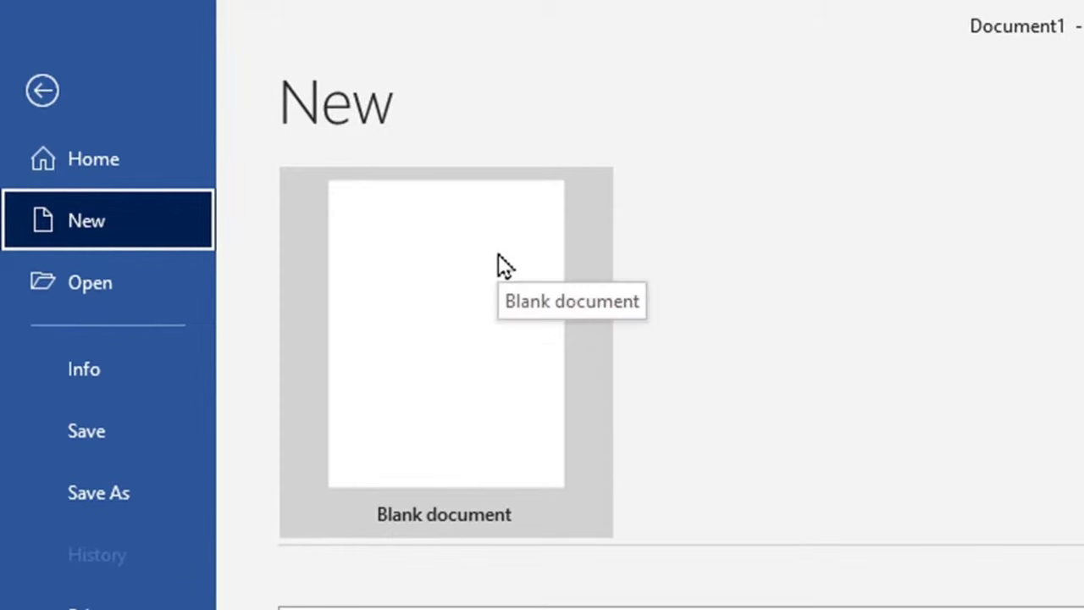
{"action": "left_click", "coordinate": [498, 253]}
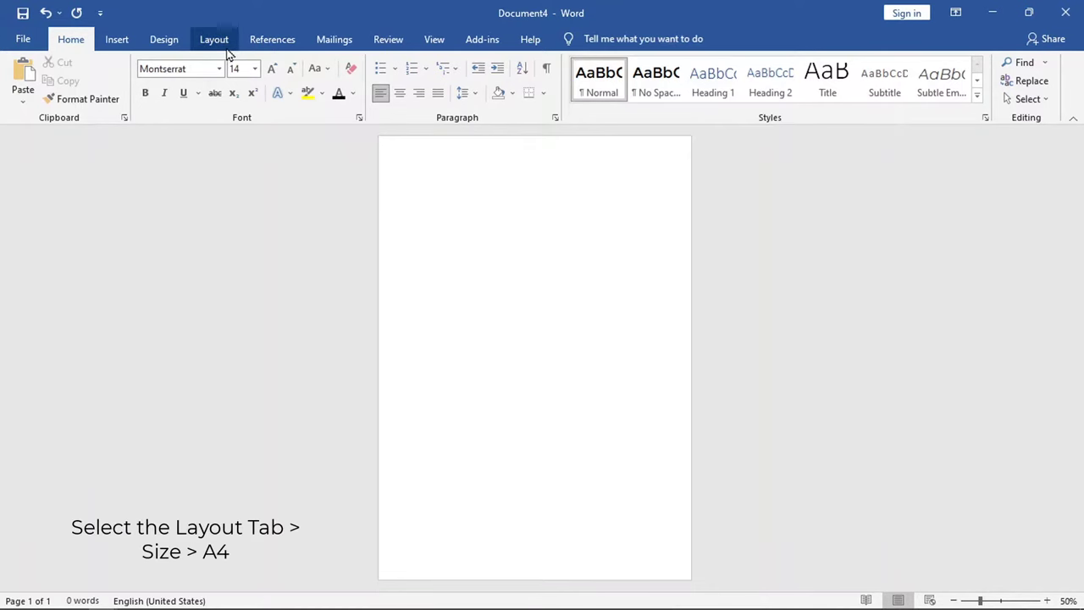
Step: Set Document4's paper size to A4 and its orientation to Landscape
{"action": "left_click", "coordinate": [224, 47]}
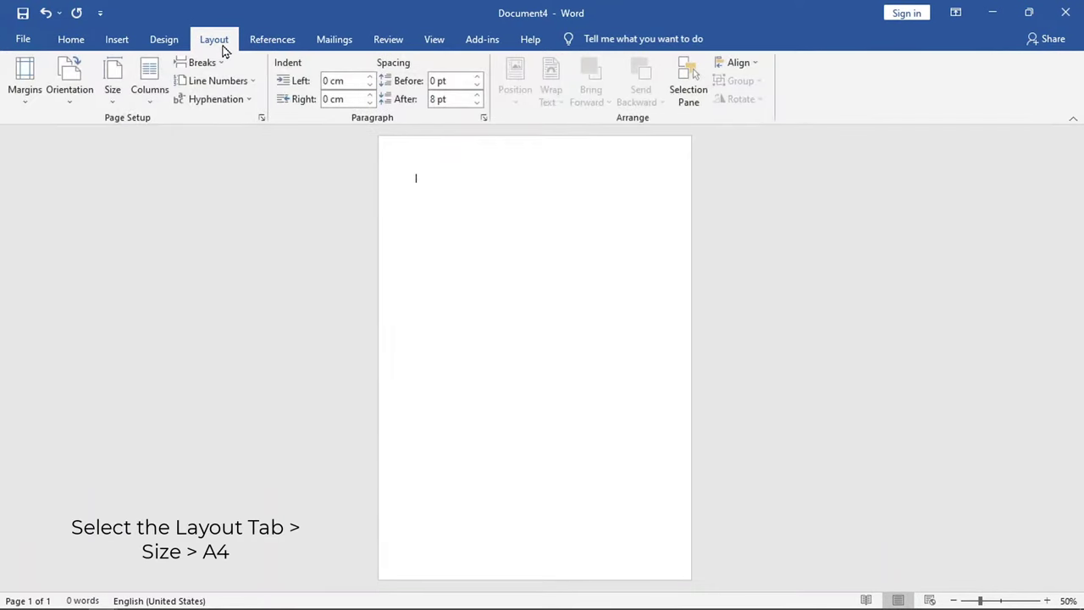
{"action": "left_click", "coordinate": [111, 106]}
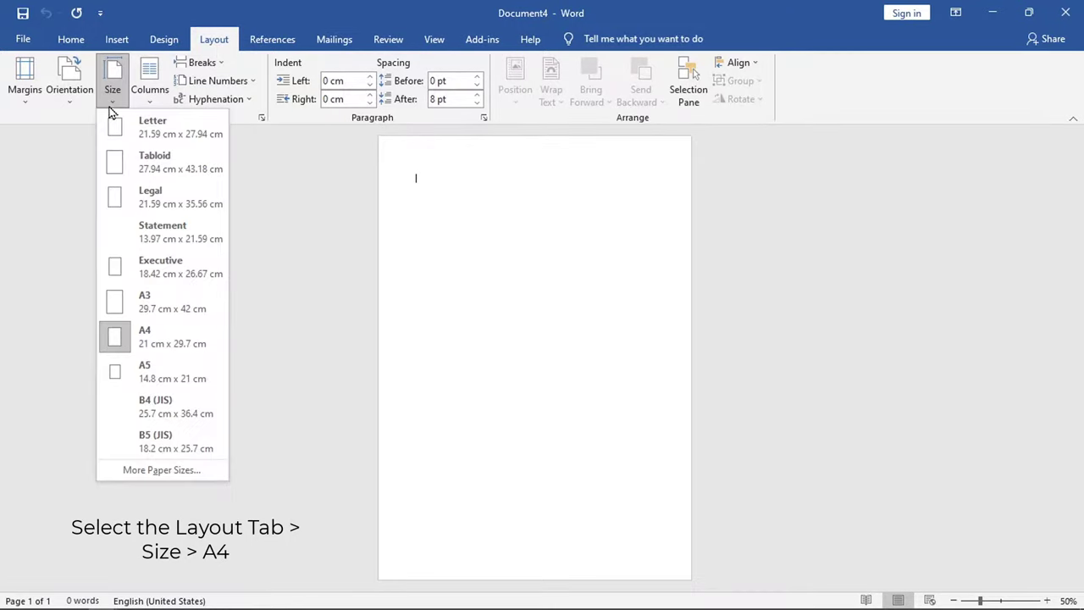
{"action": "left_click", "coordinate": [212, 351]}
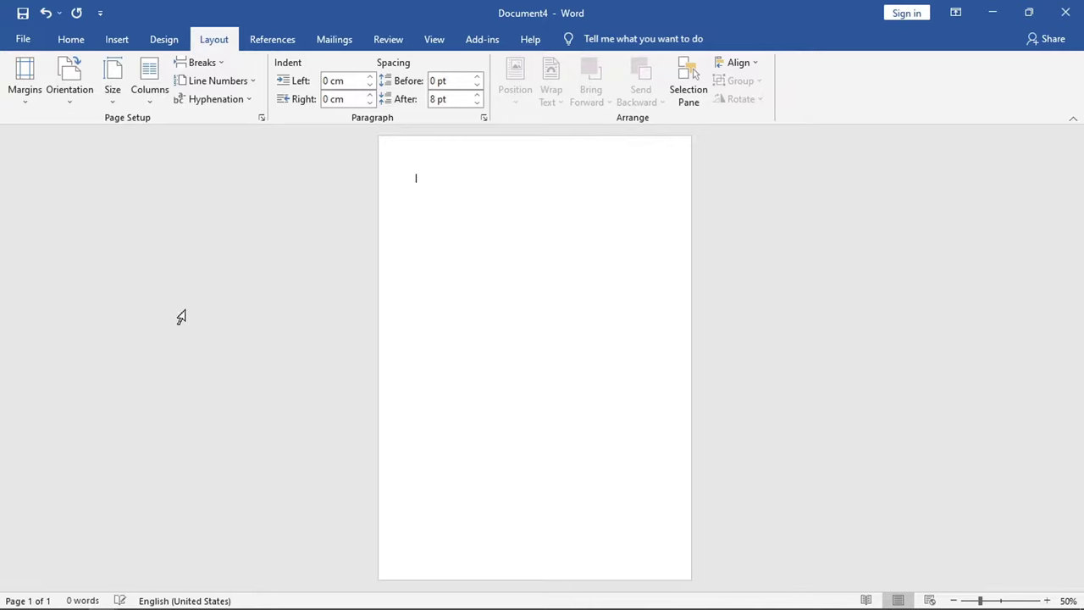
{"action": "left_click", "coordinate": [72, 95]}
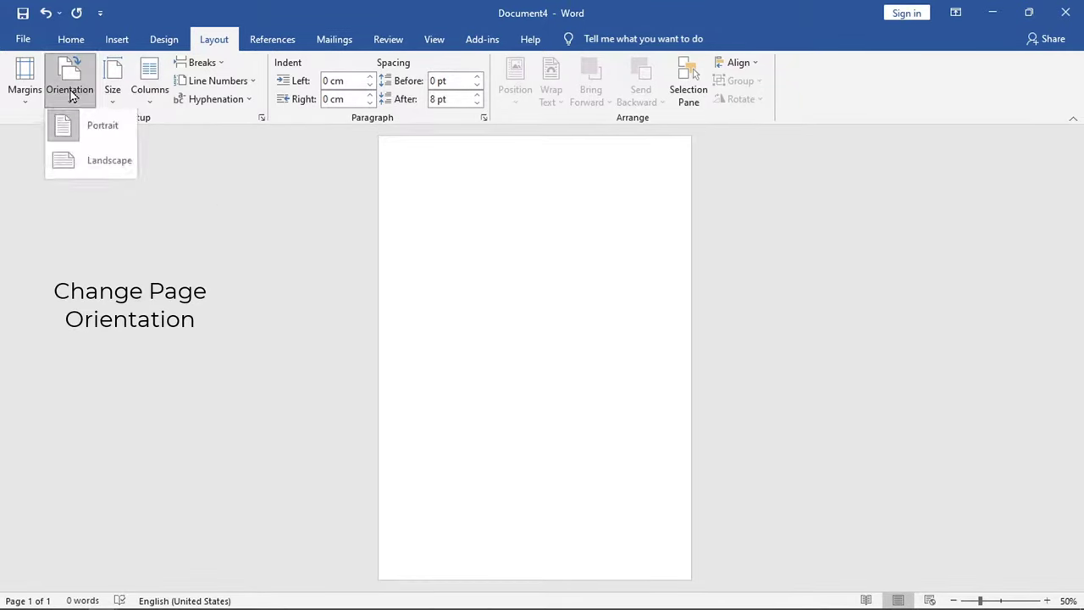
{"action": "left_click", "coordinate": [105, 175]}
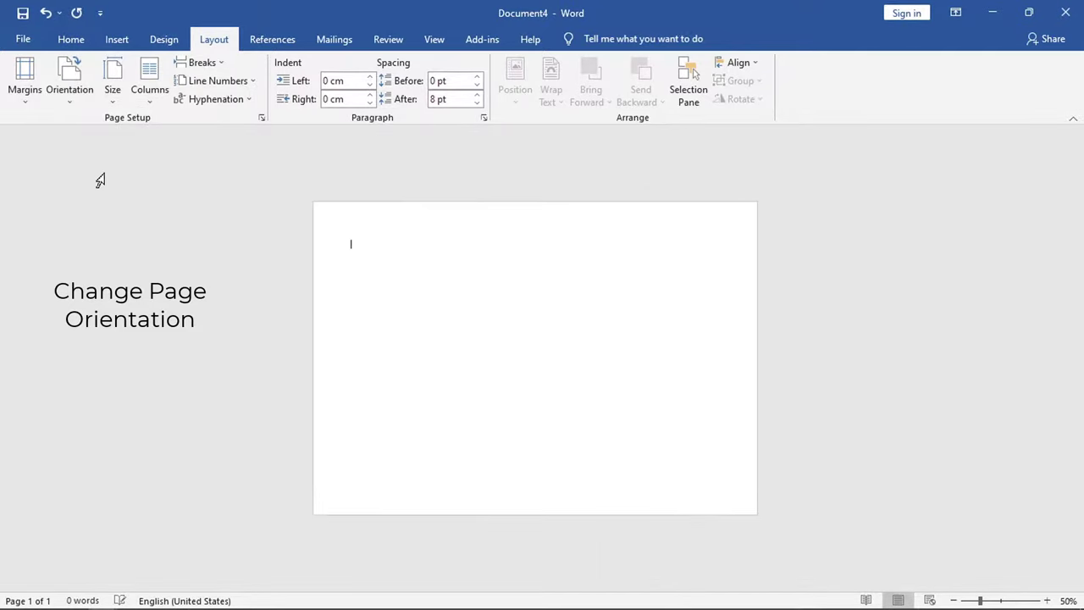
Step: Enter 0.5 cm as the top margin in Custom Margins and copy that value
{"action": "left_click", "coordinate": [29, 103]}
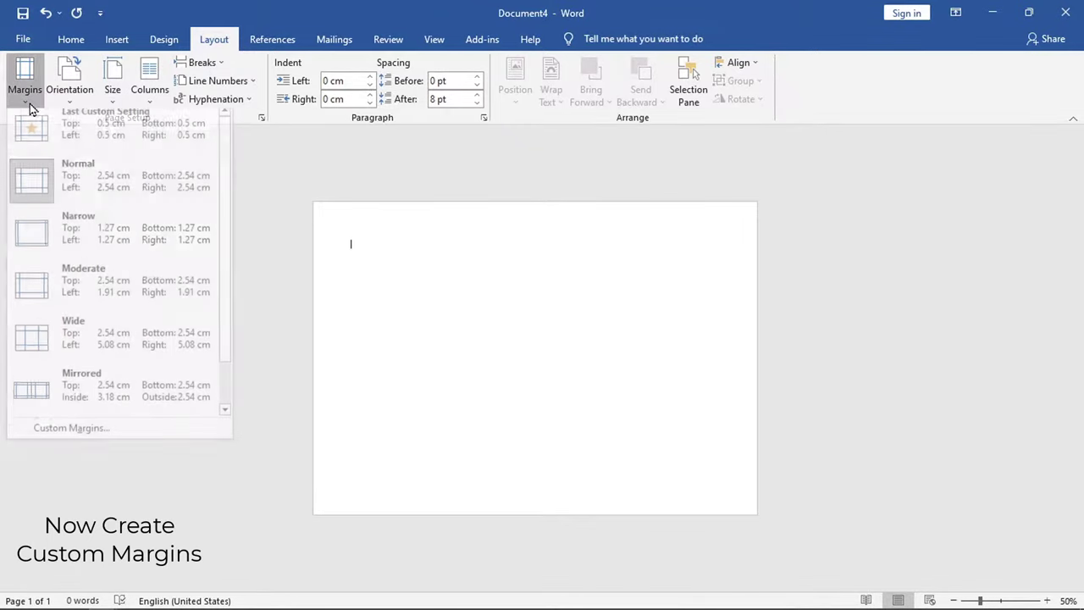
{"action": "left_click", "coordinate": [152, 438]}
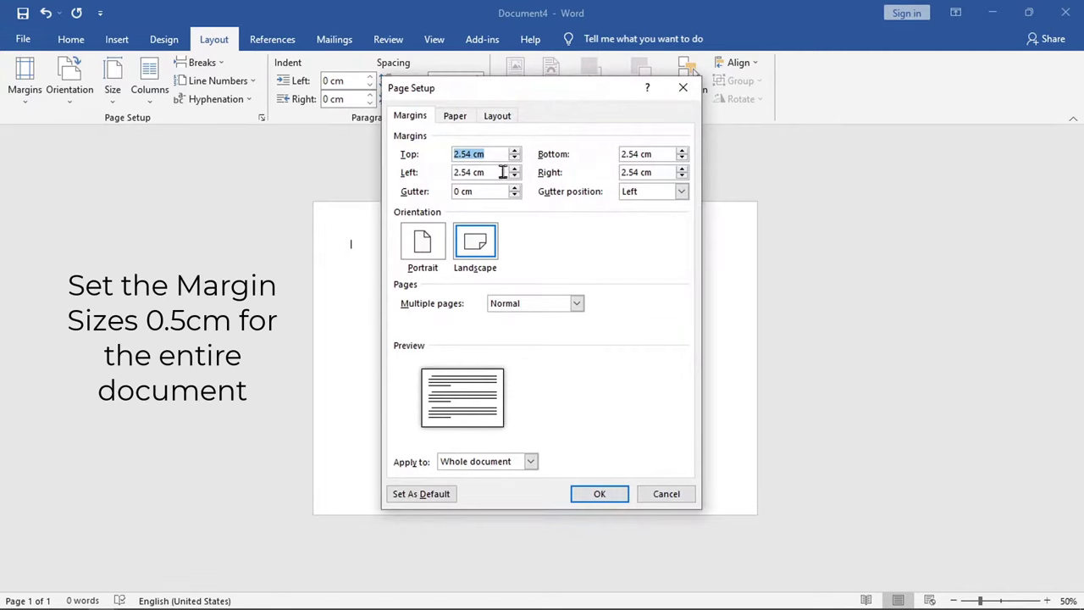
{"action": "type", "text": "0.5"}
{"action": "left_click_drag", "start_coordinate": [484, 153], "coordinate": [455, 153]}
{"action": "right_click", "coordinate": [458, 153]}
{"action": "left_click", "coordinate": [485, 182]}
Step: Paste 0.5 cm into the bottom, left and right margins and apply them
{"action": "left_click_drag", "start_coordinate": [656, 157], "coordinate": [618, 153]}
{"action": "right_click", "coordinate": [628, 154]}
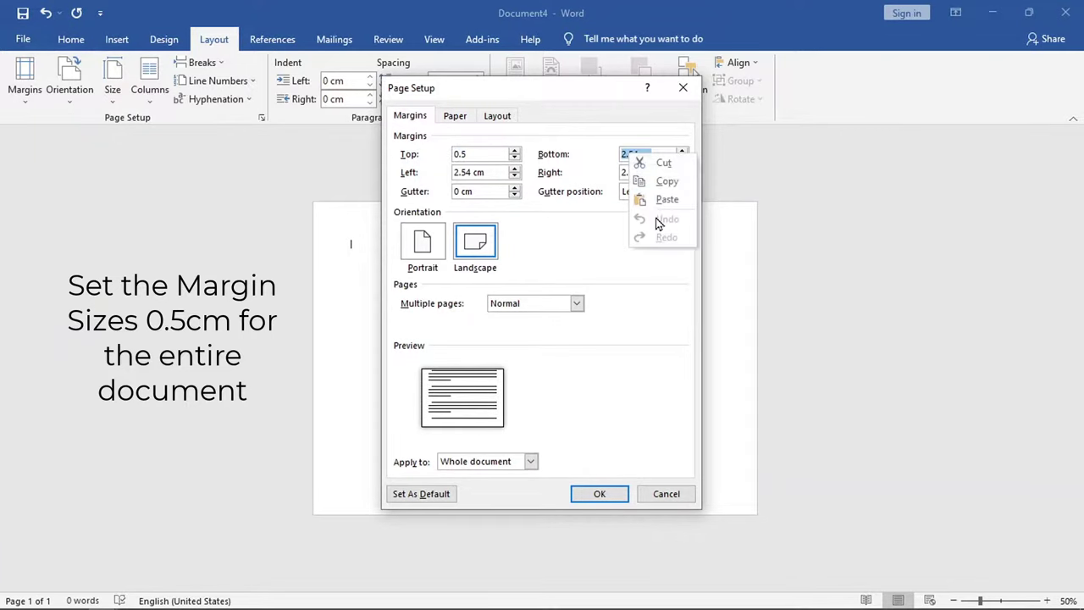
{"action": "left_click", "coordinate": [658, 202]}
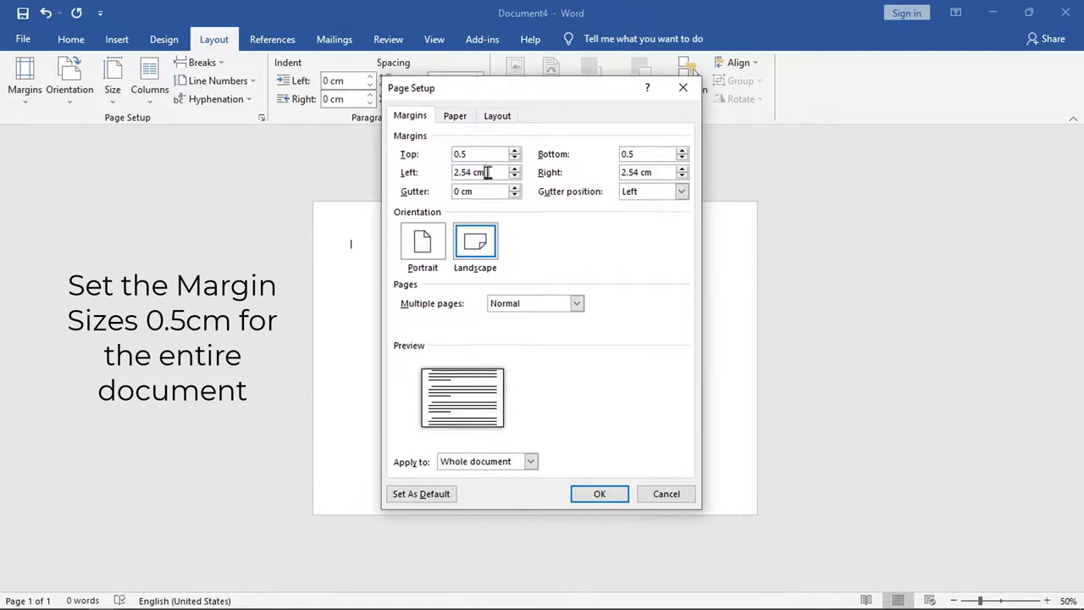
{"action": "left_click_drag", "start_coordinate": [487, 172], "coordinate": [428, 172]}
{"action": "right_click", "coordinate": [462, 174]}
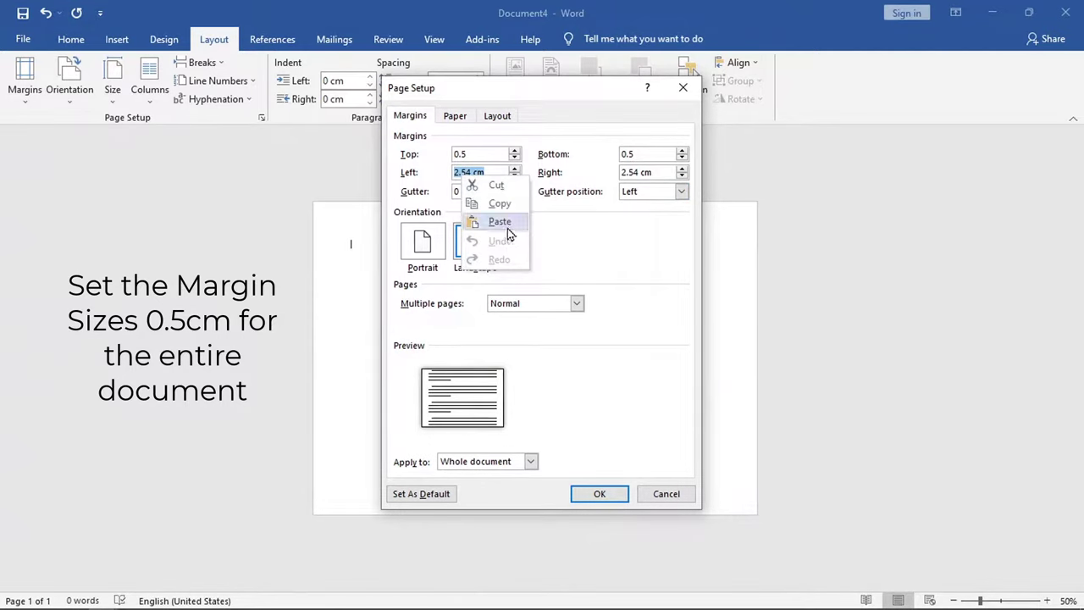
{"action": "left_click", "coordinate": [508, 228]}
{"action": "left_click_drag", "start_coordinate": [665, 172], "coordinate": [584, 176]}
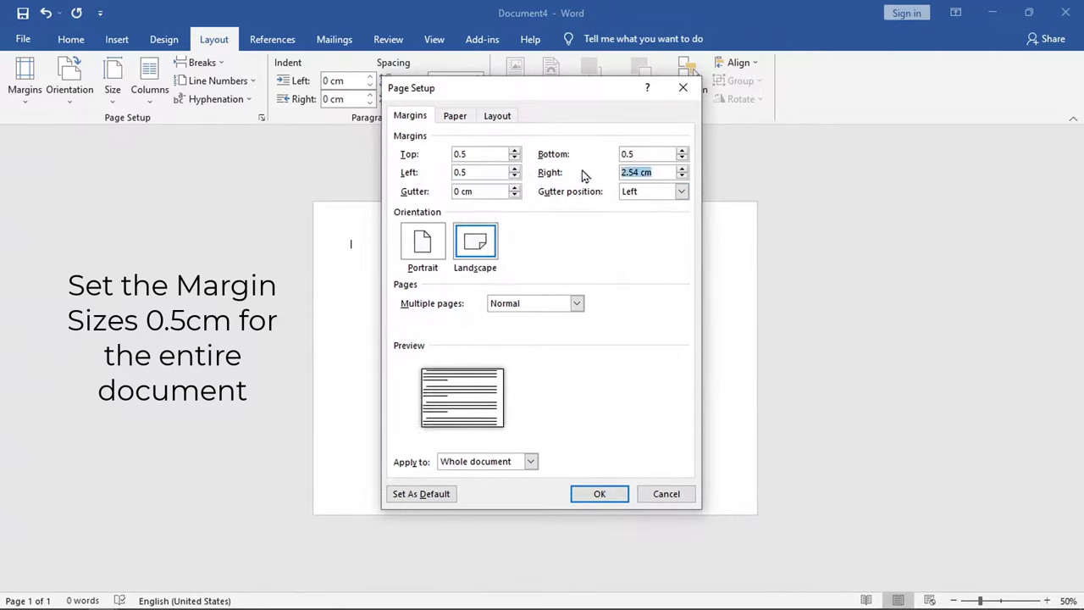
{"action": "right_click", "coordinate": [648, 174]}
{"action": "left_click", "coordinate": [684, 229]}
{"action": "left_click", "coordinate": [603, 496]}
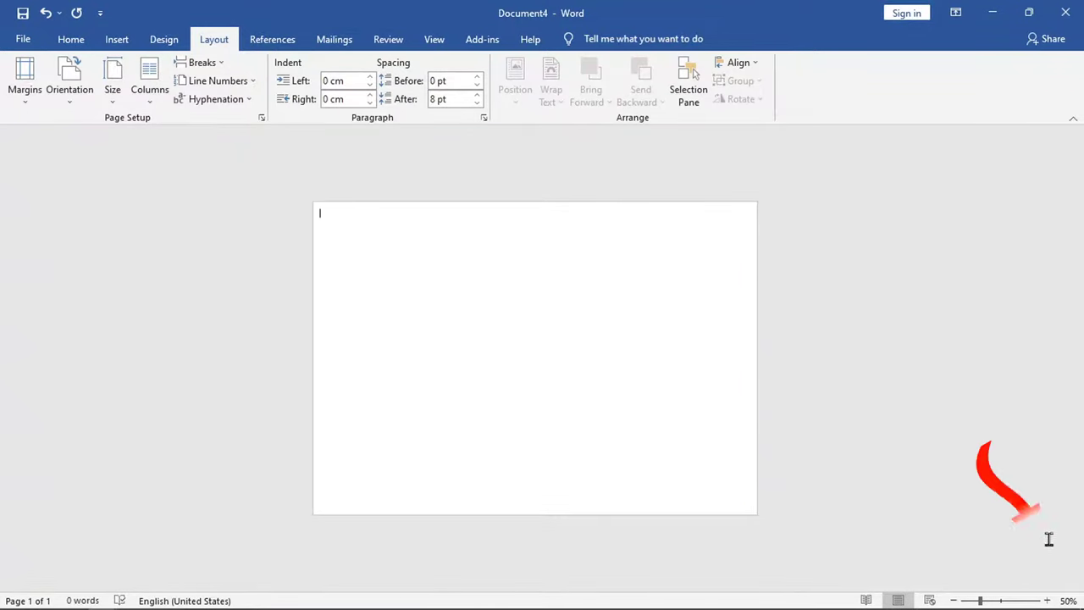
Step: Set the zoom to Whole page so the full landscape page is visible
{"action": "left_click", "coordinate": [1067, 601]}
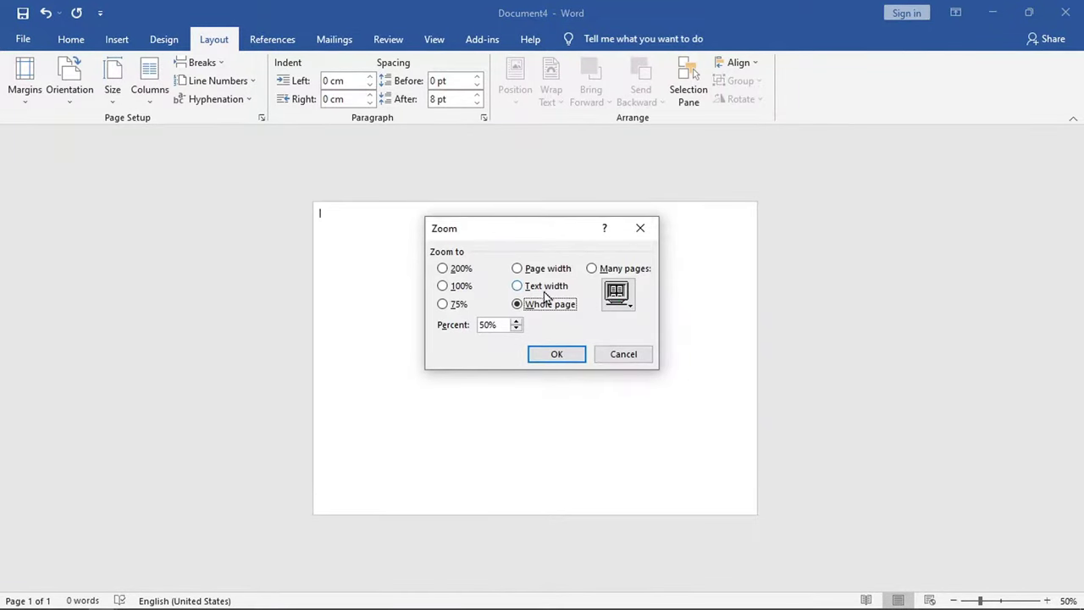
{"action": "left_click", "coordinate": [547, 310]}
{"action": "left_click", "coordinate": [553, 355]}
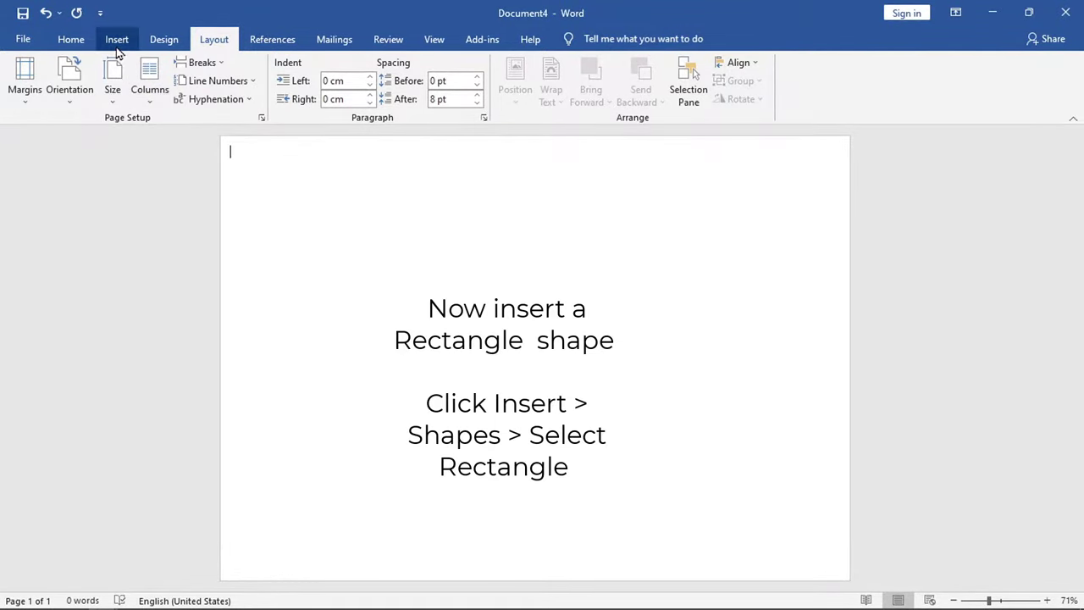
Step: Draw a rectangle from the page's top-left to bottom-right corner, covering it completely
{"action": "left_click", "coordinate": [117, 39]}
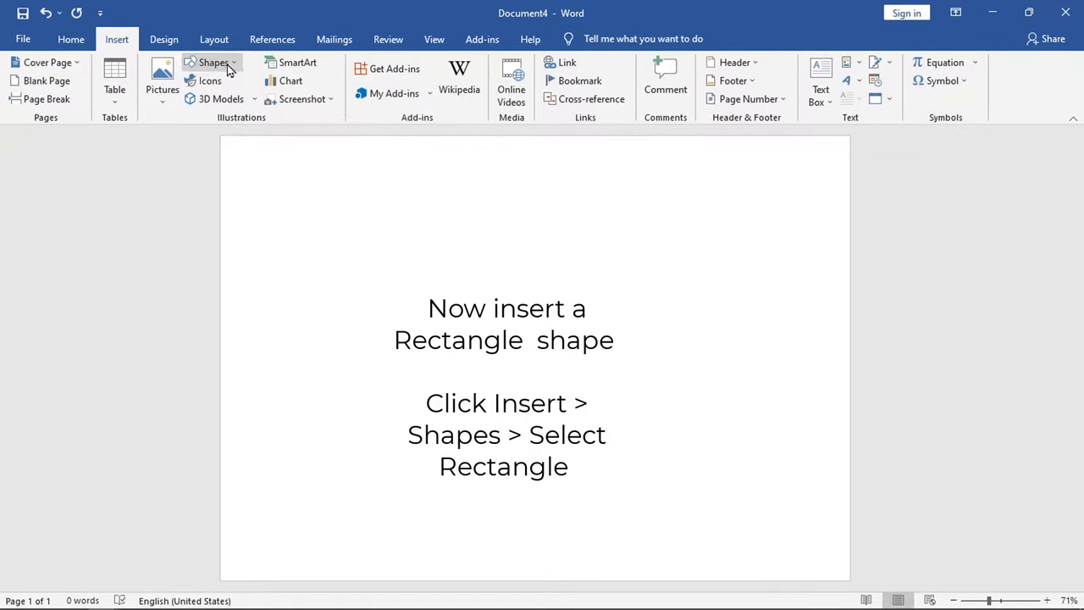
{"action": "left_click", "coordinate": [229, 68]}
{"action": "left_click", "coordinate": [271, 102]}
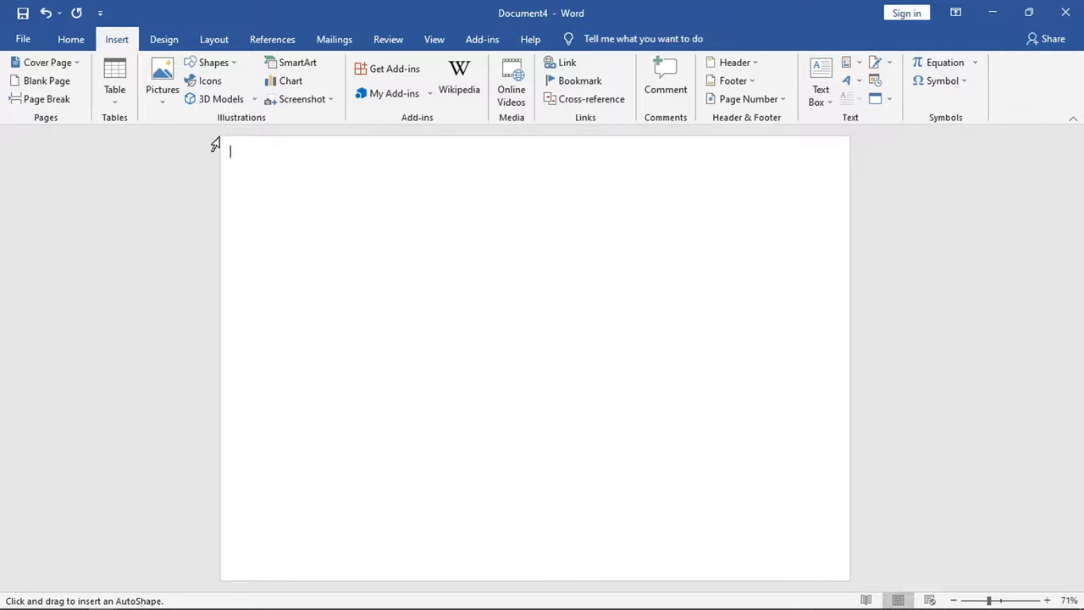
{"action": "left_click_drag", "start_coordinate": [221, 136], "coordinate": [841, 579]}
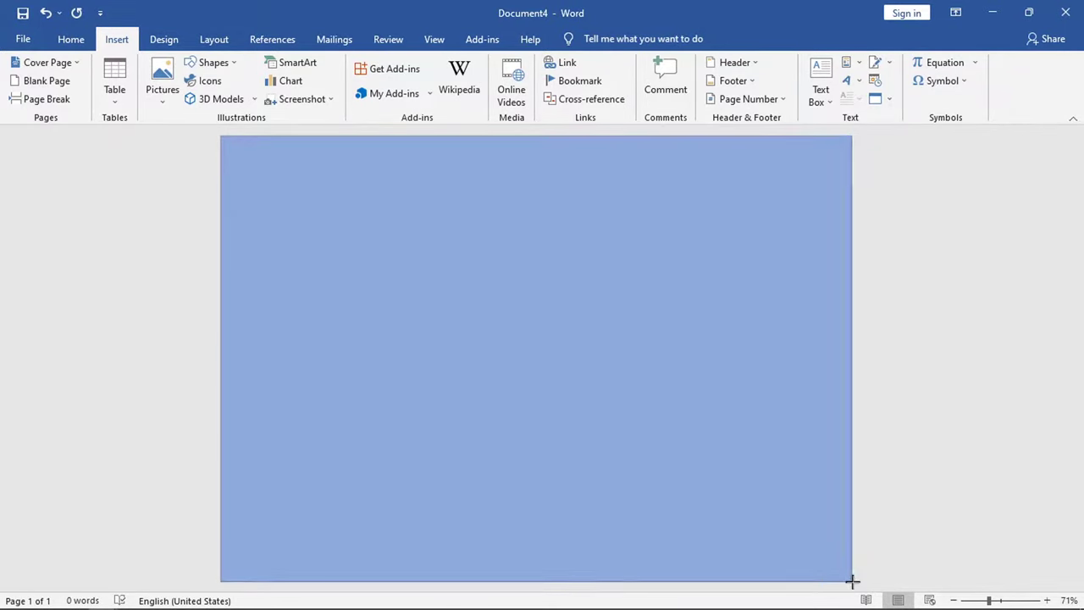
{"action": "left_click_drag", "start_coordinate": [841, 579], "coordinate": [852, 581]}
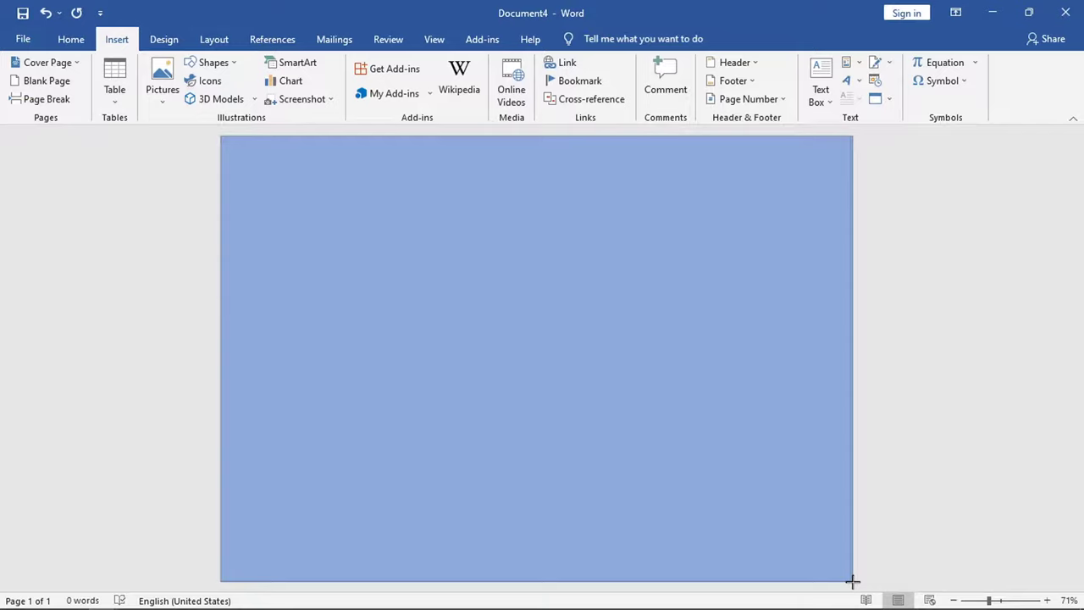
{"action": "left_click_drag", "start_coordinate": [852, 581], "coordinate": [848, 583]}
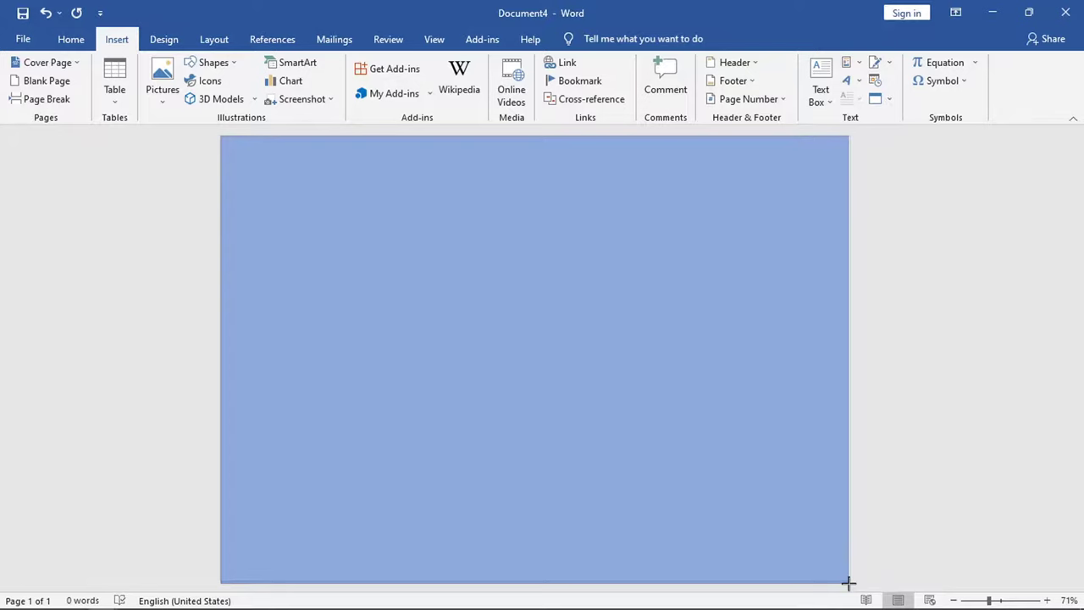
{"action": "left_click_drag", "start_coordinate": [849, 583], "coordinate": [850, 581]}
Step: Give the page-sized background rectangle a blue fill and No Outline
{"action": "left_click", "coordinate": [347, 62]}
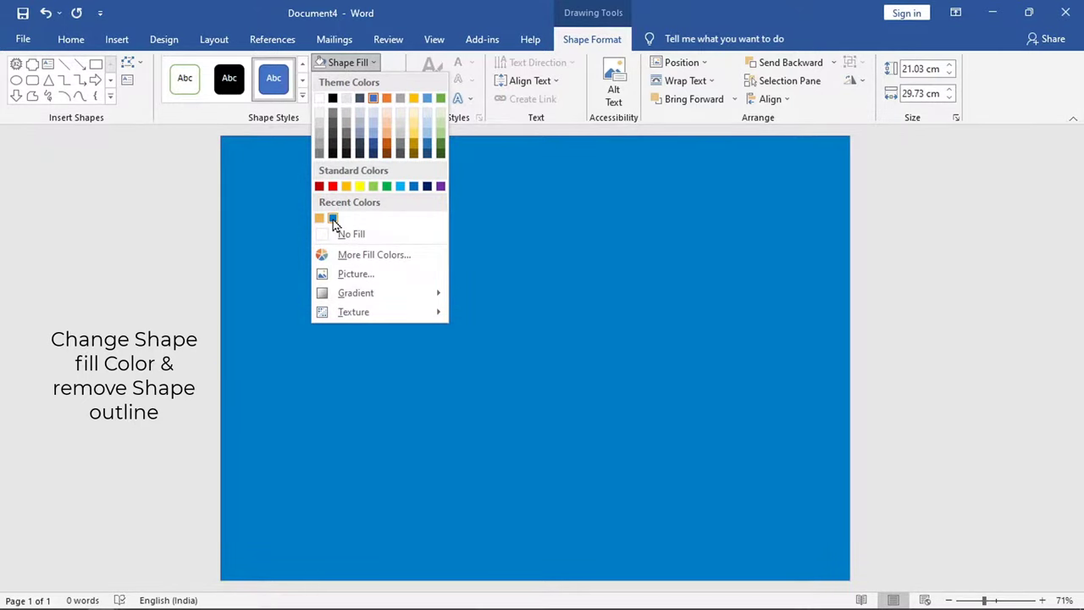
{"action": "left_click", "coordinate": [333, 219]}
{"action": "left_click", "coordinate": [342, 83]}
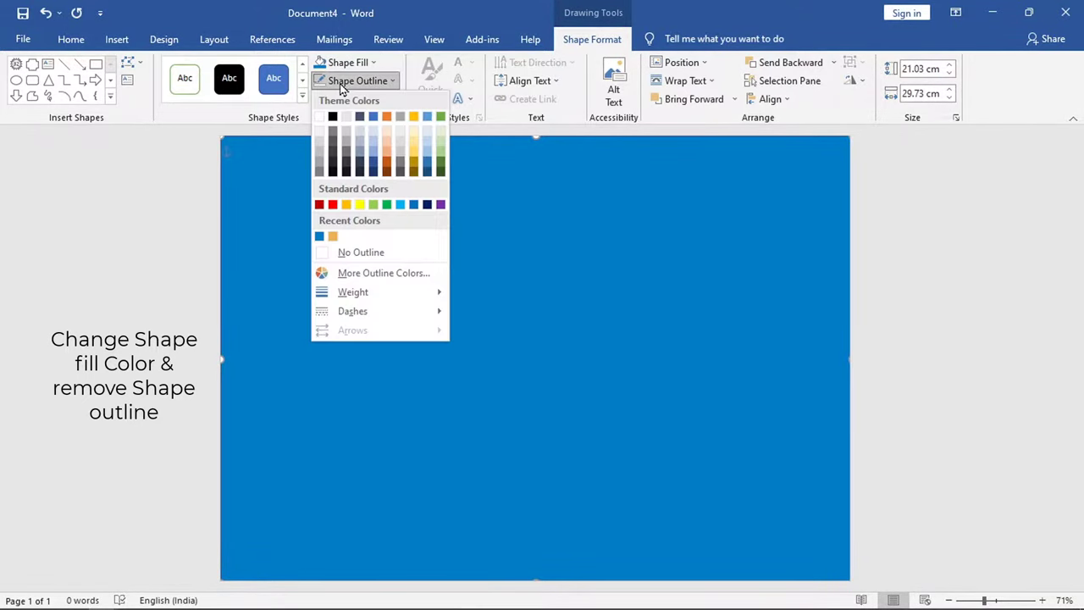
{"action": "left_click", "coordinate": [354, 254]}
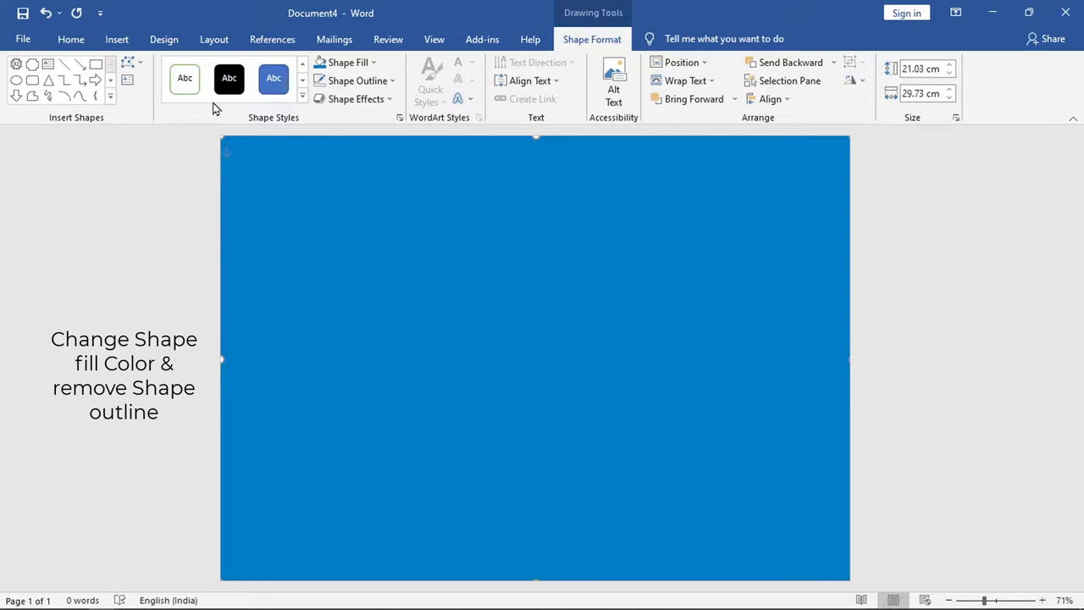
{"action": "left_click", "coordinate": [118, 39]}
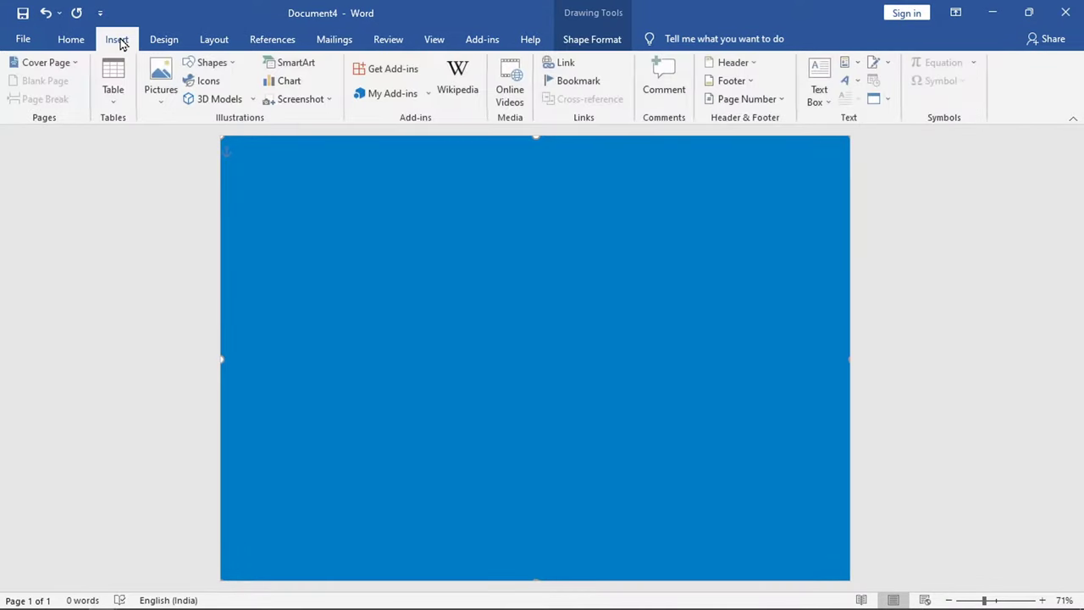
Step: Draw a Plaque shape about 18.38 × 27.71 cm, slightly inset from the blue rectangle
{"action": "left_click", "coordinate": [214, 63]}
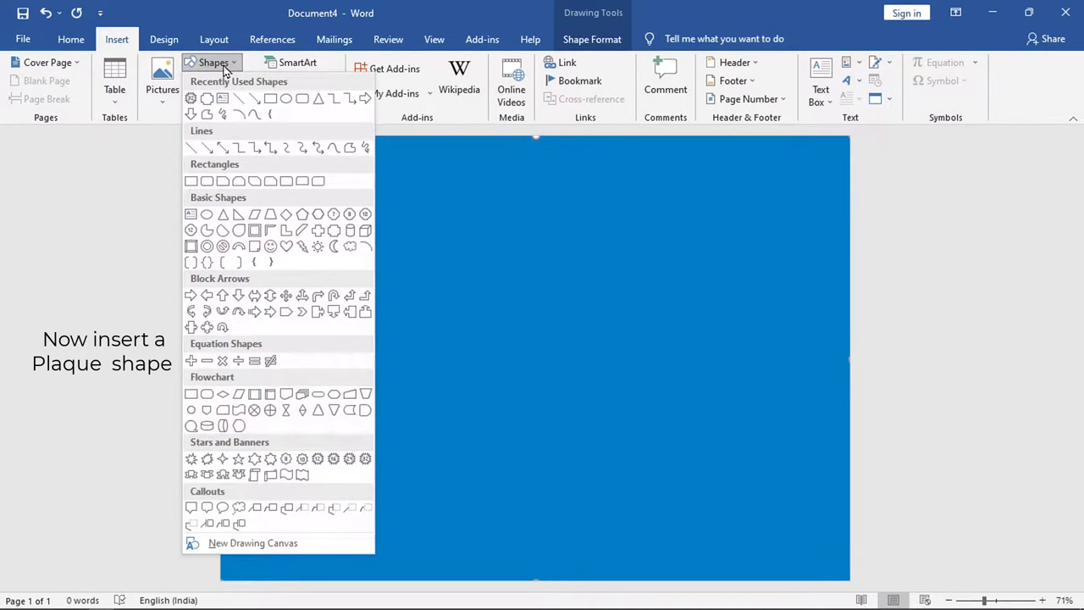
{"action": "left_click", "coordinate": [334, 231]}
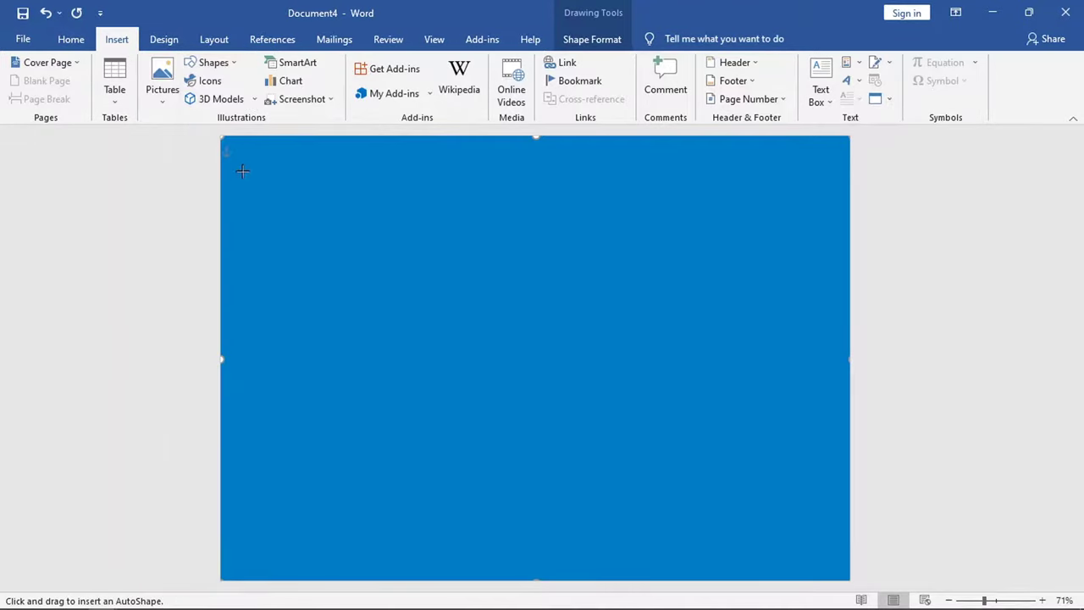
{"action": "left_click_drag", "start_coordinate": [242, 171], "coordinate": [835, 560]}
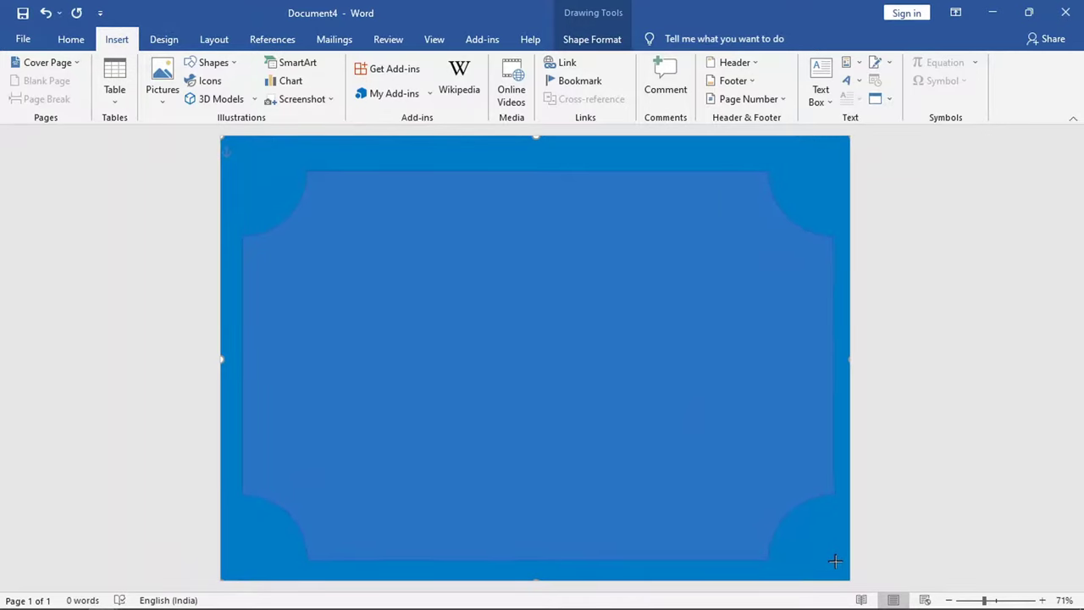
{"action": "left_click_drag", "start_coordinate": [835, 562], "coordinate": [831, 562]}
Step: Fill the plaque golden-orange, shrink its scooped corners, and nudge it up slightly
{"action": "left_click", "coordinate": [346, 62]}
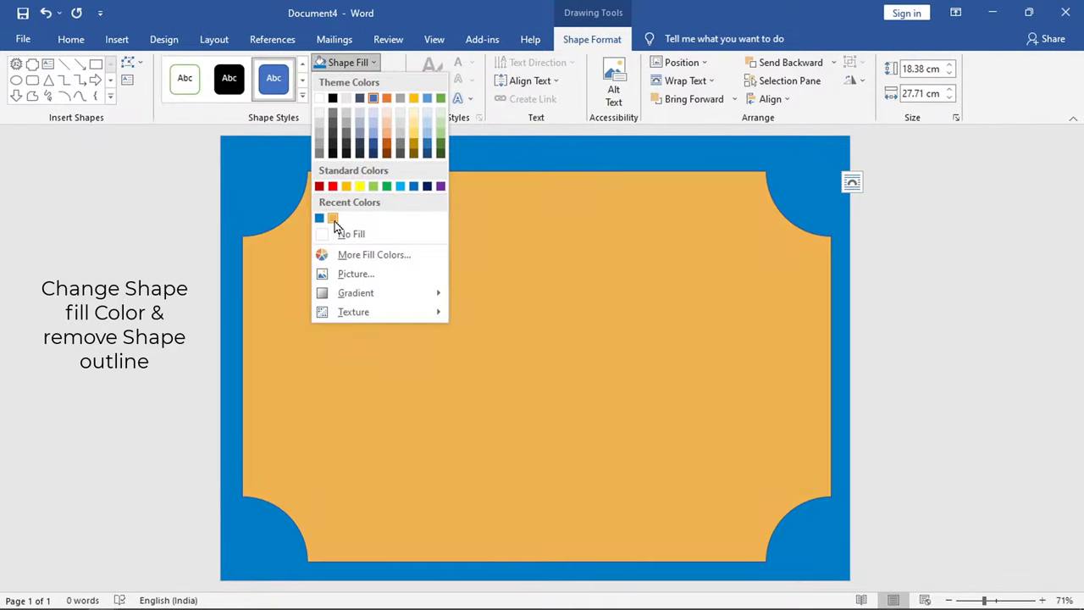
{"action": "left_click", "coordinate": [333, 219]}
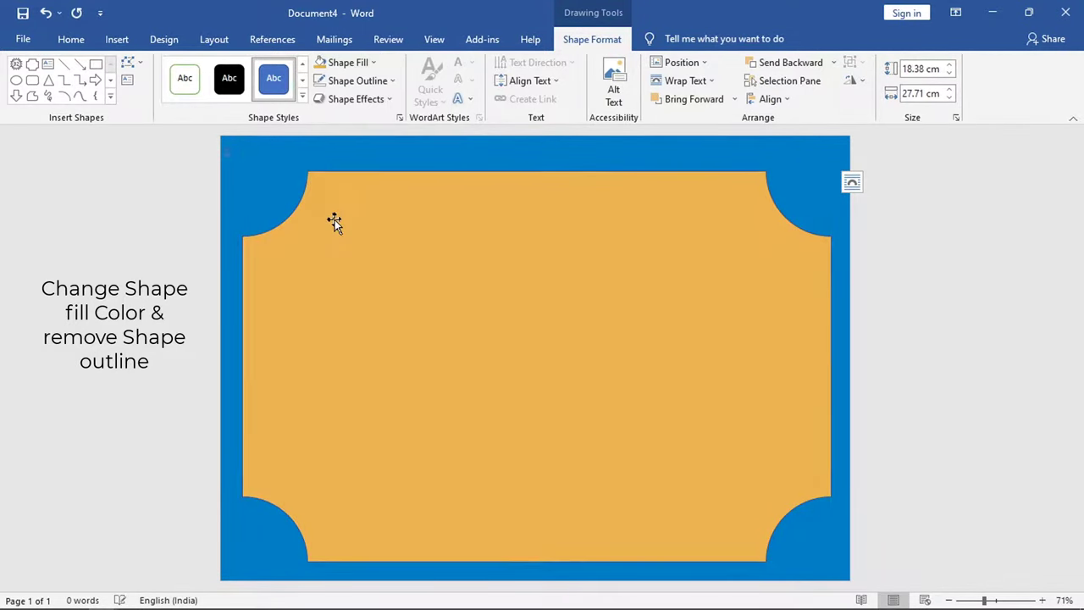
{"action": "left_click_drag", "start_coordinate": [308, 175], "coordinate": [269, 188]}
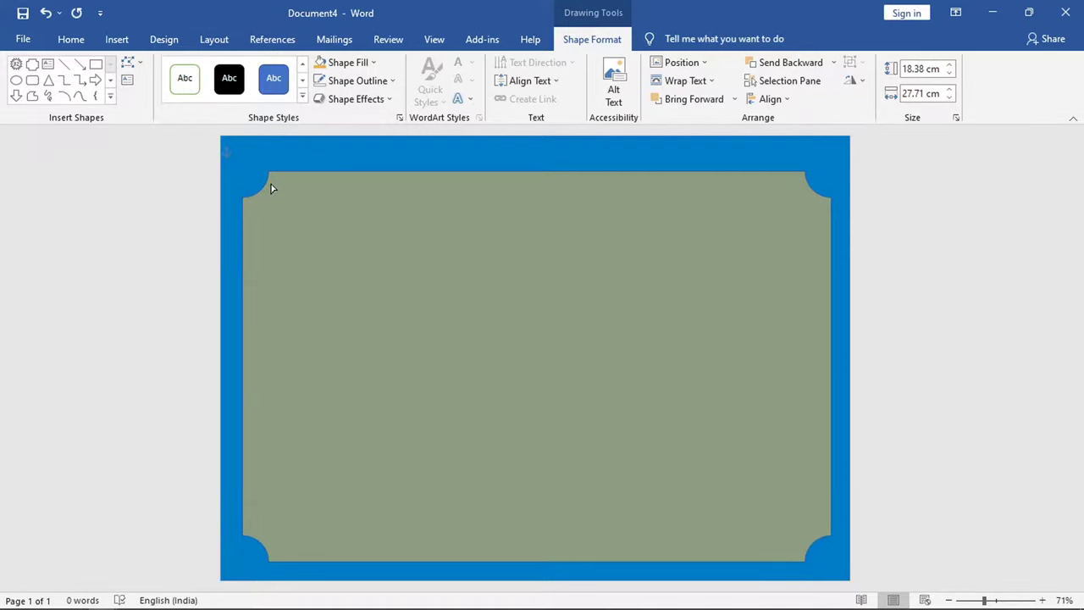
{"action": "left_click_drag", "start_coordinate": [271, 188], "coordinate": [269, 188]}
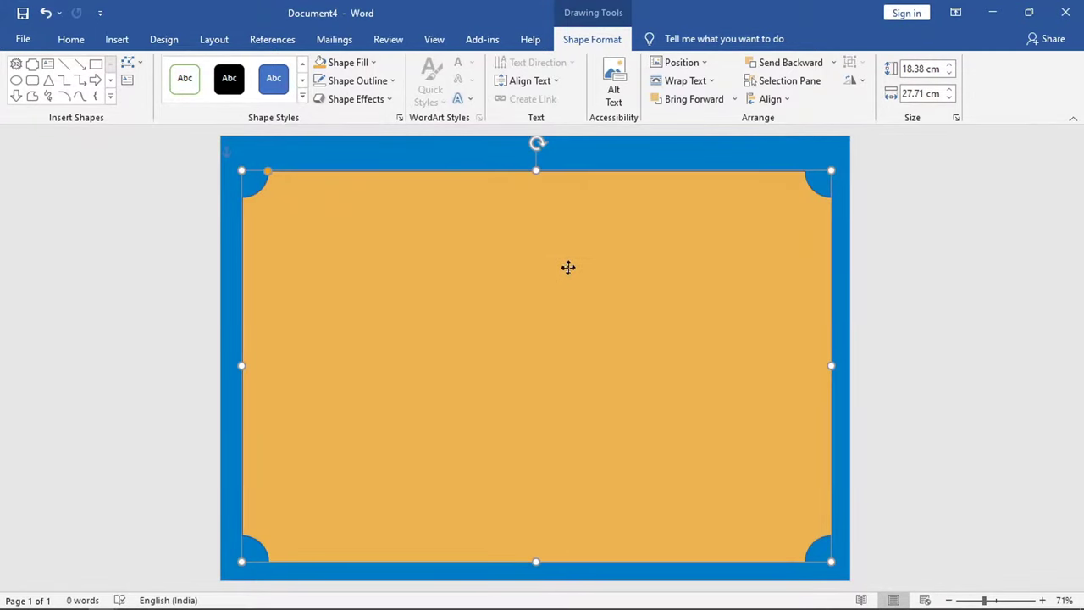
{"action": "key", "text": "Up"}
{"action": "key", "text": "Up"}
{"action": "left_click_drag", "start_coordinate": [567, 266], "coordinate": [567, 263]}
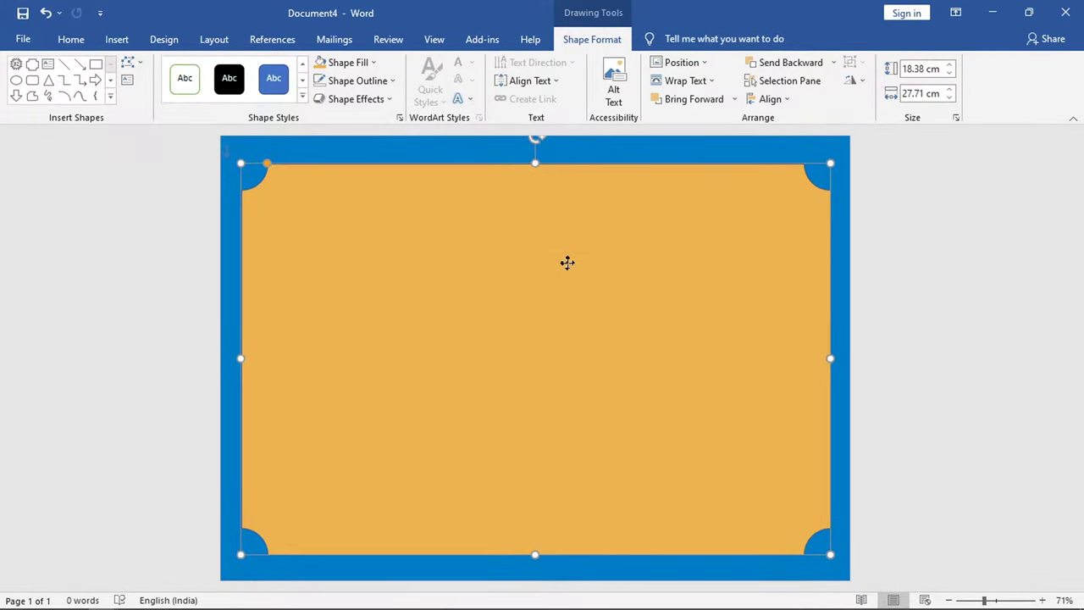
Step: Resize the orange plaque to 18.6 cm high by 27.2 cm wide
{"action": "left_click", "coordinate": [949, 67]}
{"action": "left_click", "coordinate": [949, 67]}
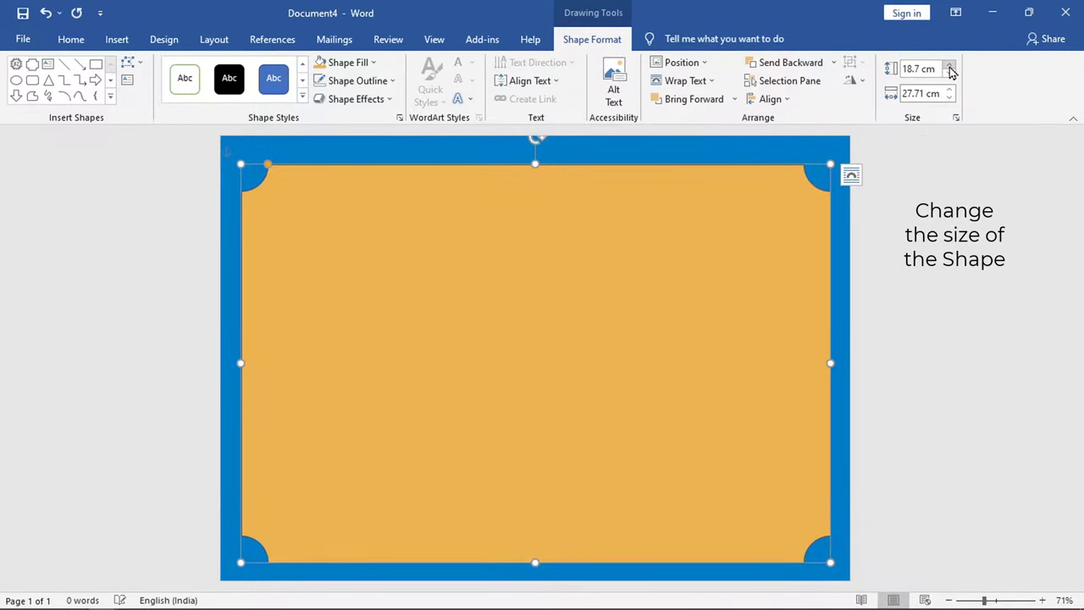
{"action": "left_click", "coordinate": [950, 74]}
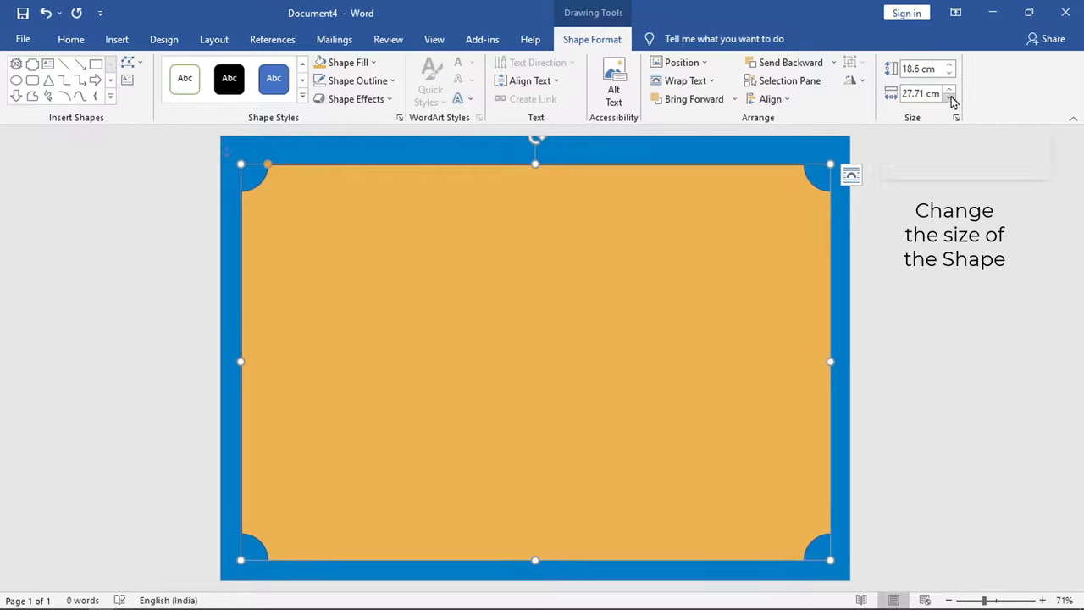
{"action": "left_click", "coordinate": [950, 98]}
{"action": "left_click", "coordinate": [950, 98]}
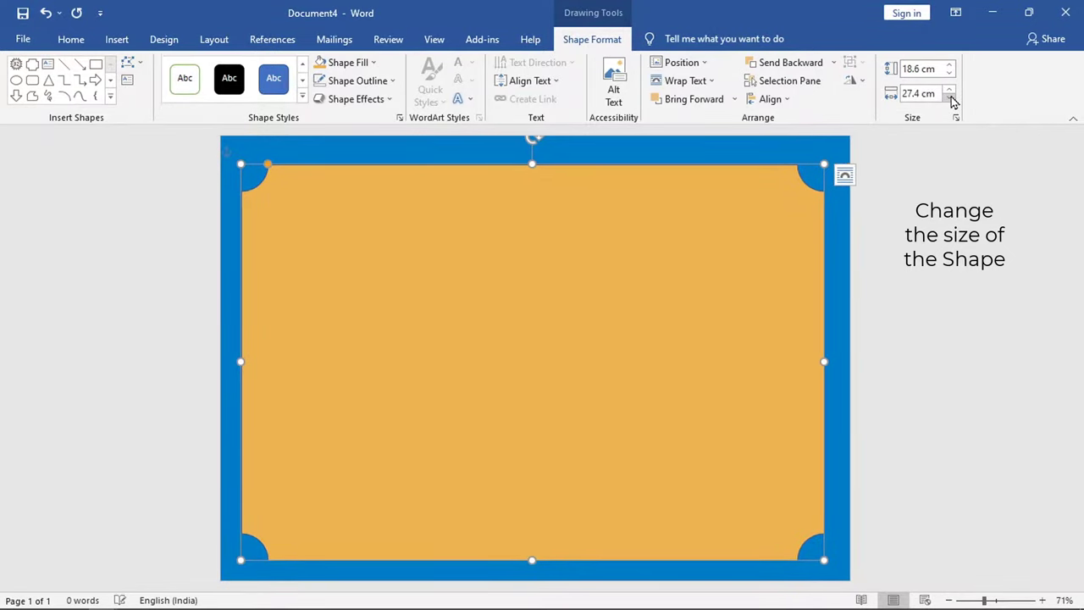
{"action": "left_click", "coordinate": [950, 98]}
{"action": "left_click", "coordinate": [950, 98]}
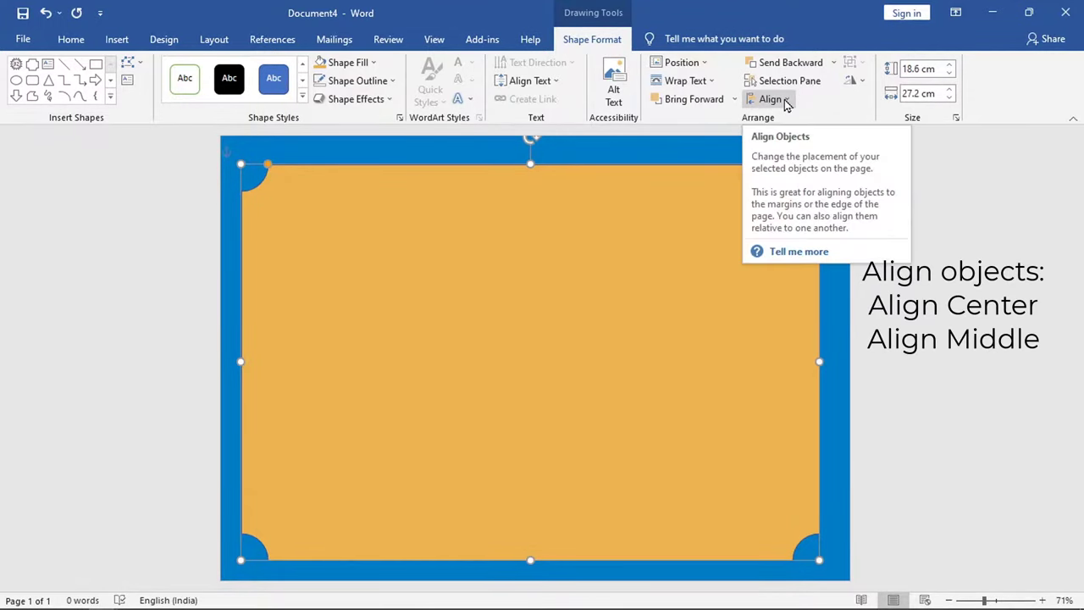
Step: Align the plaque centre and middle on the page and remove its outline
{"action": "left_click", "coordinate": [786, 103]}
{"action": "left_click", "coordinate": [797, 137]}
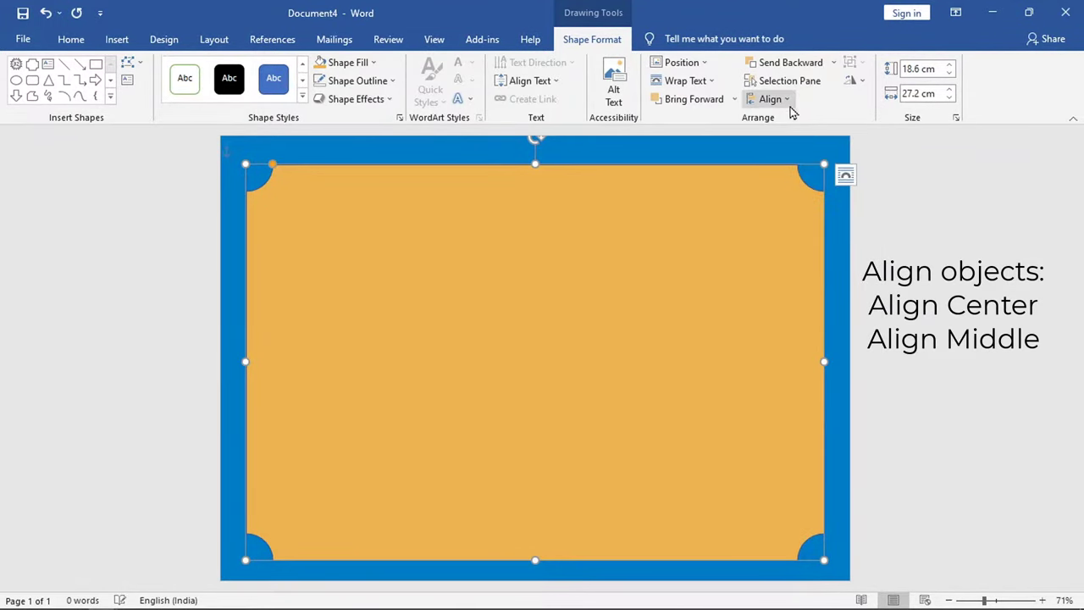
{"action": "left_click", "coordinate": [784, 99]}
{"action": "left_click", "coordinate": [787, 196]}
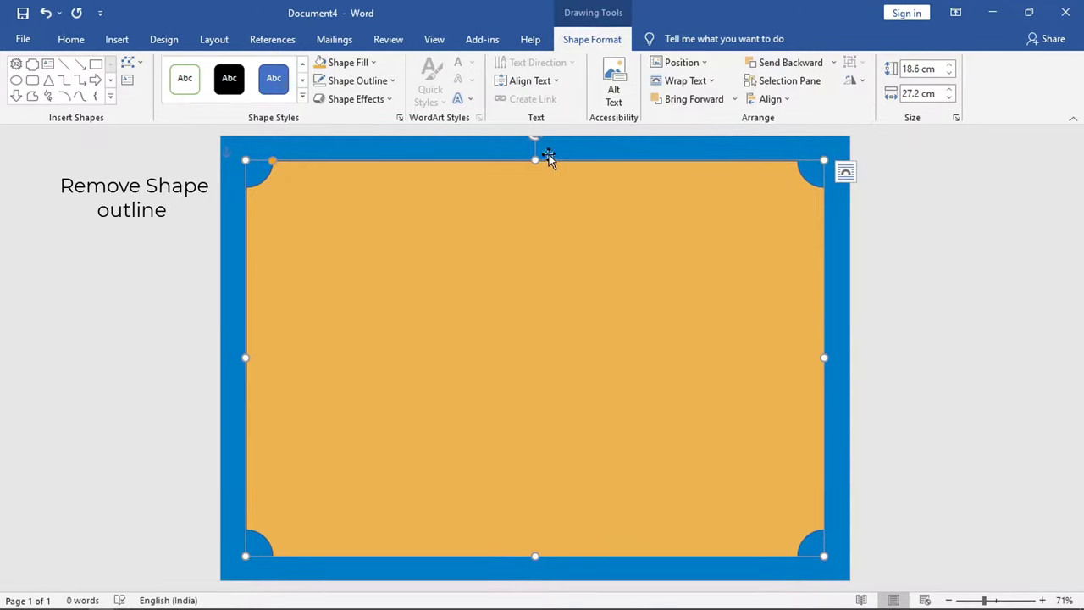
{"action": "left_click", "coordinate": [383, 85]}
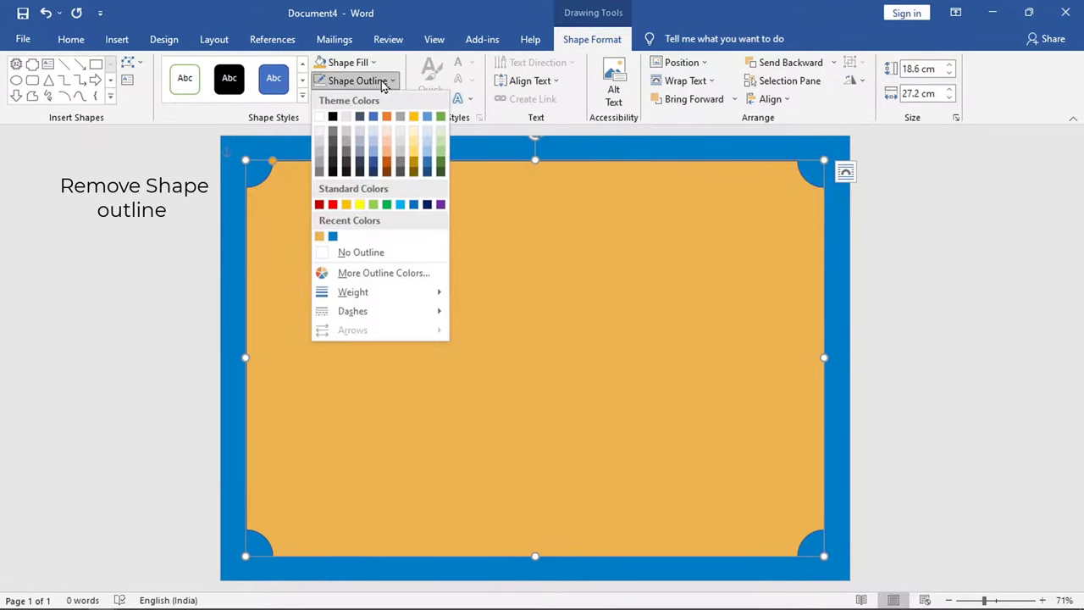
{"action": "left_click", "coordinate": [363, 251]}
{"action": "left_click", "coordinate": [935, 299]}
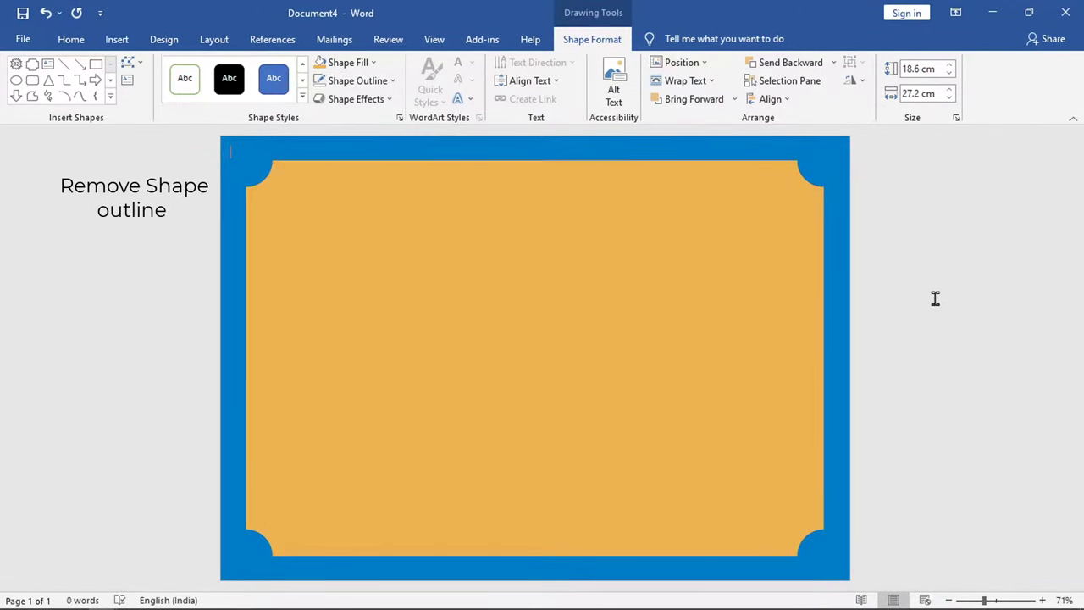
Step: Copy and paste the orange plaque, then fill the duplicate white
{"action": "left_click", "coordinate": [708, 296]}
{"action": "key", "text": "ctrl+c"}
{"action": "key", "text": "ctrl+v"}
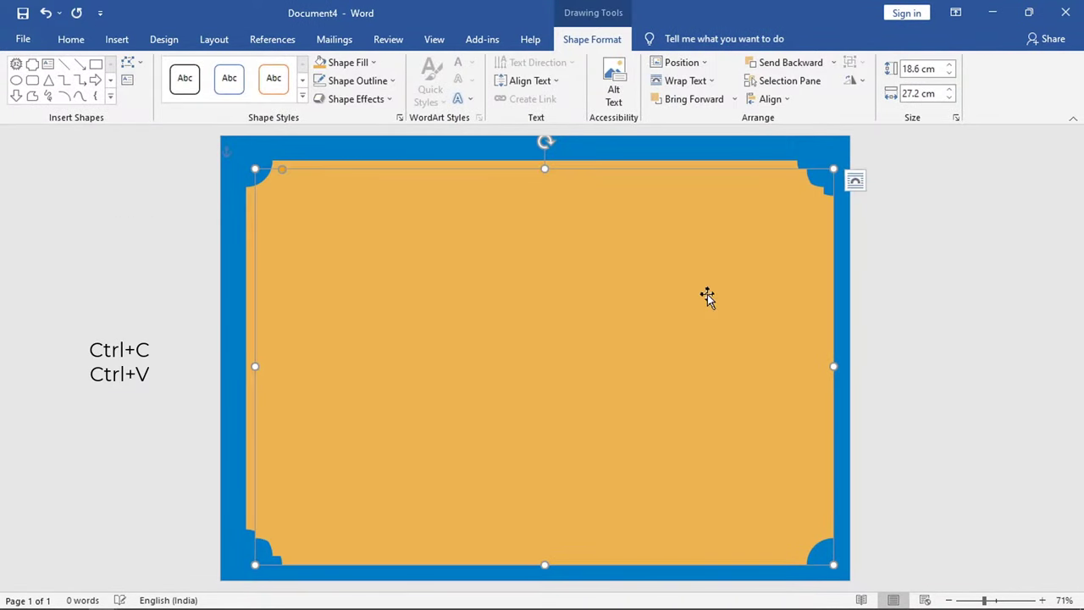
{"action": "left_click", "coordinate": [377, 64]}
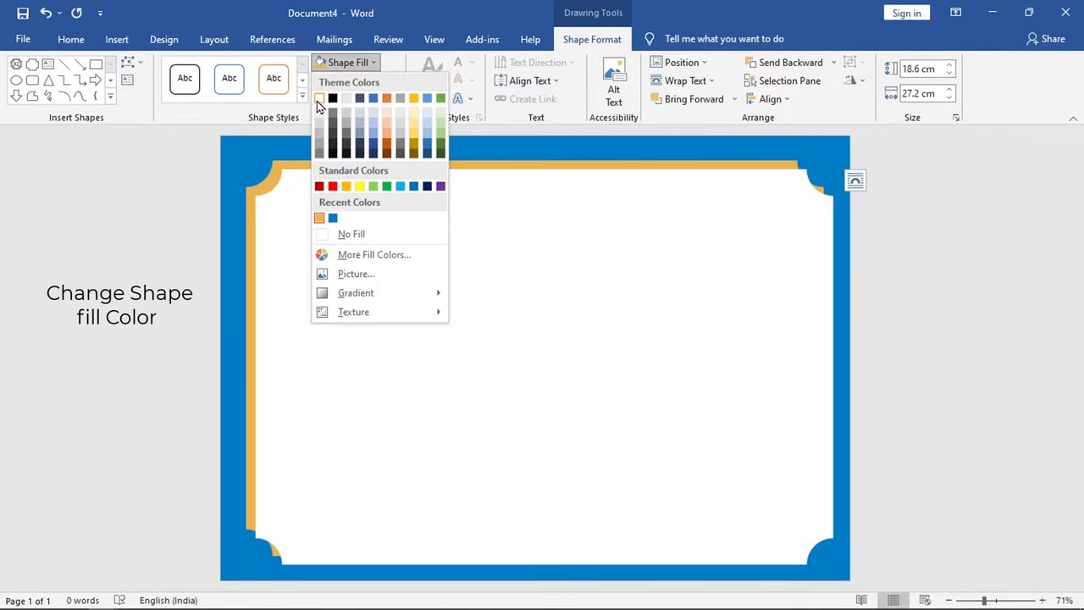
{"action": "left_click", "coordinate": [319, 99]}
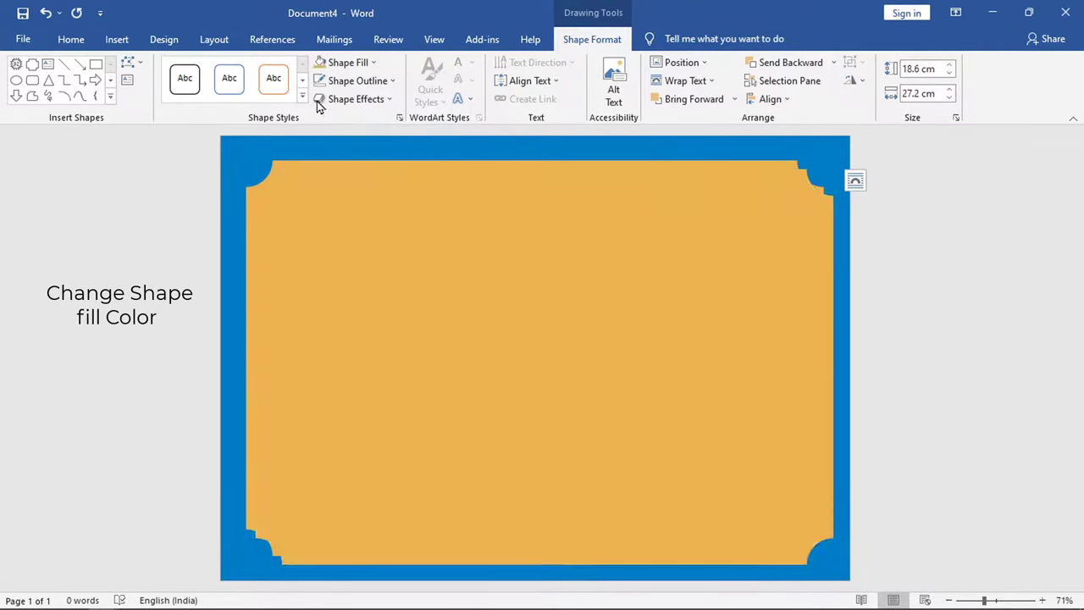
Step: Reduce the white copy's height step by step down to 17.1 cm
{"action": "left_click", "coordinate": [949, 74]}
{"action": "left_click", "coordinate": [948, 75]}
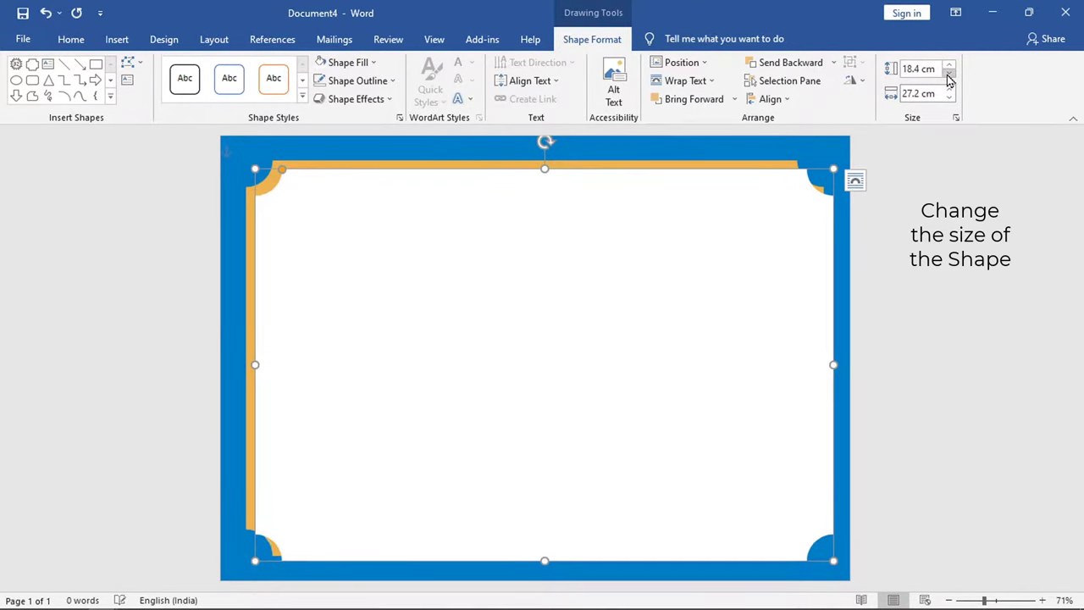
{"action": "left_click", "coordinate": [949, 75]}
{"action": "left_click", "coordinate": [949, 74]}
{"action": "left_click", "coordinate": [948, 74]}
{"action": "left_click", "coordinate": [948, 74]}
{"action": "left_click", "coordinate": [948, 74]}
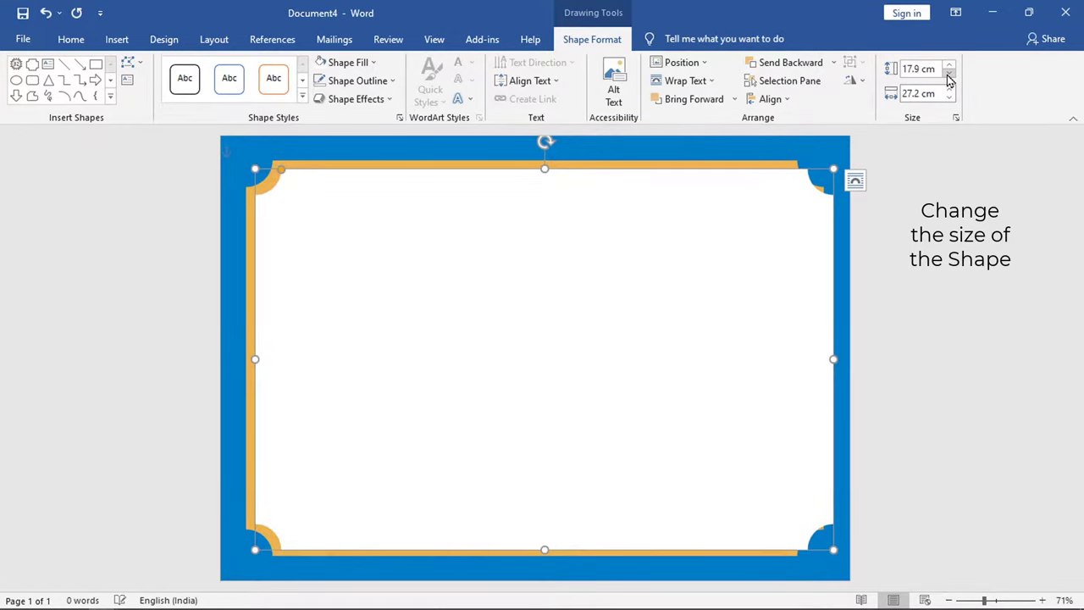
{"action": "left_click", "coordinate": [949, 75]}
{"action": "left_click", "coordinate": [949, 75]}
{"action": "left_click", "coordinate": [948, 74]}
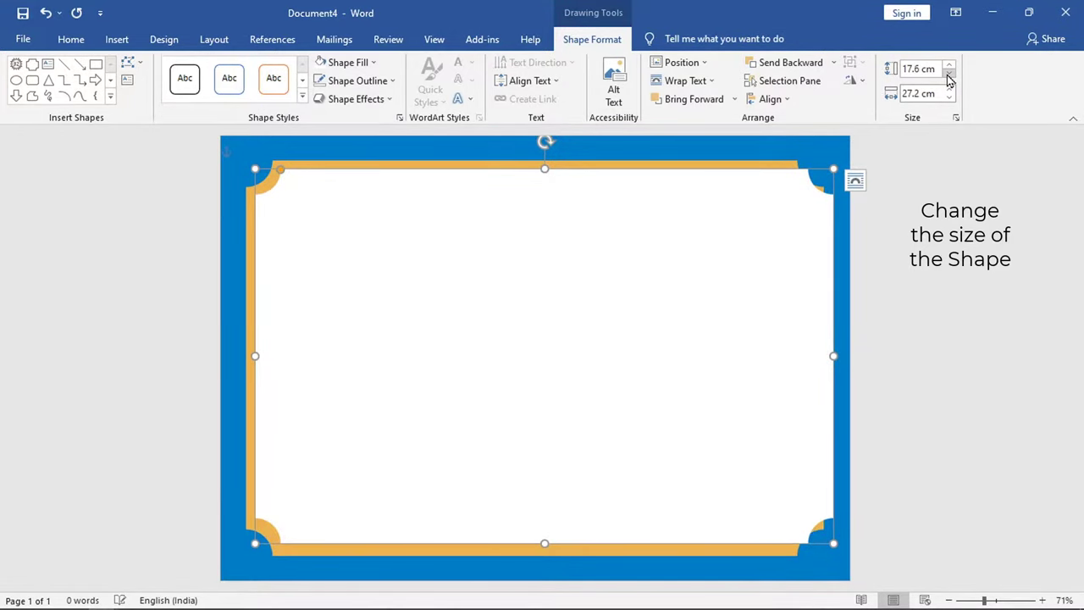
{"action": "left_click", "coordinate": [949, 75]}
{"action": "left_click", "coordinate": [949, 75]}
{"action": "left_click", "coordinate": [949, 75]}
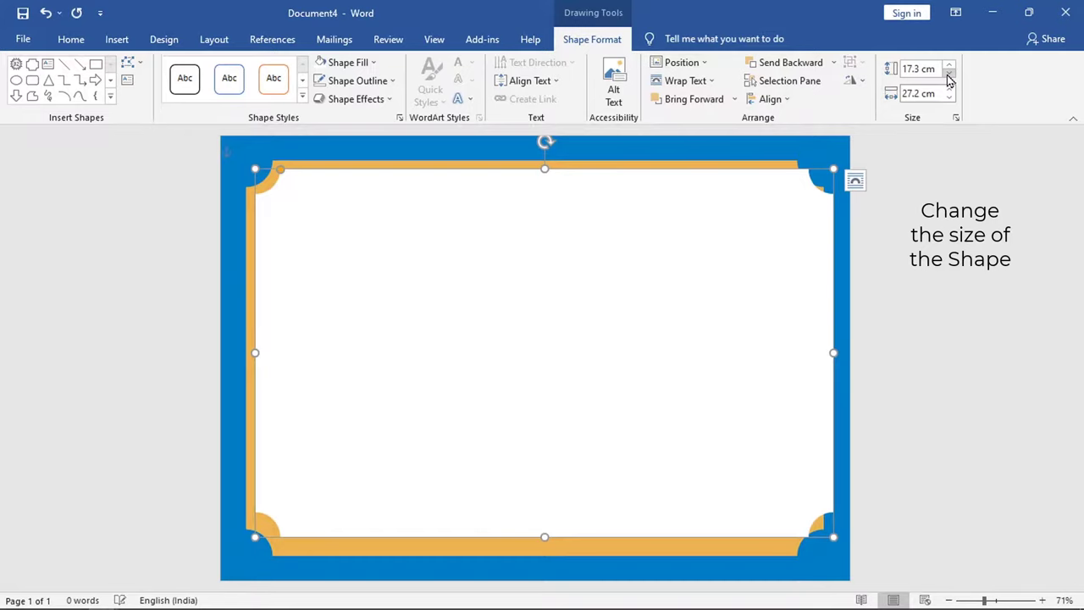
{"action": "left_click", "coordinate": [949, 75]}
{"action": "left_click", "coordinate": [948, 75]}
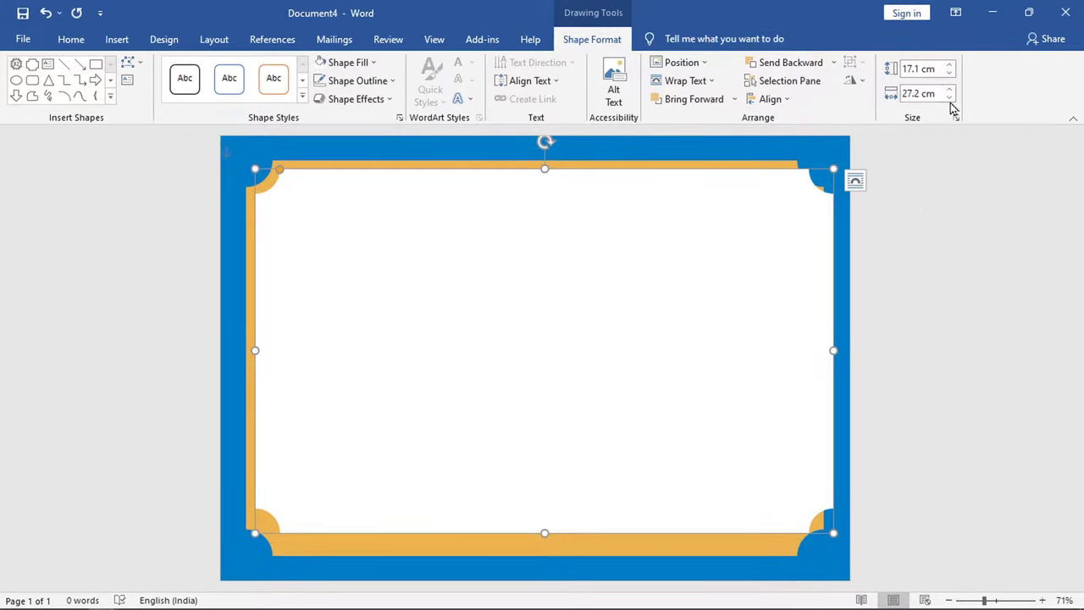
Step: Narrow the white copy's width step by step to about 25.2 cm
{"action": "left_click", "coordinate": [950, 98]}
{"action": "left_click", "coordinate": [950, 98]}
{"action": "left_click", "coordinate": [951, 98]}
{"action": "left_click", "coordinate": [951, 97]}
{"action": "left_click", "coordinate": [950, 98]}
{"action": "left_click", "coordinate": [951, 97]}
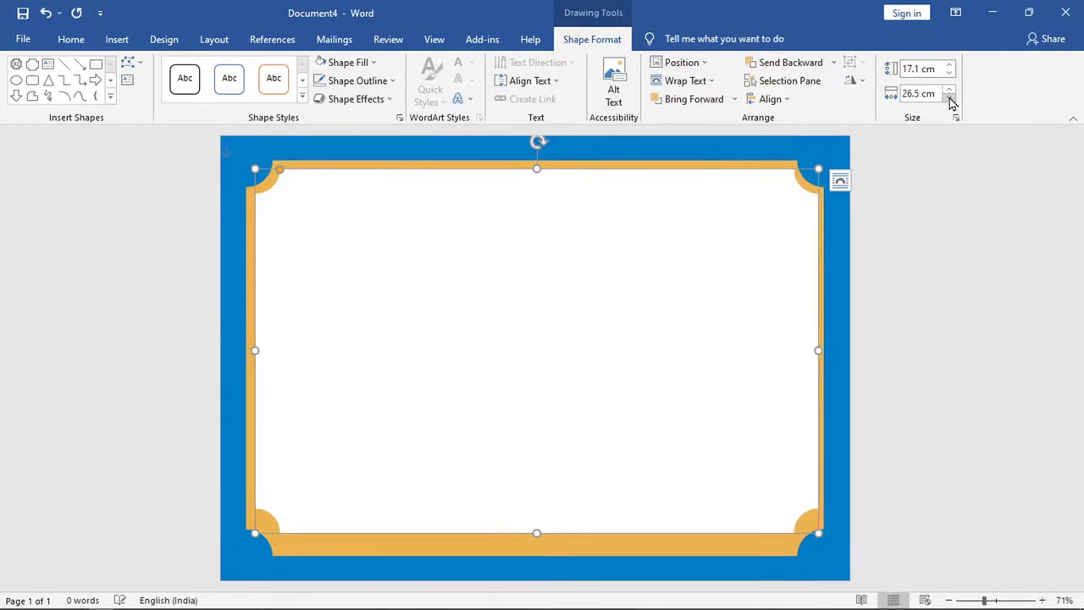
{"action": "left_click", "coordinate": [950, 97]}
{"action": "left_click", "coordinate": [950, 97]}
{"action": "left_click", "coordinate": [951, 97]}
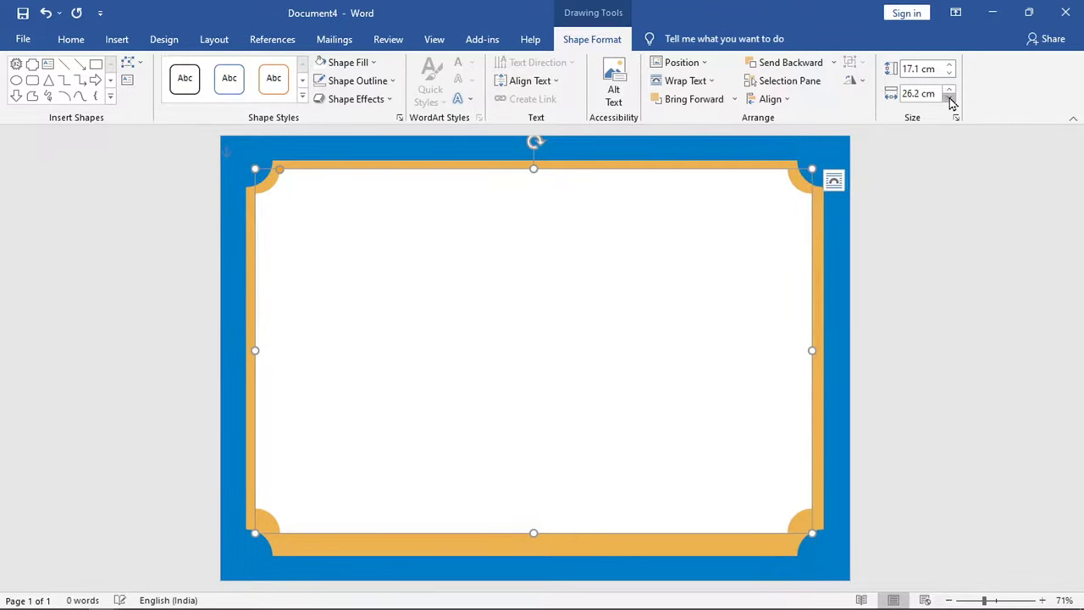
{"action": "left_click", "coordinate": [950, 97]}
{"action": "left_click", "coordinate": [950, 98]}
{"action": "left_click", "coordinate": [950, 97]}
{"action": "left_click", "coordinate": [950, 98]}
{"action": "left_click", "coordinate": [950, 97]}
{"action": "left_click", "coordinate": [950, 97]}
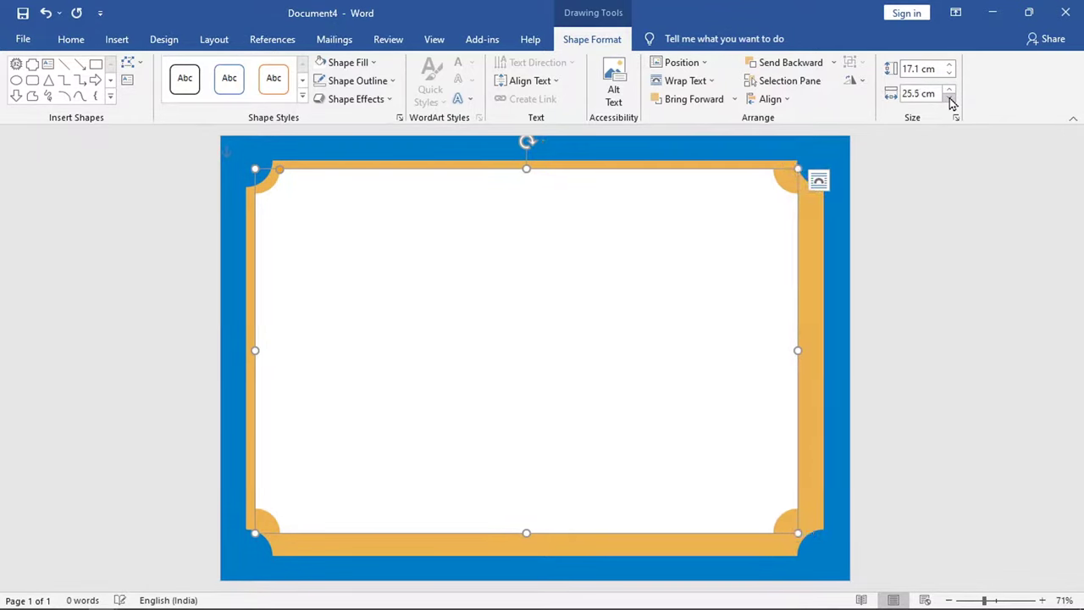
{"action": "left_click", "coordinate": [951, 97]}
{"action": "left_click", "coordinate": [951, 97]}
{"action": "left_click", "coordinate": [950, 98]}
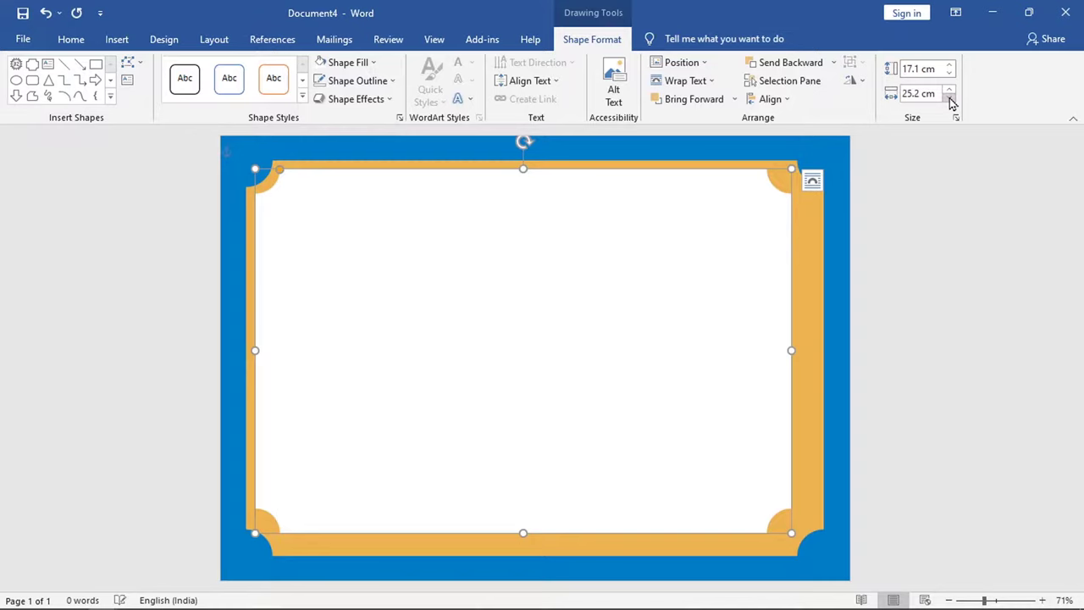
Step: Move the white shape and centre it horizontally and vertically on the page
{"action": "left_click_drag", "start_coordinate": [494, 266], "coordinate": [505, 275]}
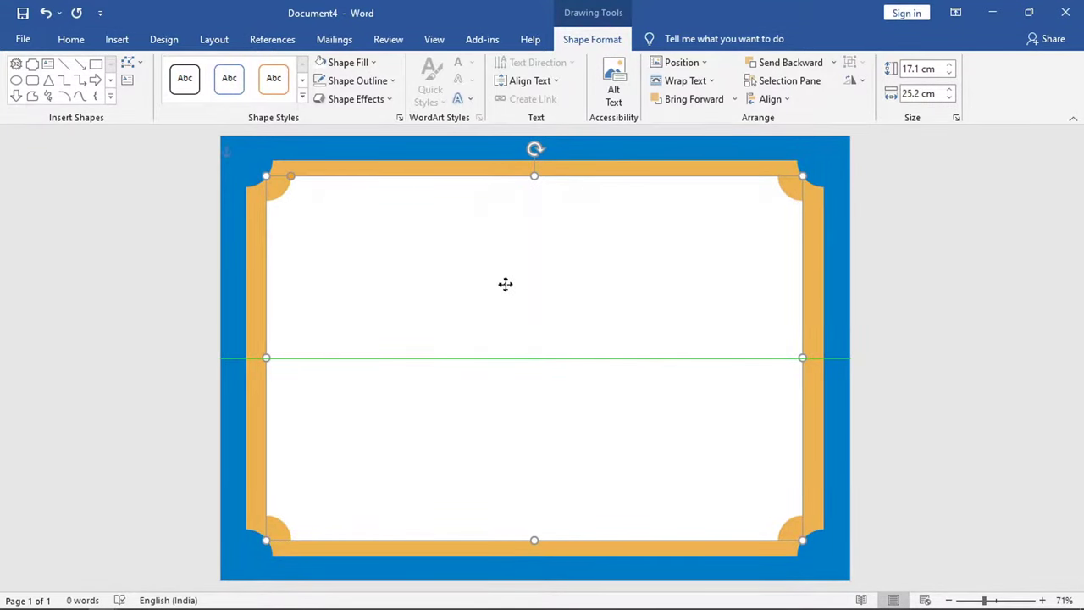
{"action": "left_click", "coordinate": [769, 100]}
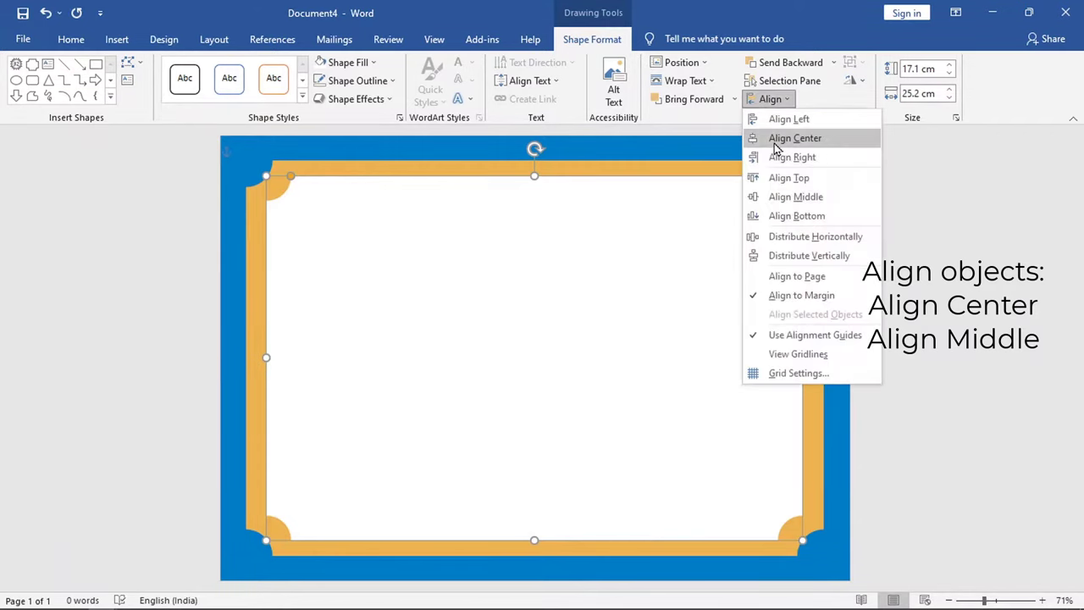
{"action": "left_click", "coordinate": [779, 138]}
{"action": "left_click", "coordinate": [770, 99]}
{"action": "left_click", "coordinate": [779, 196]}
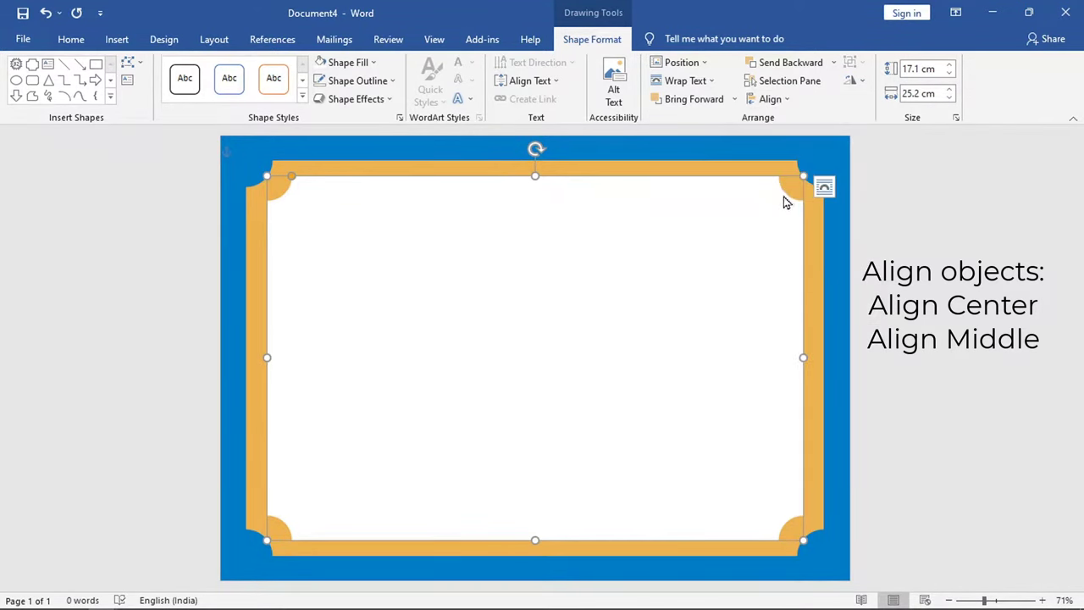
{"action": "left_click", "coordinate": [982, 277]}
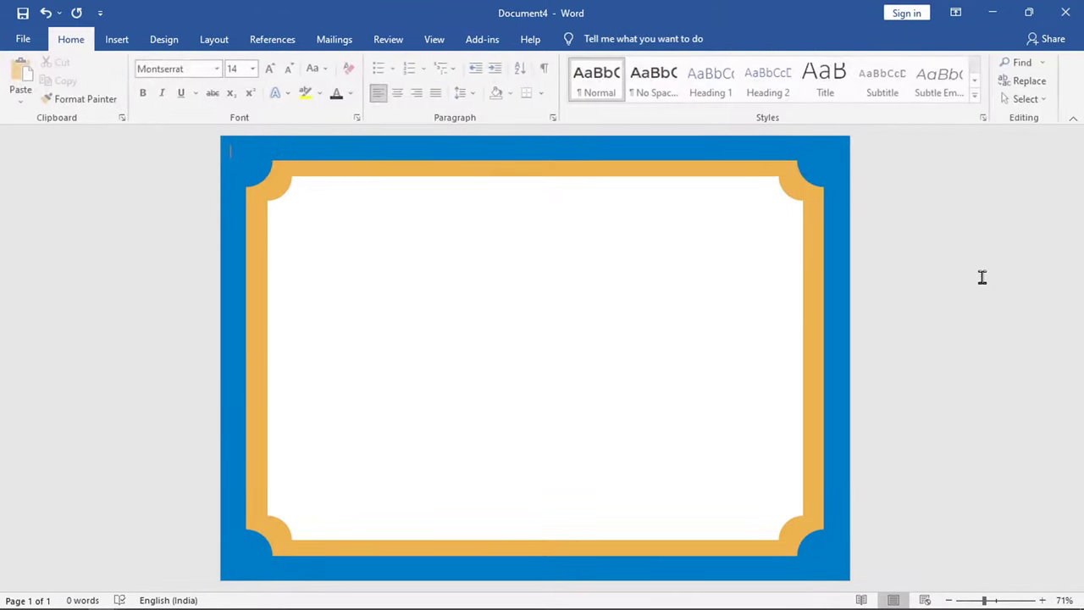
Step: Widen the white shape slightly to 25.8 cm
{"action": "left_click", "coordinate": [661, 267]}
{"action": "left_click", "coordinate": [605, 40]}
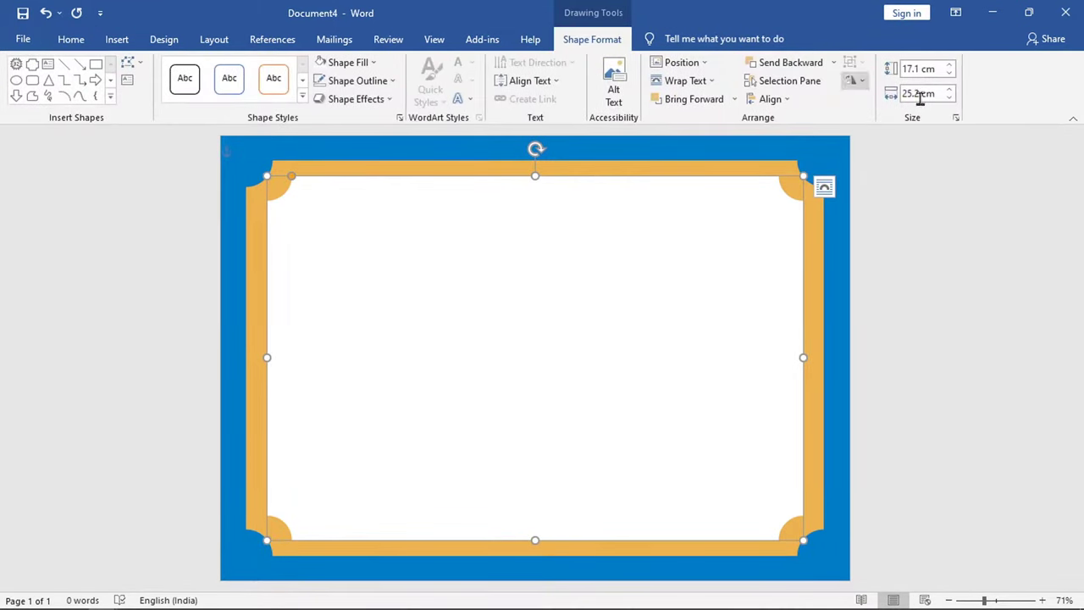
{"action": "left_click", "coordinate": [950, 90]}
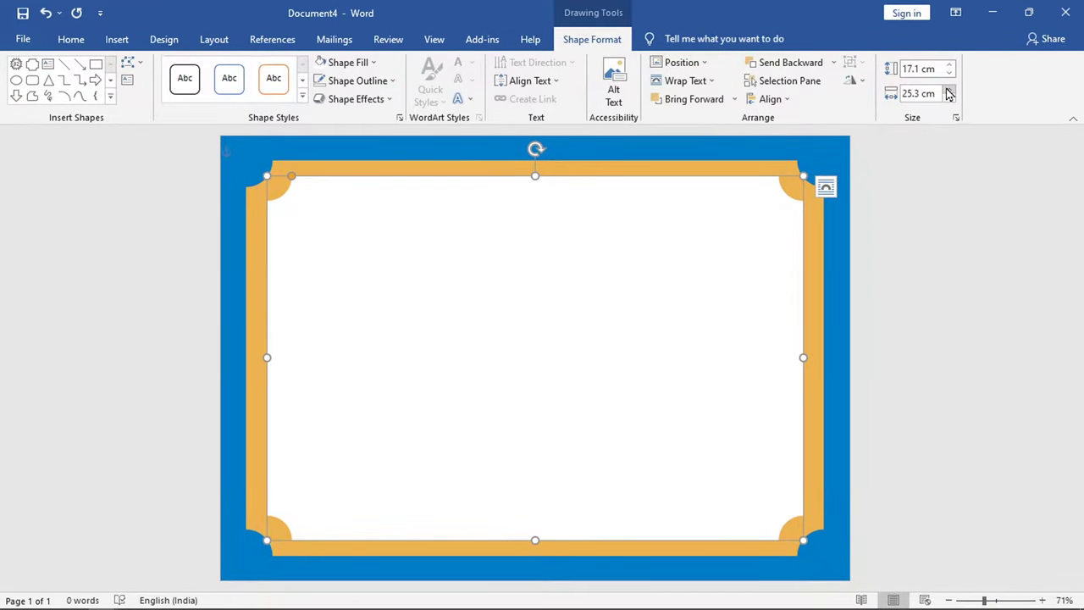
{"action": "left_click", "coordinate": [949, 90]}
{"action": "left_click", "coordinate": [949, 90]}
{"action": "left_click", "coordinate": [950, 89]}
{"action": "left_click", "coordinate": [950, 90]}
{"action": "left_click", "coordinate": [949, 90]}
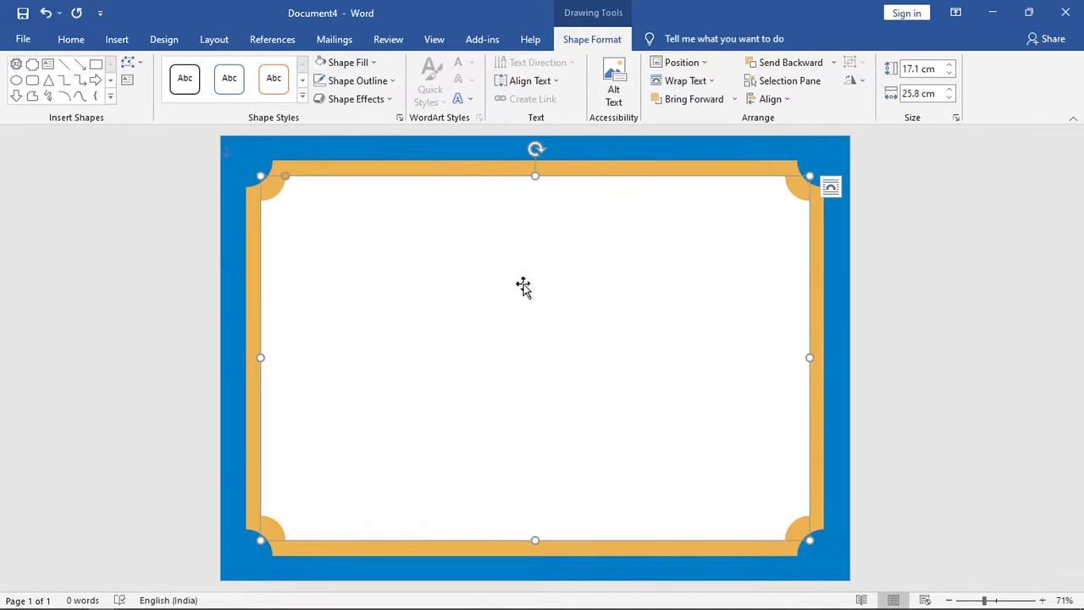
Step: Drag the frame near the page centre, then align it centre and middle
{"action": "left_click_drag", "start_coordinate": [514, 293], "coordinate": [509, 292]}
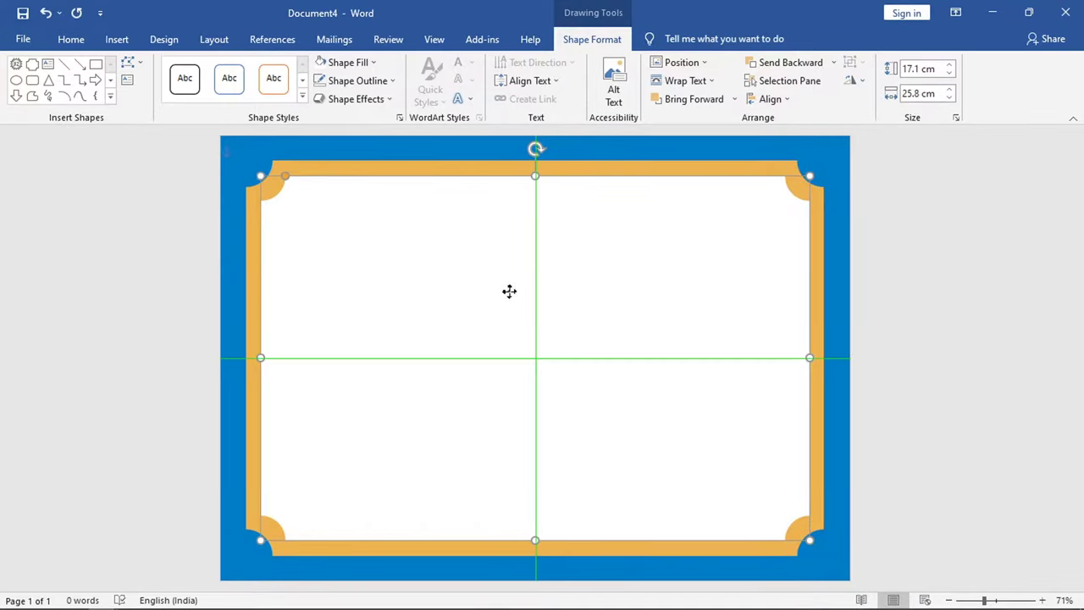
{"action": "left_click_drag", "start_coordinate": [509, 292], "coordinate": [509, 292]}
{"action": "left_click", "coordinate": [772, 100]}
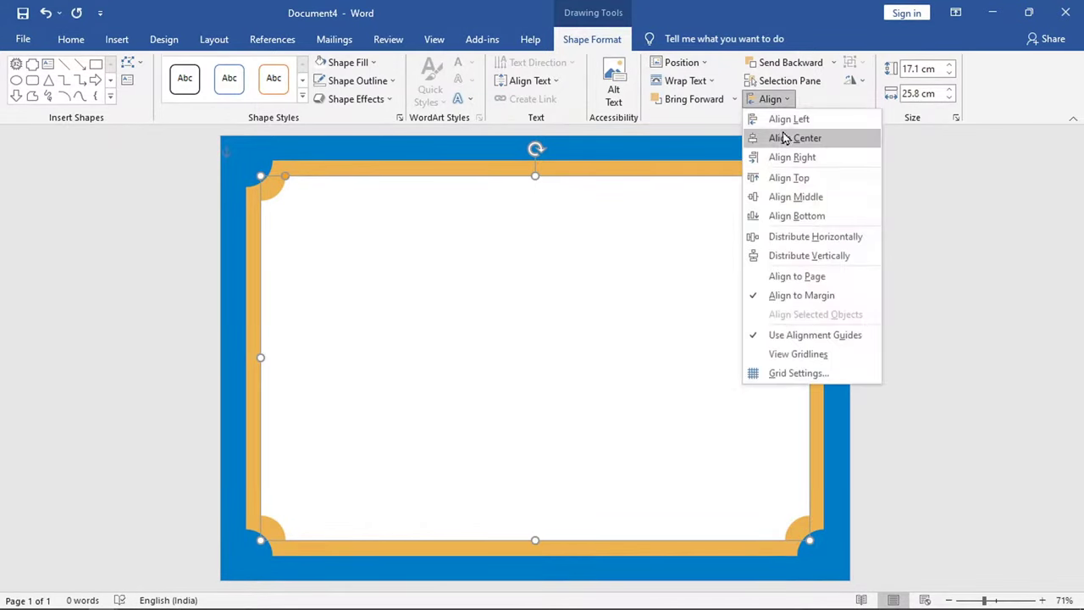
{"action": "left_click", "coordinate": [787, 138]}
{"action": "left_click", "coordinate": [772, 99]}
{"action": "left_click", "coordinate": [788, 193]}
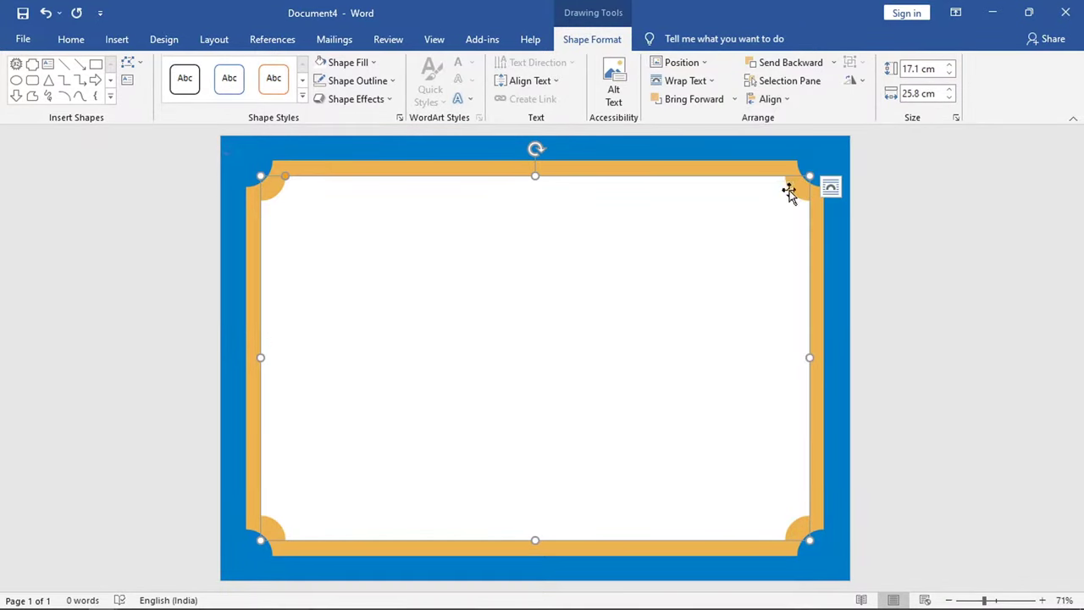
Step: Remove the frame's outline and reselect the outer orange frame
{"action": "left_click", "coordinate": [388, 81]}
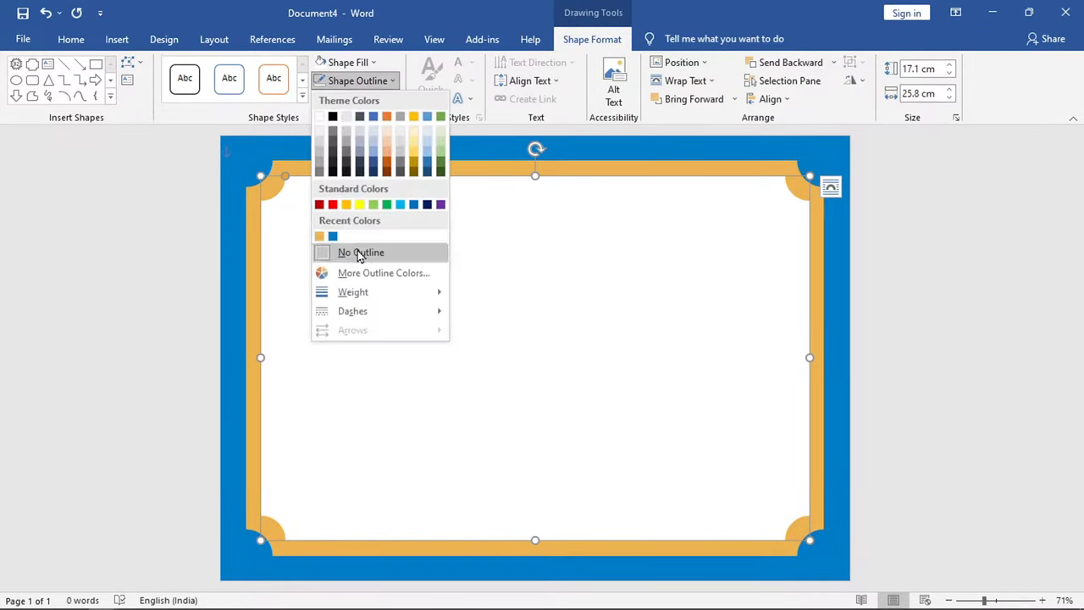
{"action": "left_click", "coordinate": [360, 253]}
{"action": "left_click", "coordinate": [974, 241]}
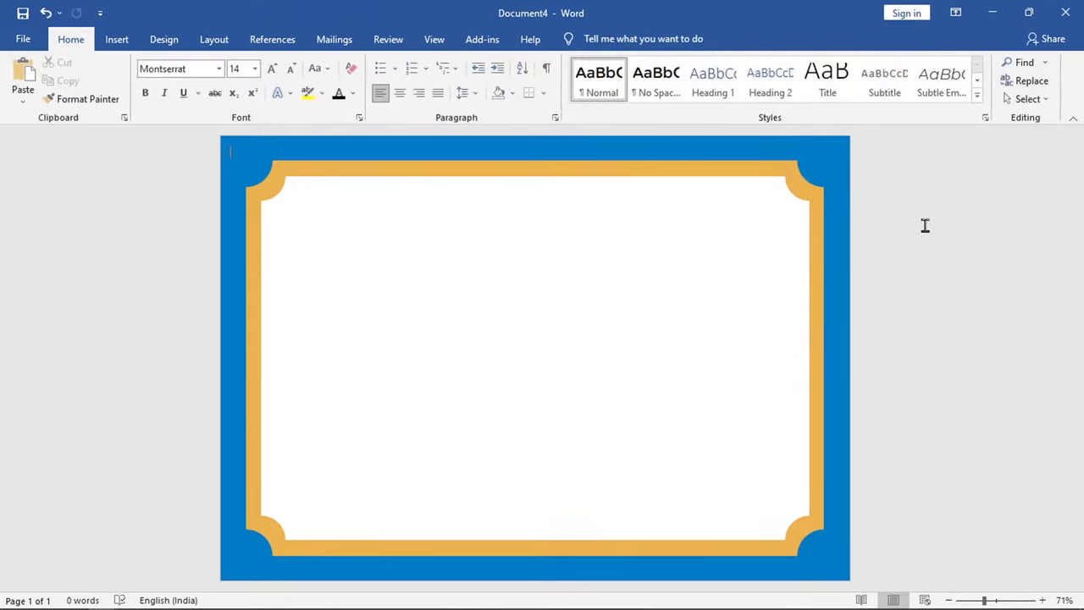
{"action": "left_click", "coordinate": [627, 170]}
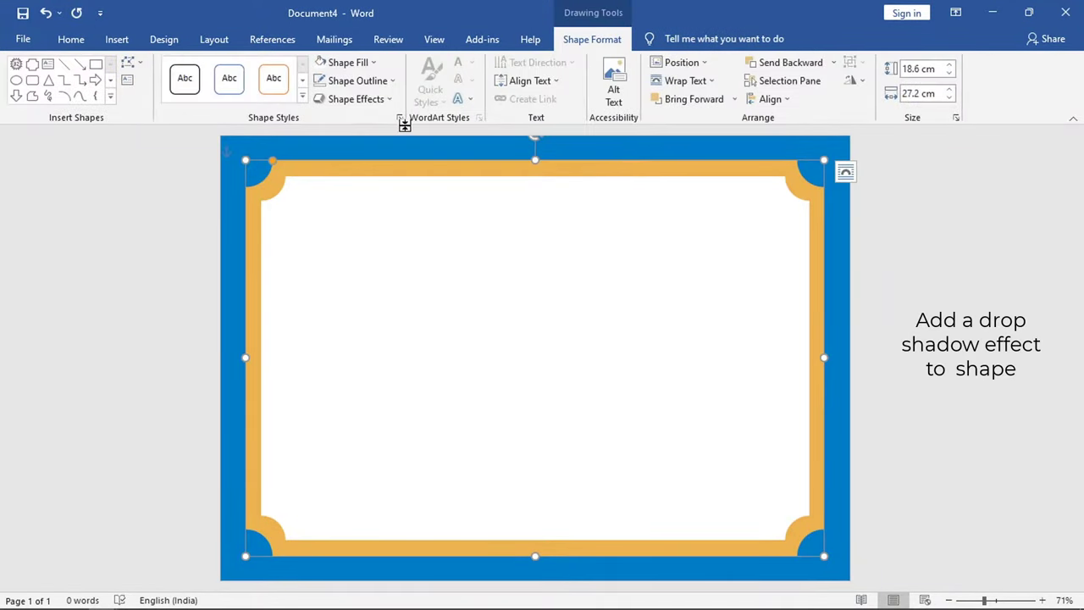
Step: Give the orange frame an outer Offset: Bottom shadow
{"action": "left_click", "coordinate": [375, 99]}
{"action": "mouse_move", "coordinate": [375, 168]}
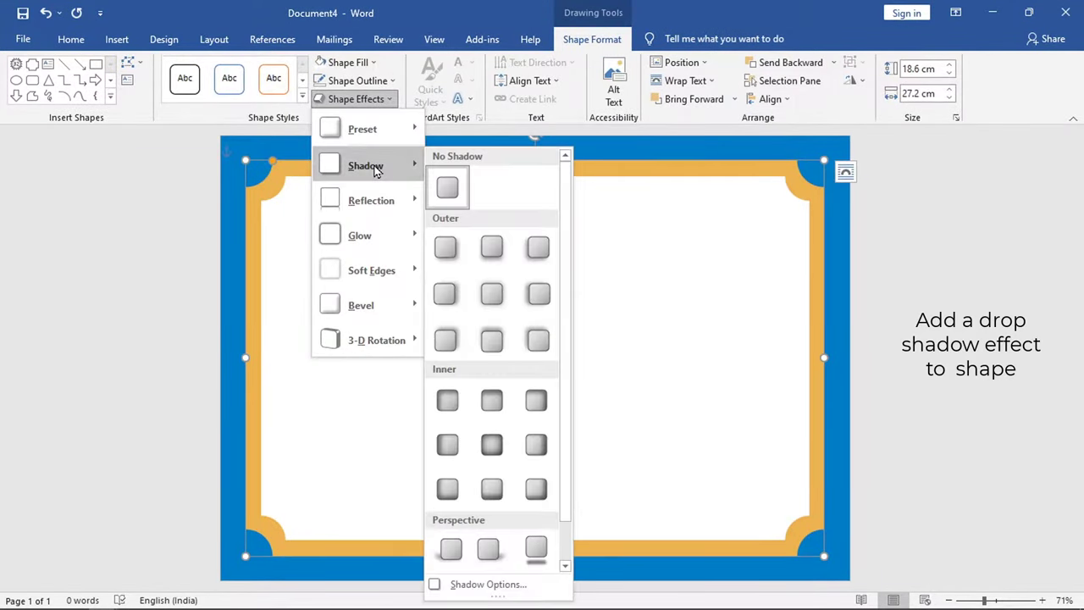
{"action": "left_click", "coordinate": [495, 247]}
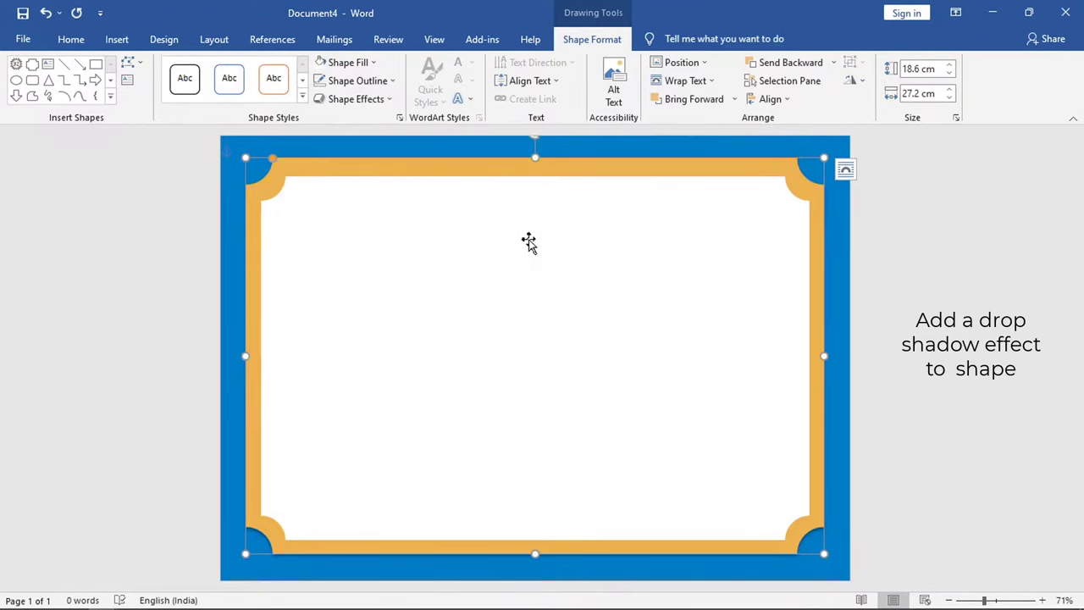
Step: Apply the same Offset: Bottom shadow to the inner white panel
{"action": "left_click", "coordinate": [529, 243]}
{"action": "left_click", "coordinate": [373, 99]}
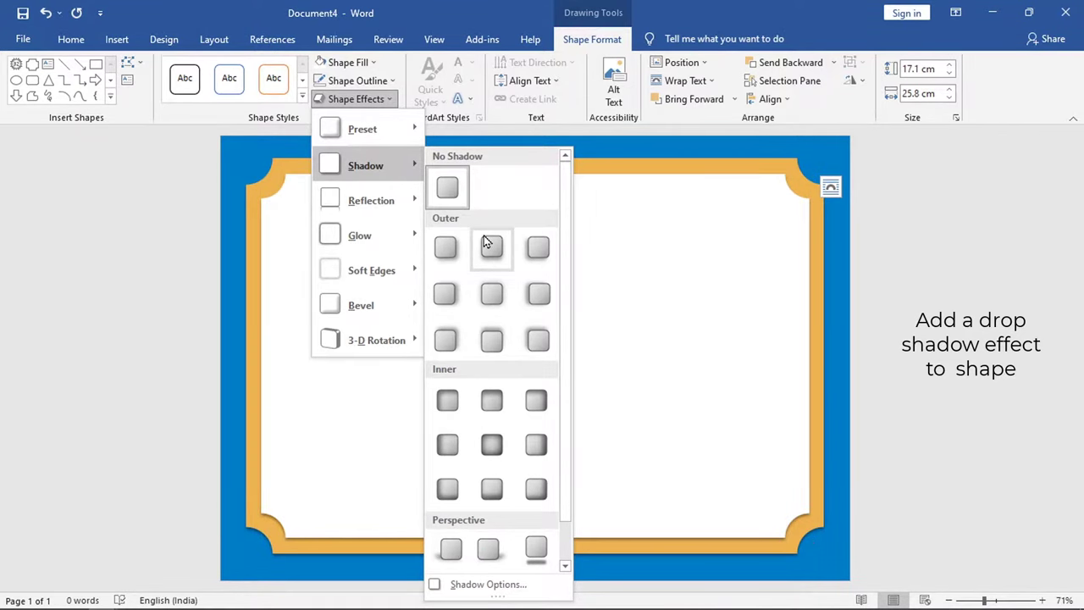
{"action": "left_click", "coordinate": [487, 243]}
{"action": "left_click", "coordinate": [967, 306]}
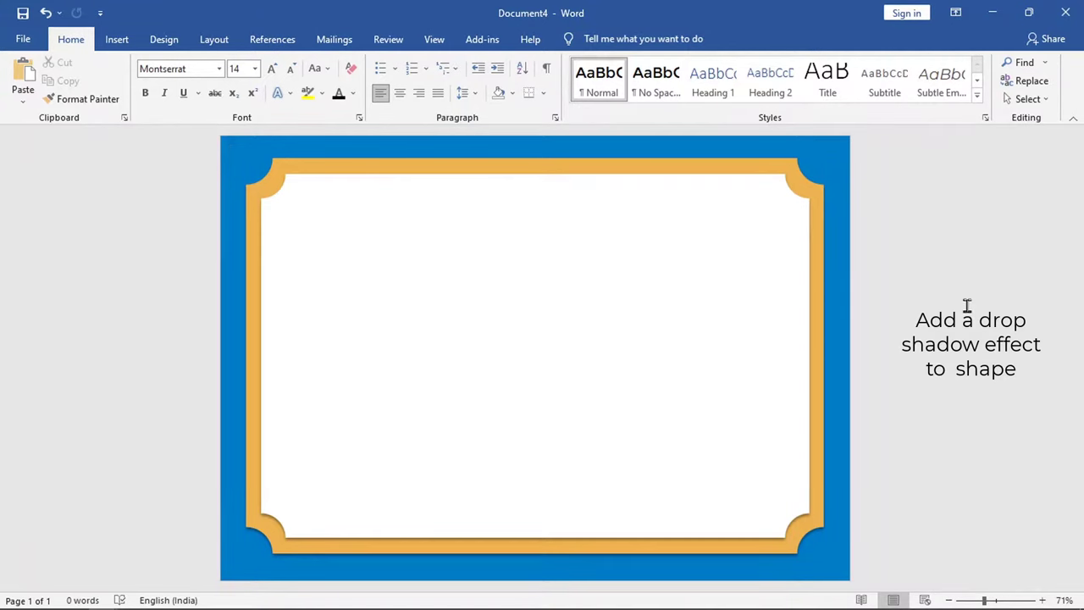
{"action": "left_click", "coordinate": [117, 39]}
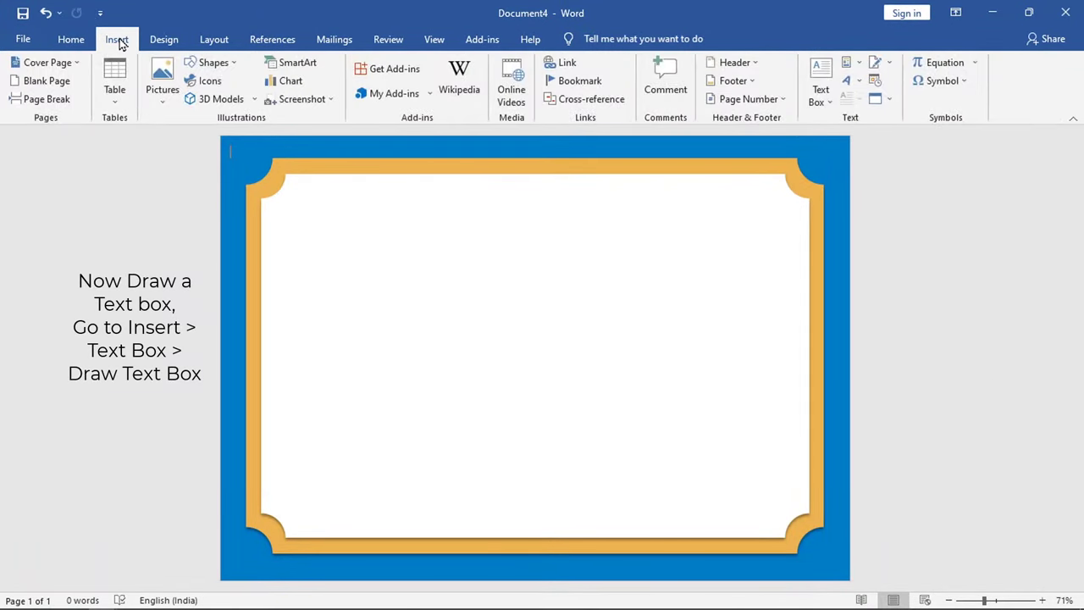
Step: Draw a text box near the top centre of the white panel and type 'certificate'
{"action": "left_click", "coordinate": [831, 103]}
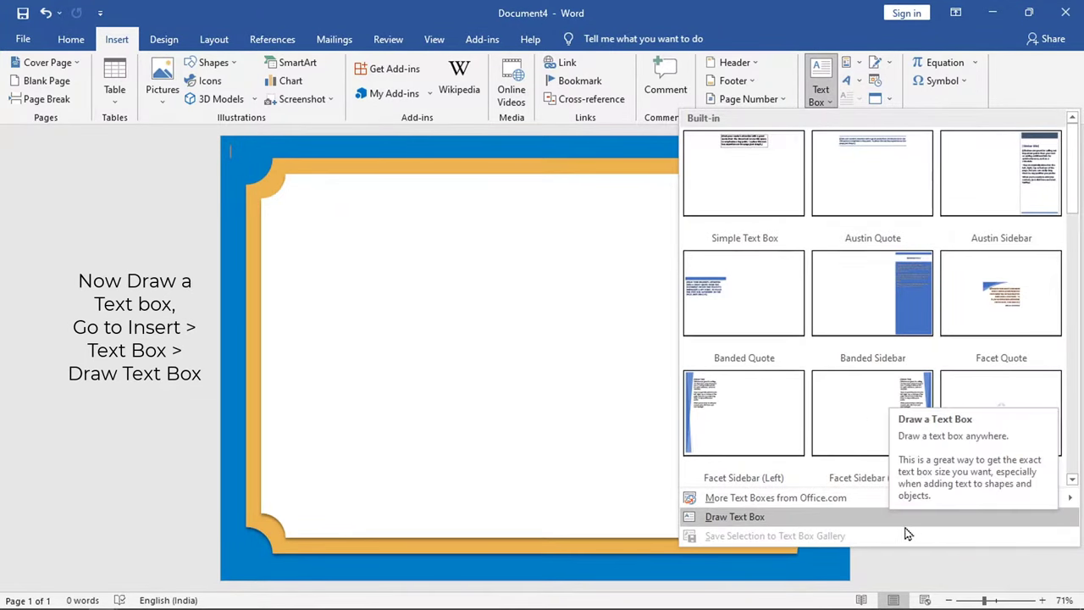
{"action": "left_click", "coordinate": [734, 519]}
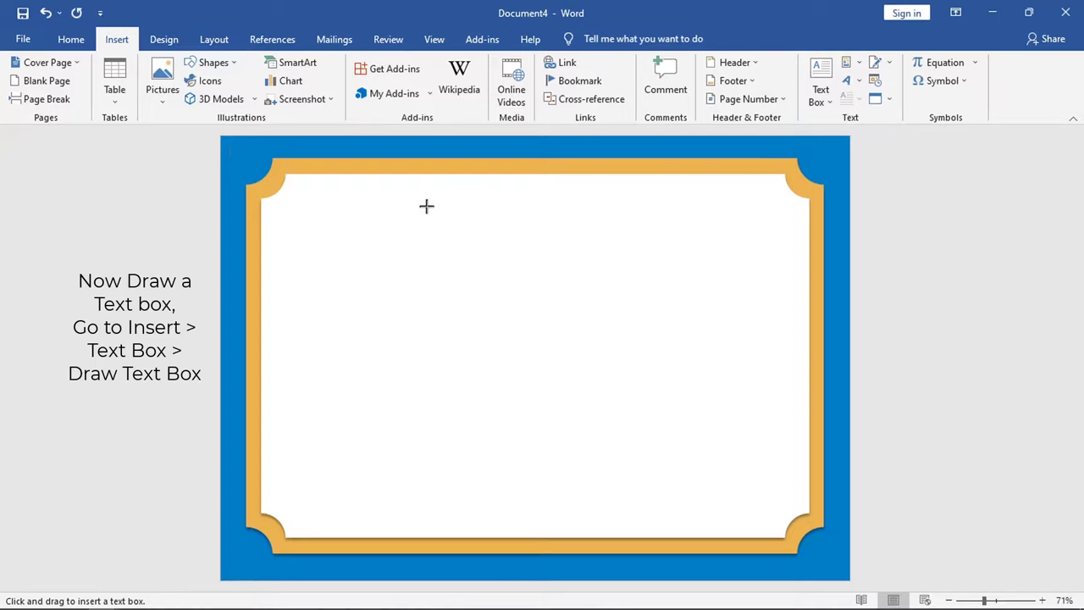
{"action": "left_click_drag", "start_coordinate": [420, 196], "coordinate": [647, 243]}
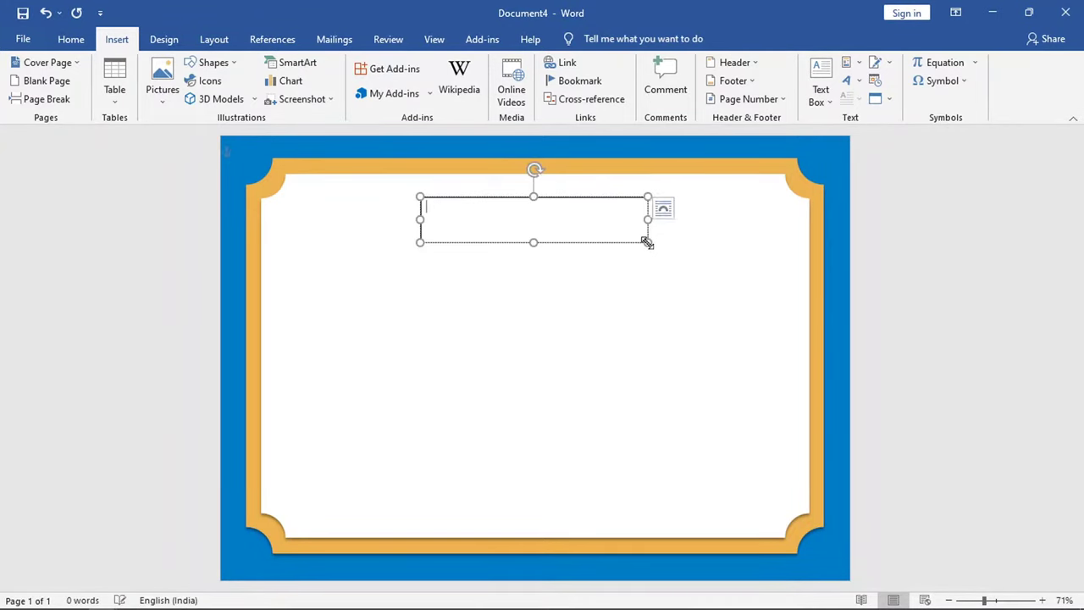
{"action": "type", "text": "certificate"}
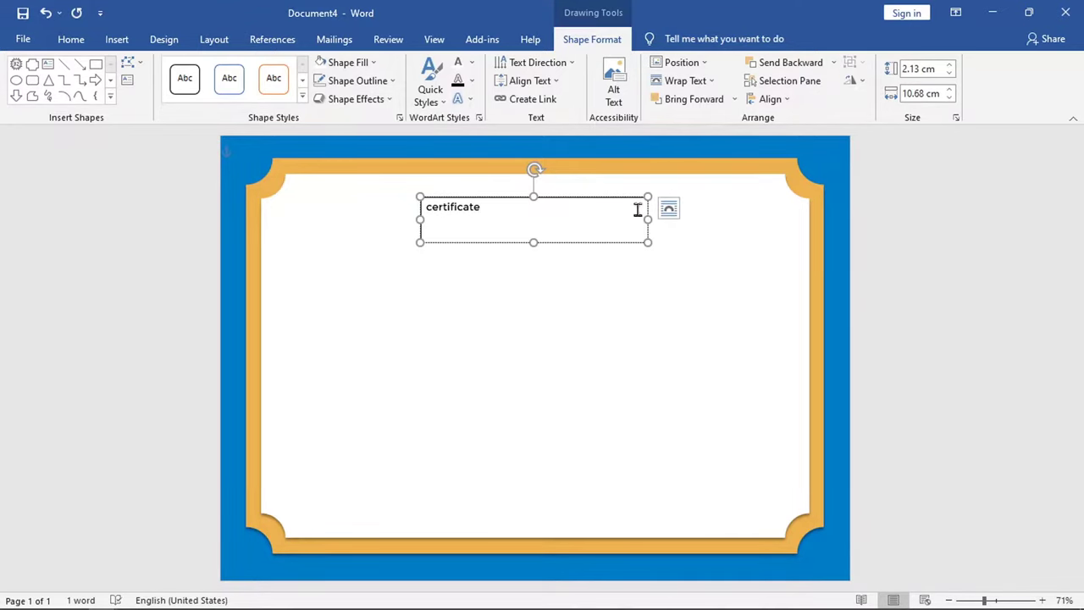
Step: Format the title as 42 pt Montserrat Black UPPERCASE, widening its box and moving it up
{"action": "key", "text": "ctrl+a"}
{"action": "left_click", "coordinate": [69, 39]}
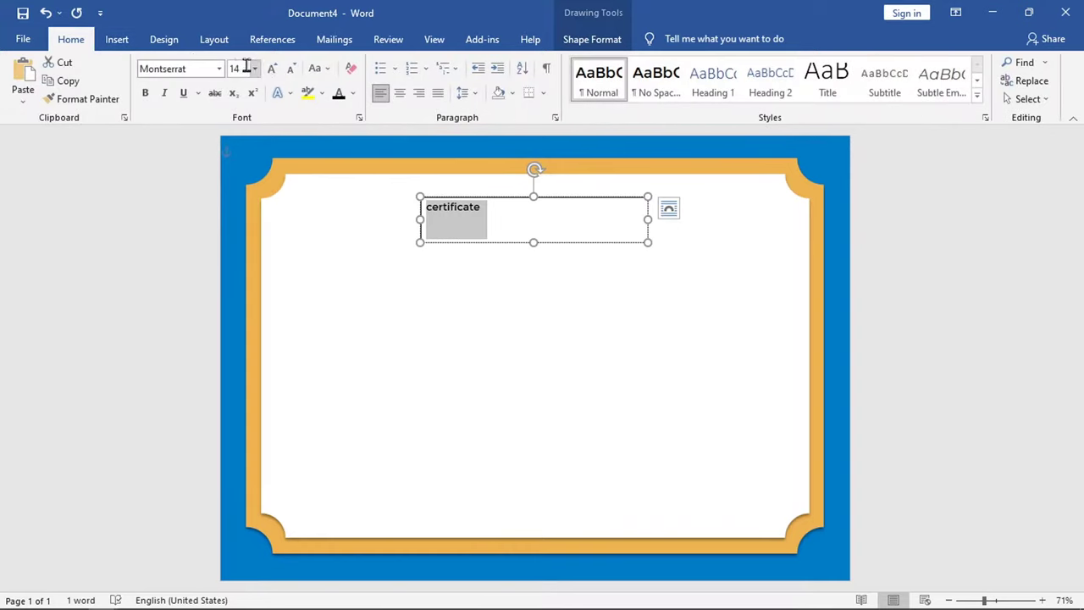
{"action": "left_click", "coordinate": [241, 69]}
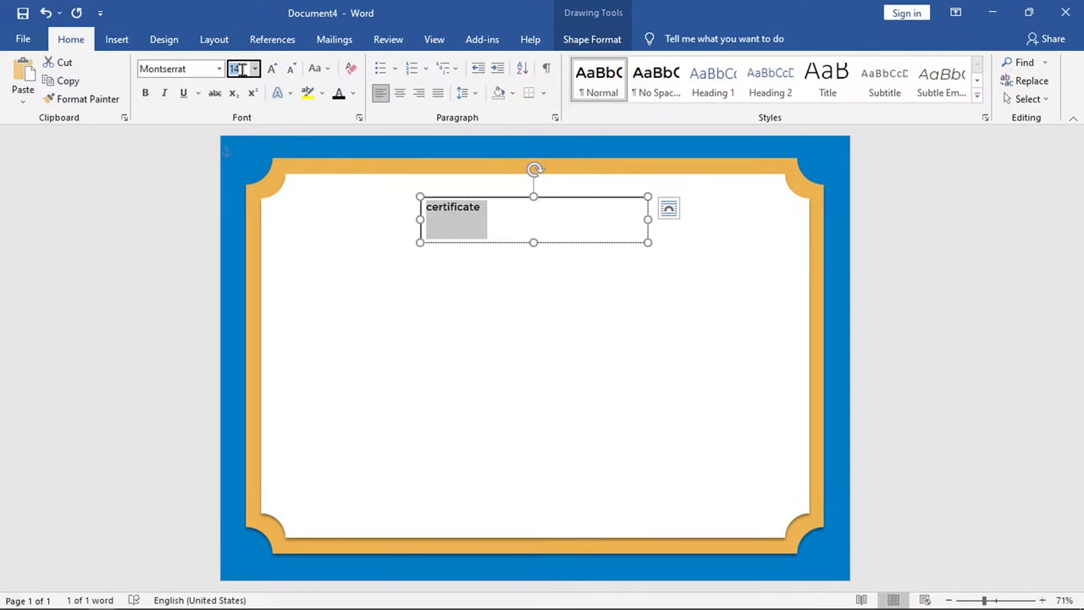
{"action": "type", "text": "42"}
{"action": "key", "text": "Return"}
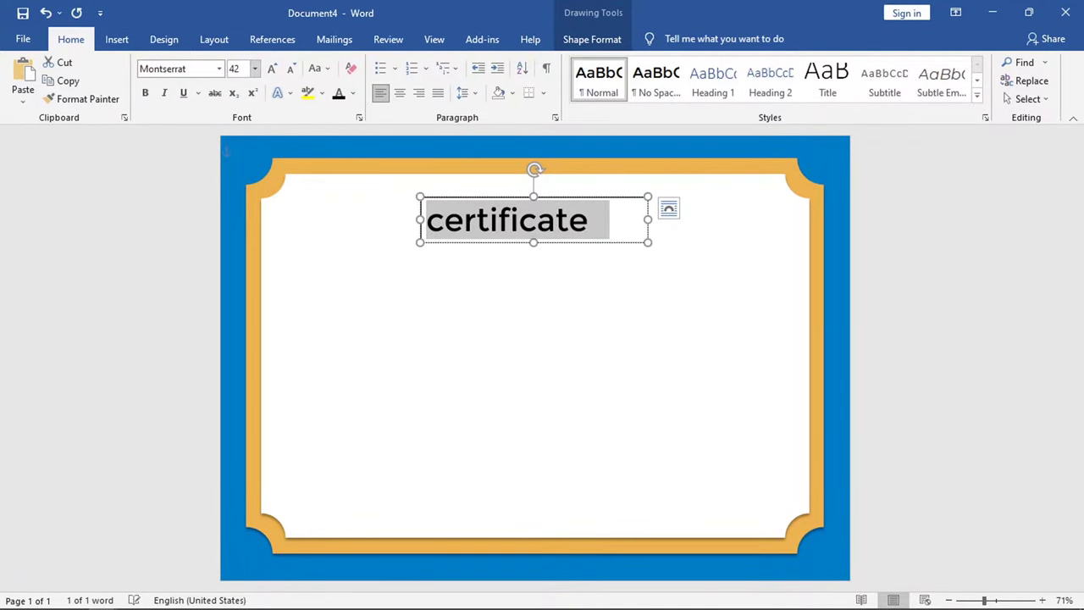
{"action": "left_click", "coordinate": [219, 68]}
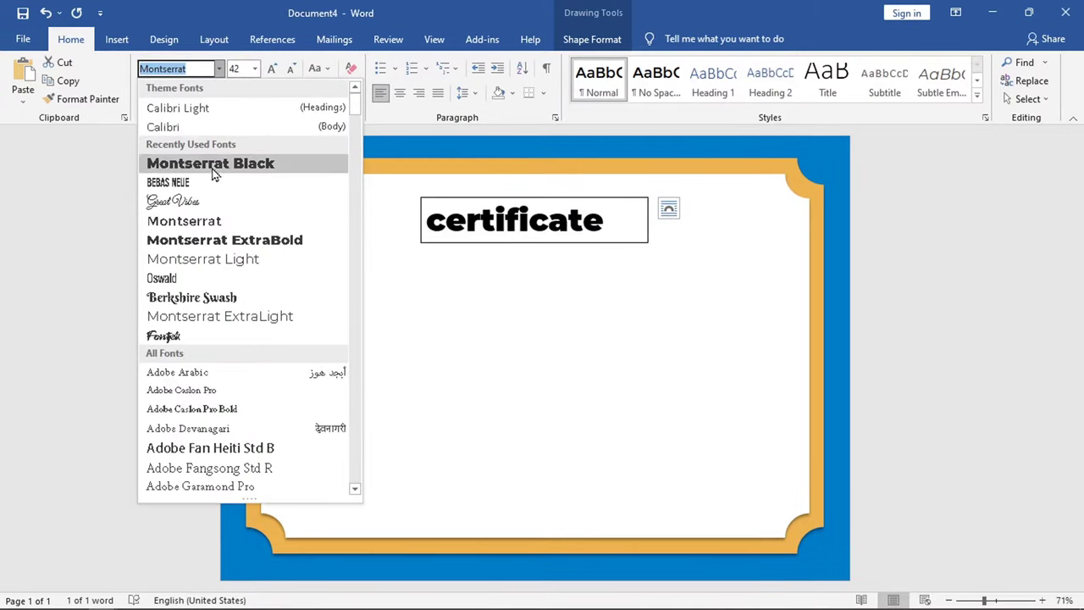
{"action": "left_click", "coordinate": [212, 172]}
{"action": "left_click", "coordinate": [317, 69]}
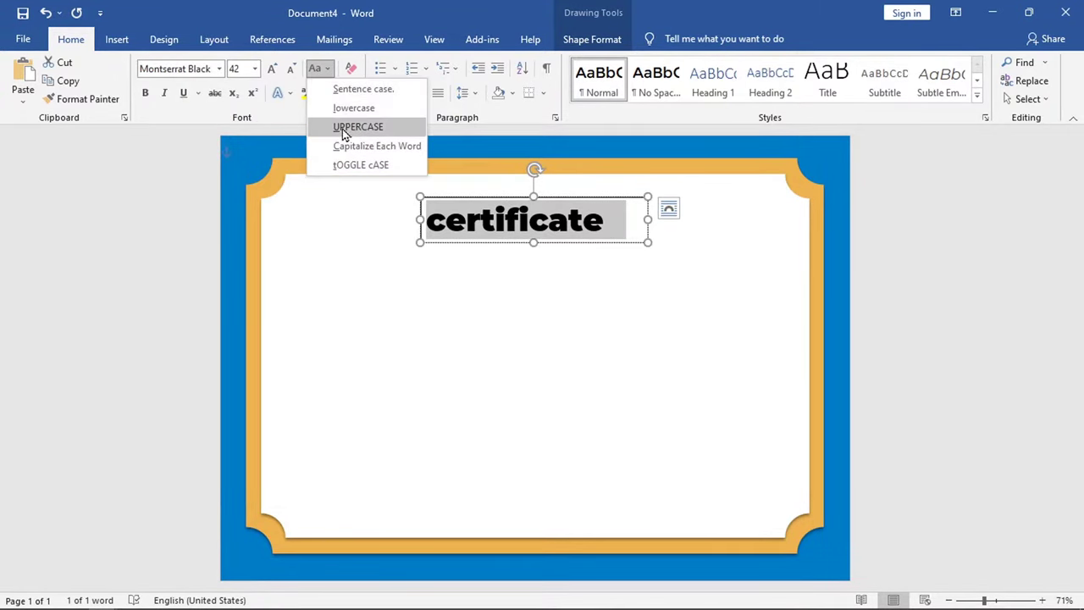
{"action": "left_click", "coordinate": [342, 128]}
{"action": "left_click_drag", "start_coordinate": [647, 219], "coordinate": [657, 220]}
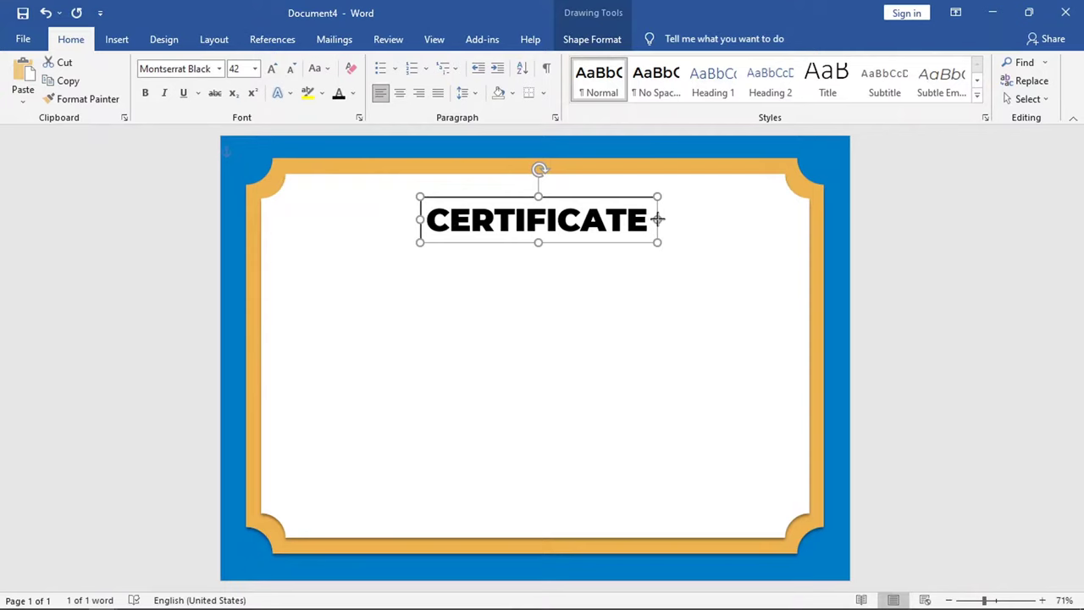
{"action": "left_click_drag", "start_coordinate": [605, 195], "coordinate": [604, 185]}
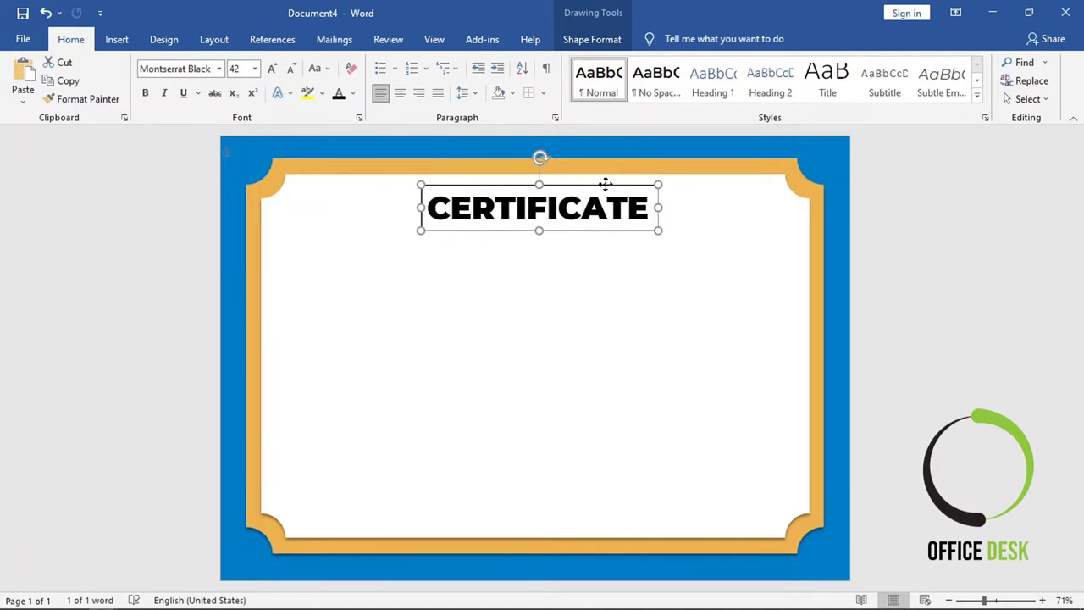
Step: Set the CERTIFICATE box to No Outline and No Fill
{"action": "left_click", "coordinate": [592, 39]}
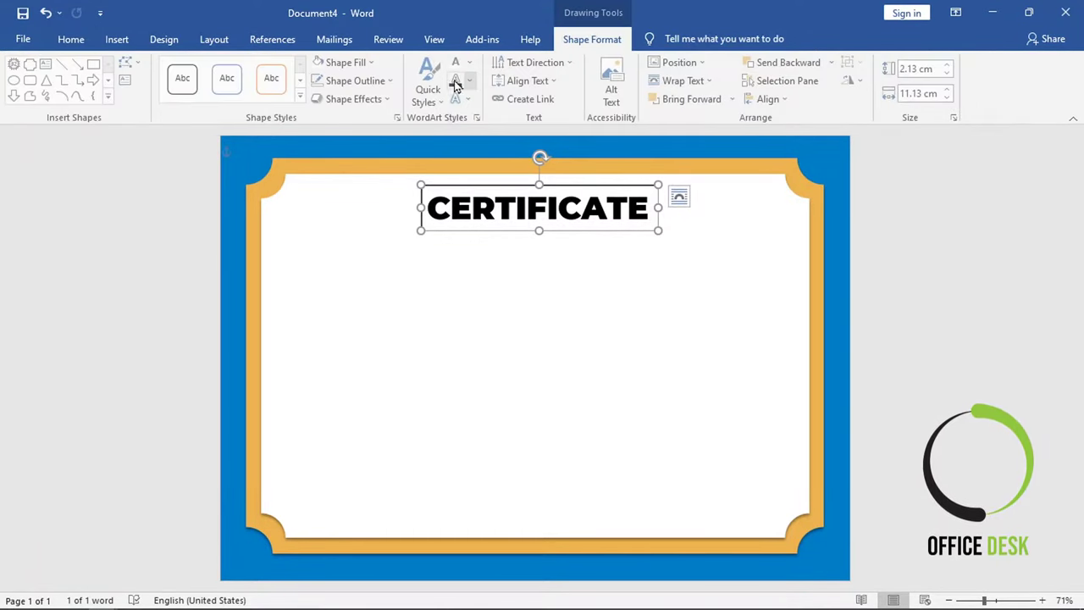
{"action": "left_click", "coordinate": [352, 81]}
{"action": "left_click", "coordinate": [341, 252]}
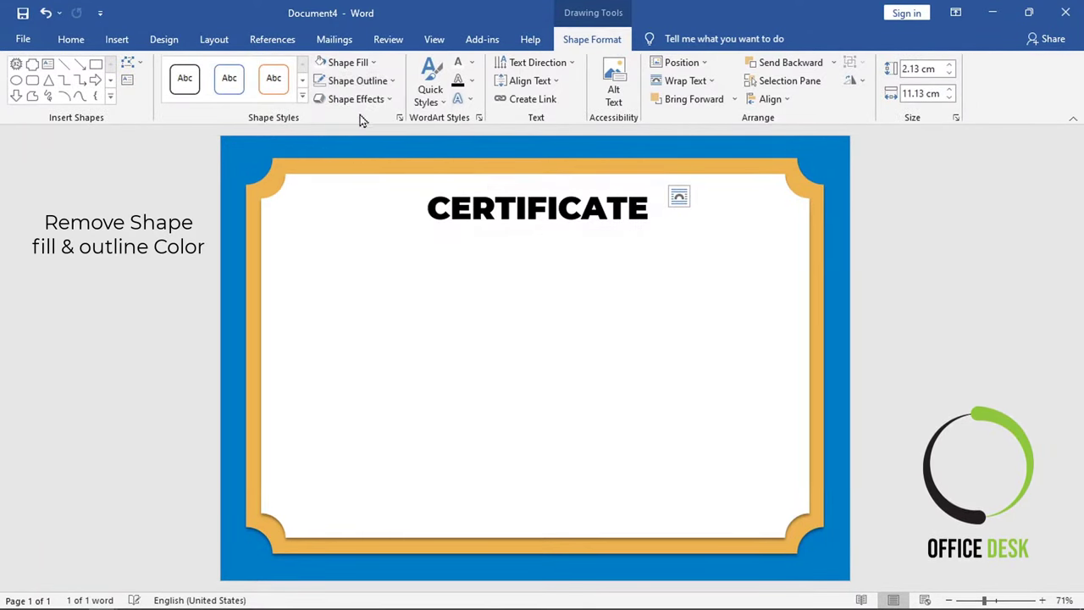
{"action": "left_click", "coordinate": [349, 62]}
{"action": "left_click", "coordinate": [346, 237]}
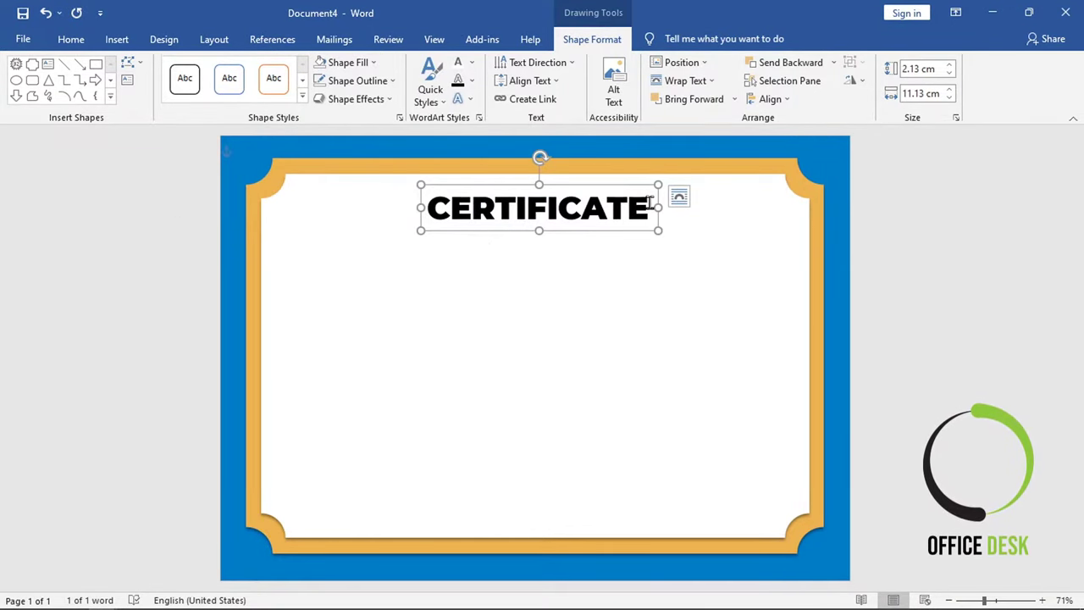
Step: Centre the title text and box on the page, then copy and paste a duplicate
{"action": "left_click_drag", "start_coordinate": [650, 208], "coordinate": [409, 186]}
{"action": "left_click", "coordinate": [70, 39]}
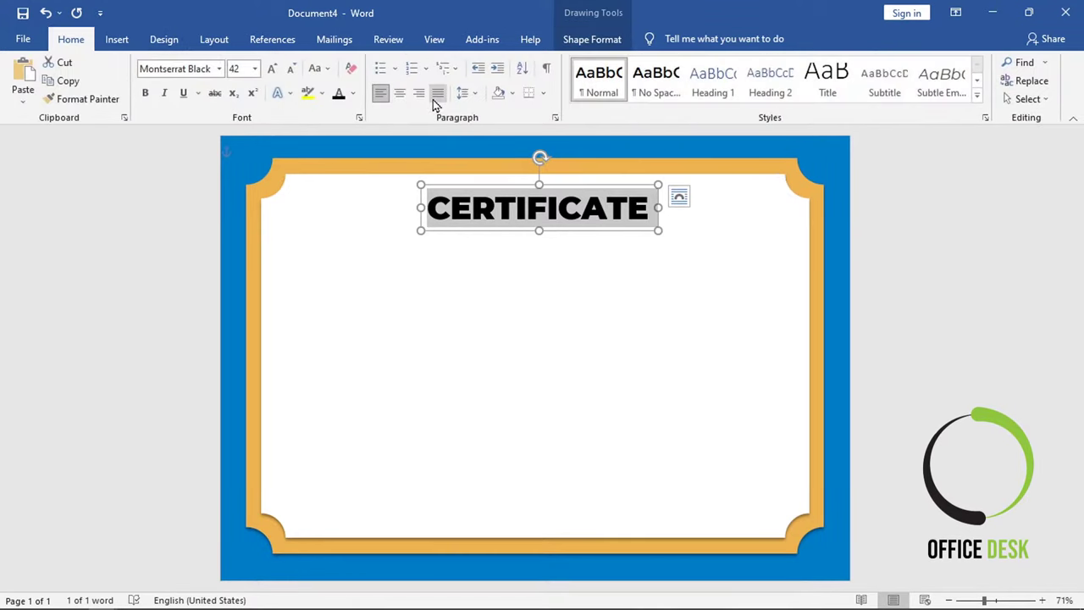
{"action": "left_click", "coordinate": [399, 93]}
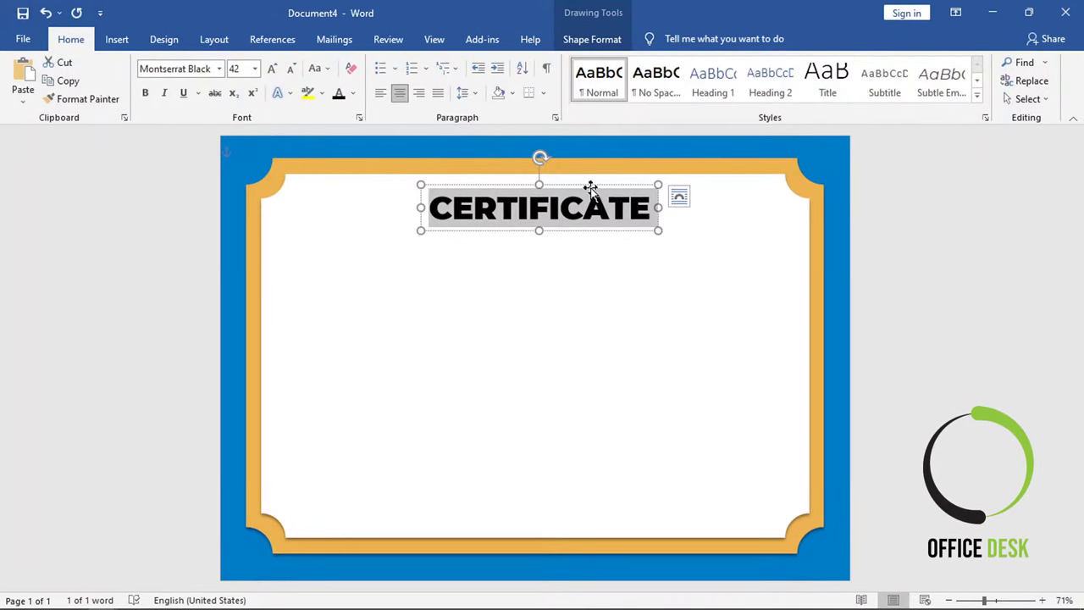
{"action": "left_click_drag", "start_coordinate": [590, 187], "coordinate": [584, 185]}
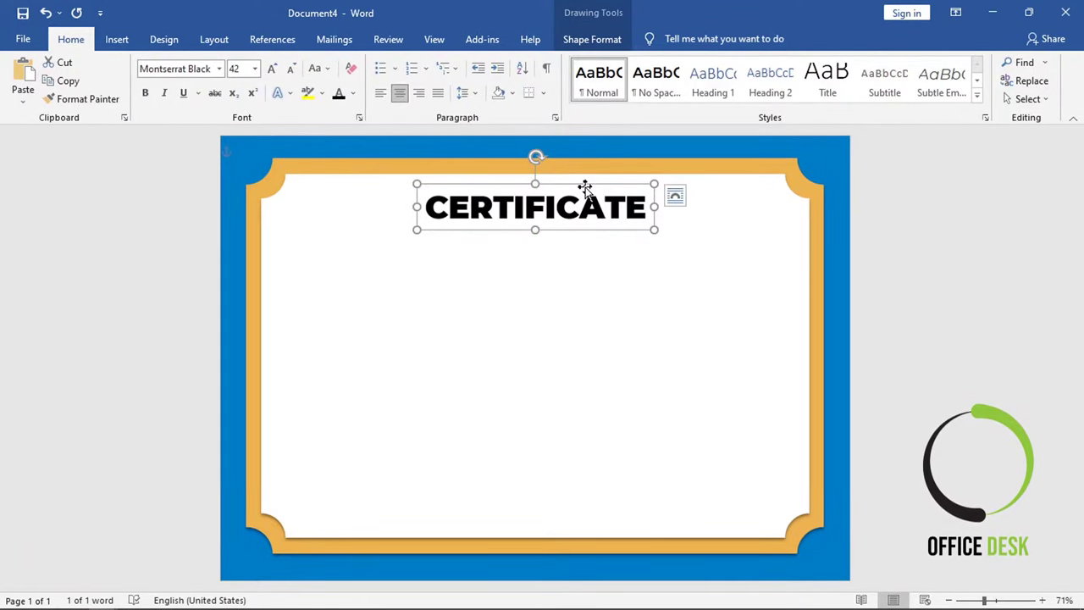
{"action": "key", "text": "ctrl+c"}
{"action": "key", "text": "ctrl+v"}
{"action": "key", "text": "ctrl+v"}
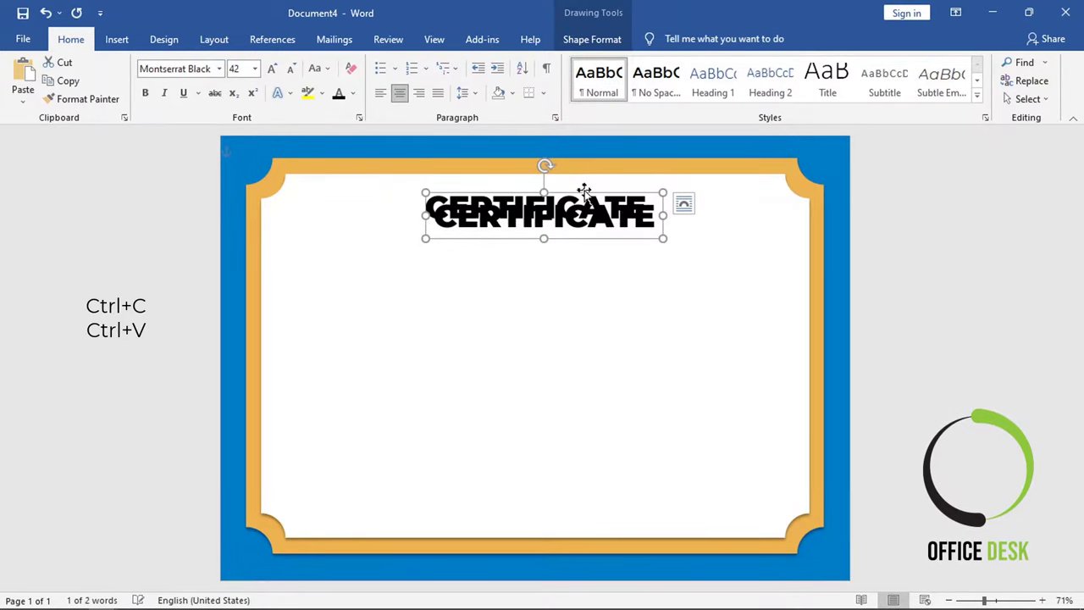
Step: Move the duplicate box just below the title and delete its text
{"action": "left_click_drag", "start_coordinate": [584, 191], "coordinate": [576, 210]}
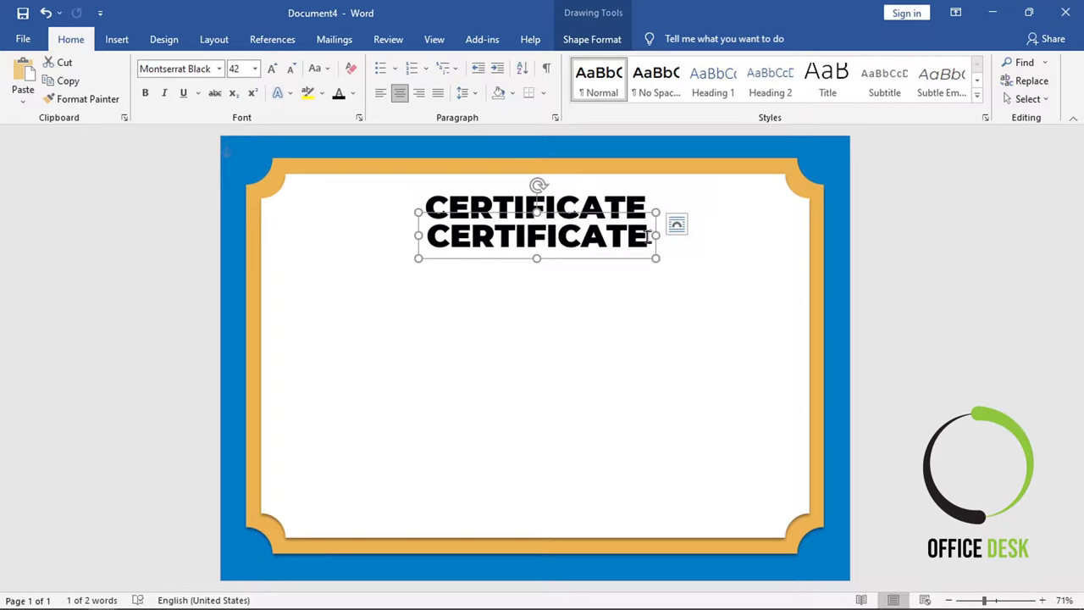
{"action": "left_click_drag", "start_coordinate": [649, 236], "coordinate": [421, 235]}
{"action": "key", "text": "Delete"}
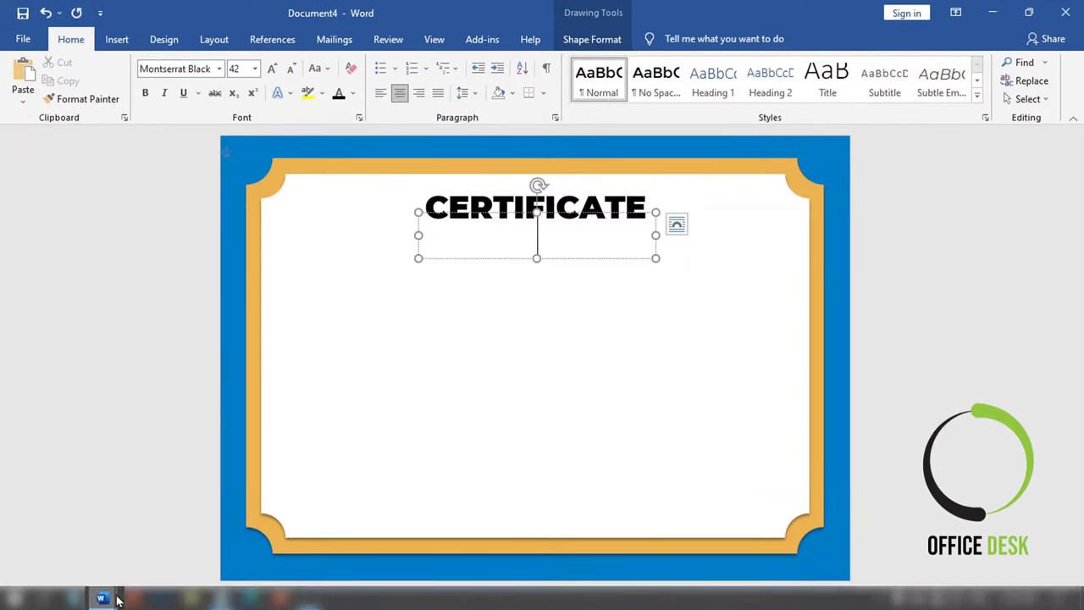
Step: Copy 'OF APPRECIATION' from Document1, paste it into the duplicate box, and shrink the box to fit
{"action": "mouse_move", "coordinate": [102, 597]}
{"action": "left_click", "coordinate": [144, 503]}
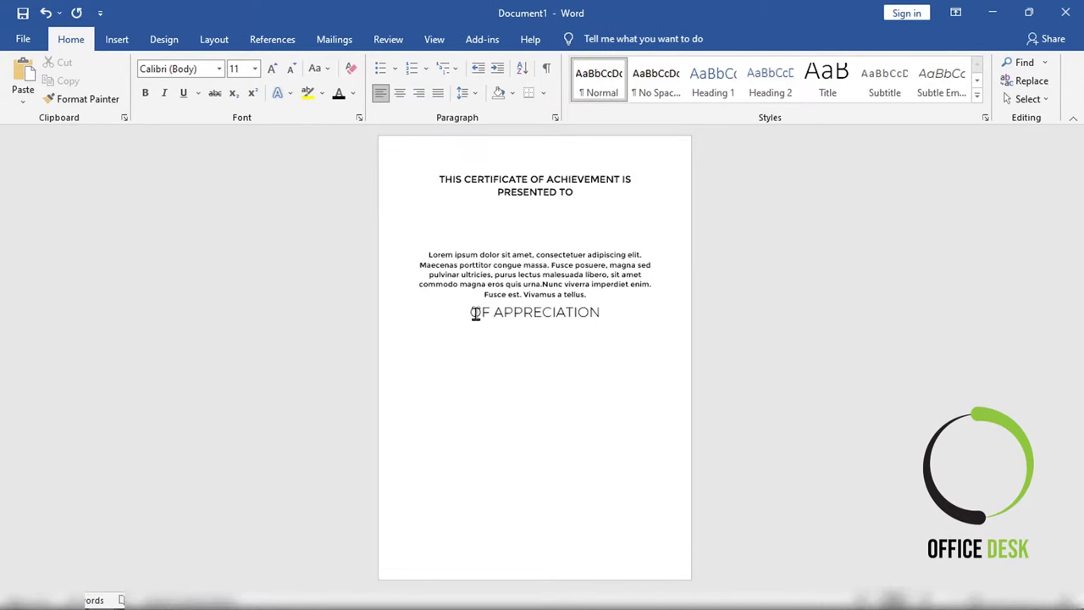
{"action": "left_click_drag", "start_coordinate": [471, 314], "coordinate": [604, 319]}
{"action": "key", "text": "ctrl+c"}
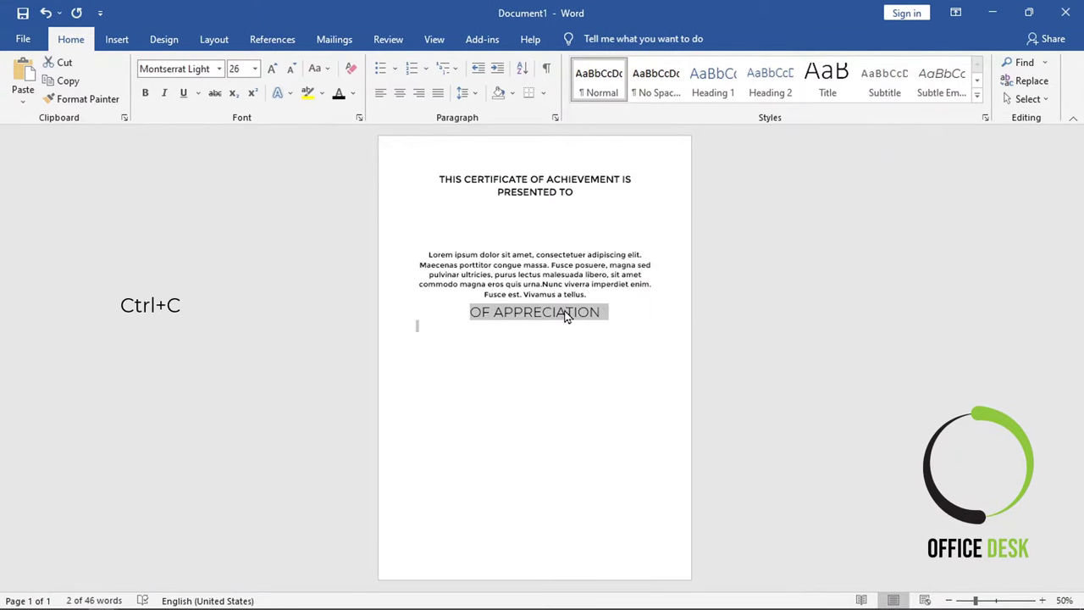
{"action": "right_click", "coordinate": [564, 313]}
{"action": "left_click", "coordinate": [603, 340]}
{"action": "left_click", "coordinate": [992, 13]}
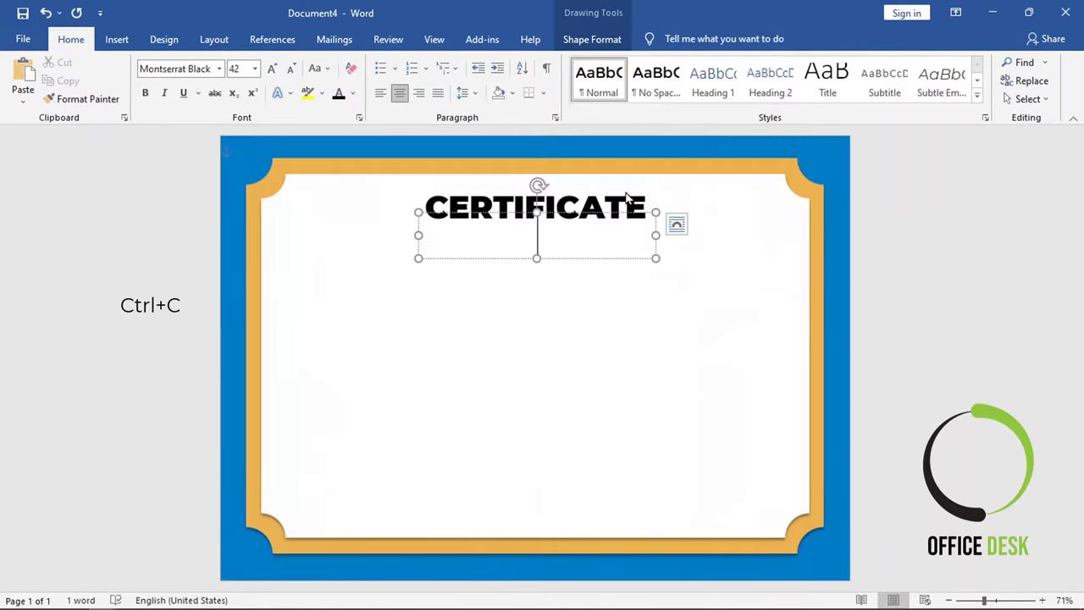
{"action": "key", "text": "ctrl+v"}
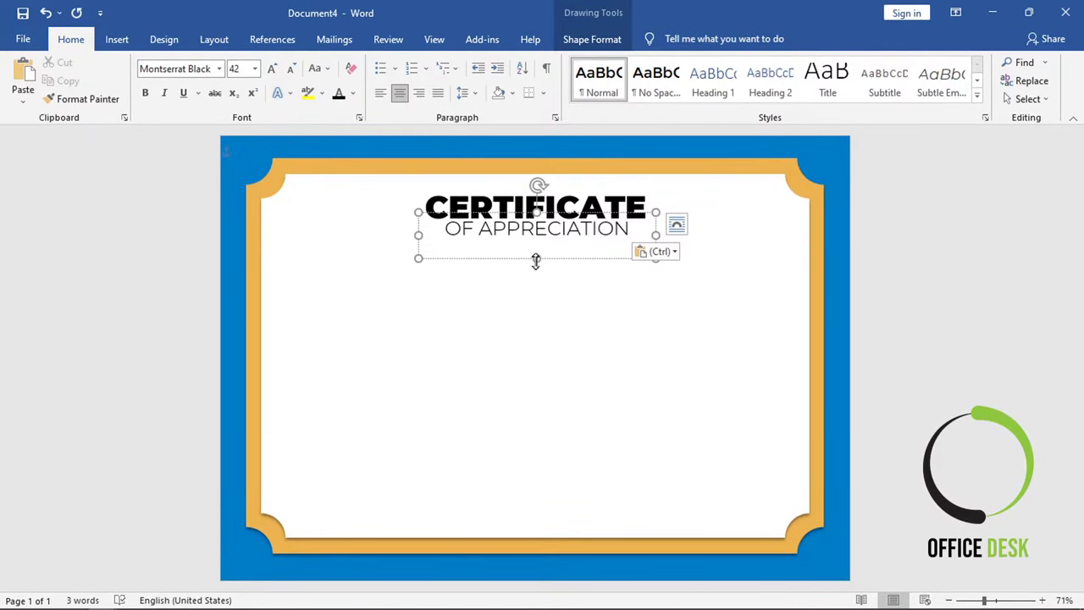
{"action": "mouse_move", "coordinate": [533, 258]}
{"action": "left_mouse_down"}
{"action": "mouse_move", "coordinate": [533, 245]}
{"action": "mouse_move", "coordinate": [584, 223]}
{"action": "mouse_move", "coordinate": [566, 227]}
{"action": "left_mouse_up"}
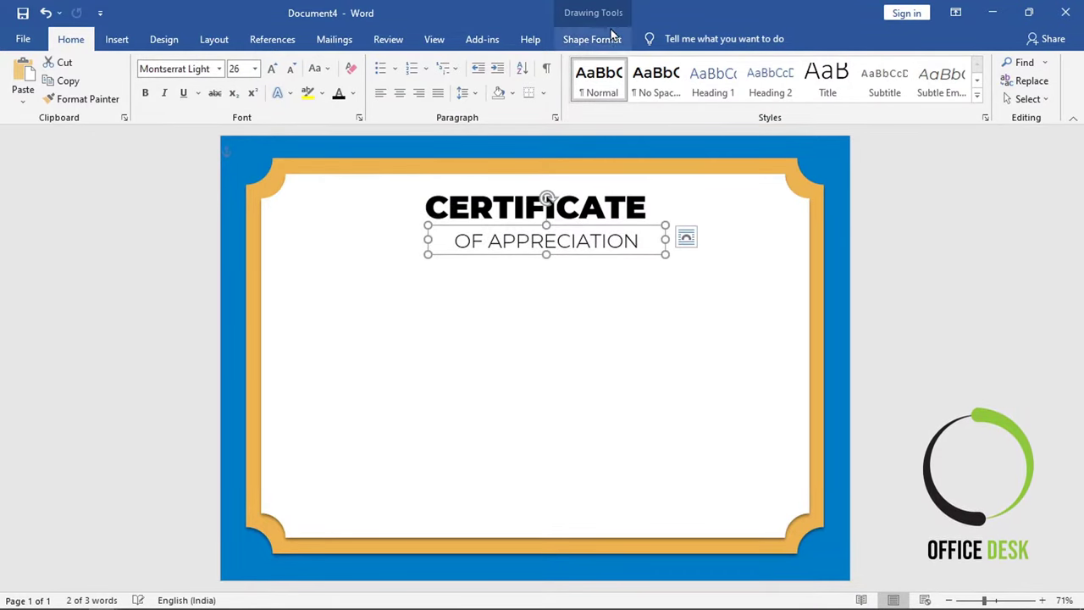
Step: Align both the OF APPRECIATION and CERTIFICATE boxes to the page's horizontal centre
{"action": "left_click", "coordinate": [592, 39]}
{"action": "left_click", "coordinate": [770, 99]}
{"action": "left_click", "coordinate": [790, 137]}
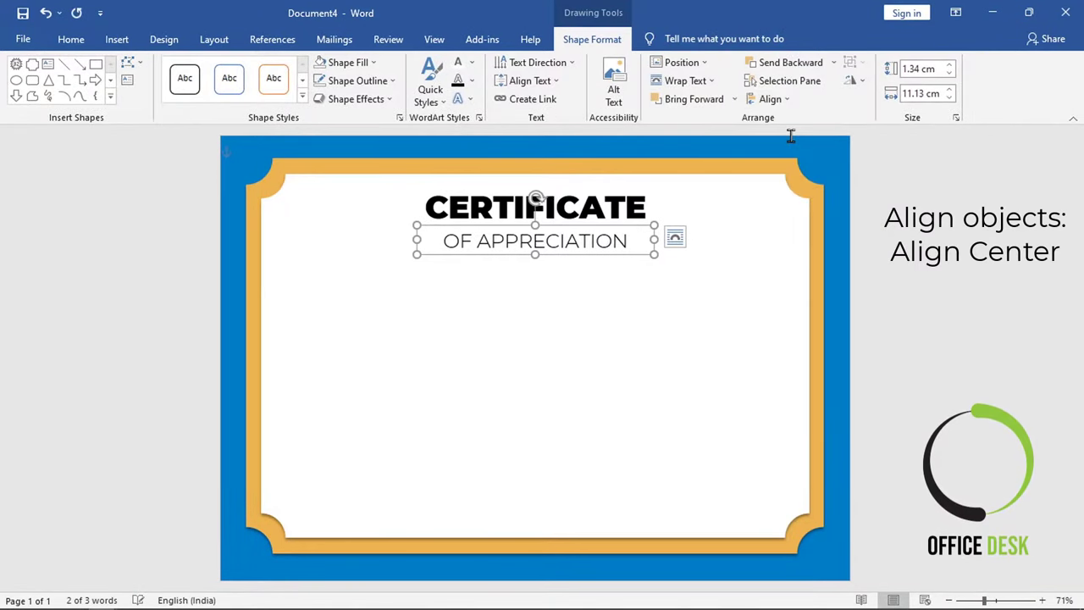
{"action": "left_click", "coordinate": [609, 207]}
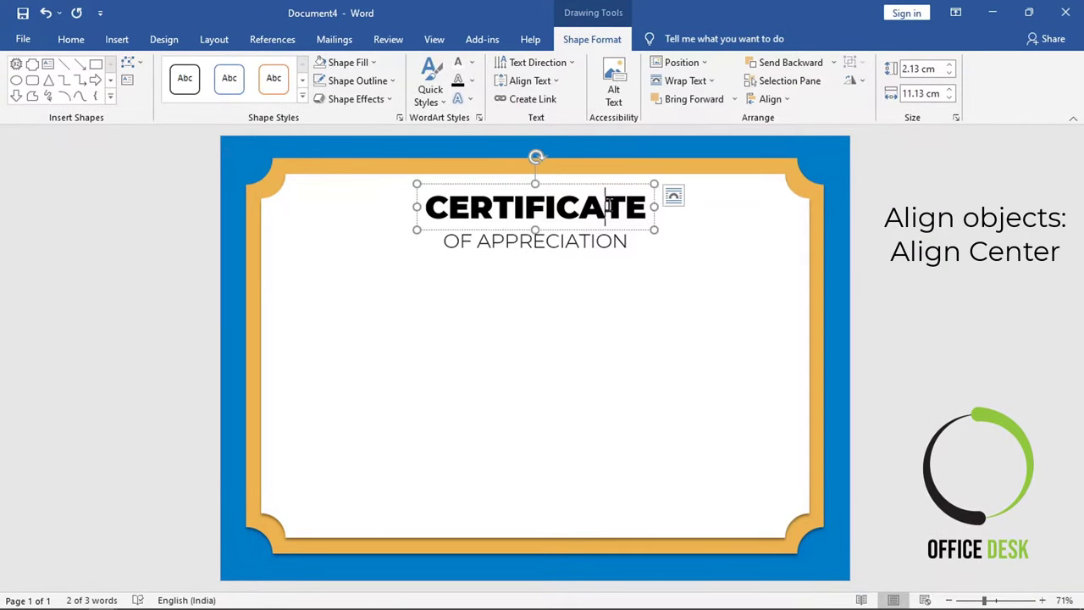
{"action": "left_click", "coordinate": [771, 100]}
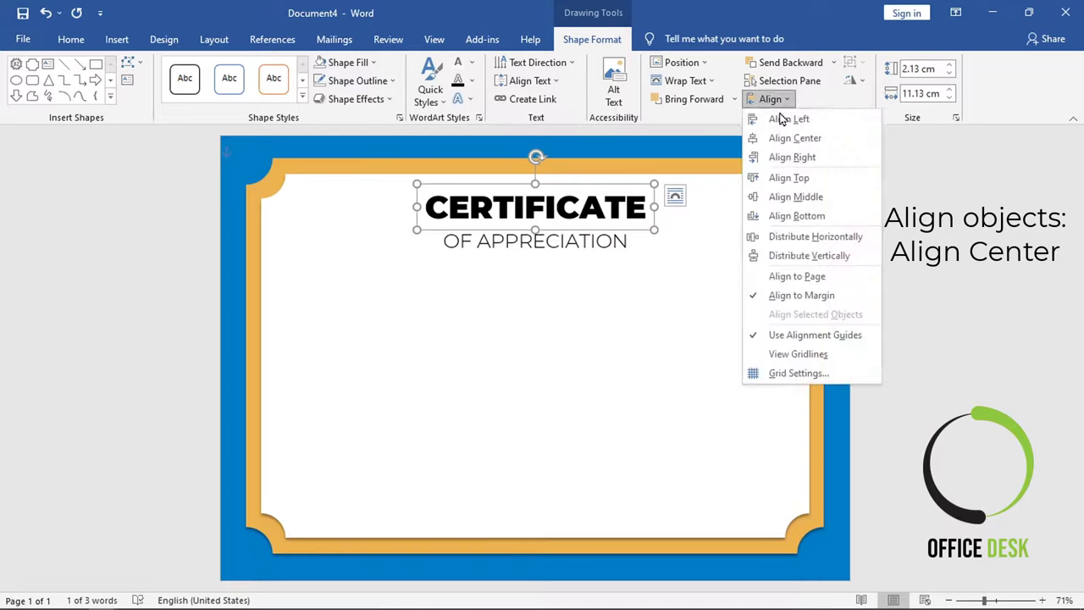
{"action": "left_click", "coordinate": [784, 138]}
Step: Set the subtitle to Montserrat Light 26 and nudge its box up beneath CERTIFICATE
{"action": "left_click", "coordinate": [599, 241]}
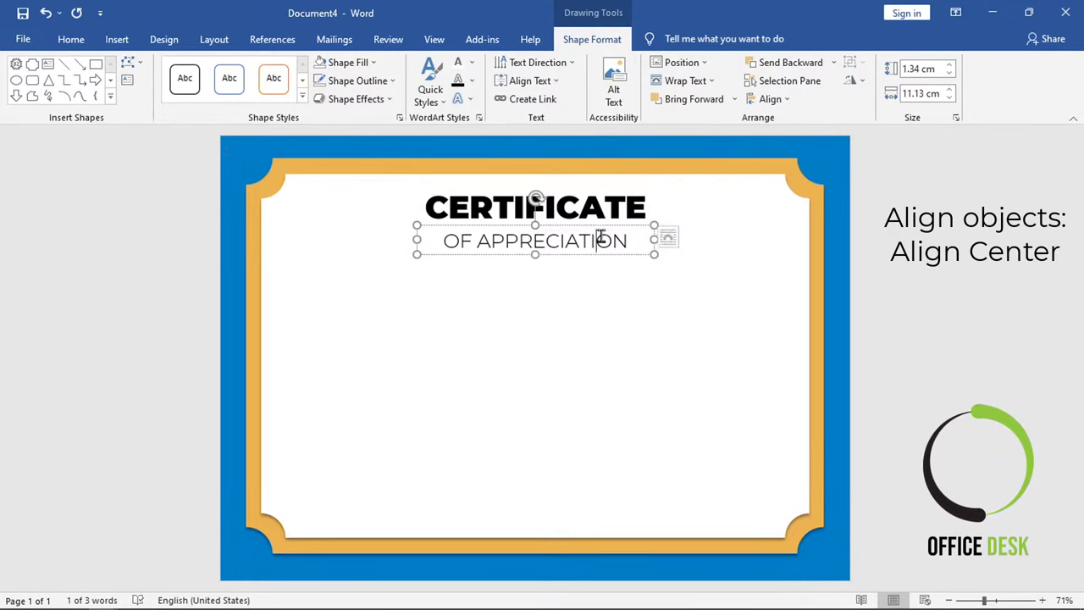
{"action": "left_click", "coordinate": [71, 39]}
{"action": "triple_click", "coordinate": [465, 242]}
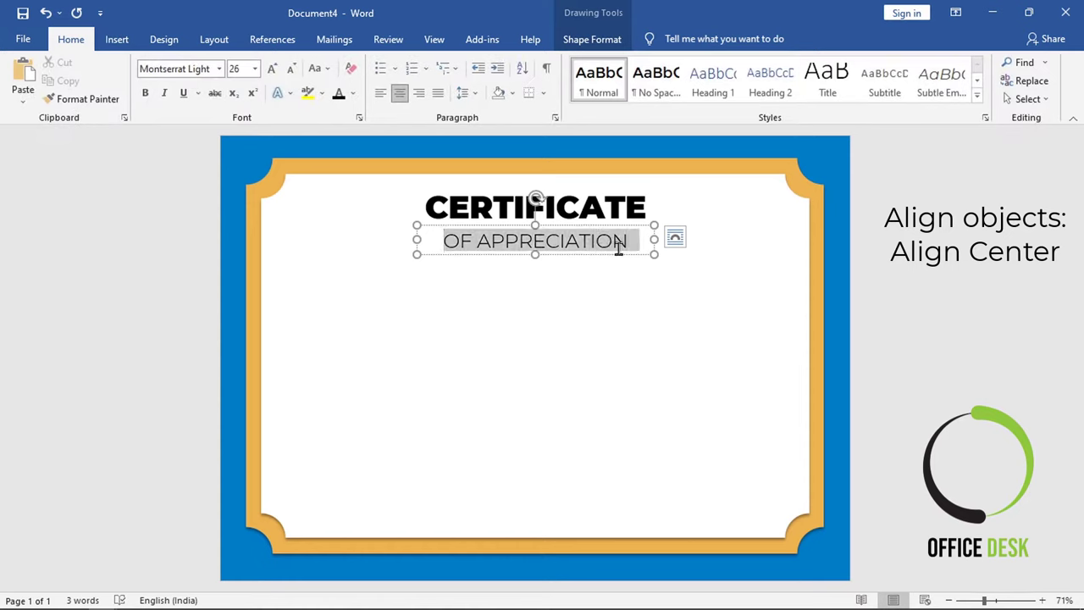
{"action": "left_click", "coordinate": [219, 69]}
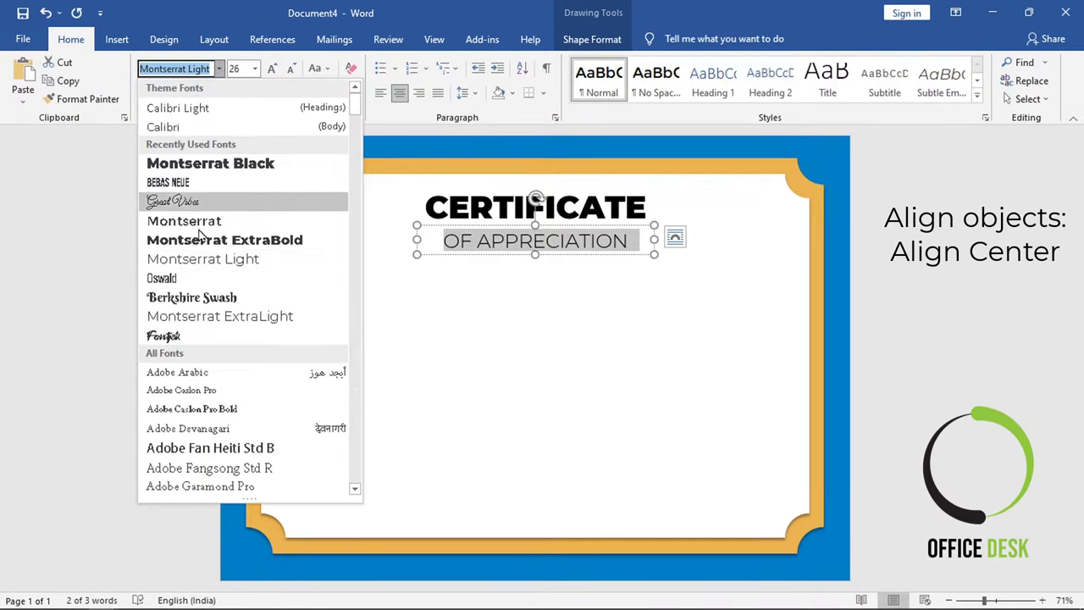
{"action": "left_click", "coordinate": [293, 269]}
{"action": "left_click", "coordinate": [240, 71]}
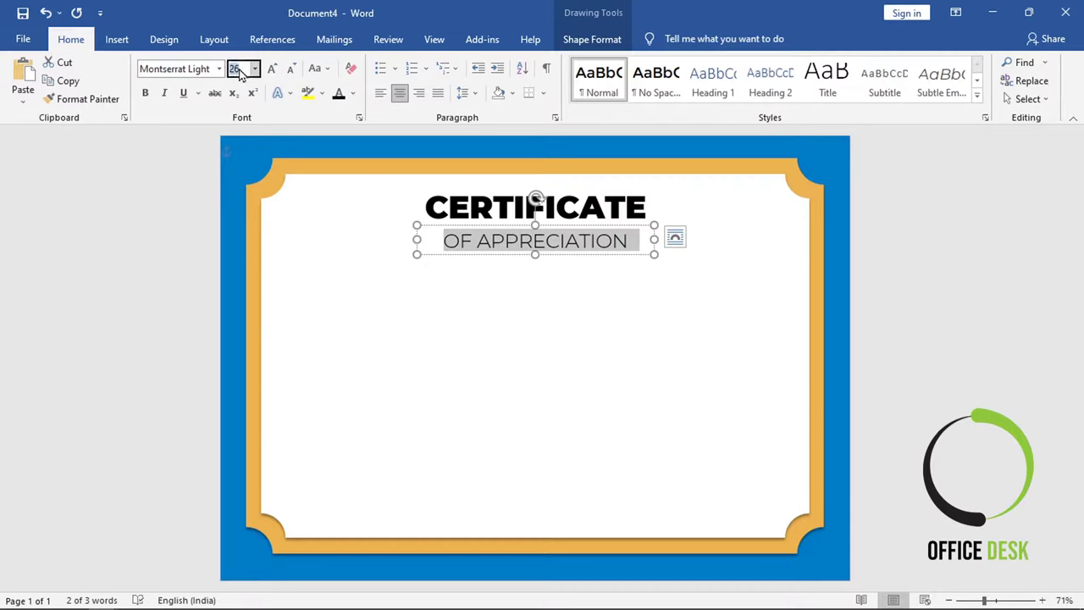
{"action": "left_click", "coordinate": [946, 307]}
{"action": "left_click", "coordinate": [583, 240]}
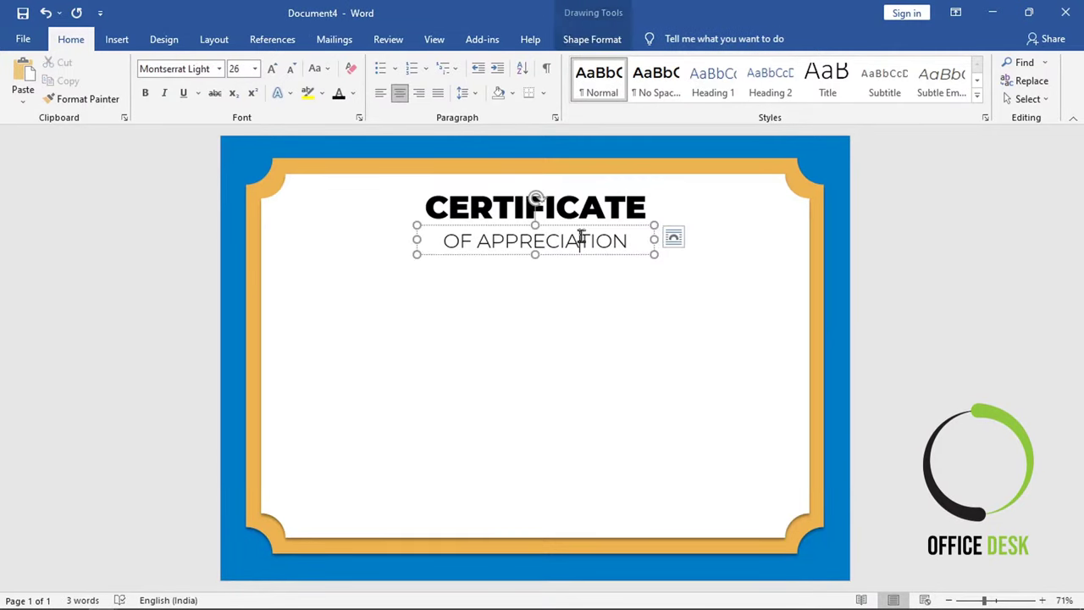
{"action": "left_click_drag", "start_coordinate": [584, 231], "coordinate": [584, 228]}
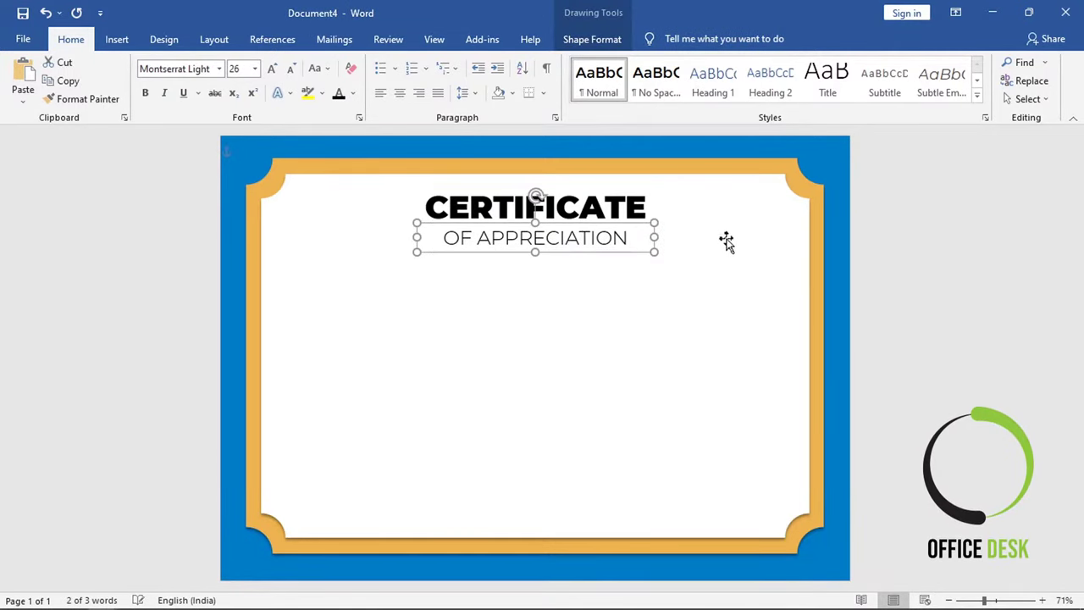
{"action": "left_click", "coordinate": [968, 299]}
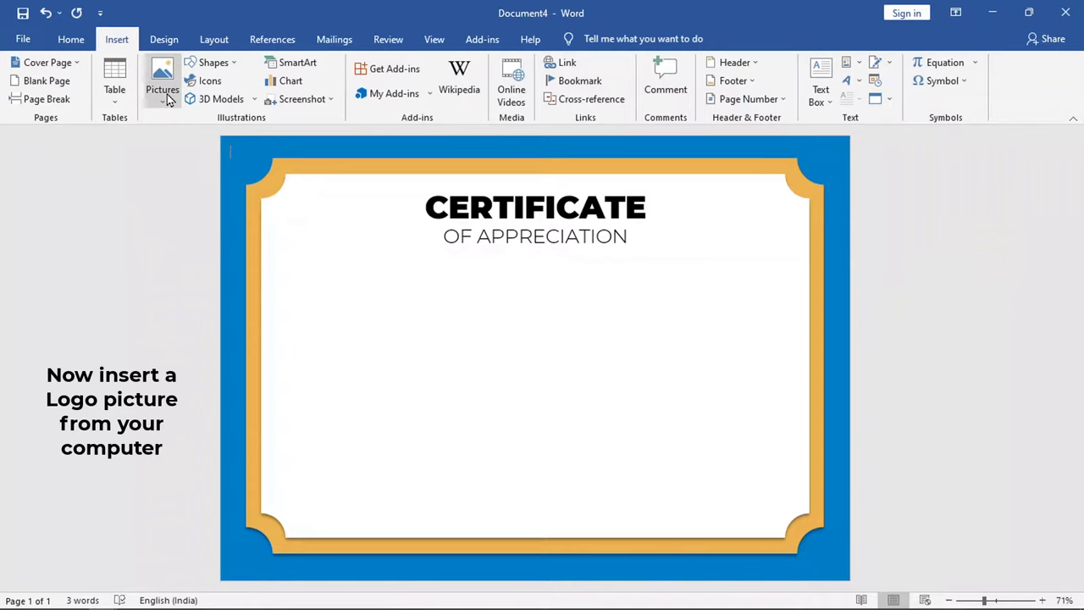
Step: Insert the logo image from this device into the certificate
{"action": "left_click", "coordinate": [163, 99]}
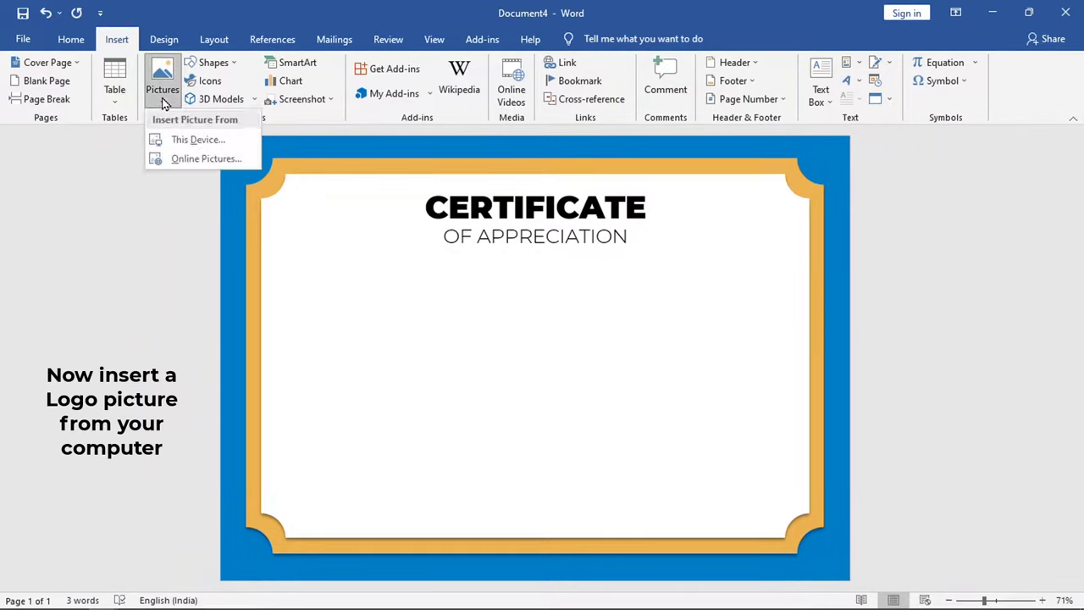
{"action": "left_click", "coordinate": [240, 144]}
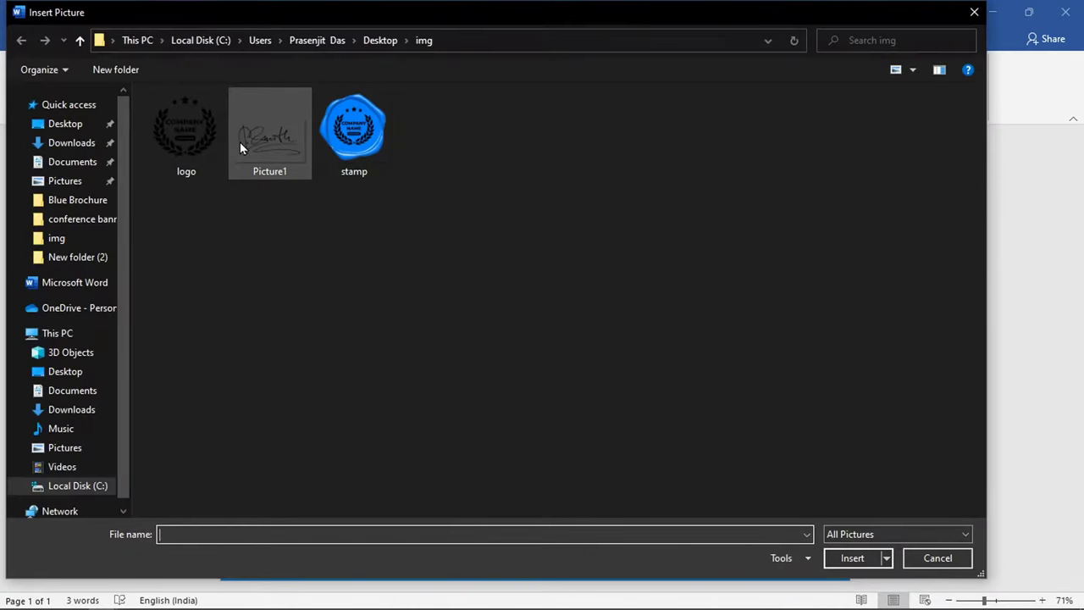
{"action": "left_click", "coordinate": [185, 166]}
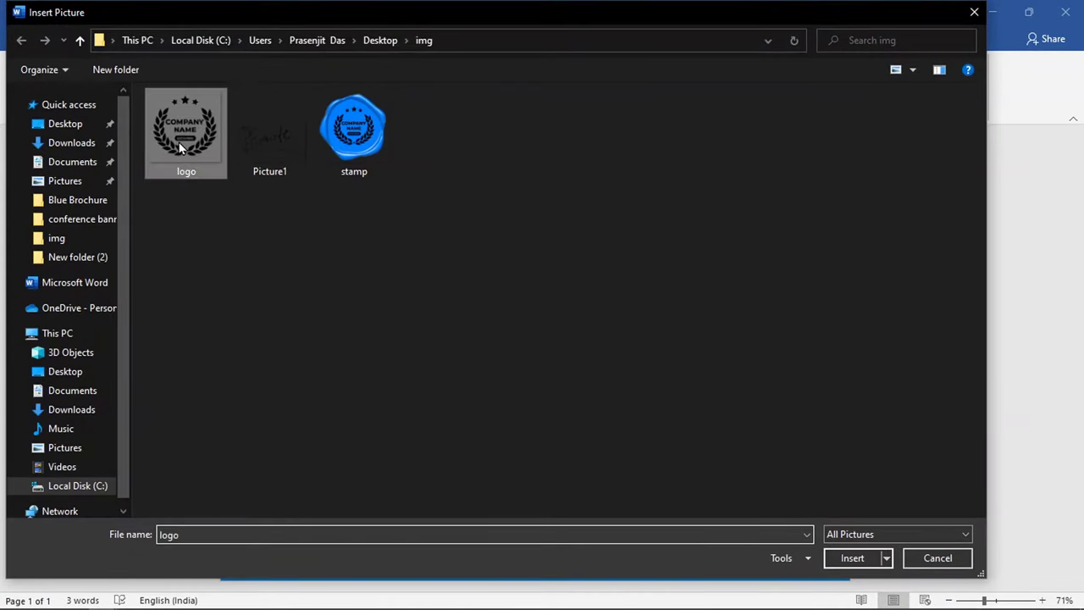
{"action": "left_click", "coordinate": [854, 561]}
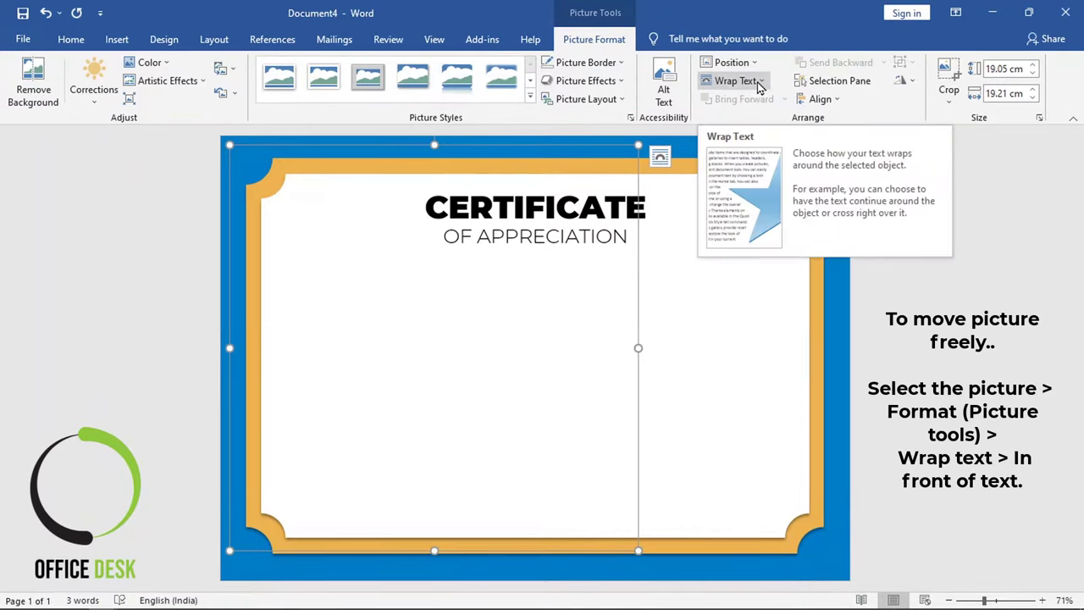
Step: Set the logo In Front of Text, shrink it to about 3.6 cm, and place it top-left
{"action": "left_click", "coordinate": [759, 85]}
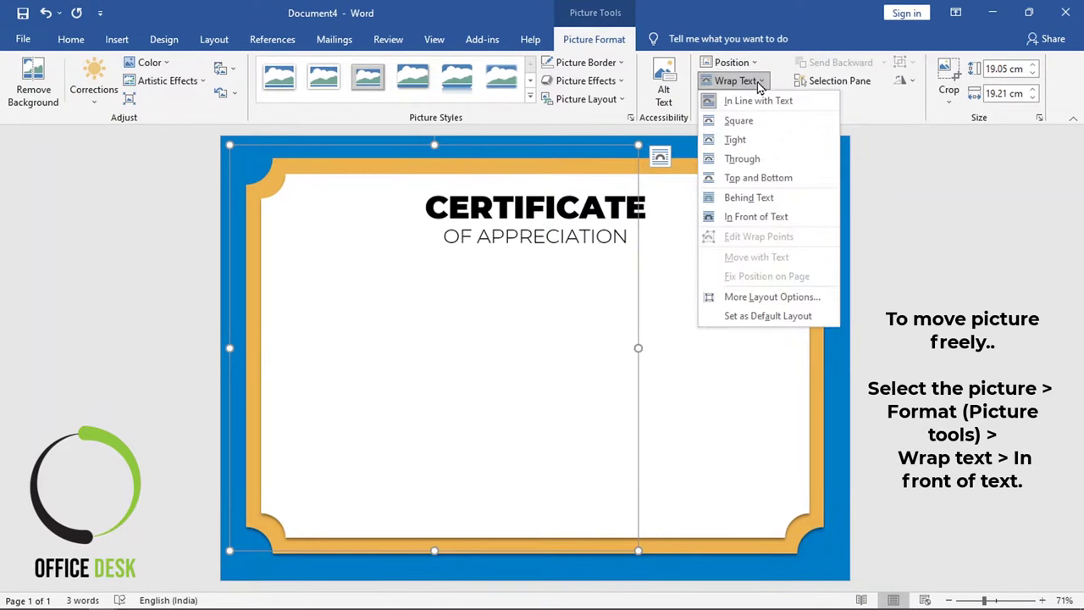
{"action": "left_click", "coordinate": [761, 219]}
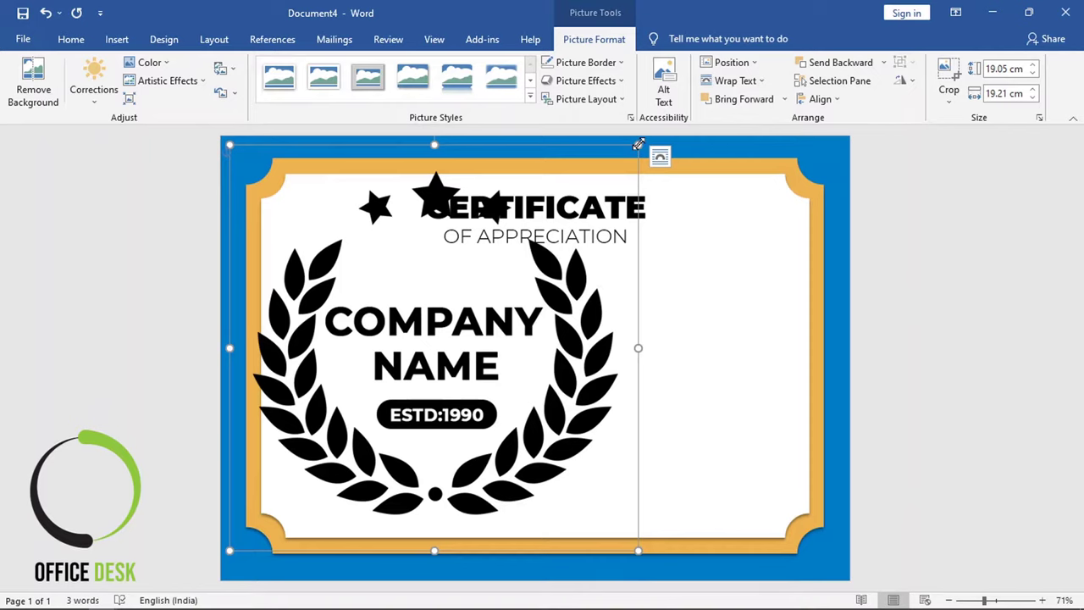
{"action": "left_click_drag", "start_coordinate": [639, 145], "coordinate": [344, 437]}
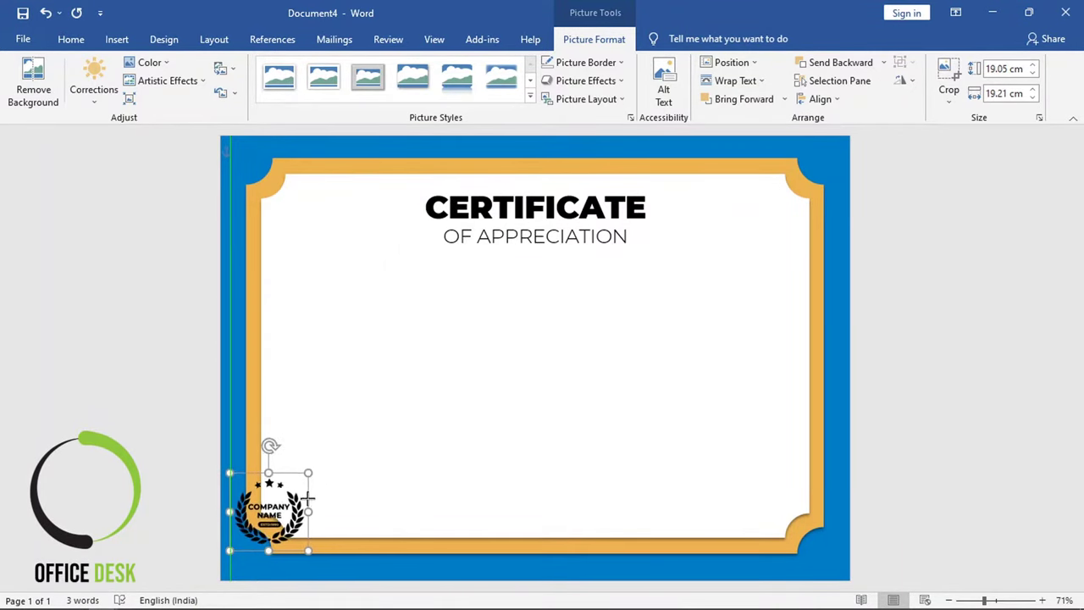
{"action": "mouse_move", "coordinate": [288, 499]}
{"action": "left_mouse_down"}
{"action": "mouse_move", "coordinate": [375, 222]}
{"action": "mouse_move", "coordinate": [341, 212]}
{"action": "left_mouse_up"}
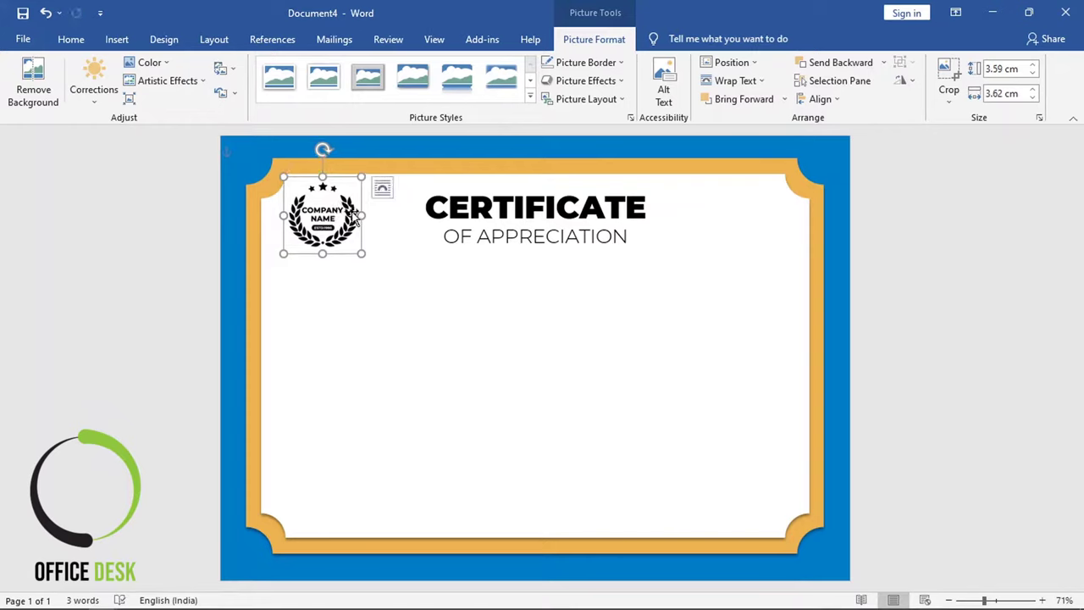
{"action": "left_click_drag", "start_coordinate": [347, 206], "coordinate": [345, 213]}
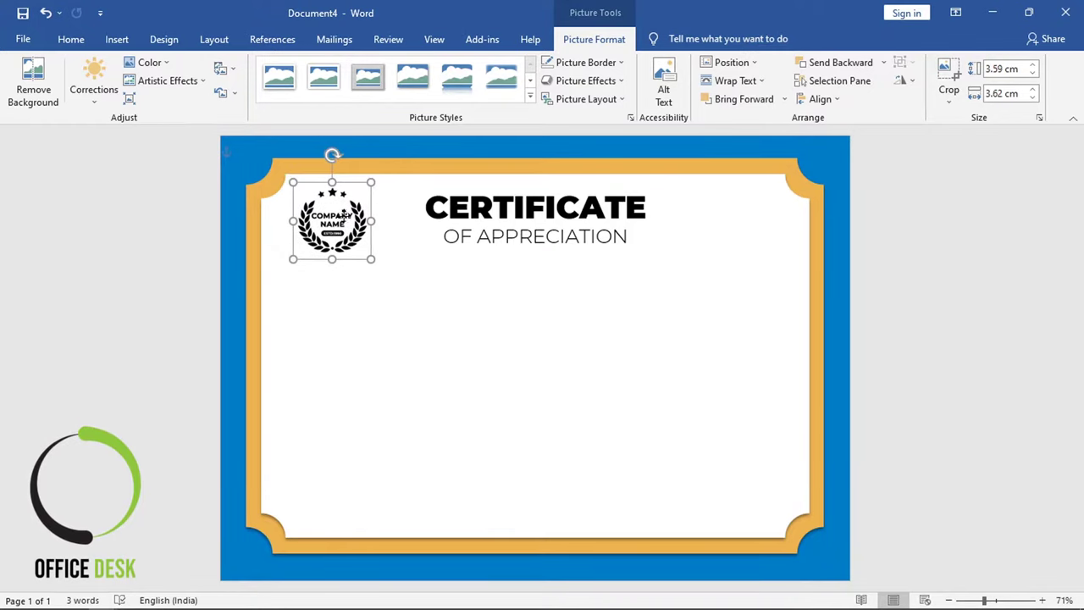
{"action": "left_click", "coordinate": [917, 228]}
Step: Insert the stamp image from this device and set it In Front of Text
{"action": "left_click", "coordinate": [117, 39]}
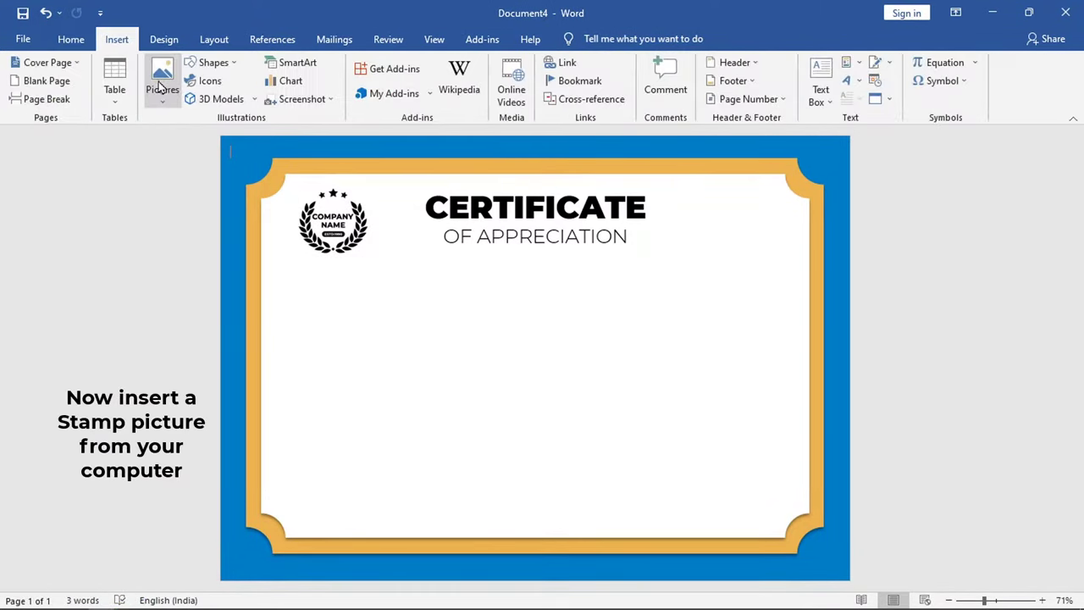
{"action": "left_click", "coordinate": [164, 101]}
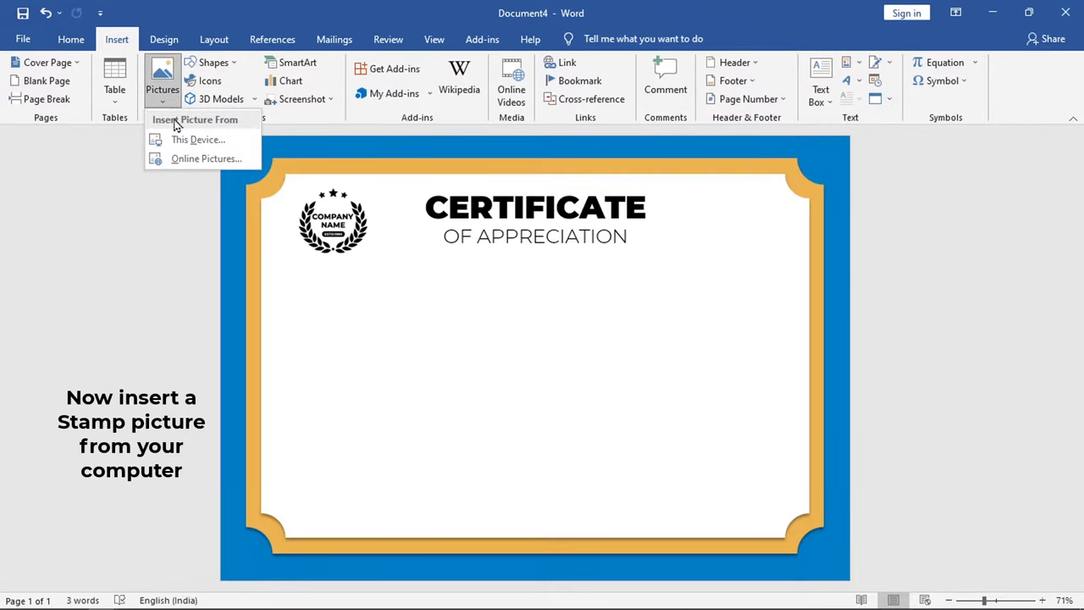
{"action": "left_click", "coordinate": [242, 139]}
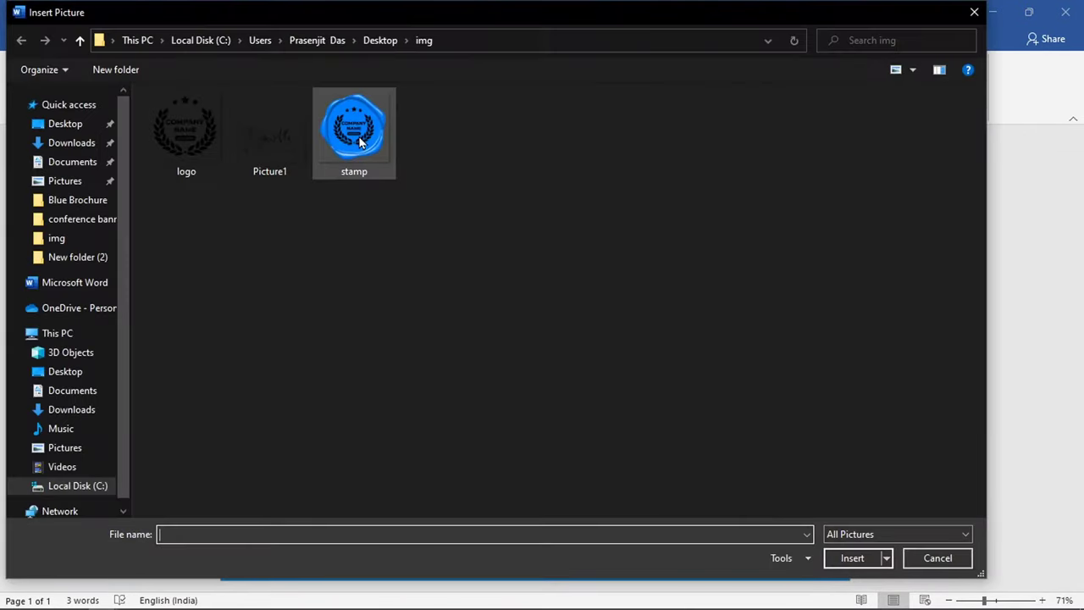
{"action": "left_click", "coordinate": [359, 141]}
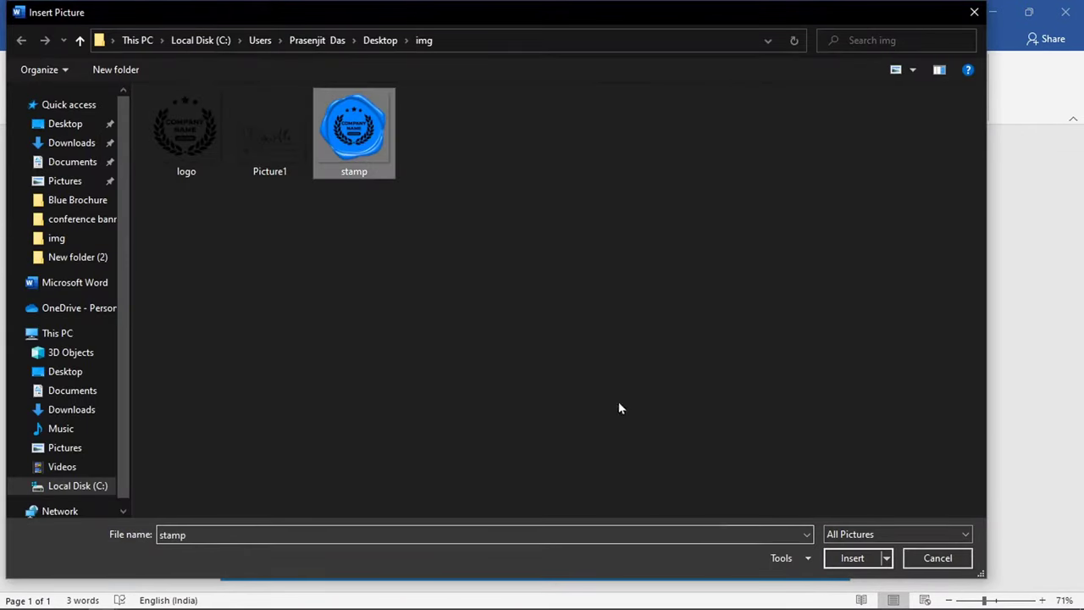
{"action": "left_click", "coordinate": [850, 562]}
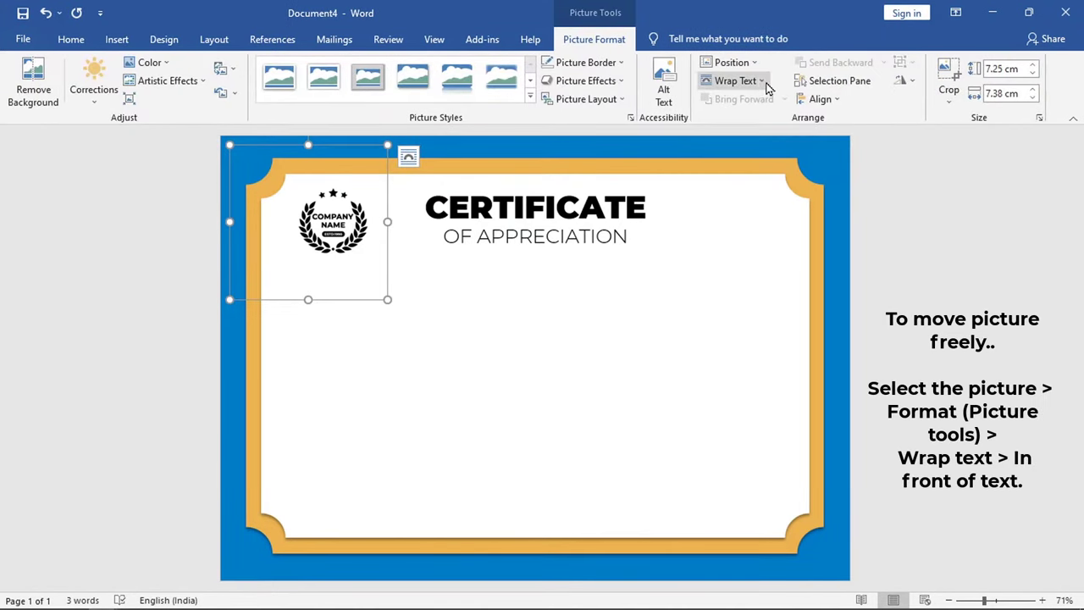
{"action": "left_click", "coordinate": [762, 81]}
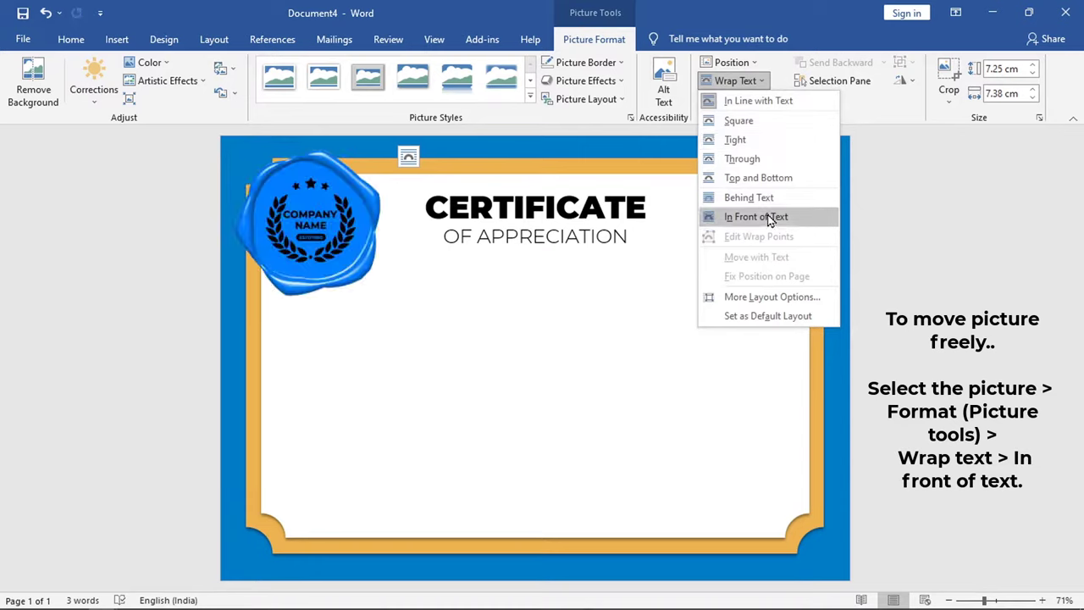
{"action": "left_click", "coordinate": [807, 217]}
Step: Shrink the blue seal and place it in the top-right corner
{"action": "left_click_drag", "start_coordinate": [328, 212], "coordinate": [674, 310]}
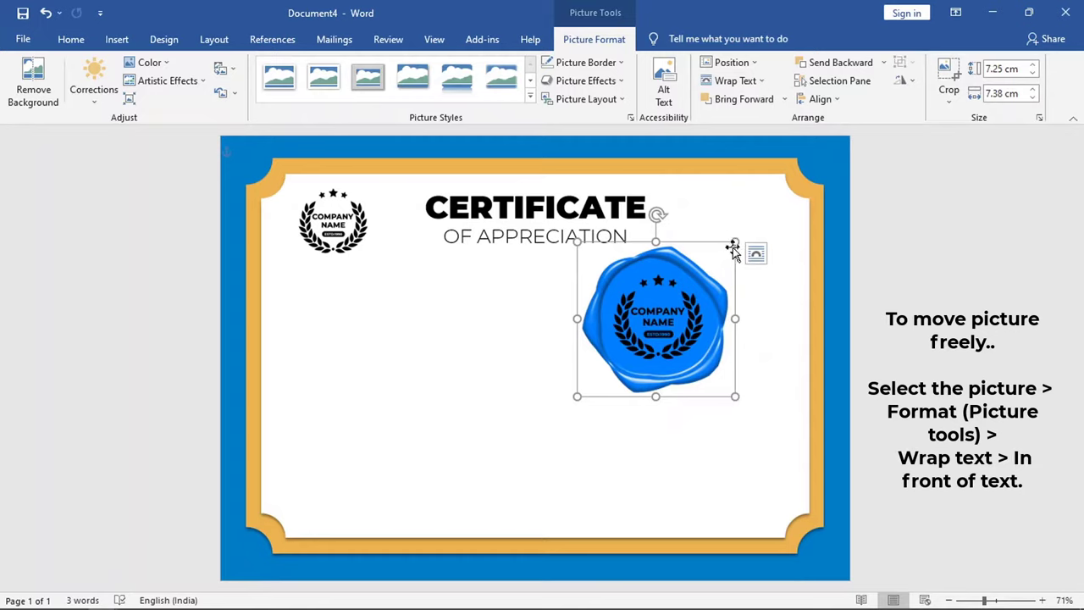
{"action": "left_click_drag", "start_coordinate": [736, 244], "coordinate": [669, 305]}
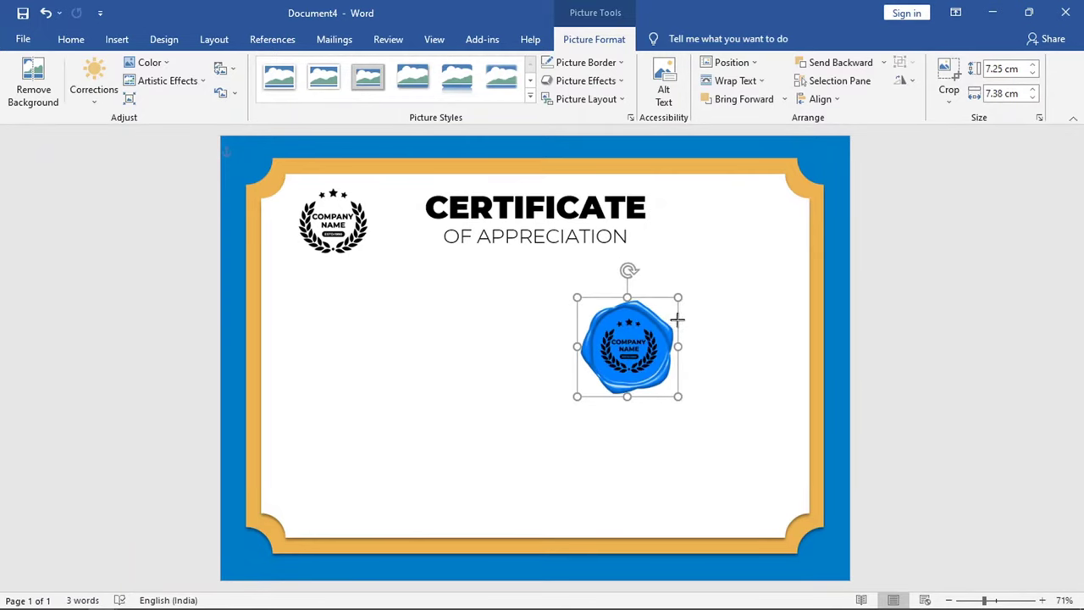
{"action": "left_click_drag", "start_coordinate": [624, 351], "coordinate": [334, 217]}
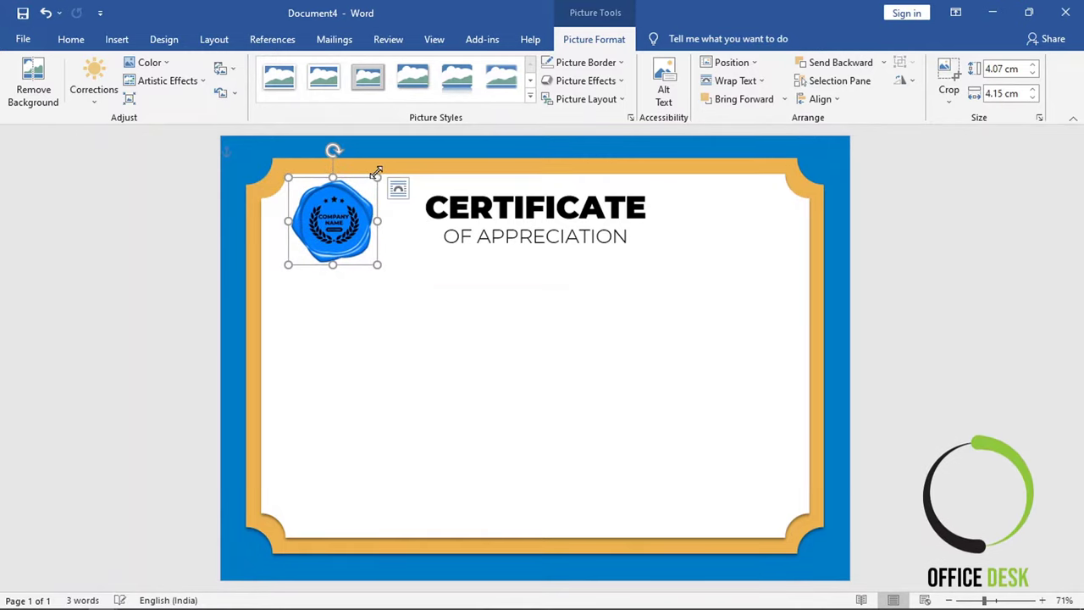
{"action": "mouse_move", "coordinate": [374, 180]}
{"action": "left_mouse_down"}
{"action": "mouse_move", "coordinate": [367, 186]}
{"action": "mouse_move", "coordinate": [650, 219]}
{"action": "left_mouse_up"}
{"action": "left_click_drag", "start_coordinate": [718, 211], "coordinate": [749, 212]}
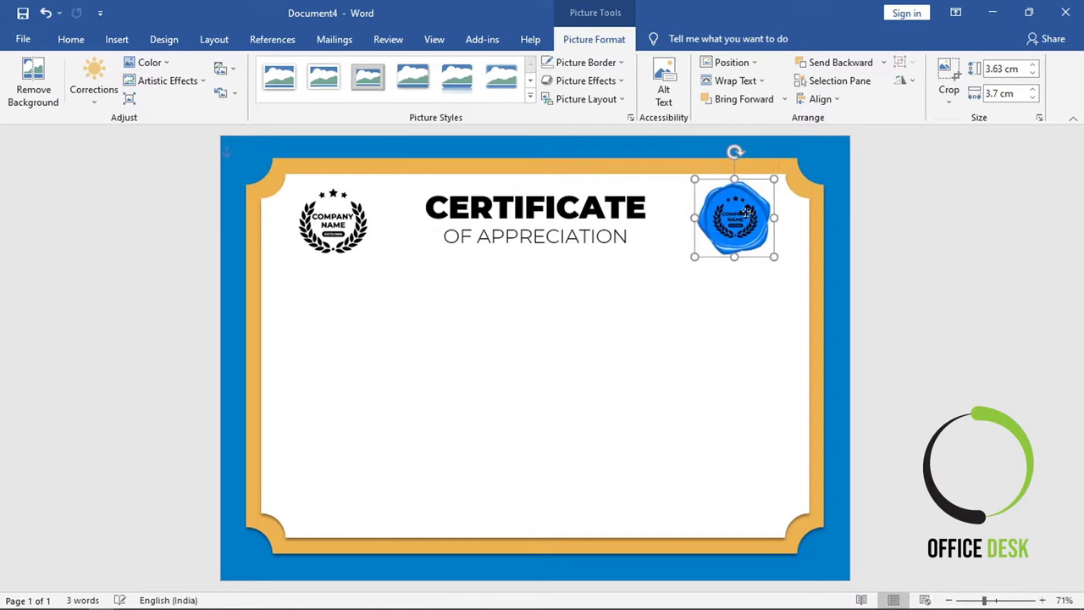
Step: Compare the seal's size with the left logo and nudge the seal slightly left
{"action": "left_click", "coordinate": [343, 204]}
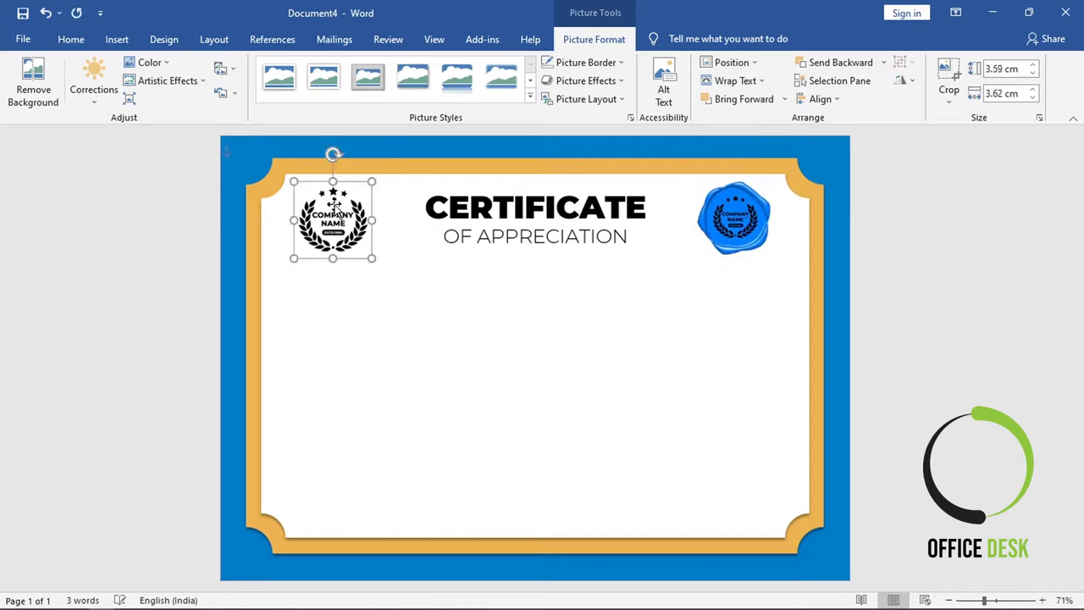
{"action": "left_click", "coordinate": [734, 217]}
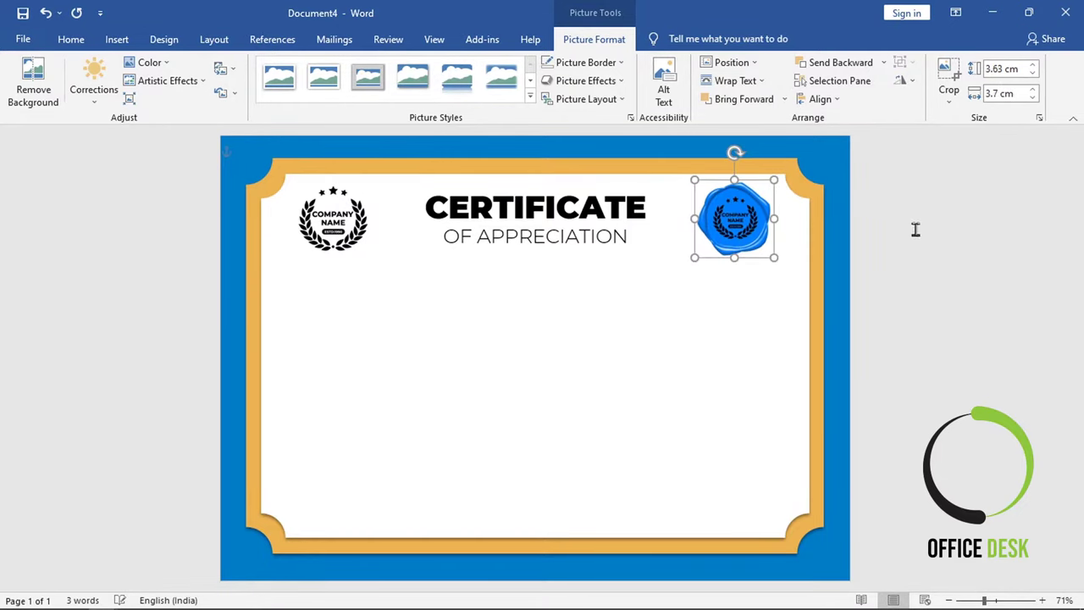
{"action": "left_click", "coordinate": [944, 244]}
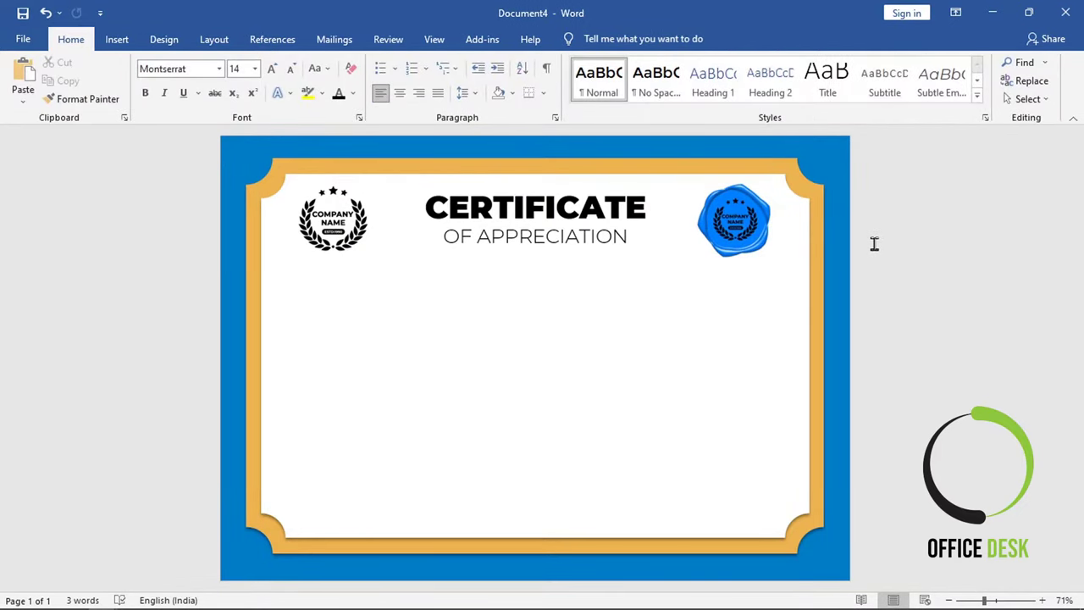
{"action": "left_click", "coordinate": [343, 222]}
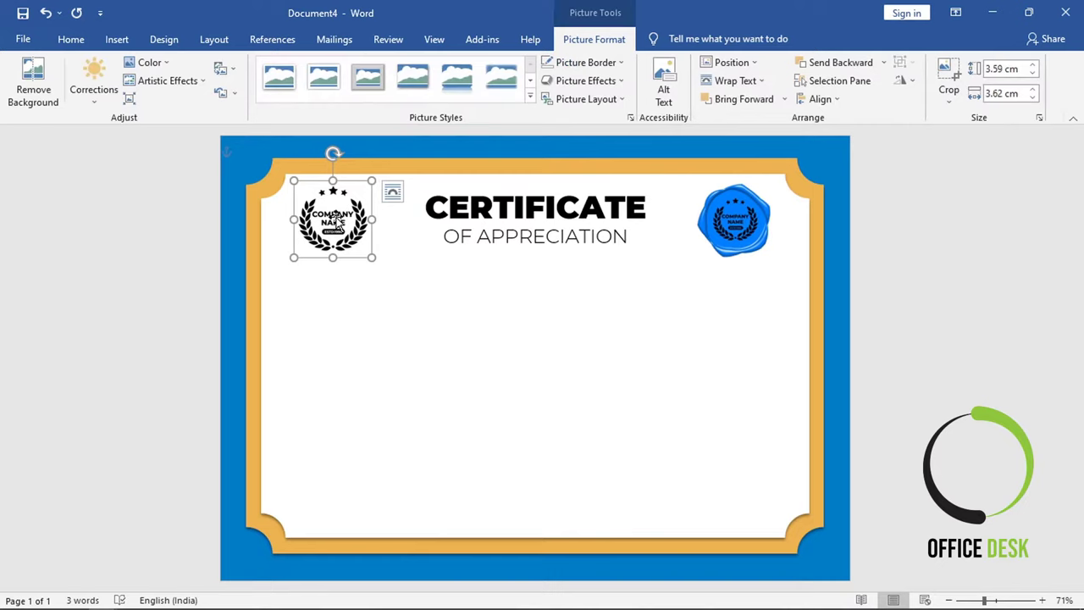
{"action": "left_click", "coordinate": [735, 230]}
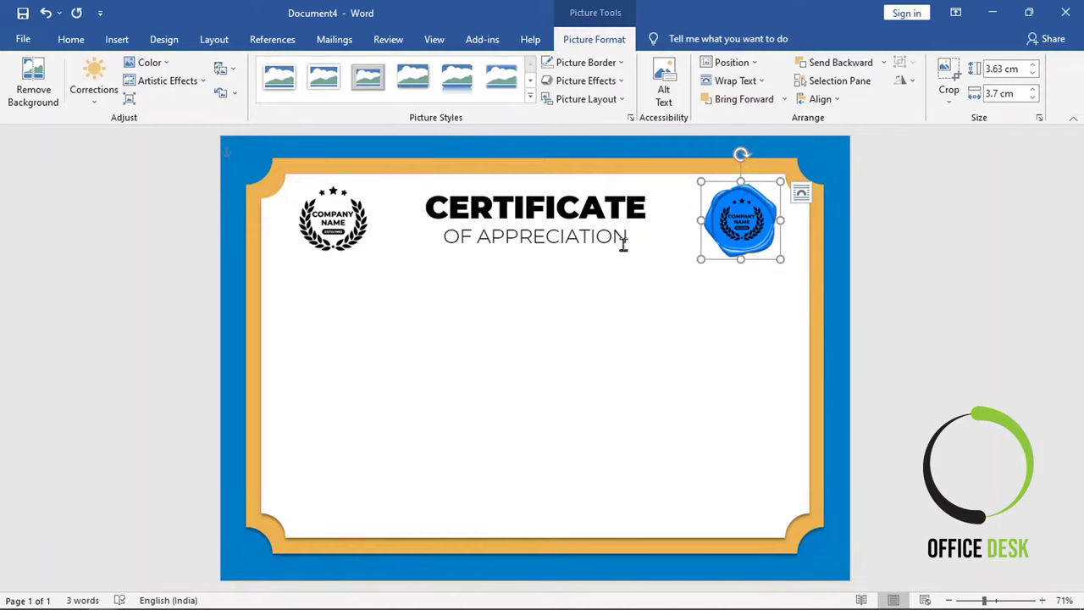
{"action": "key", "text": "Left"}
{"action": "key", "text": "Left"}
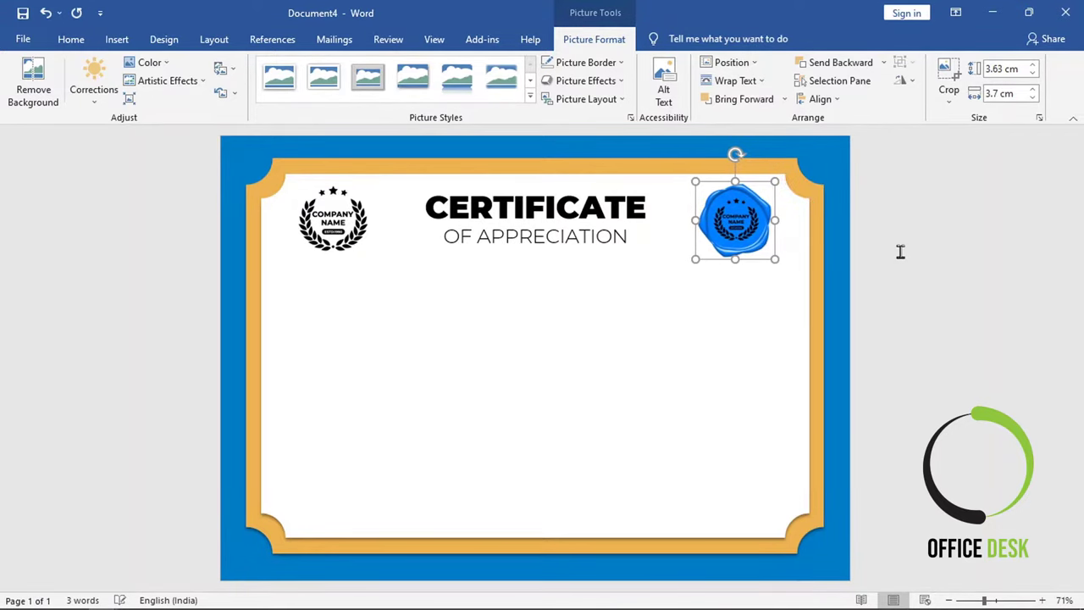
{"action": "left_click", "coordinate": [900, 251]}
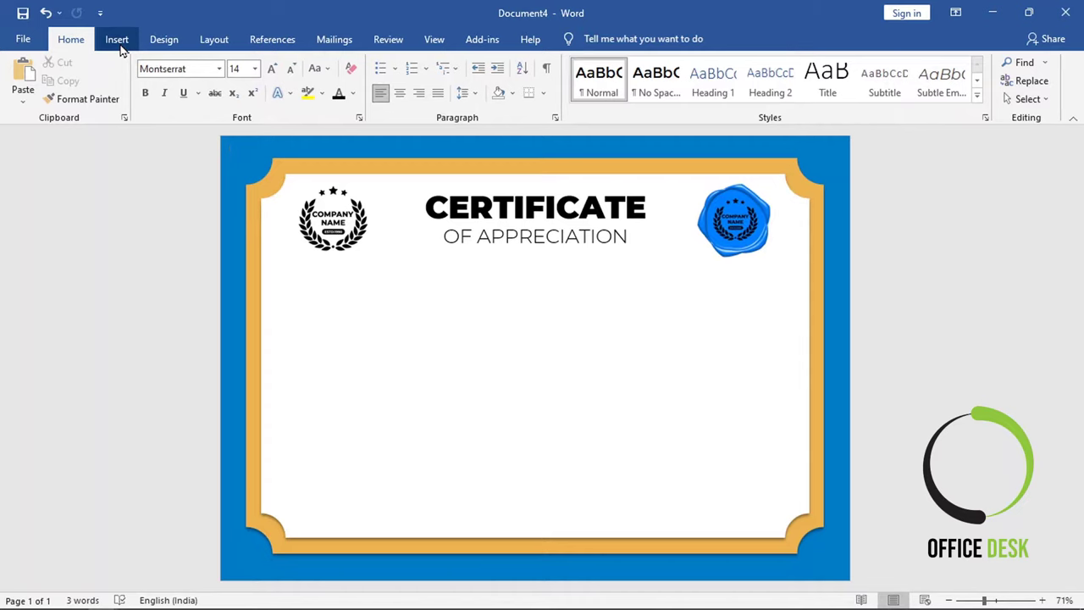
Step: Draw a Plaque shape as a long bar below the title
{"action": "left_click", "coordinate": [116, 42]}
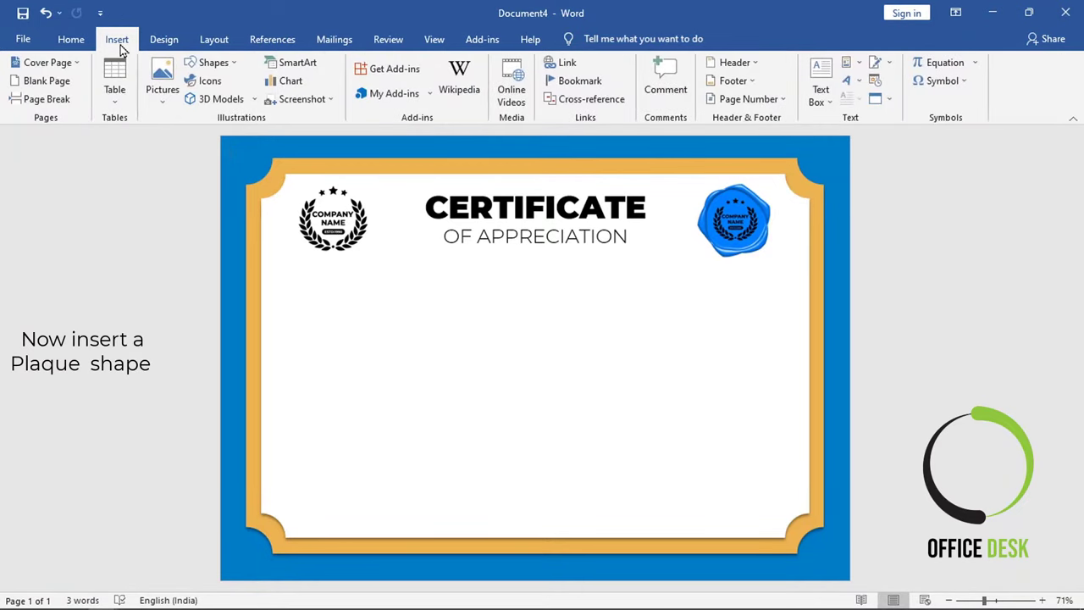
{"action": "left_click", "coordinate": [212, 62]}
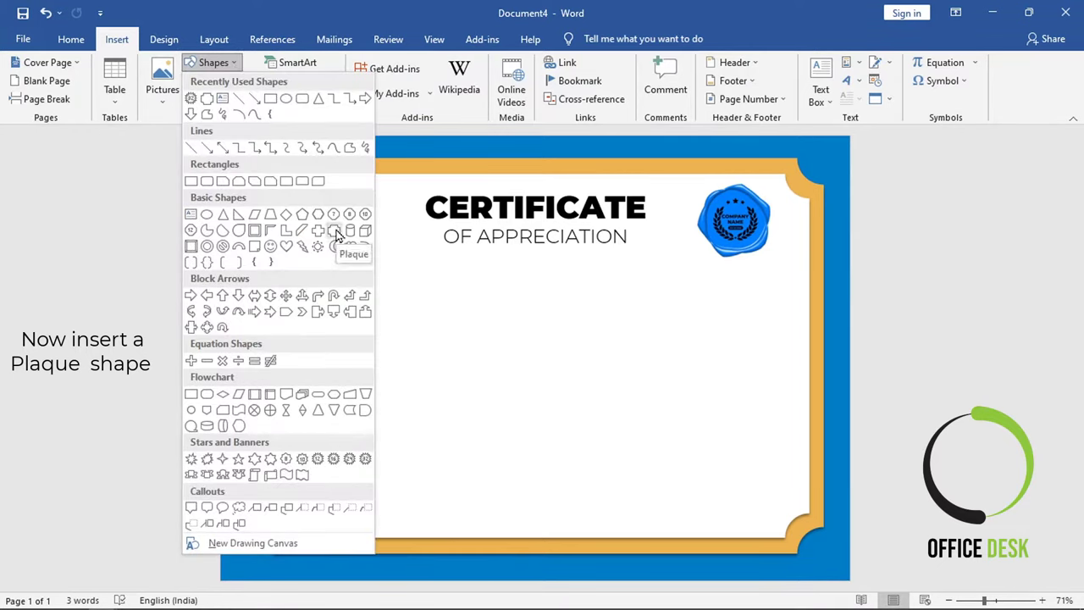
{"action": "left_click", "coordinate": [335, 233]}
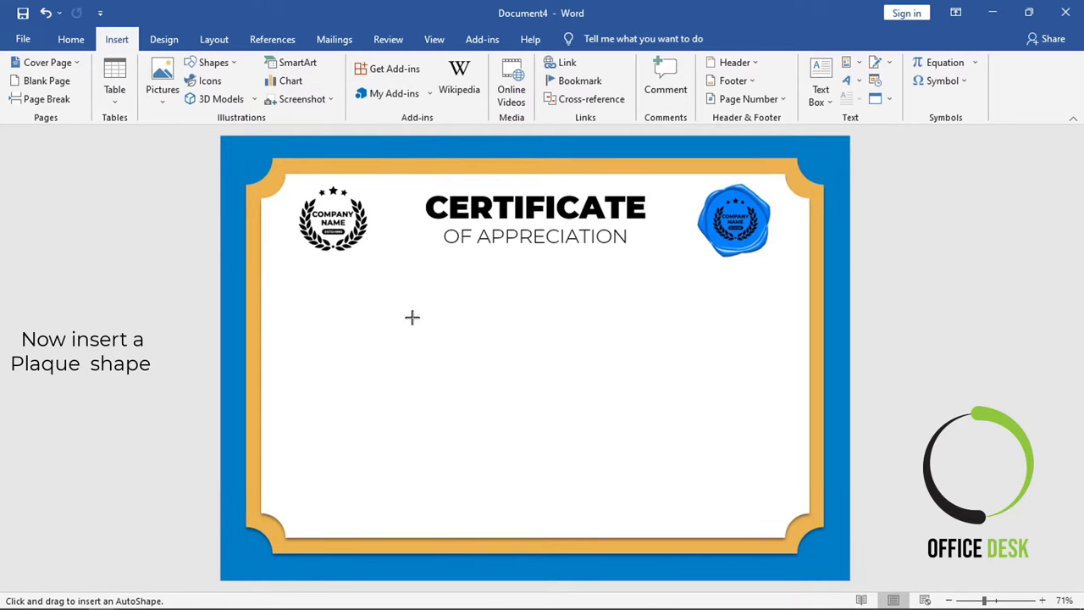
{"action": "left_click_drag", "start_coordinate": [308, 292], "coordinate": [762, 324]}
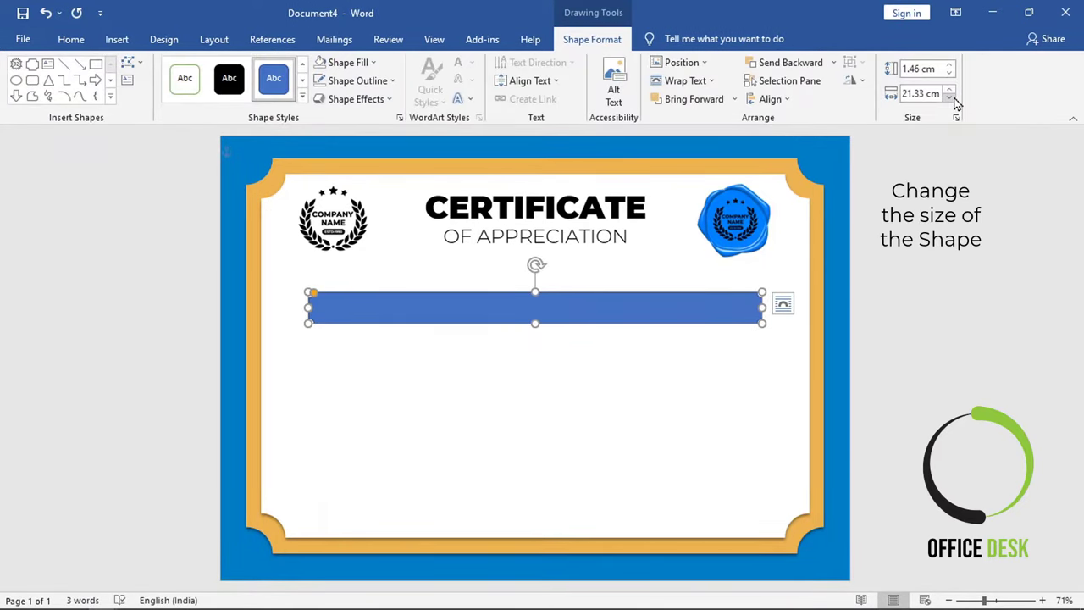
Step: Resize the plaque bar to 20 cm wide by 1.4 cm high and centre it on the page
{"action": "left_click", "coordinate": [949, 98]}
{"action": "left_click", "coordinate": [949, 98]}
{"action": "left_click", "coordinate": [949, 98]}
{"action": "left_click", "coordinate": [949, 98]}
{"action": "left_click", "coordinate": [950, 98]}
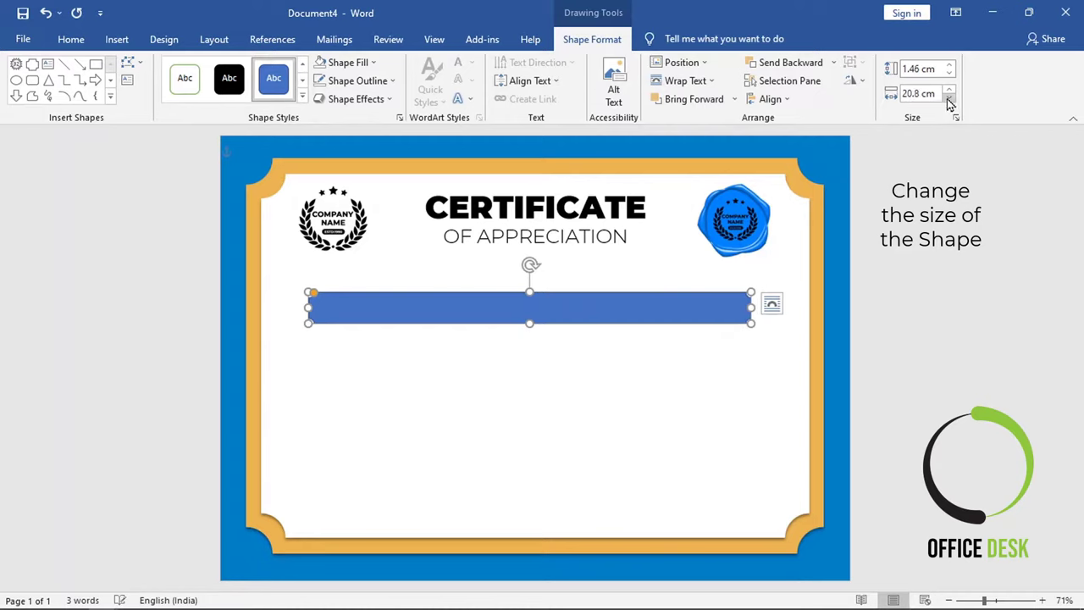
{"action": "left_click", "coordinate": [950, 99]}
{"action": "left_click", "coordinate": [949, 98]}
{"action": "left_click", "coordinate": [949, 98]}
{"action": "left_click", "coordinate": [949, 98]}
{"action": "left_click", "coordinate": [950, 98]}
{"action": "left_click", "coordinate": [949, 98]}
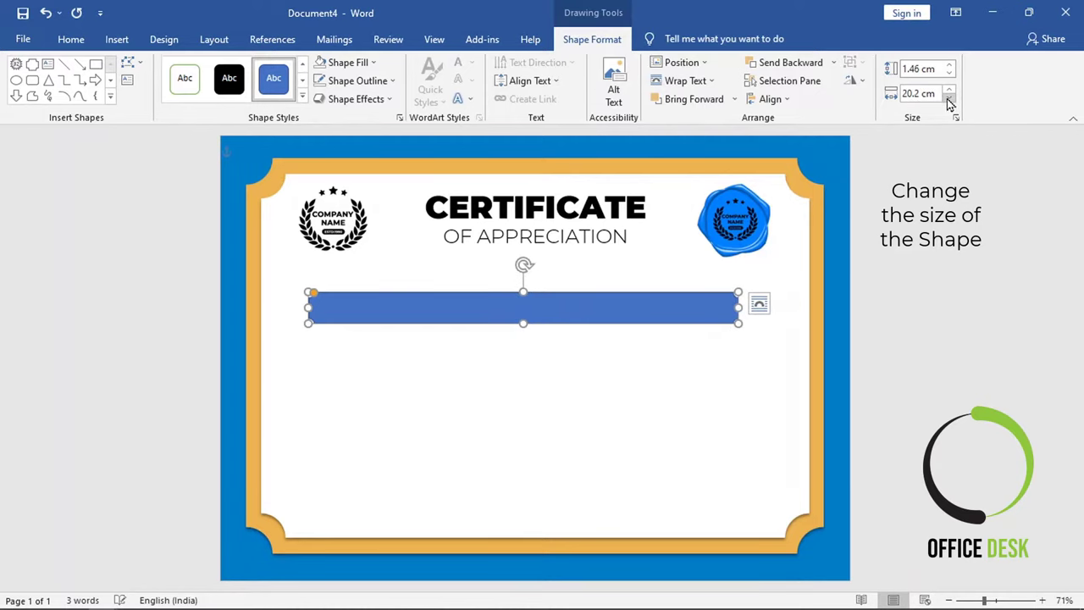
{"action": "left_click", "coordinate": [950, 98]}
{"action": "left_click", "coordinate": [949, 99]}
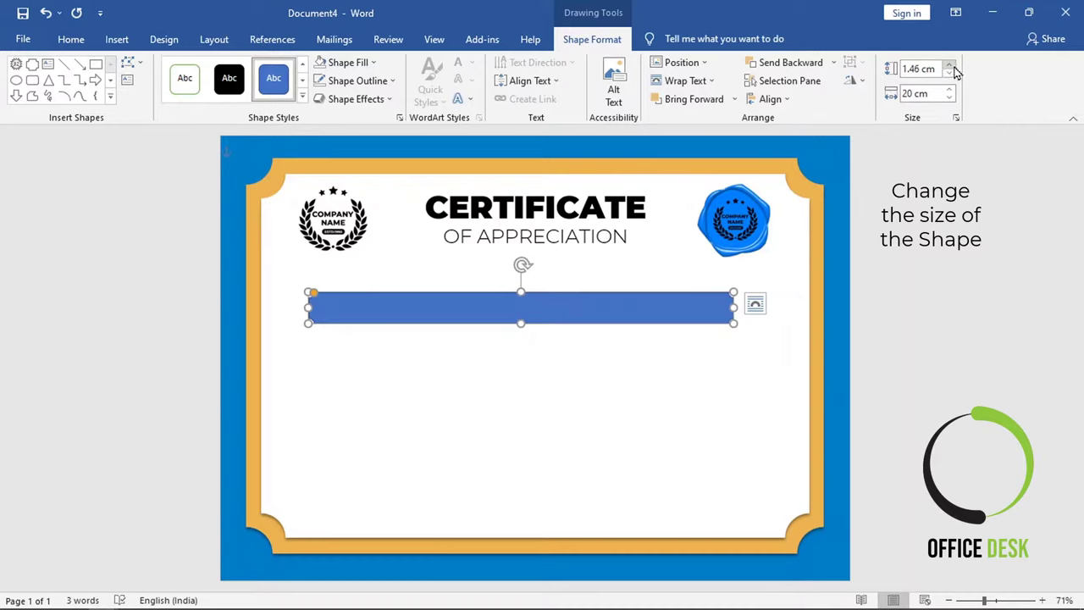
{"action": "left_click", "coordinate": [949, 77]}
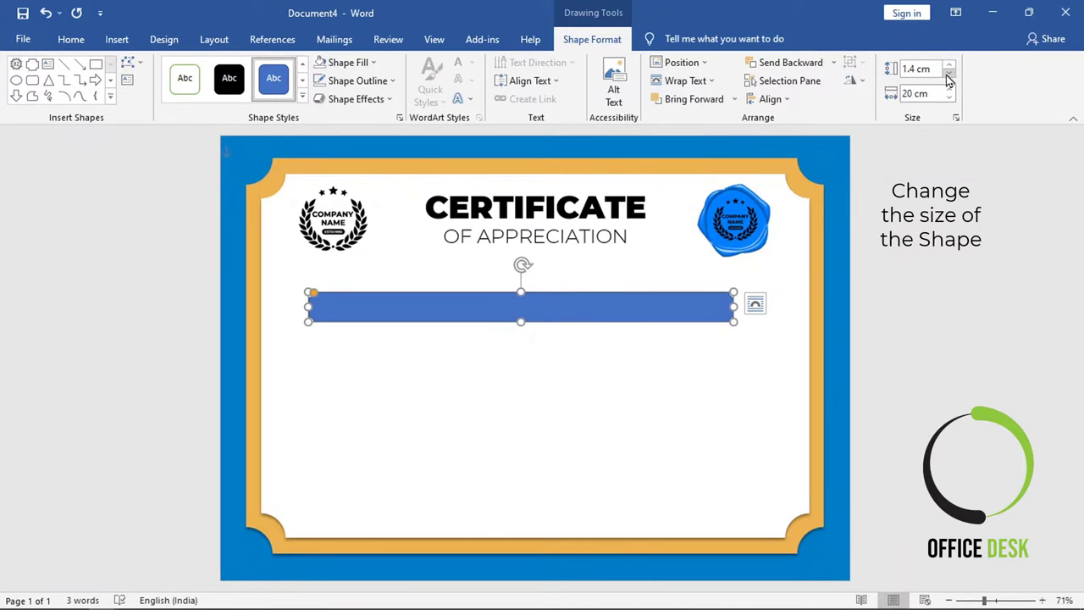
{"action": "left_click_drag", "start_coordinate": [557, 301], "coordinate": [571, 297]}
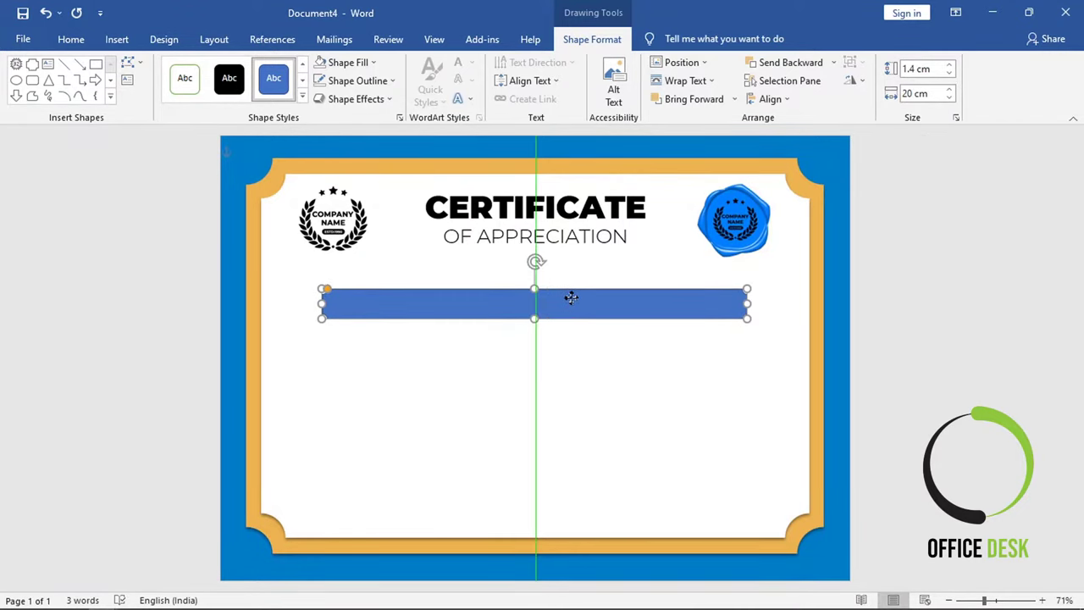
Step: Fill the plaque bar orange, remove its outline, and realign it to the page centre
{"action": "left_click", "coordinate": [347, 62]}
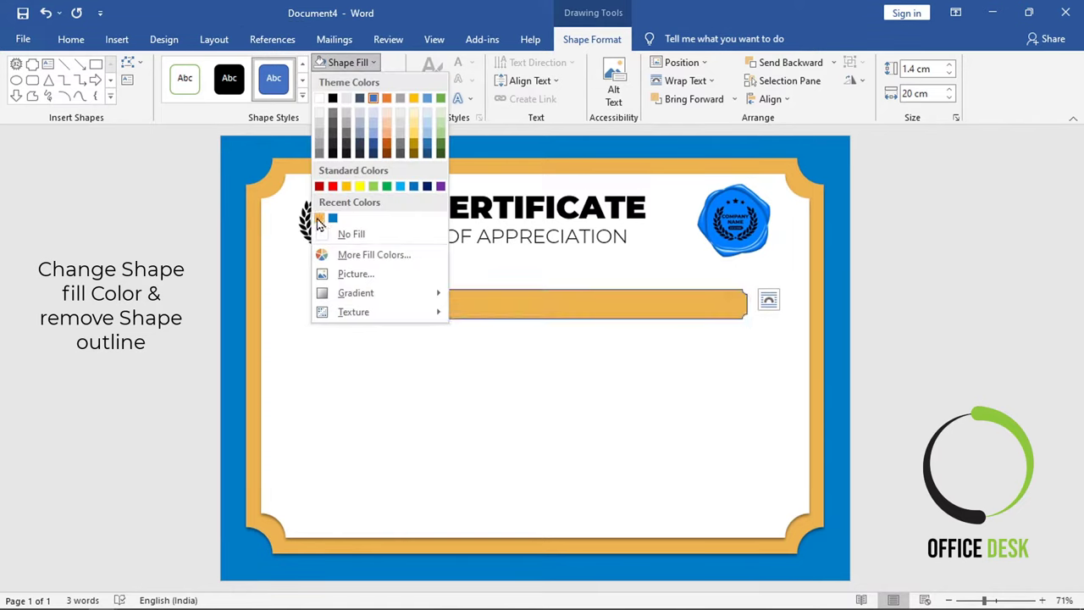
{"action": "left_click", "coordinate": [320, 219]}
{"action": "left_click", "coordinate": [358, 80]}
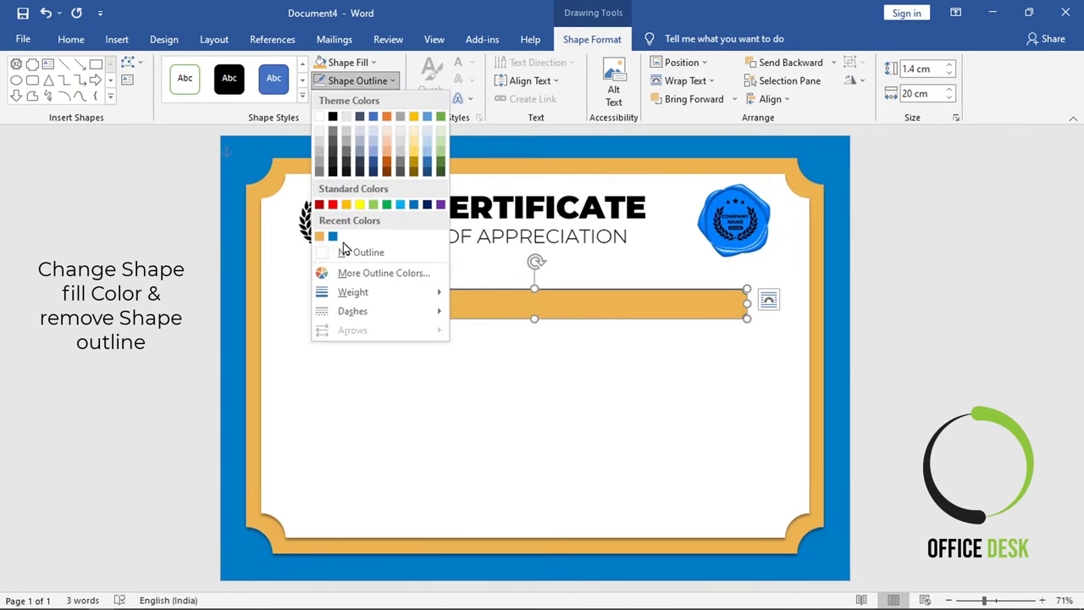
{"action": "left_click", "coordinate": [347, 252]}
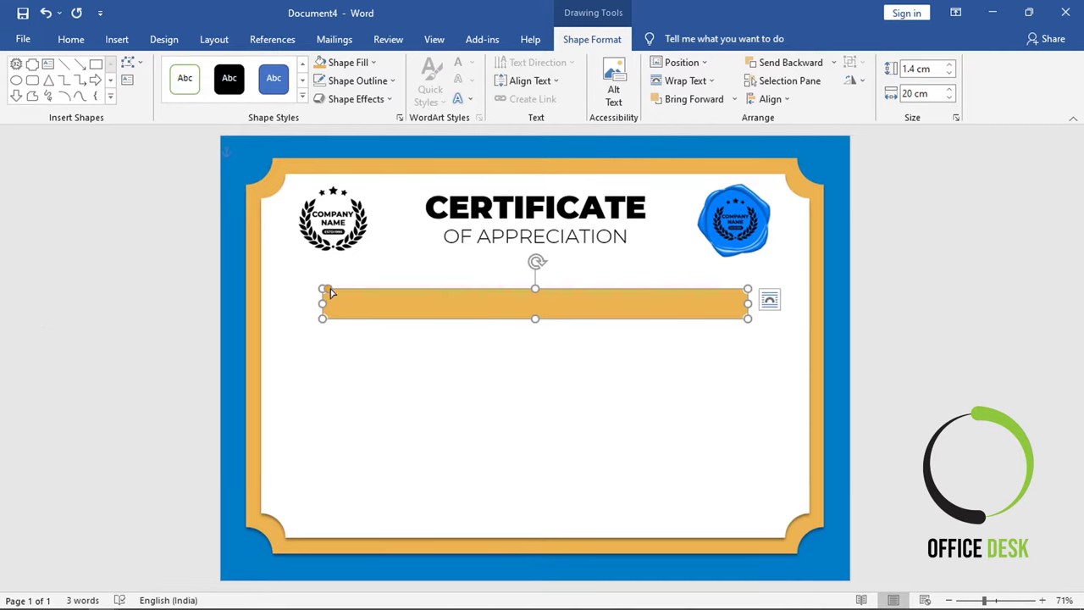
{"action": "left_click_drag", "start_coordinate": [332, 293], "coordinate": [333, 294]}
{"action": "left_click_drag", "start_coordinate": [566, 300], "coordinate": [572, 300]}
Step: Draw a text box about 20 cm wide directly beneath the orange plaque bar
{"action": "left_click", "coordinate": [115, 39]}
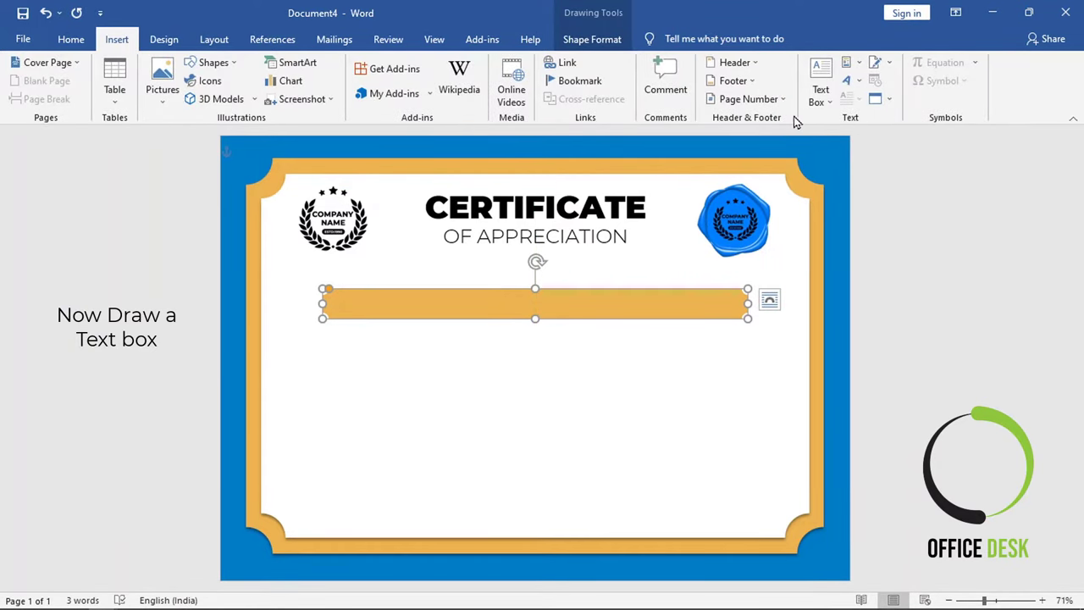
{"action": "left_click", "coordinate": [820, 93]}
{"action": "left_click", "coordinate": [754, 514]}
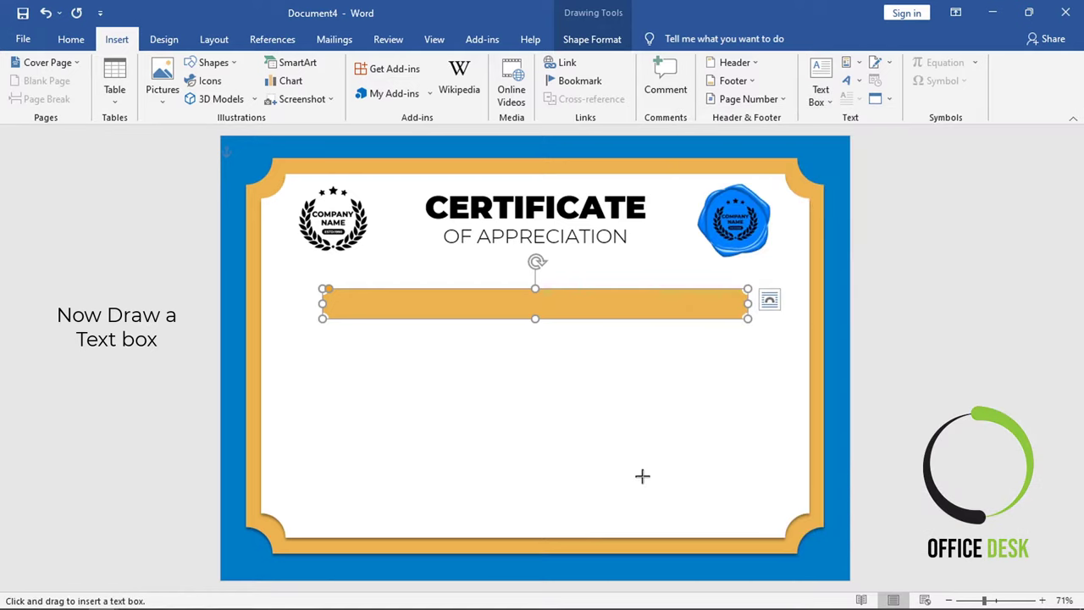
{"action": "left_click_drag", "start_coordinate": [329, 334], "coordinate": [757, 371]}
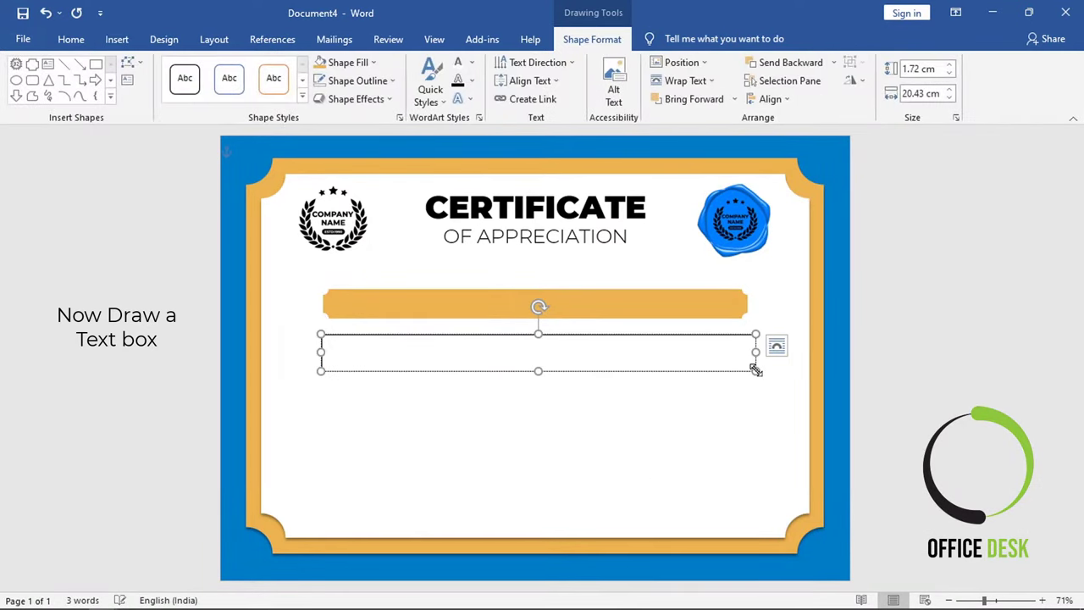
Step: Copy 'THIS CERTIFICATE OF ACHIEVEMENT IS PRESENTED TO' from Document1 and return to the certificate's empty text box
{"action": "mouse_move", "coordinate": [96, 603]}
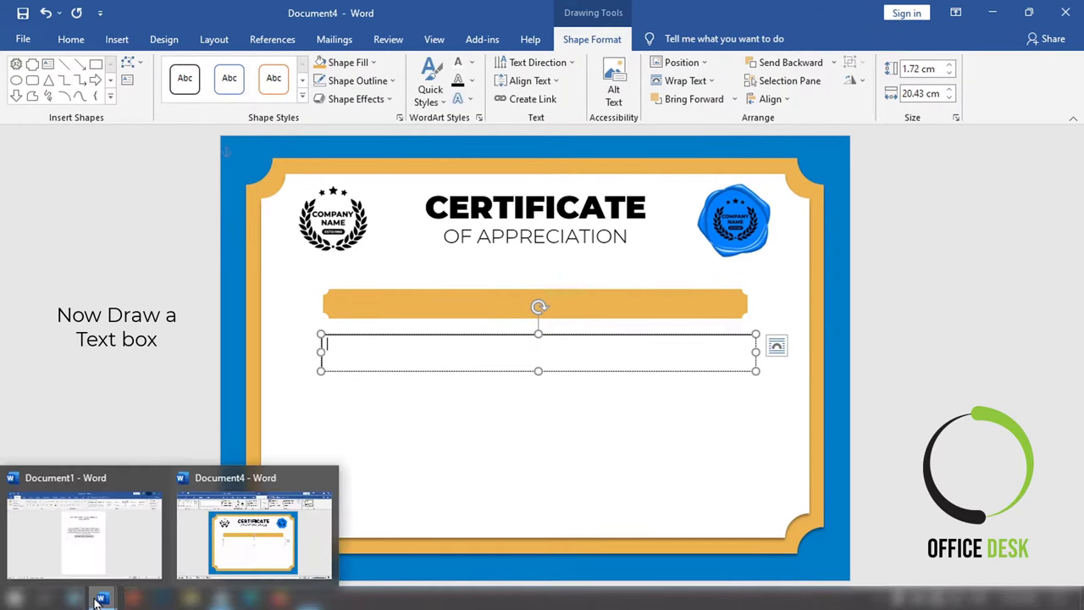
{"action": "left_click", "coordinate": [115, 549]}
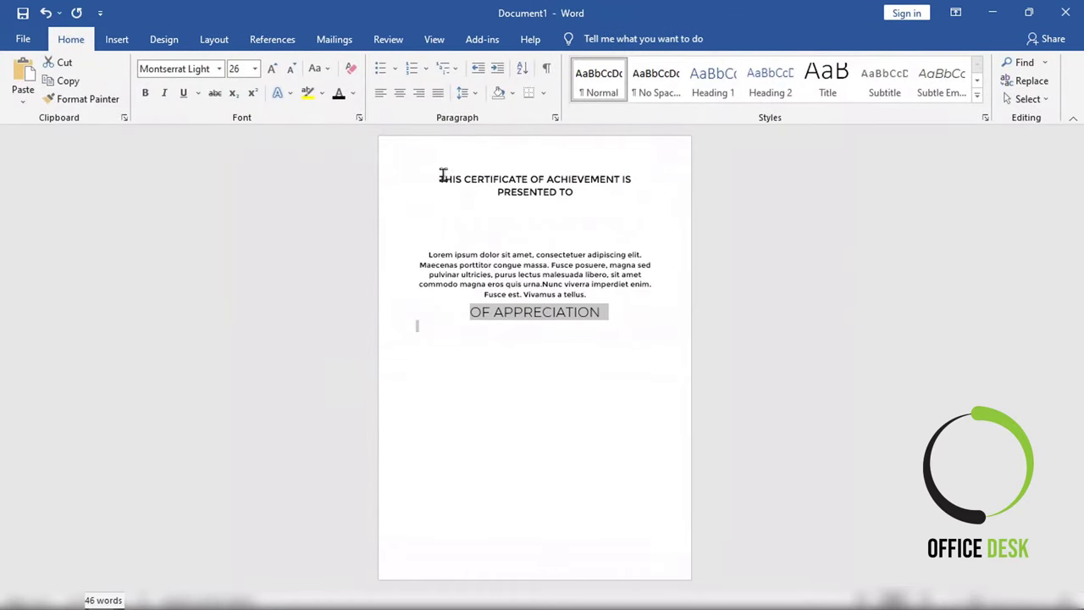
{"action": "left_click", "coordinate": [440, 178]}
{"action": "left_click_drag", "start_coordinate": [484, 178], "coordinate": [523, 188]}
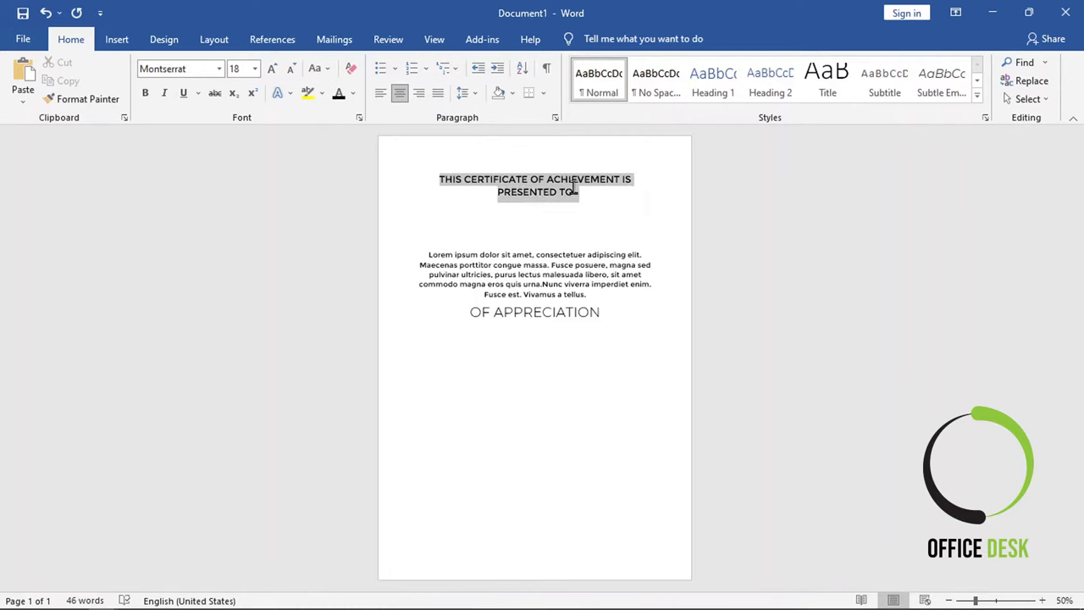
{"action": "right_click", "coordinate": [523, 189]}
{"action": "left_click", "coordinate": [563, 220]}
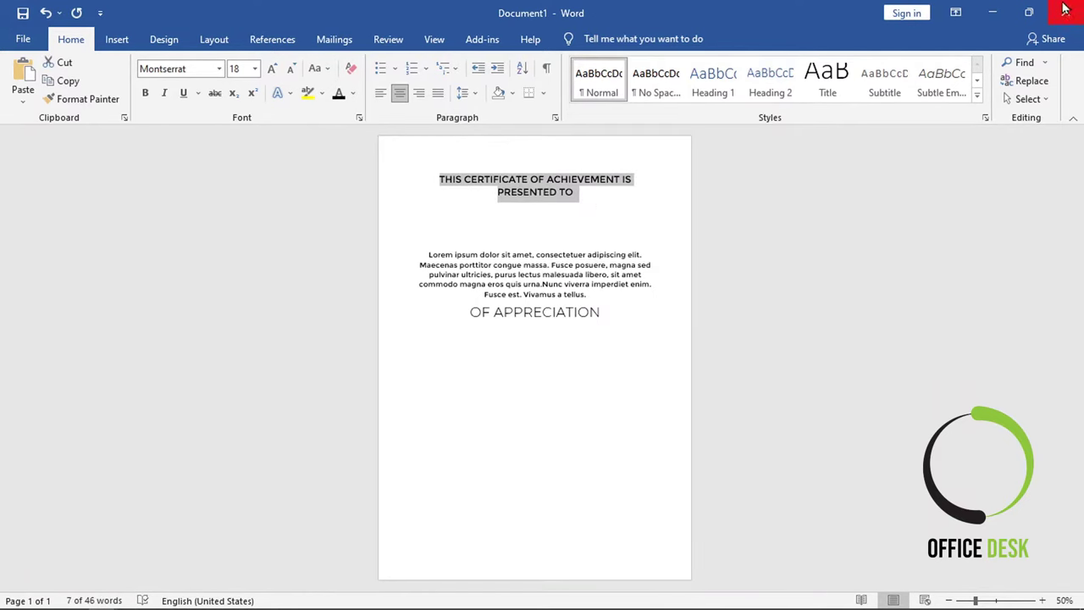
{"action": "left_click", "coordinate": [992, 10]}
{"action": "left_click", "coordinate": [396, 358]}
Step: Paste the heading into the text box, shorten it to one line, and move it onto the orange ribbon
{"action": "right_click", "coordinate": [400, 361]}
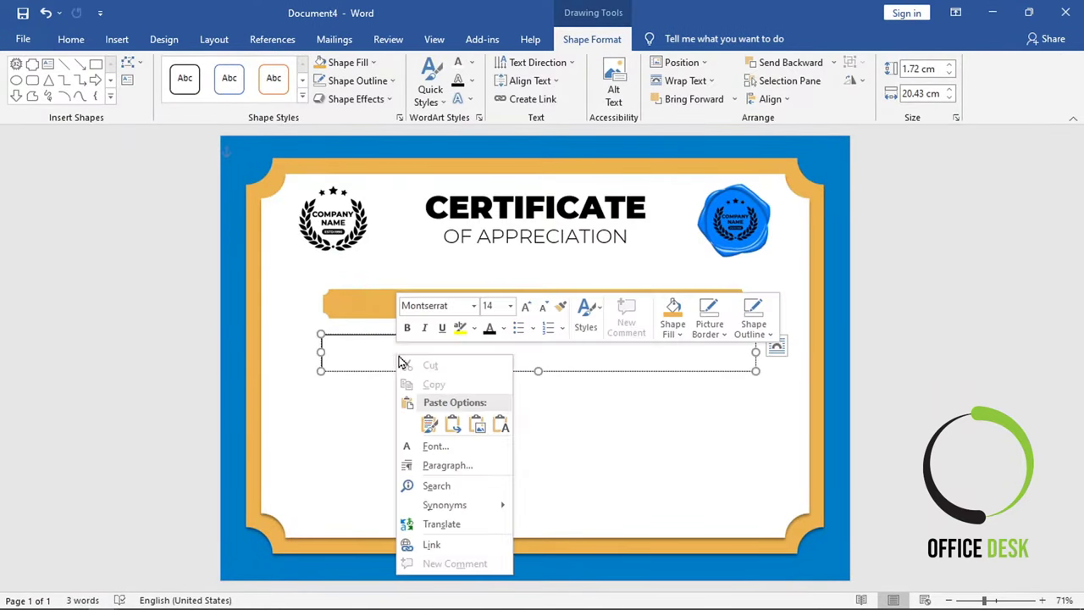
{"action": "left_click", "coordinate": [428, 423]}
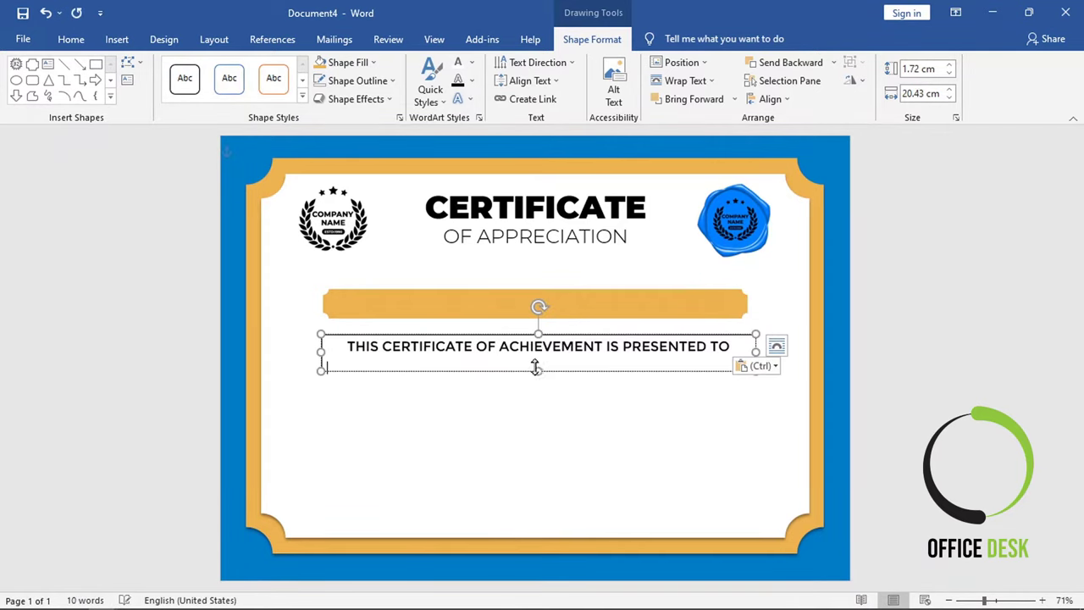
{"action": "left_click_drag", "start_coordinate": [536, 370], "coordinate": [537, 359]}
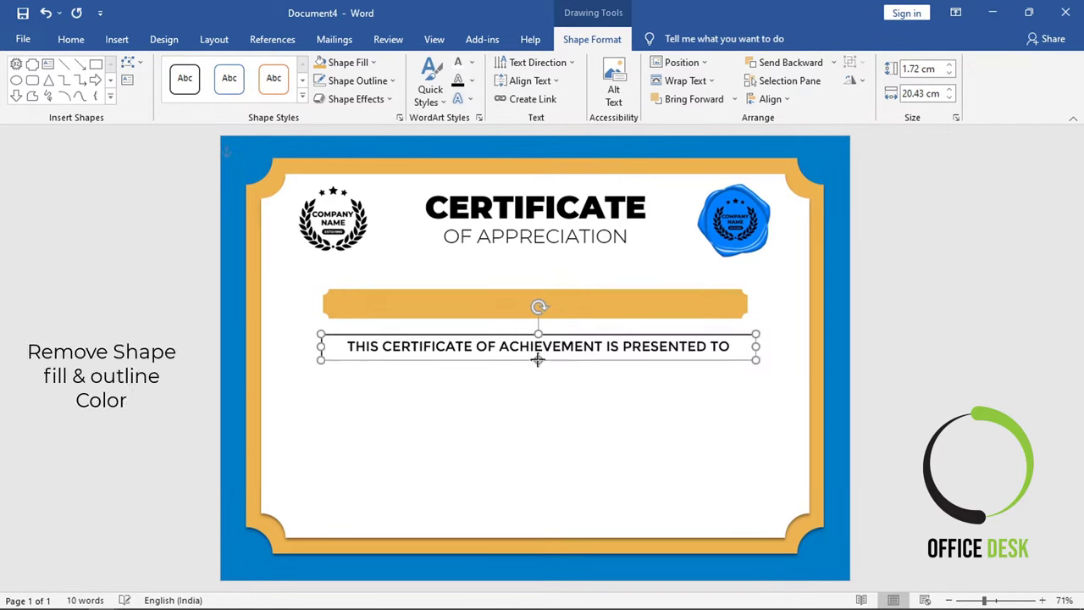
{"action": "left_click_drag", "start_coordinate": [599, 342], "coordinate": [597, 294]}
Step: Give the heading text box no fill and no outline
{"action": "left_click", "coordinate": [351, 65]}
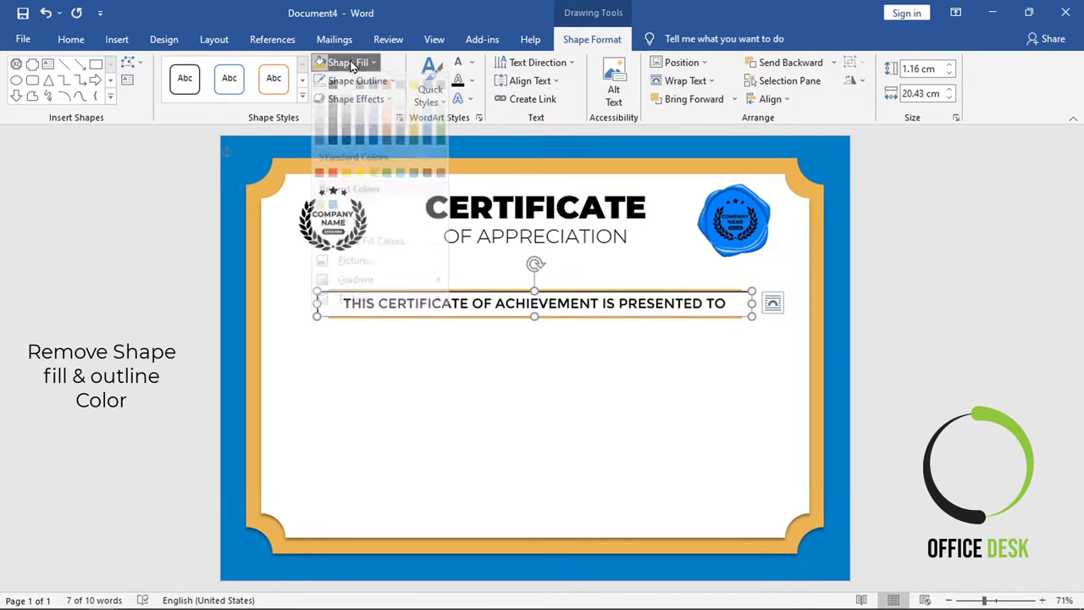
{"action": "left_click", "coordinate": [354, 229]}
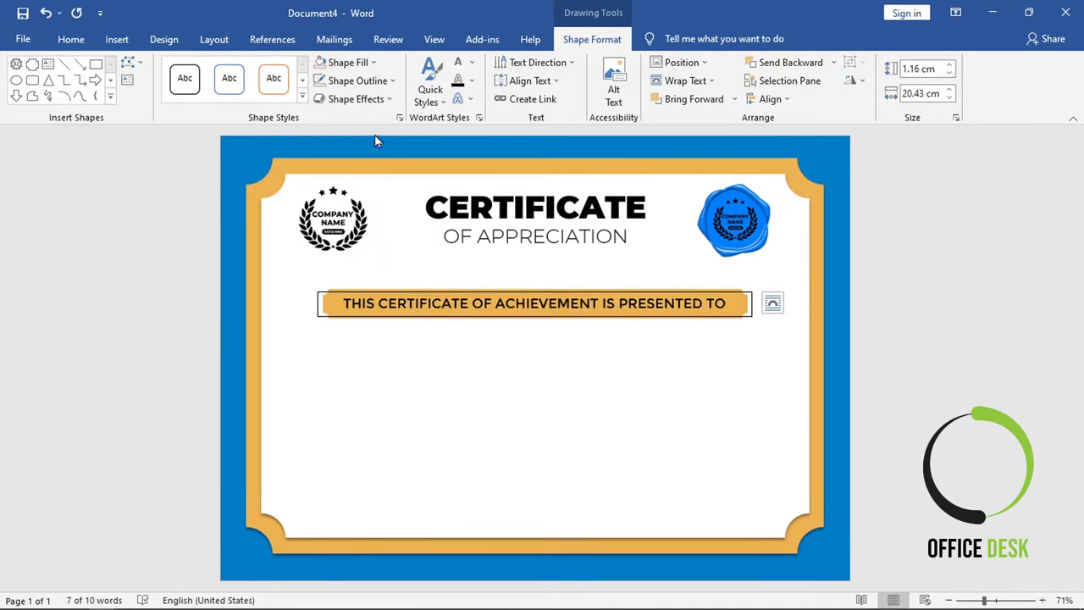
{"action": "left_click", "coordinate": [358, 81]}
{"action": "left_click", "coordinate": [352, 249]}
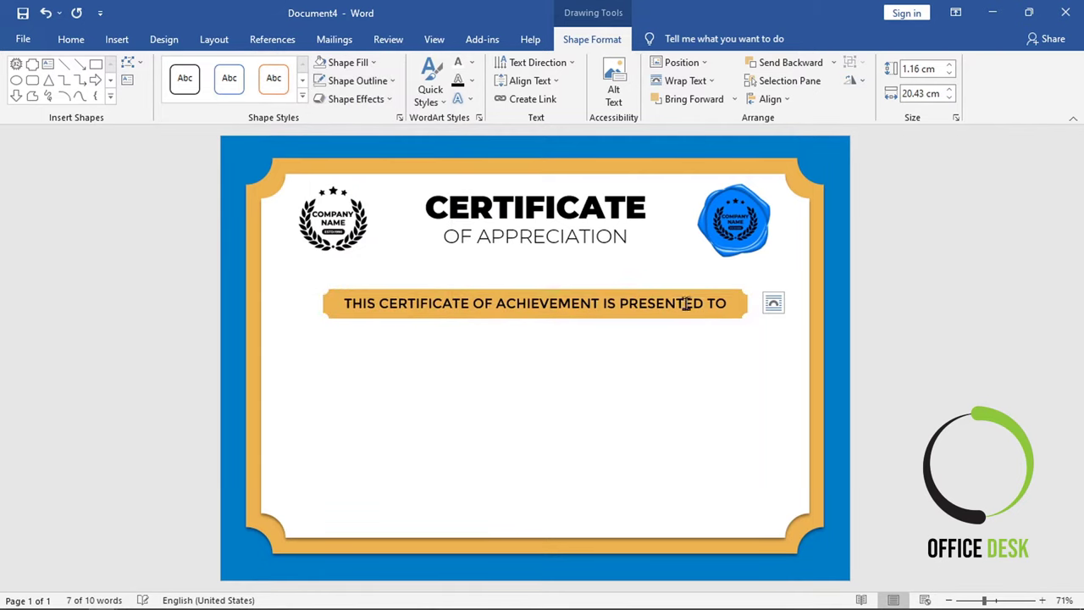
Step: Make the ribbon heading text black
{"action": "left_click_drag", "start_coordinate": [729, 304], "coordinate": [341, 298]}
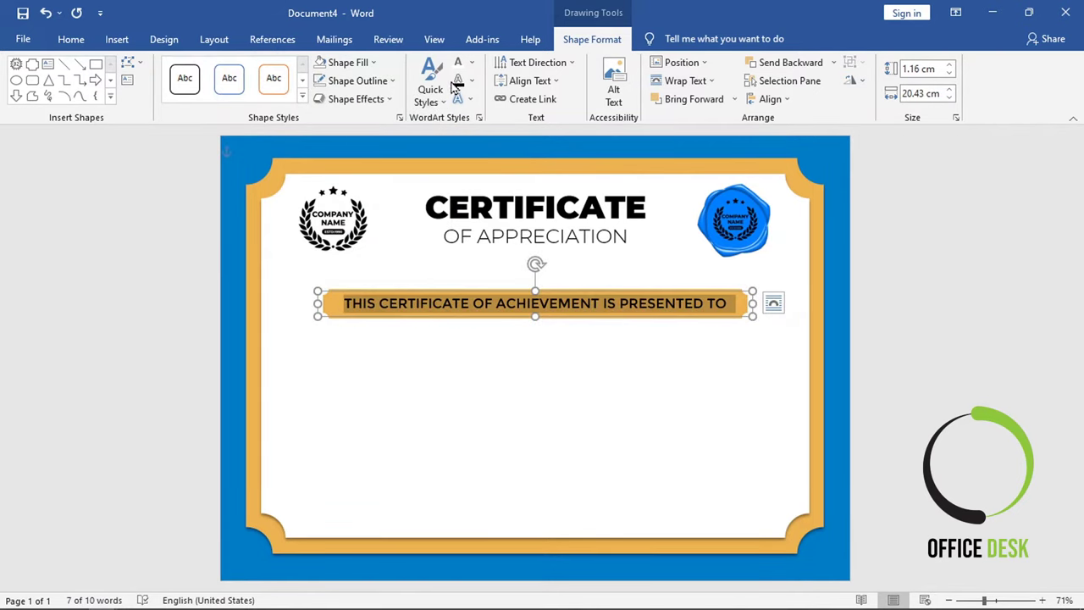
{"action": "left_click", "coordinate": [471, 62]}
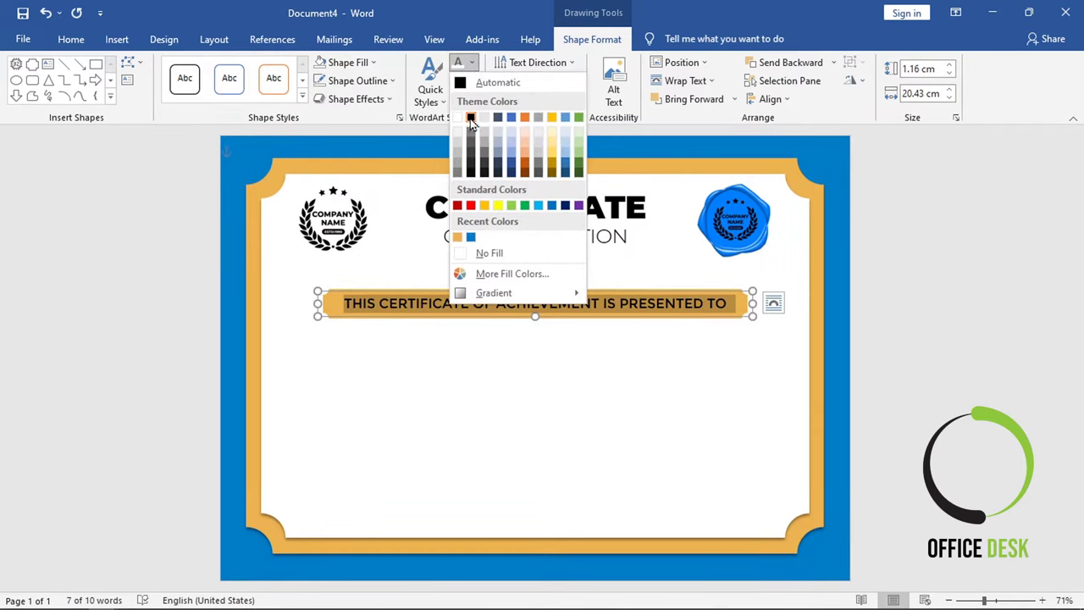
{"action": "left_click", "coordinate": [471, 117]}
{"action": "left_click", "coordinate": [517, 352]}
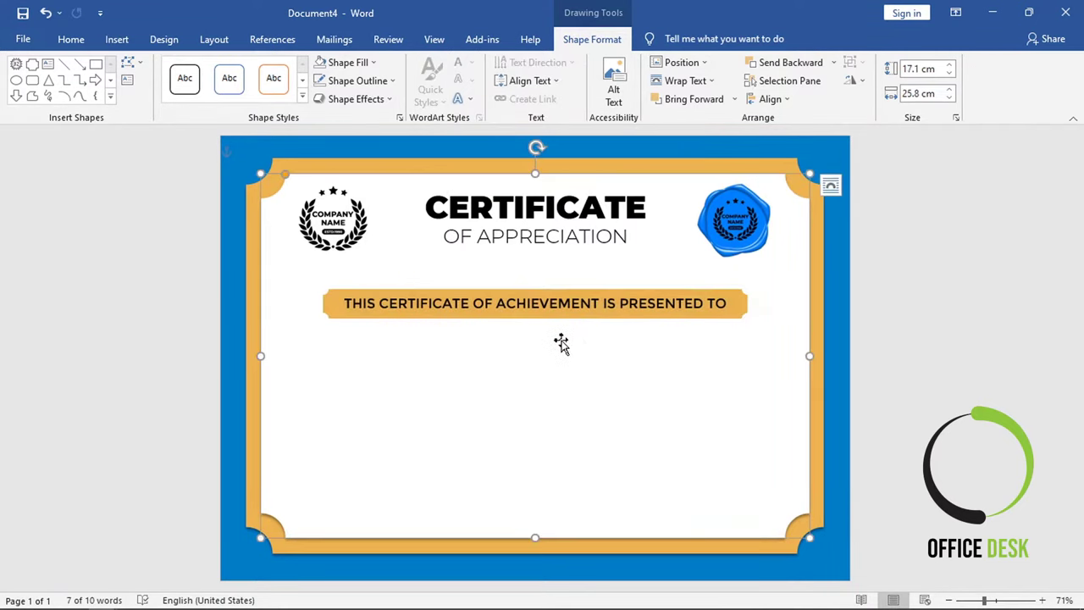
Step: Narrow the presented-to text box from both sides and align it to the horizontal centre
{"action": "left_click", "coordinate": [622, 295]}
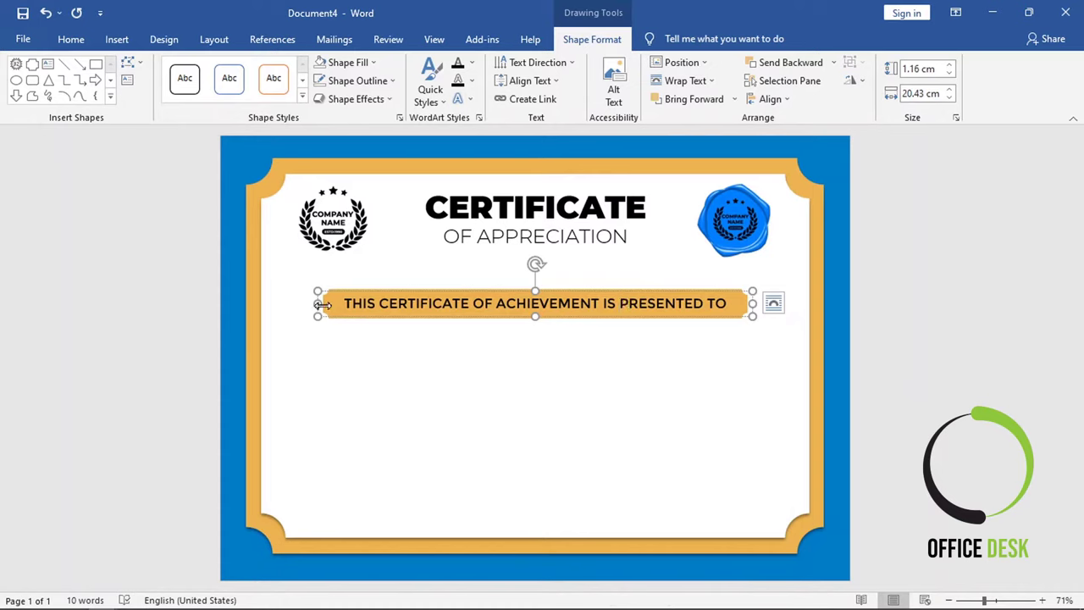
{"action": "left_click_drag", "start_coordinate": [317, 303], "coordinate": [330, 303]}
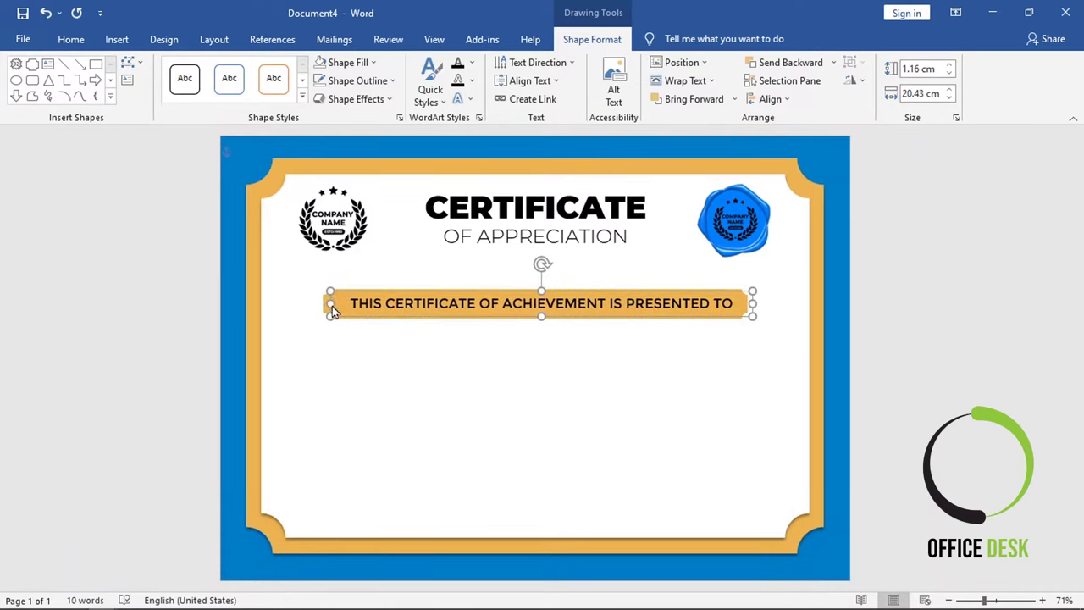
{"action": "left_click_drag", "start_coordinate": [753, 303], "coordinate": [744, 303]}
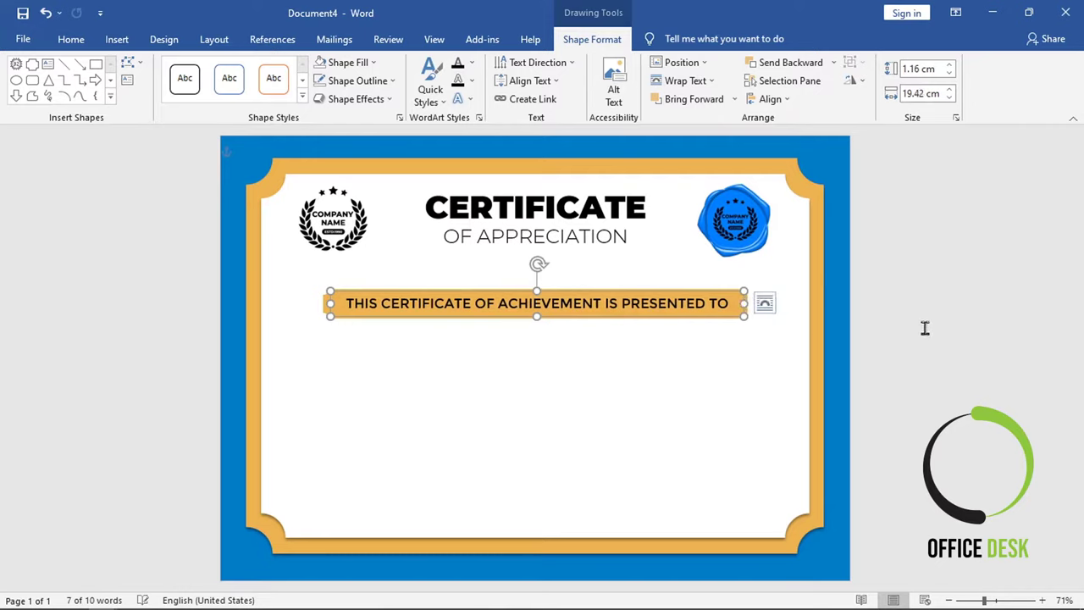
{"action": "left_click", "coordinate": [771, 99]}
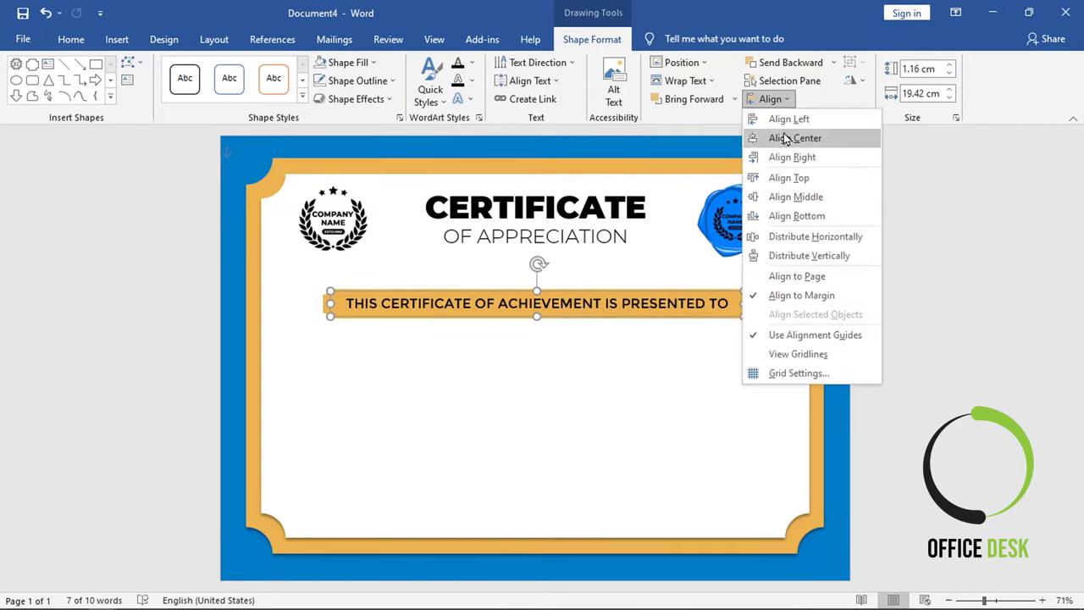
{"action": "left_click", "coordinate": [784, 139]}
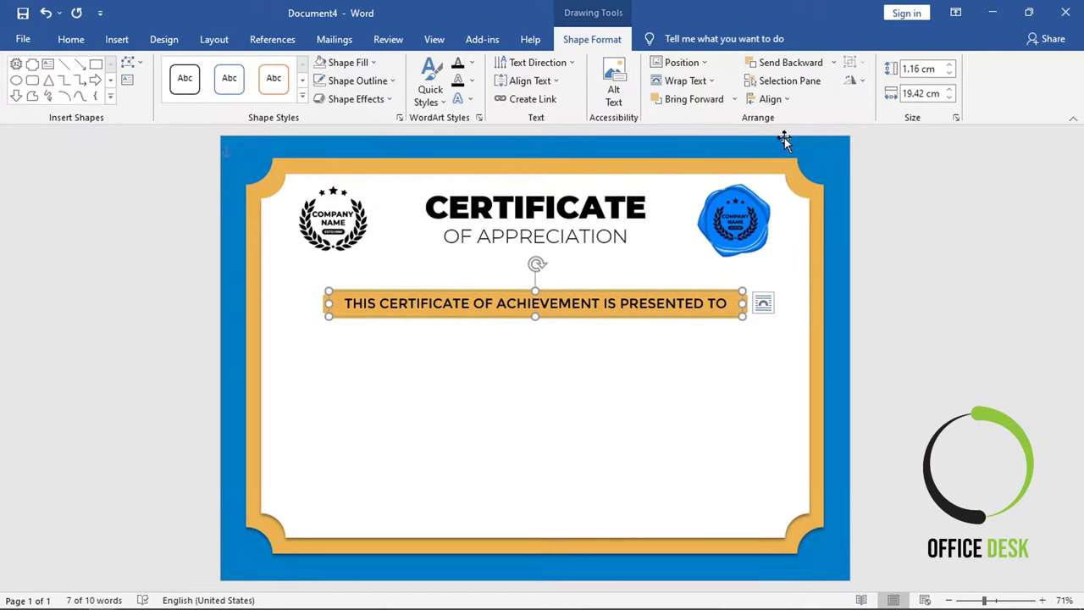
{"action": "left_click", "coordinate": [785, 139]}
Step: Select the orange ribbon and its text box together and nudge them upward twice with Ctrl+Up
{"action": "left_click", "coordinate": [680, 293]}
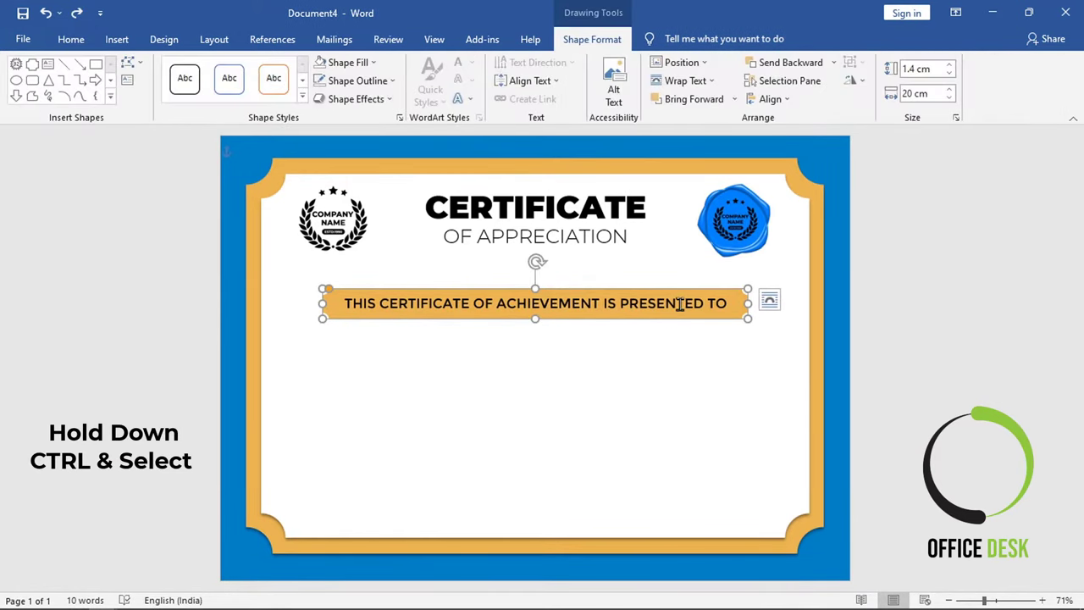
{"action": "left_click", "coordinate": [680, 303], "text": "ctrl"}
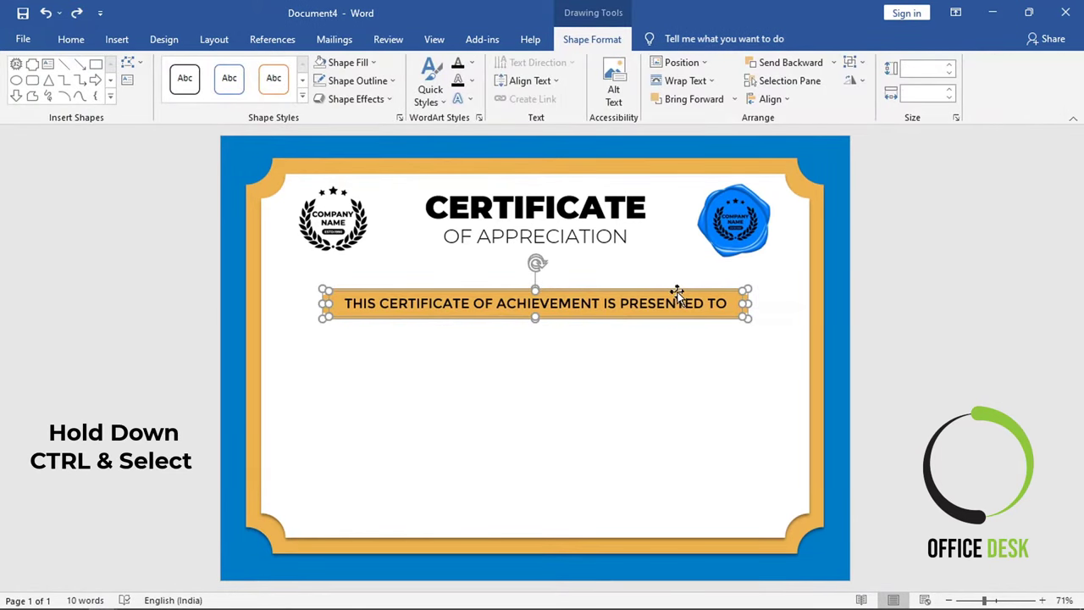
{"action": "key", "text": "ctrl+Up"}
{"action": "key", "text": "ctrl+Up"}
{"action": "key", "text": "ctrl+Up"}
{"action": "key", "text": "ctrl+Up"}
{"action": "key", "text": "ctrl+Up"}
{"action": "key", "text": "ctrl+Up"}
{"action": "key", "text": "ctrl+Up"}
{"action": "key", "text": "ctrl+Up"}
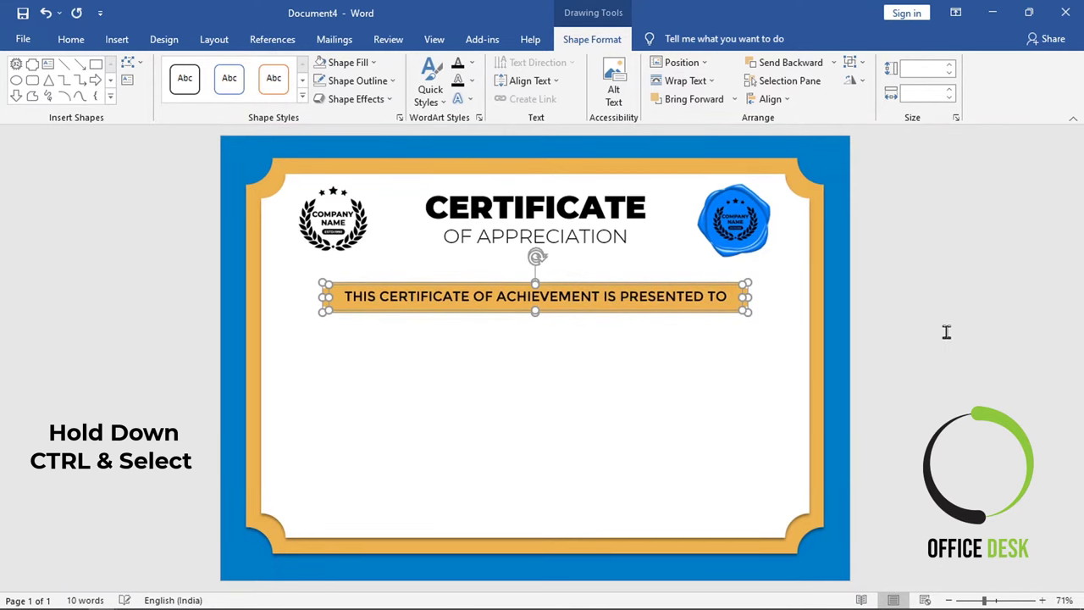
{"action": "key", "text": "ctrl+Up"}
{"action": "left_click", "coordinate": [946, 332]}
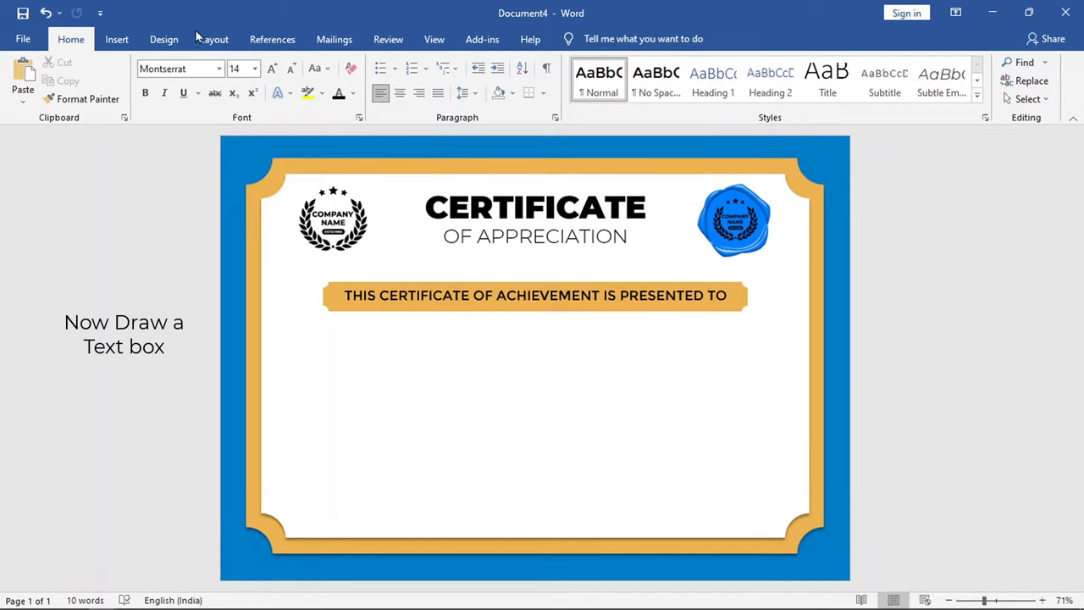
Step: Draw a text box about 16 cm wide below the orange ribbon for the name
{"action": "left_click", "coordinate": [125, 39]}
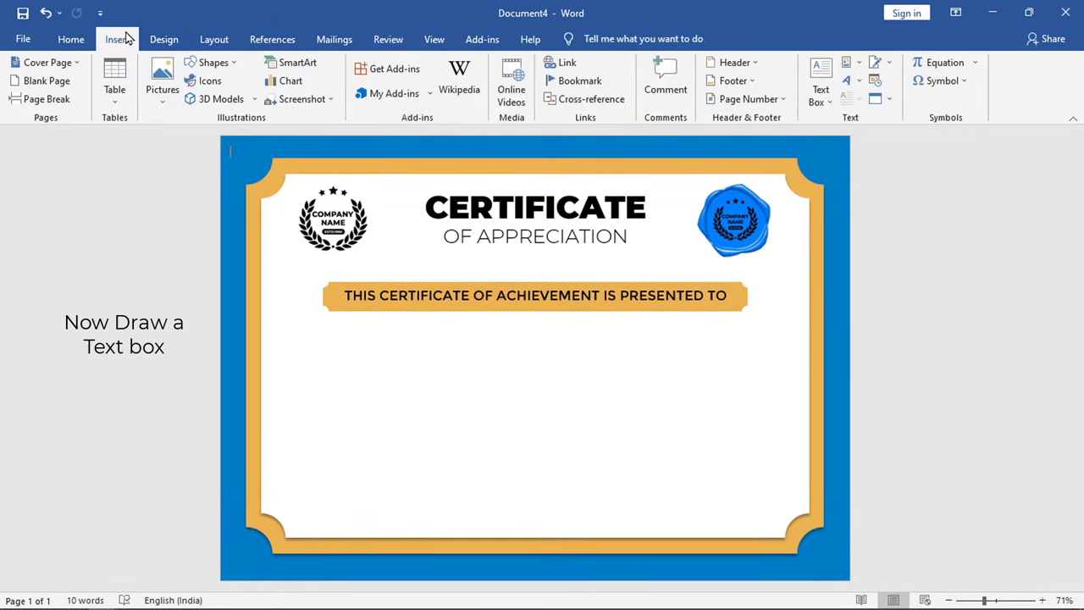
{"action": "left_click", "coordinate": [821, 95]}
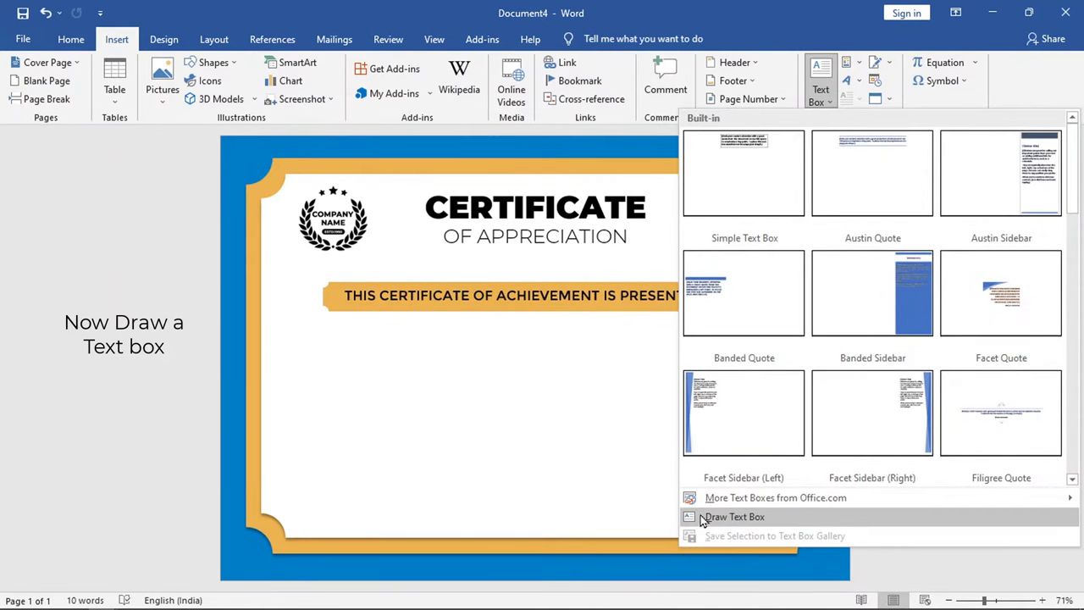
{"action": "left_click", "coordinate": [819, 518]}
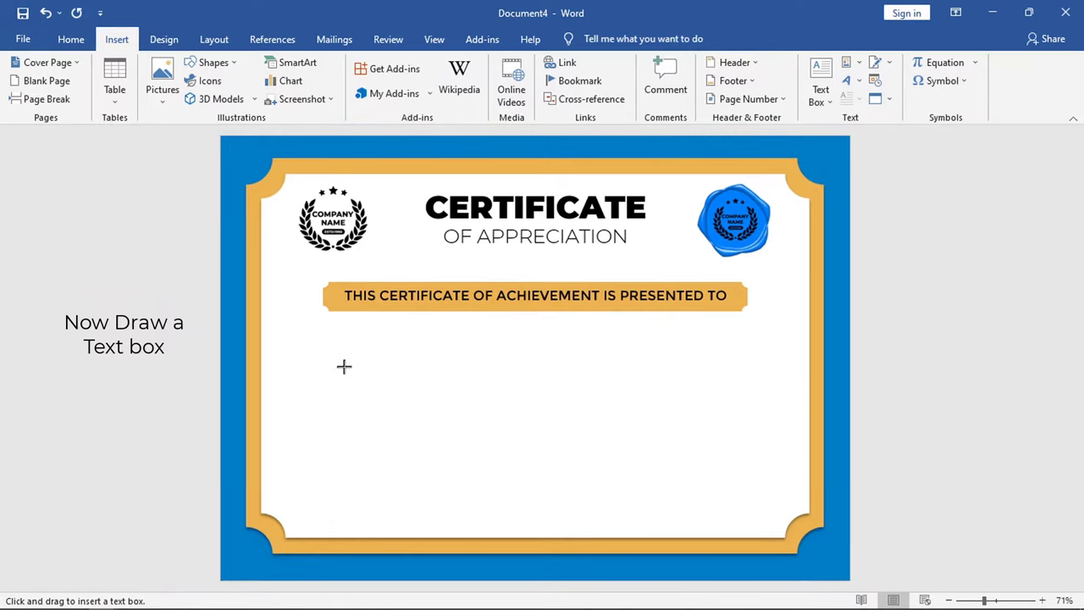
{"action": "left_click_drag", "start_coordinate": [354, 338], "coordinate": [701, 395]}
{"action": "type", "text": "Name Surname"}
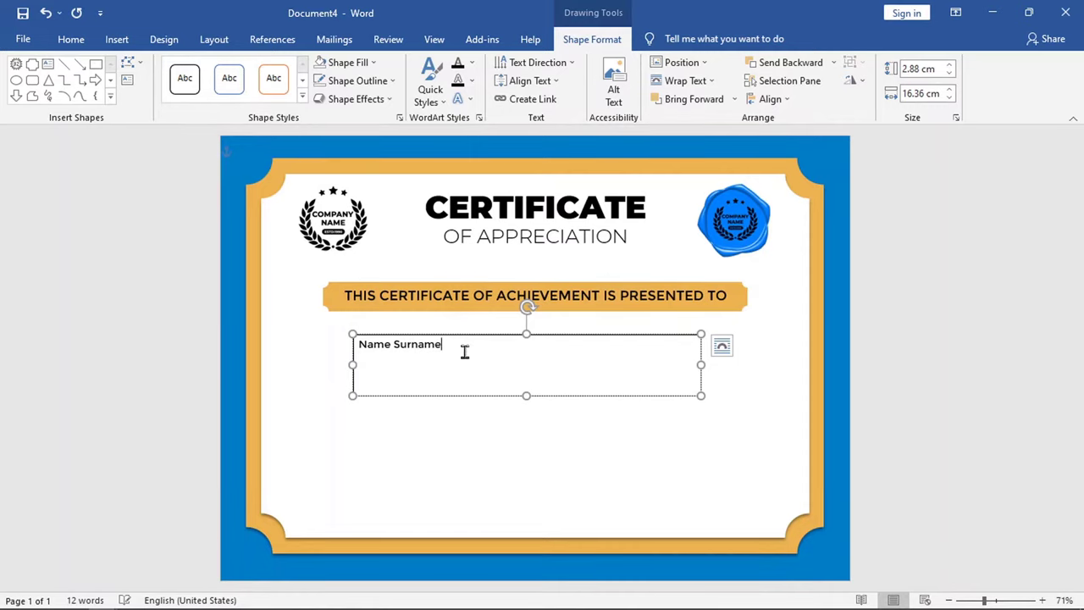
Step: Format Name Surname as centred 48 pt Great Vibes, then move the box up and shorten it
{"action": "key", "text": "ctrl+a"}
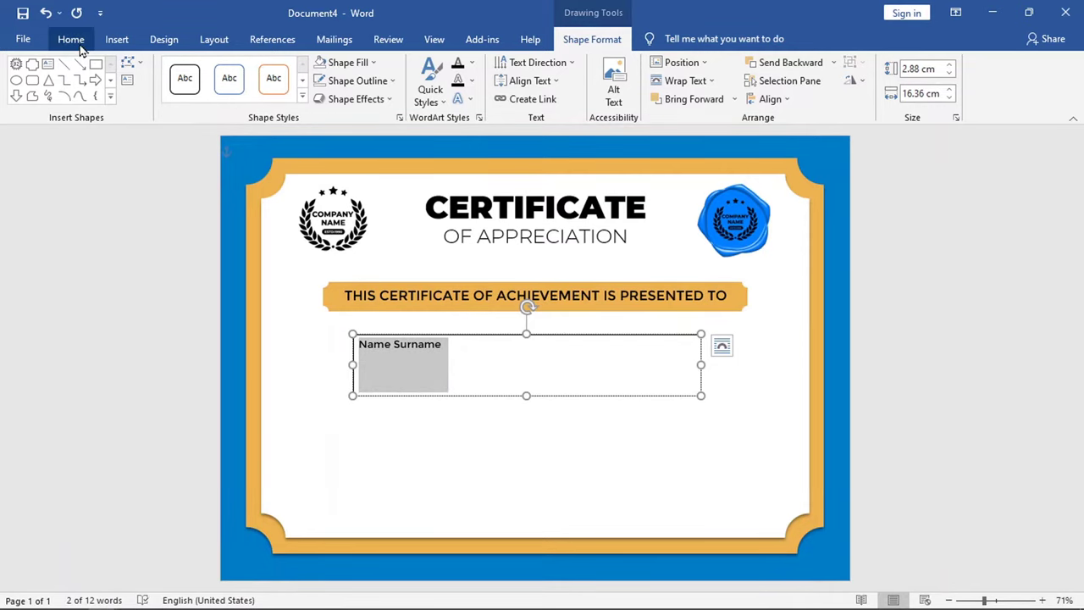
{"action": "left_click", "coordinate": [71, 39]}
{"action": "left_click", "coordinate": [219, 69]}
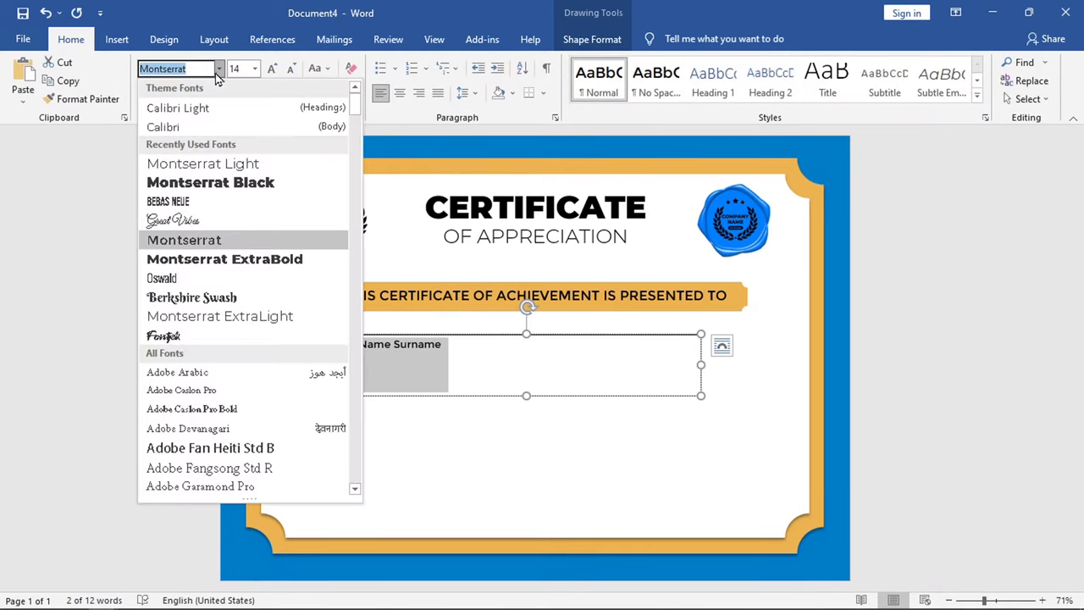
{"action": "key", "text": "Escape"}
{"action": "type", "text": "Great Vibes"}
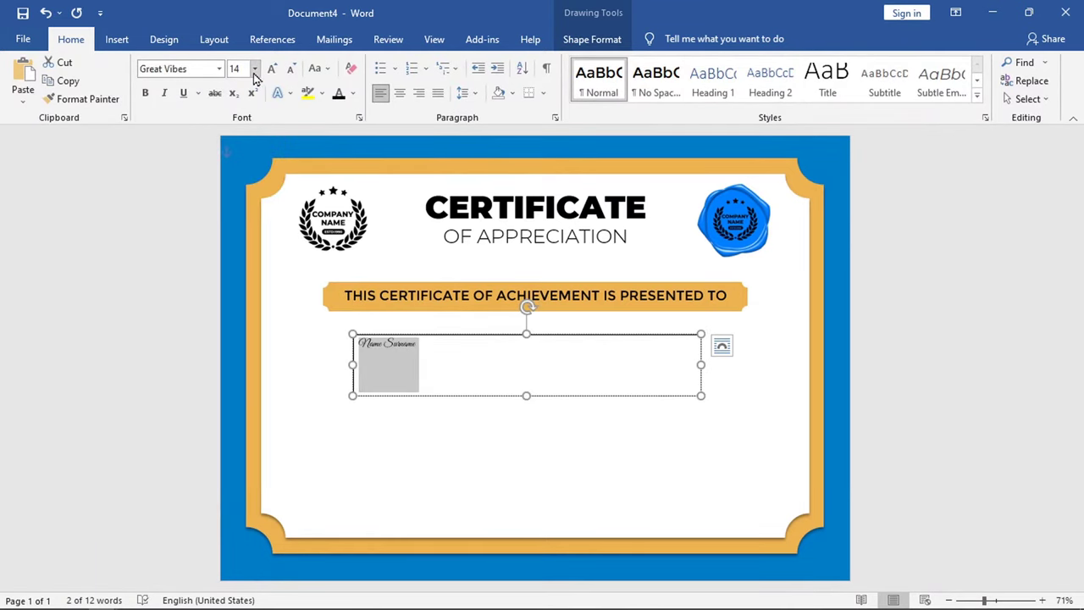
{"action": "left_click", "coordinate": [244, 70]}
{"action": "type", "text": "48"}
{"action": "key", "text": "Return"}
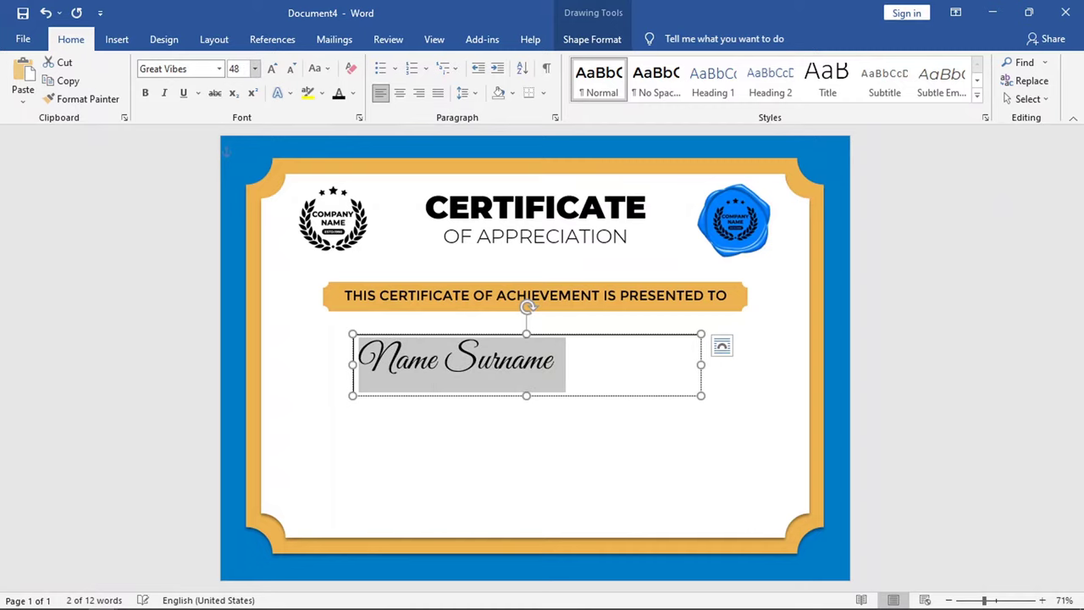
{"action": "left_click", "coordinate": [399, 93]}
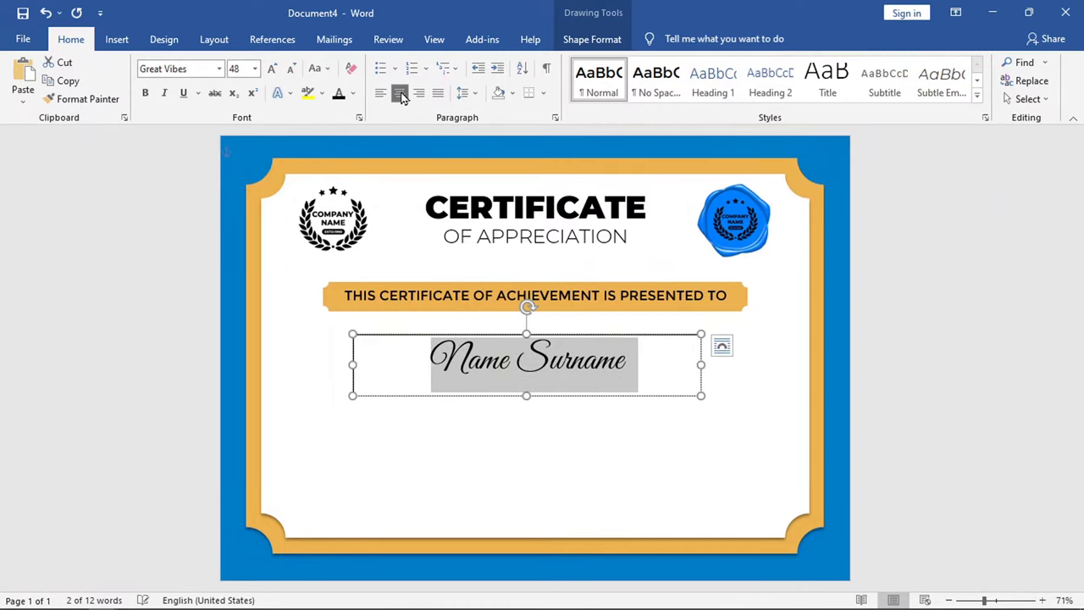
{"action": "left_click_drag", "start_coordinate": [565, 336], "coordinate": [564, 325]}
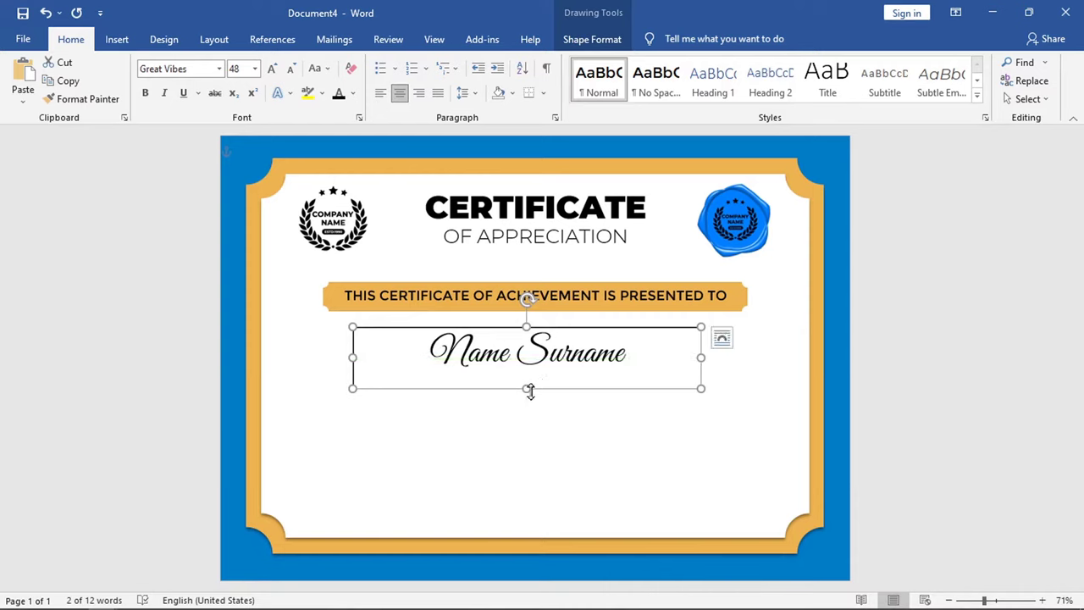
{"action": "left_click_drag", "start_coordinate": [527, 391], "coordinate": [526, 375]}
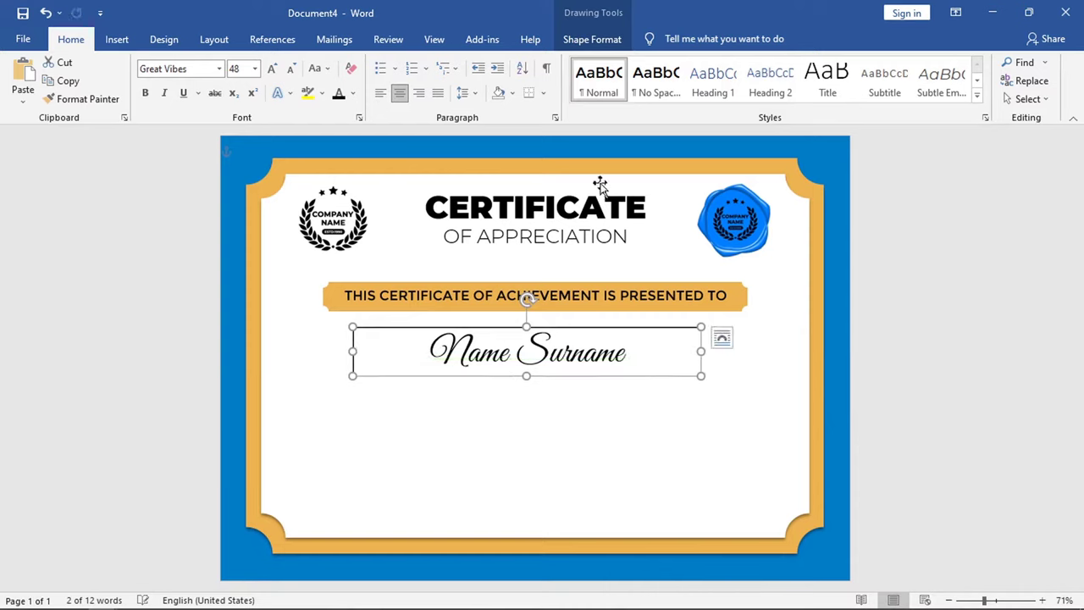
Step: Give the Name Surname box no fill and no outline, and centre it horizontally below the banner
{"action": "left_click", "coordinate": [576, 39]}
{"action": "left_click", "coordinate": [347, 62]}
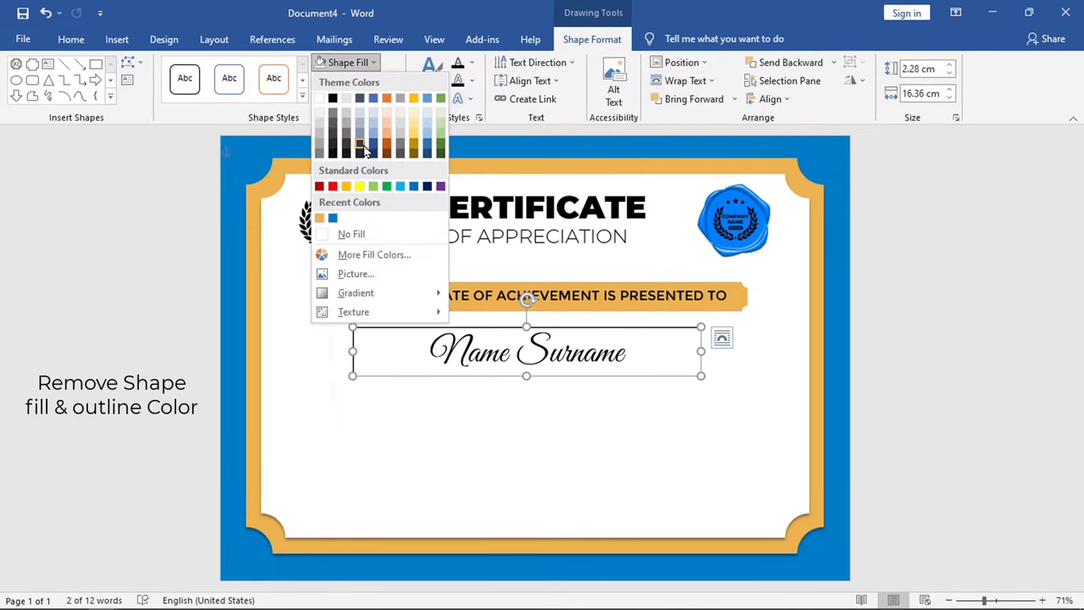
{"action": "left_click", "coordinate": [351, 234]}
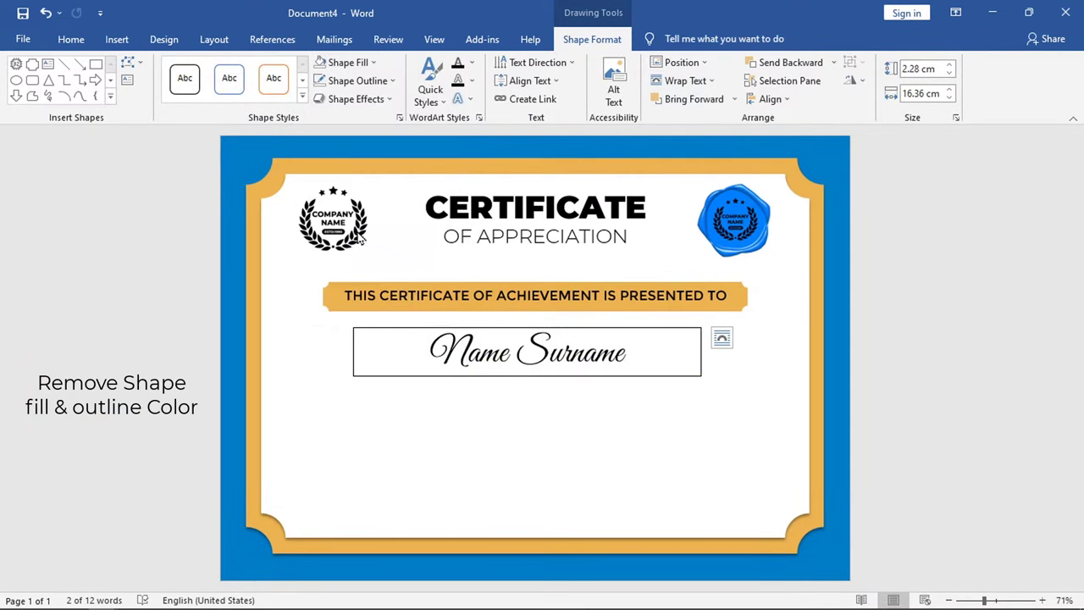
{"action": "left_click", "coordinate": [356, 80]}
{"action": "left_click", "coordinate": [357, 253]}
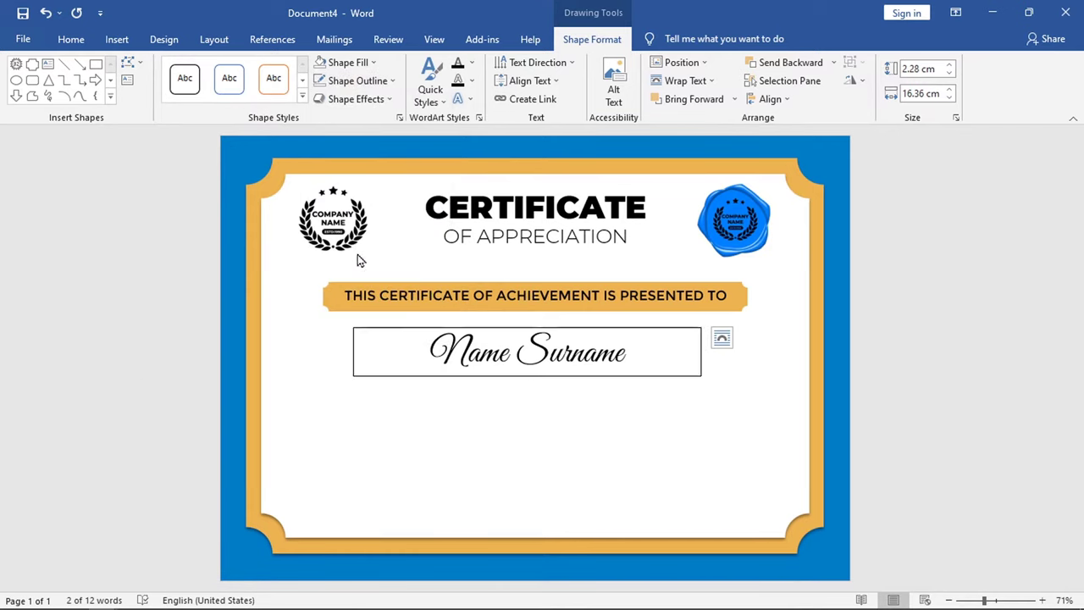
{"action": "left_click_drag", "start_coordinate": [612, 328], "coordinate": [627, 328]}
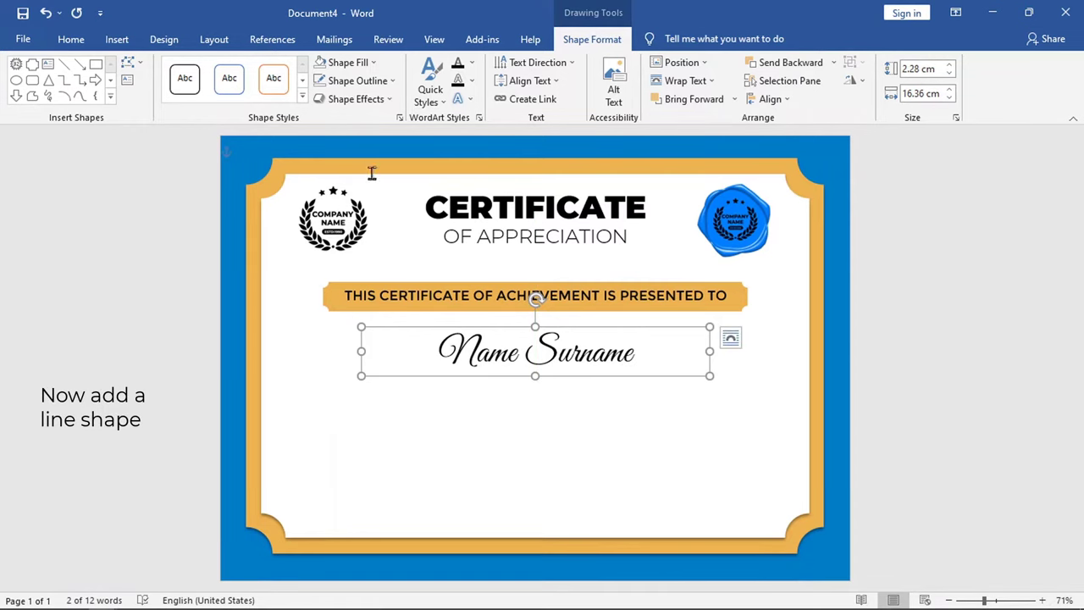
Step: Draw a straight horizontal line across the certificate beneath the Name Surname text
{"action": "left_click", "coordinate": [115, 40]}
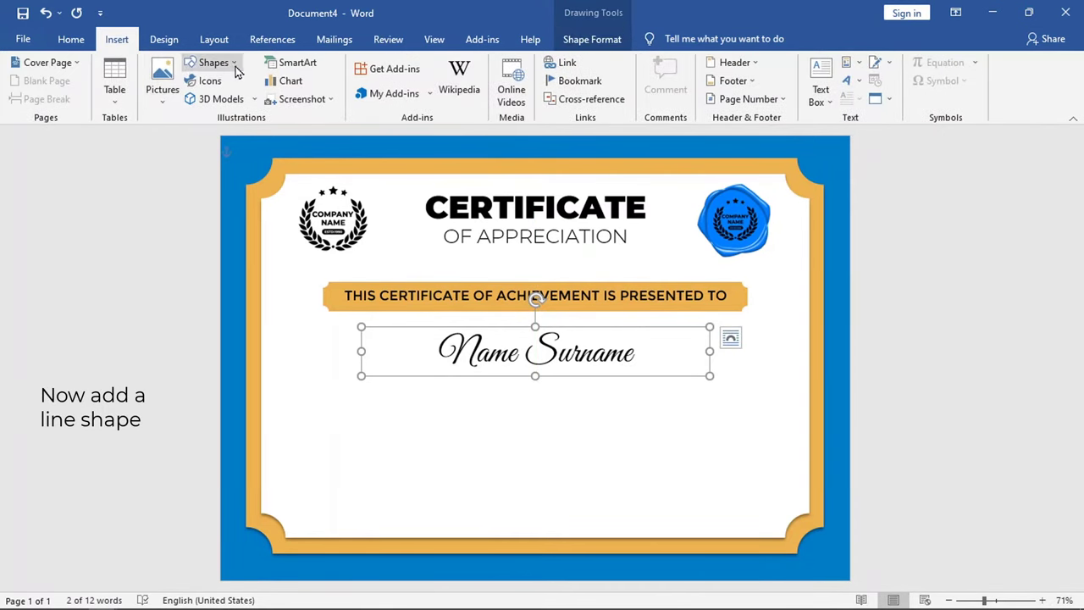
{"action": "left_click", "coordinate": [209, 62]}
{"action": "left_click", "coordinate": [239, 105]}
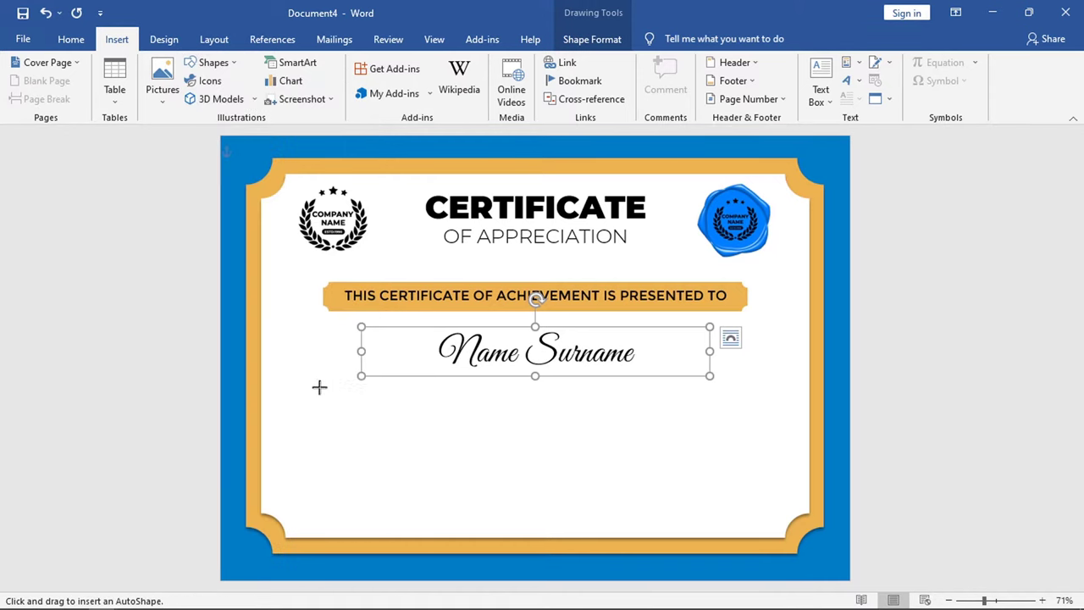
{"action": "left_click_drag", "start_coordinate": [306, 390], "coordinate": [726, 395]}
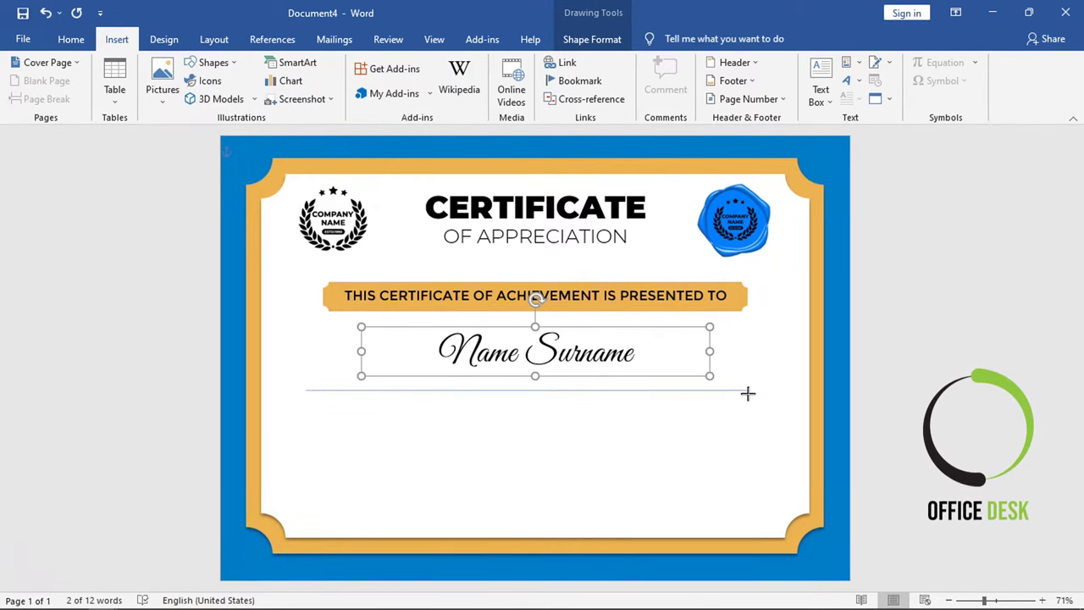
{"action": "left_click_drag", "start_coordinate": [725, 395], "coordinate": [749, 391]}
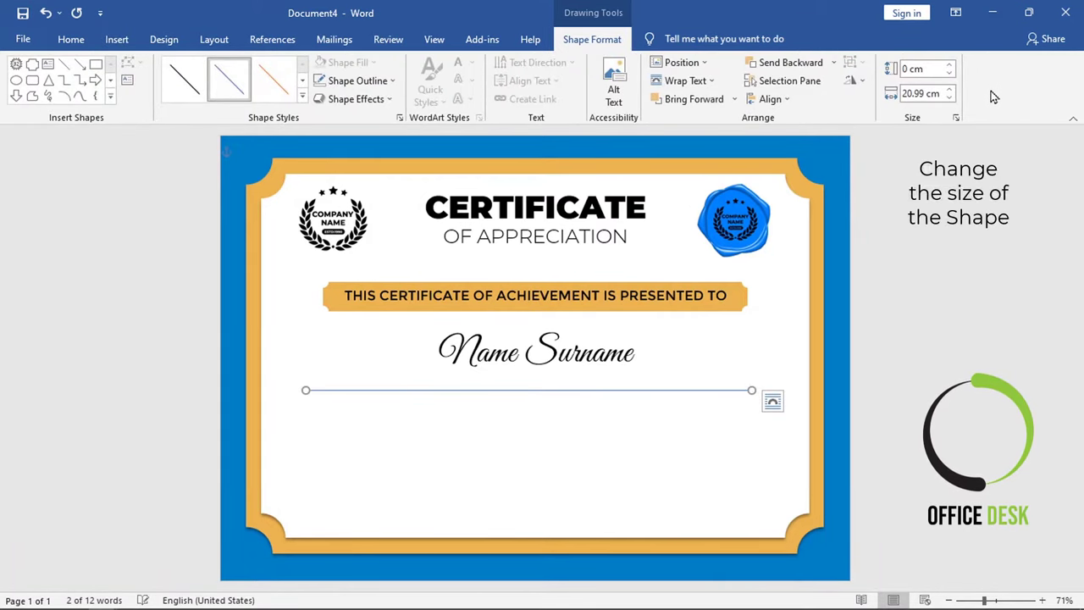
Step: Widen the line to 22 cm
{"action": "left_click", "coordinate": [952, 91]}
{"action": "left_click", "coordinate": [952, 91]}
{"action": "left_click", "coordinate": [952, 90]}
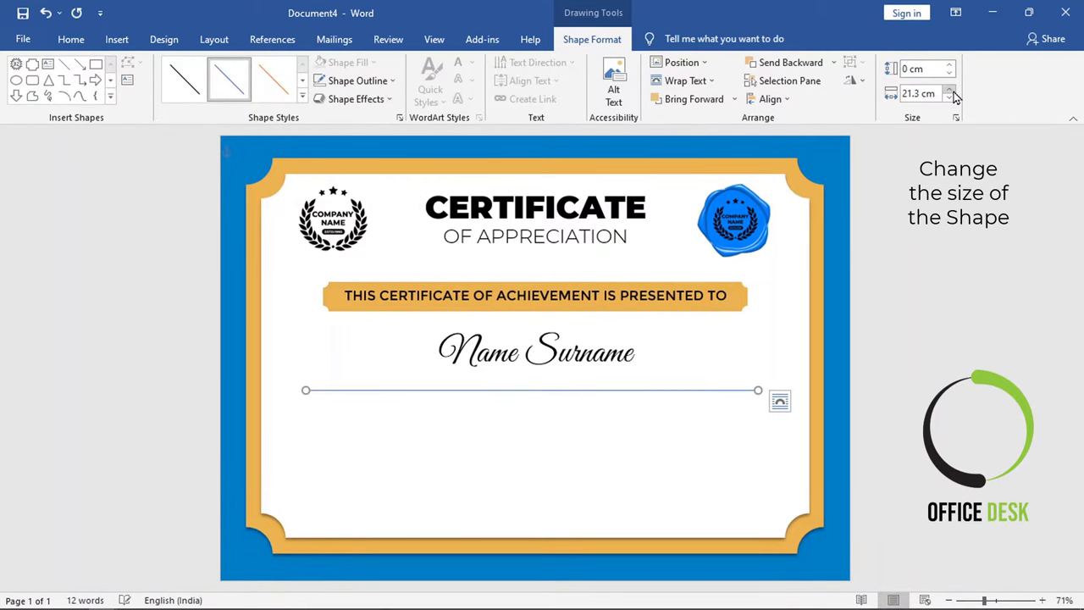
{"action": "left_click", "coordinate": [952, 90]}
{"action": "left_click", "coordinate": [952, 91]}
{"action": "left_click", "coordinate": [952, 91]}
{"action": "left_click", "coordinate": [952, 91]}
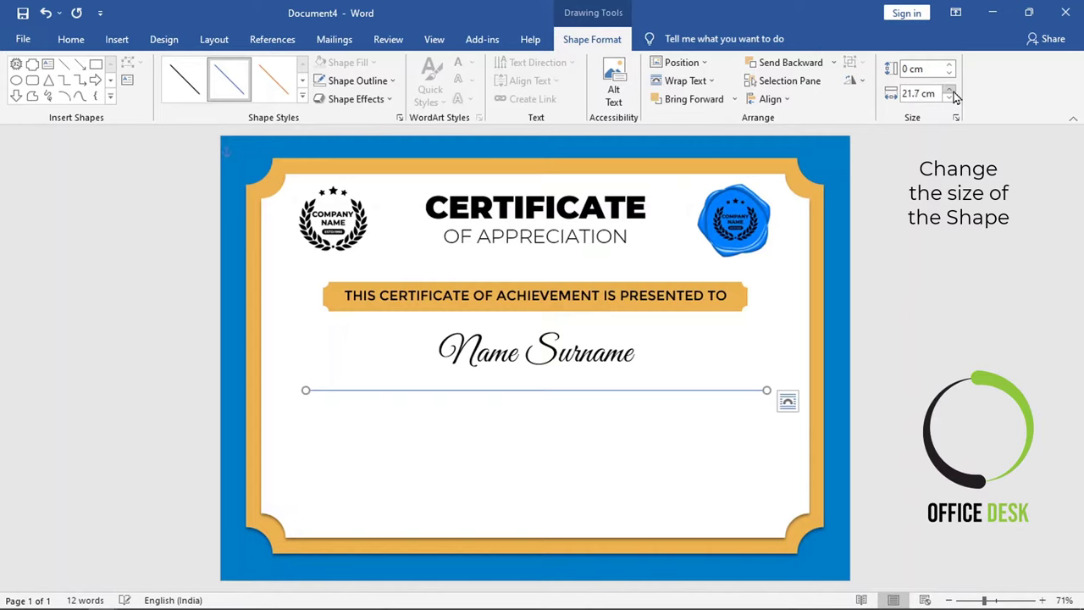
{"action": "left_click", "coordinate": [952, 91]}
{"action": "left_click", "coordinate": [951, 90]}
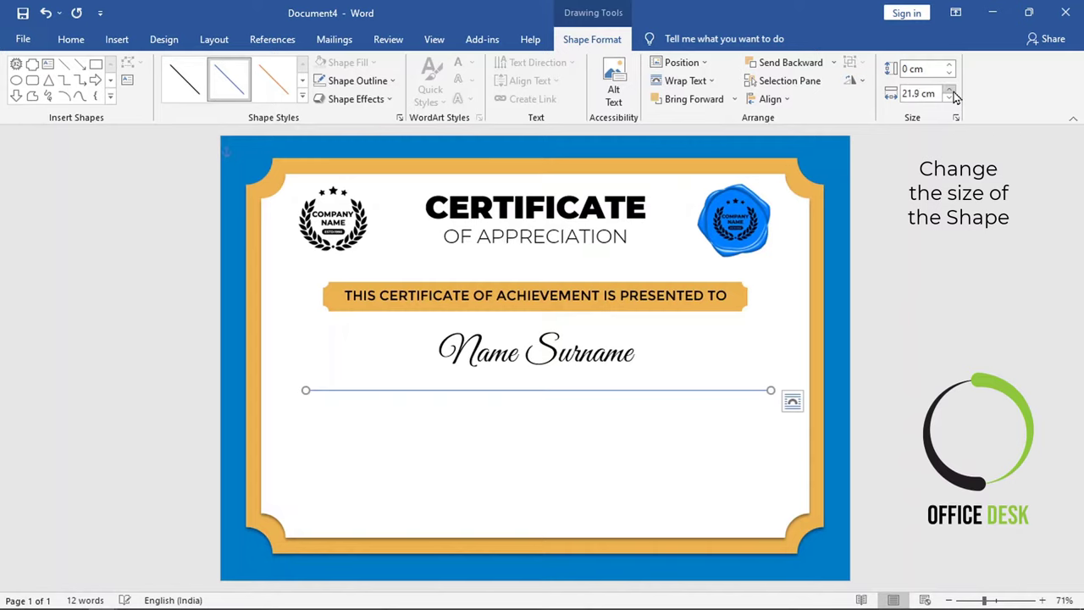
{"action": "left_click", "coordinate": [952, 91]}
Step: Centre the line on the page, nudge it up toward the name, colour it black, and nudge the name box slightly down
{"action": "left_click", "coordinate": [783, 99]}
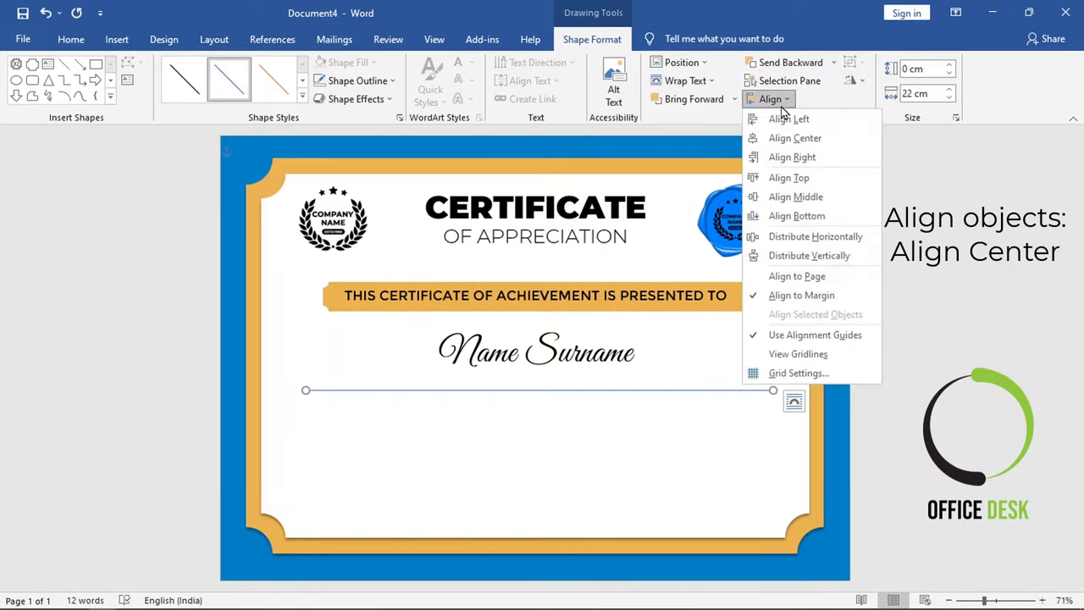
{"action": "left_click", "coordinate": [787, 138]}
{"action": "key", "text": "Up"}
{"action": "key", "text": "Up"}
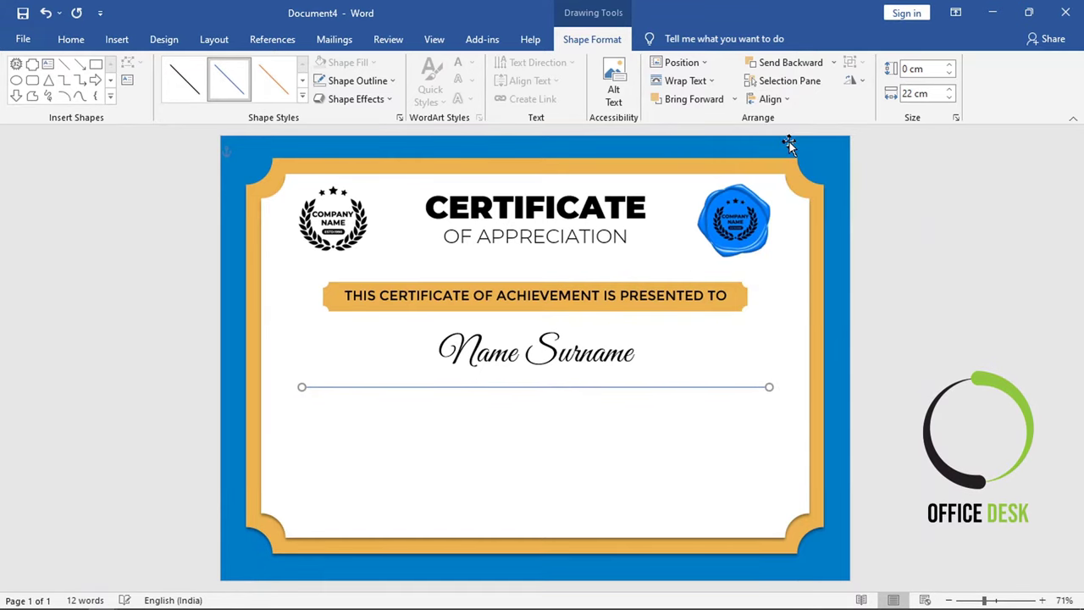
{"action": "key", "text": "Up"}
{"action": "key", "text": "Up"}
{"action": "key", "text": "Up"}
{"action": "key", "text": "Up"}
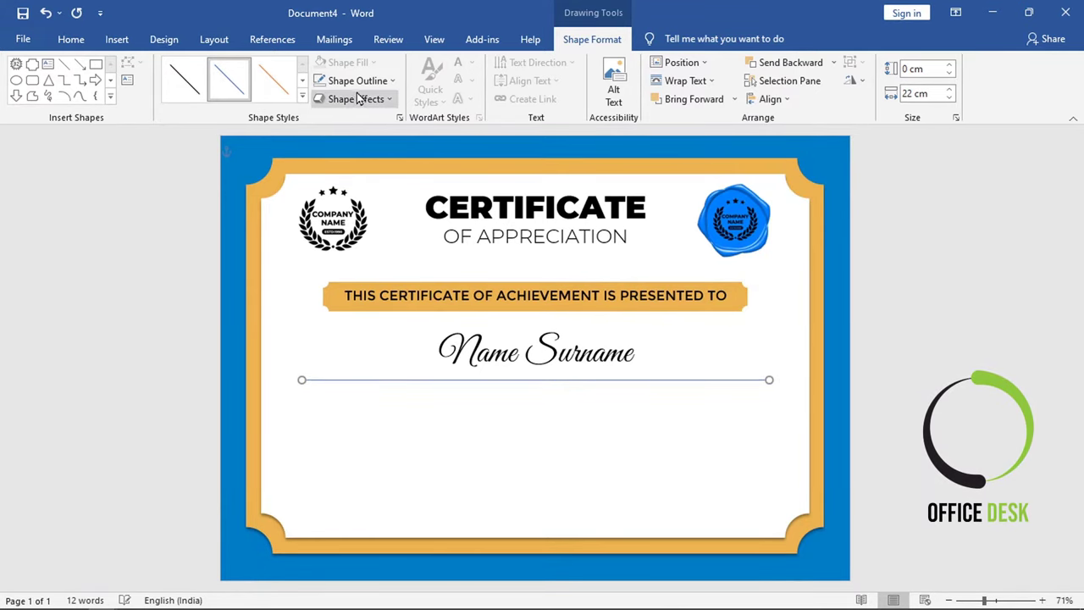
{"action": "left_click", "coordinate": [356, 81]}
{"action": "left_click", "coordinate": [333, 116]}
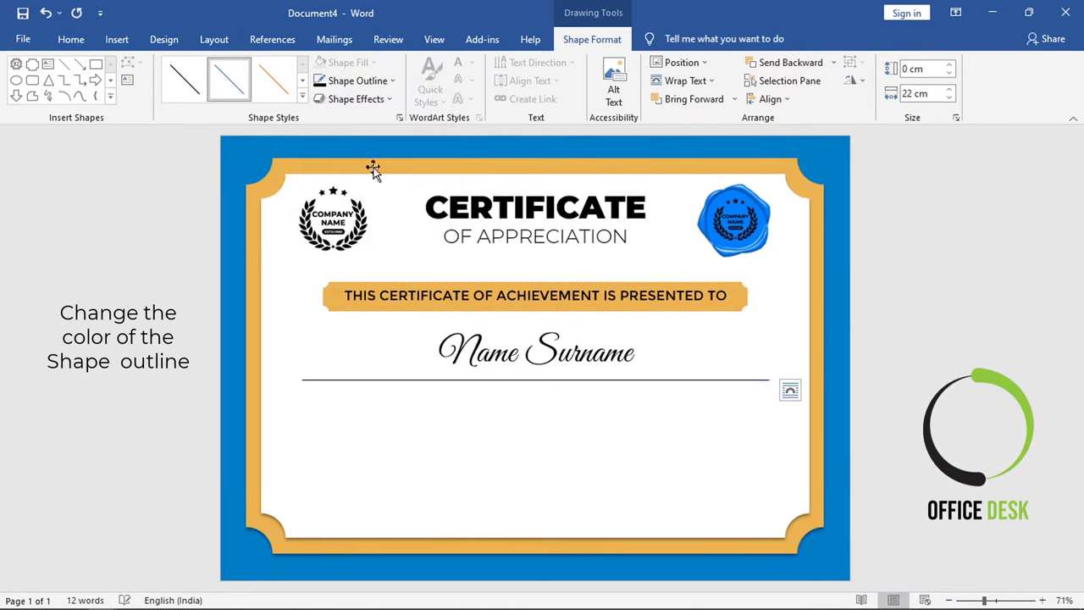
{"action": "left_click", "coordinate": [574, 339]}
{"action": "left_click_drag", "start_coordinate": [574, 331], "coordinate": [576, 333]}
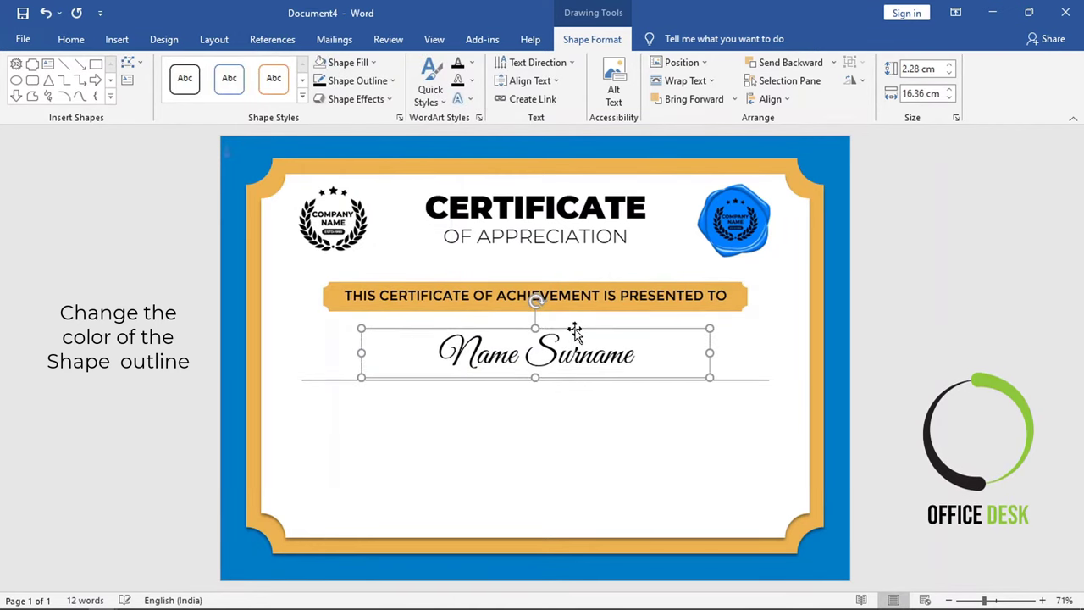
{"action": "left_click", "coordinate": [941, 362]}
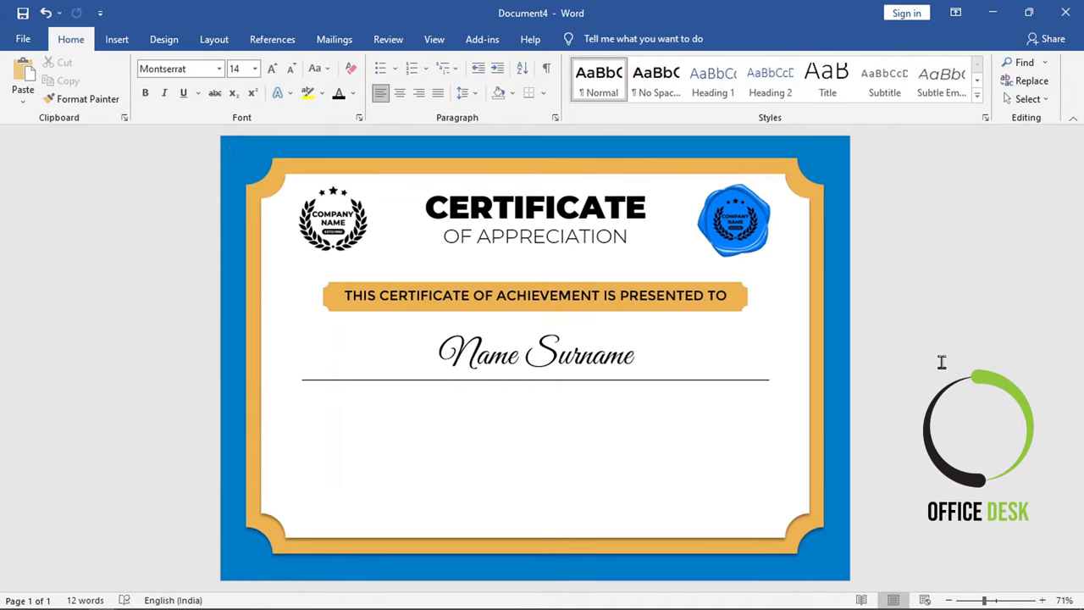
Step: Draw a text box below the line and fill it with lorem ipsum placeholder text
{"action": "left_click", "coordinate": [115, 40]}
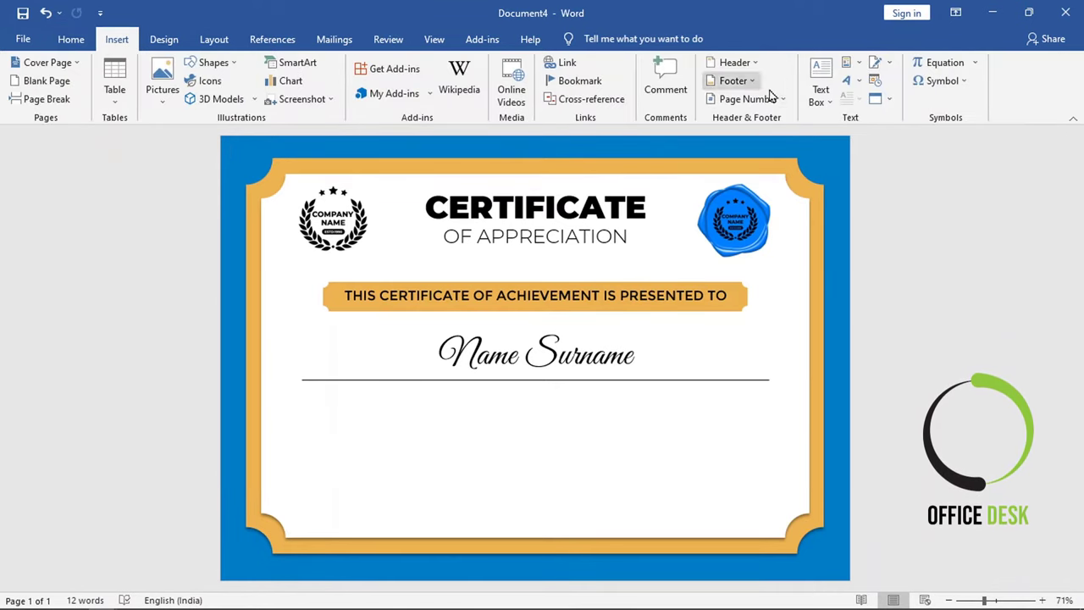
{"action": "left_click", "coordinate": [819, 95]}
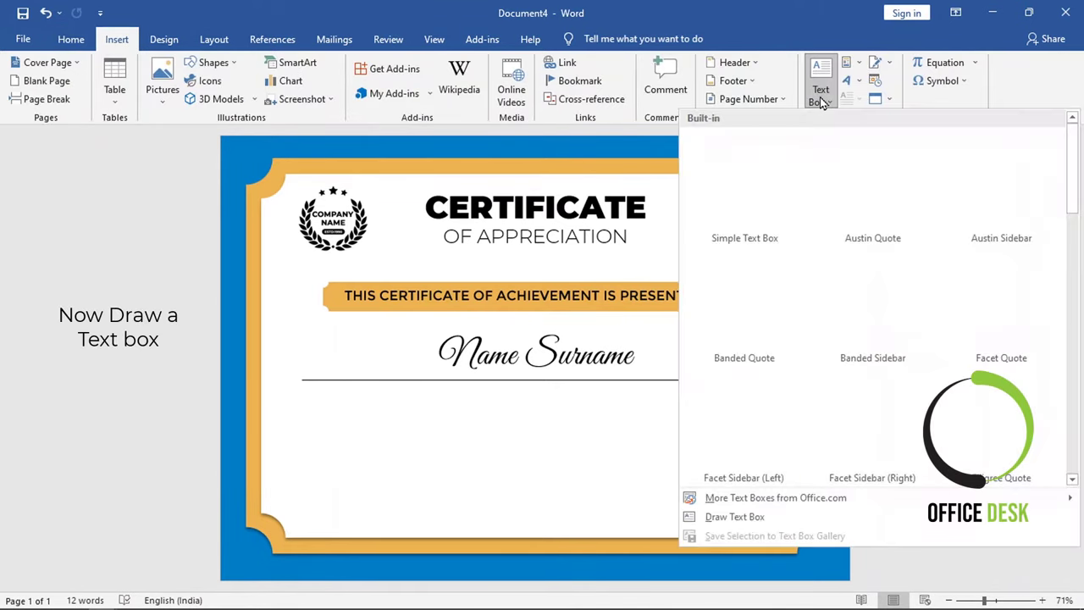
{"action": "left_click", "coordinate": [734, 517]}
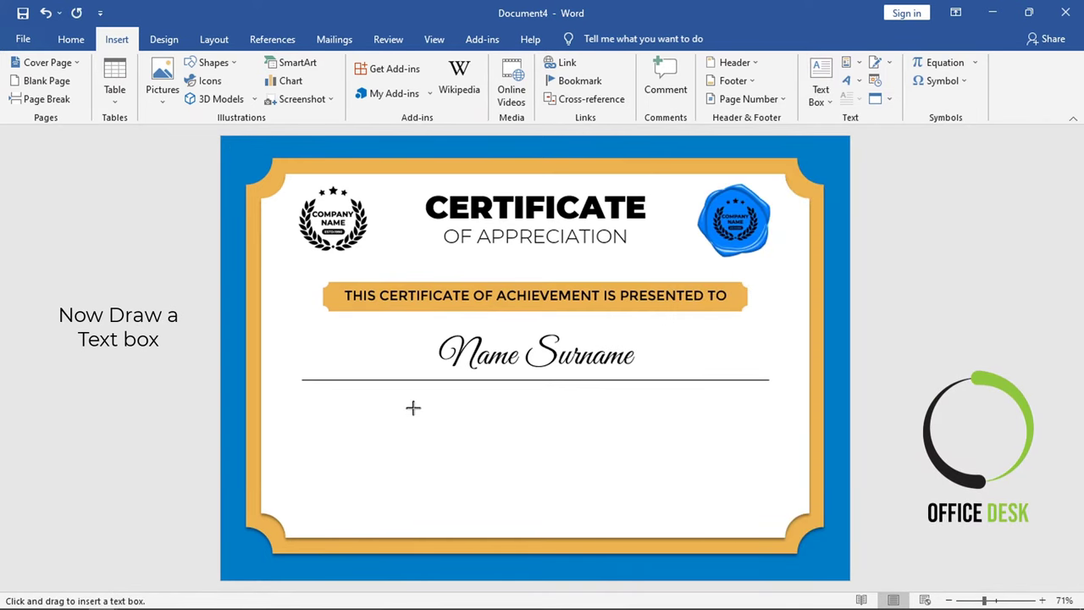
{"action": "left_click_drag", "start_coordinate": [297, 393], "coordinate": [775, 459]}
{"action": "type", "text": "=lorem()"}
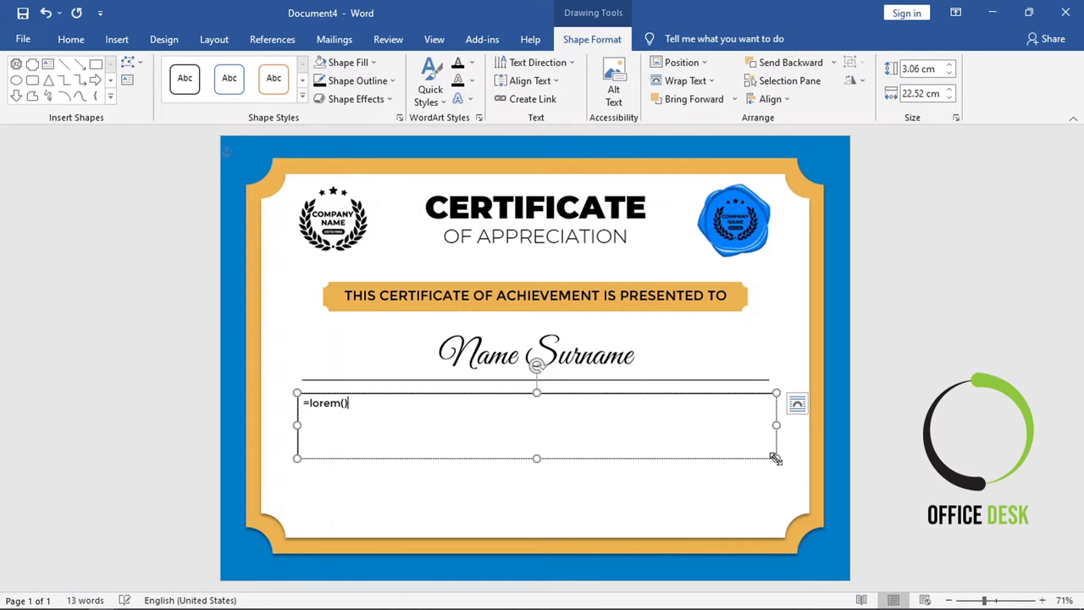
{"action": "key", "text": "Return"}
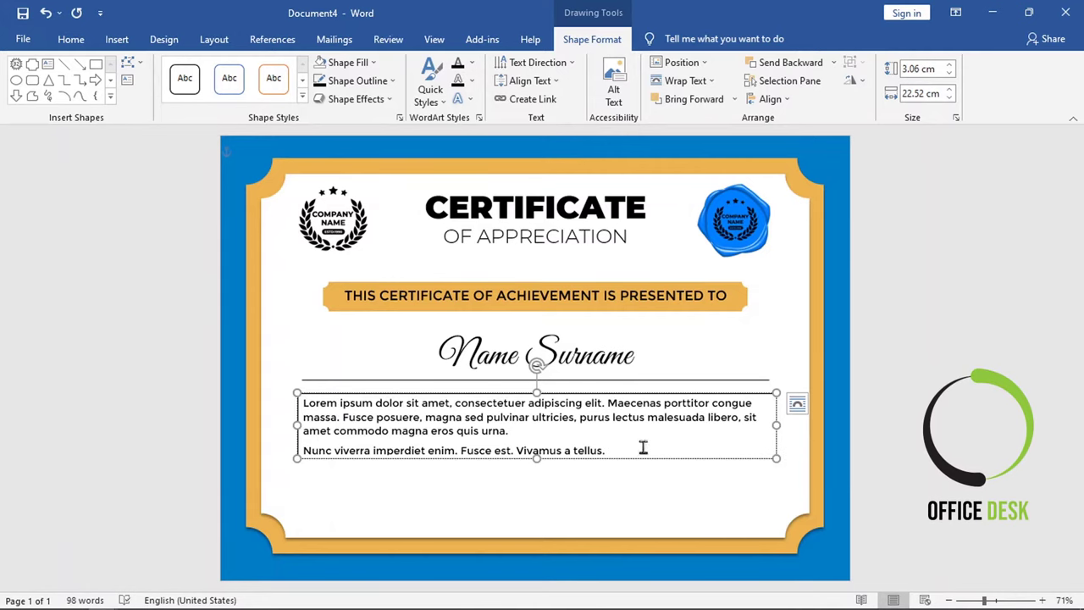
Step: Keep only the first lorem ipsum paragraph, centre it, and move the box up slightly
{"action": "left_click_drag", "start_coordinate": [550, 436], "coordinate": [276, 397]}
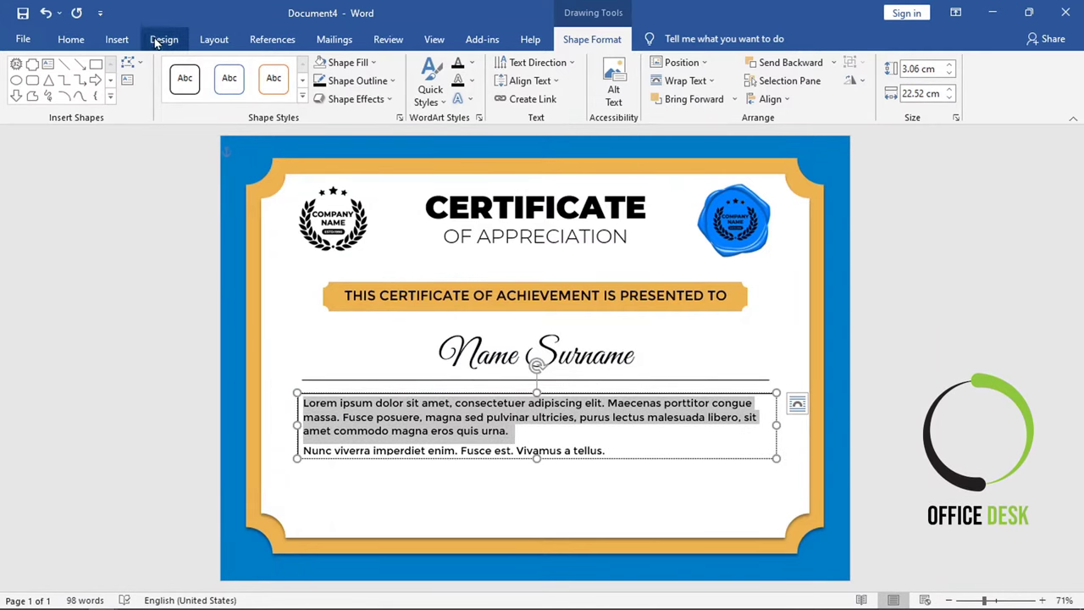
{"action": "left_click", "coordinate": [71, 39]}
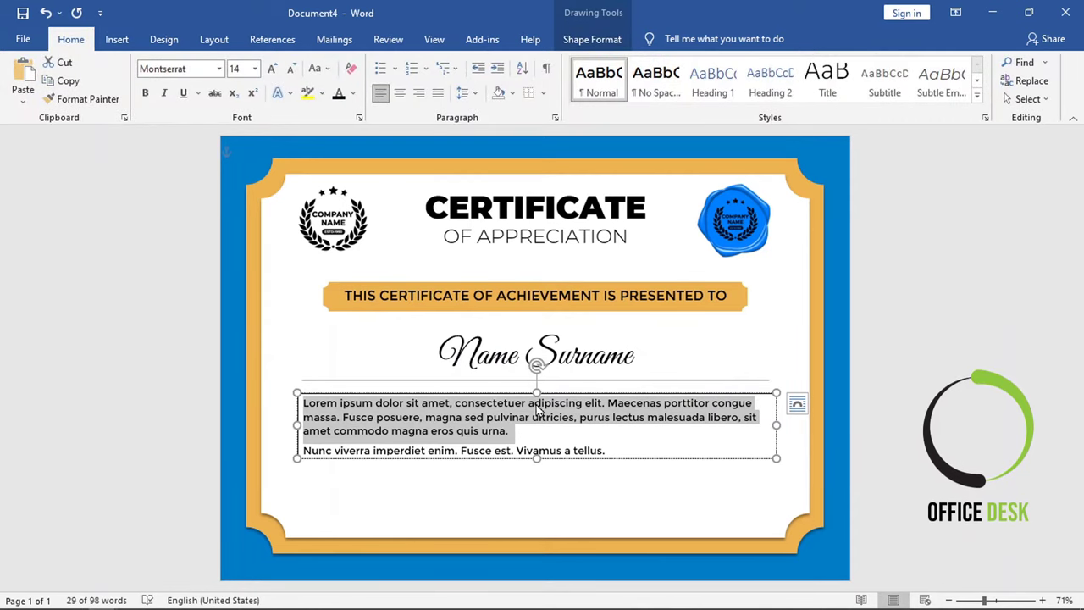
{"action": "left_click_drag", "start_coordinate": [537, 459], "coordinate": [536, 448]}
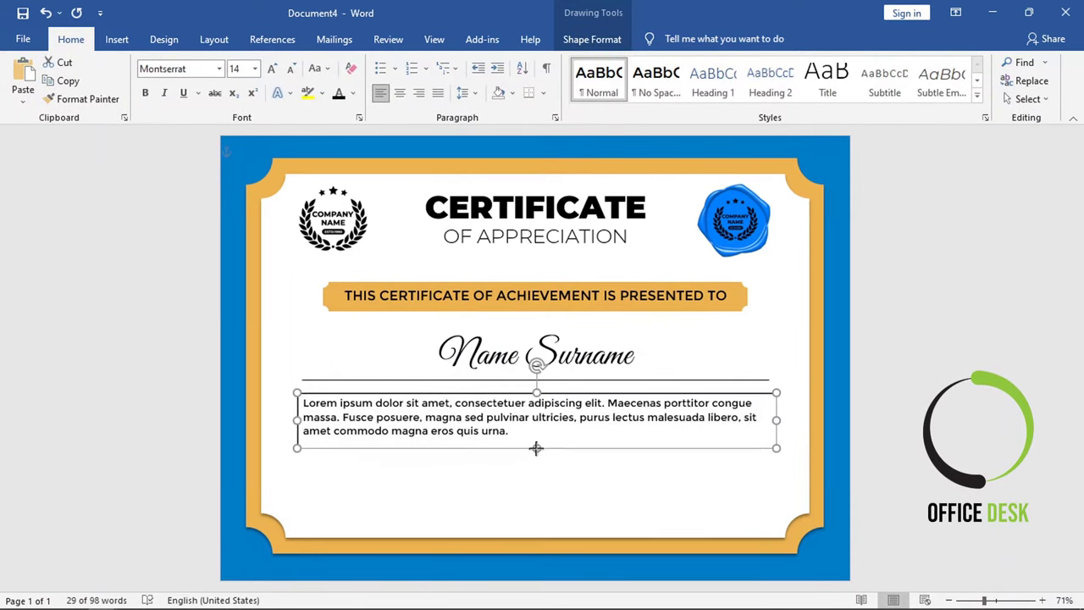
{"action": "triple_click", "coordinate": [467, 414]}
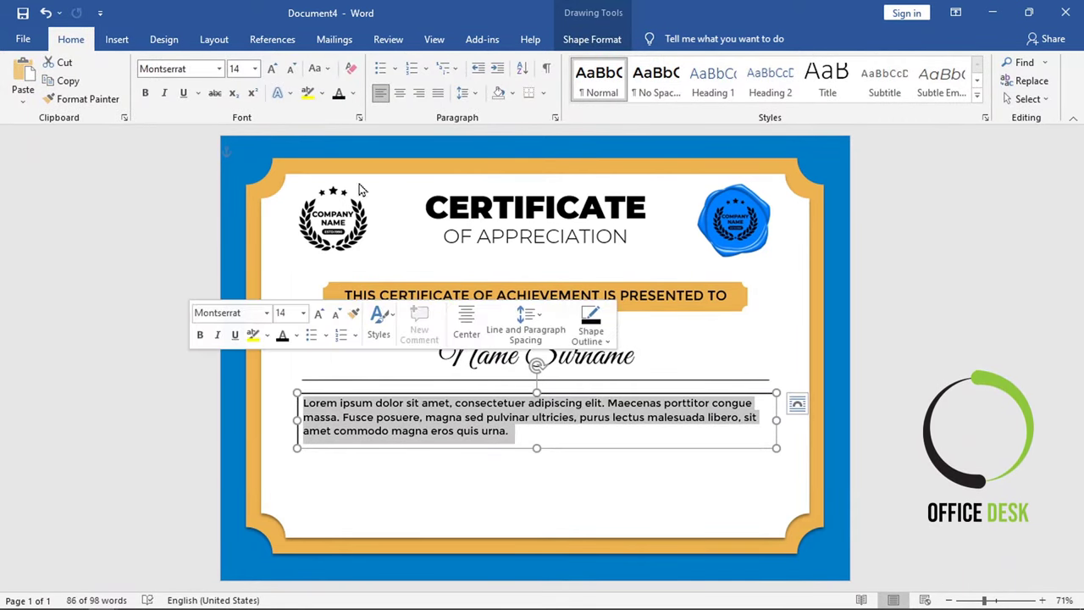
{"action": "left_click", "coordinate": [399, 93]}
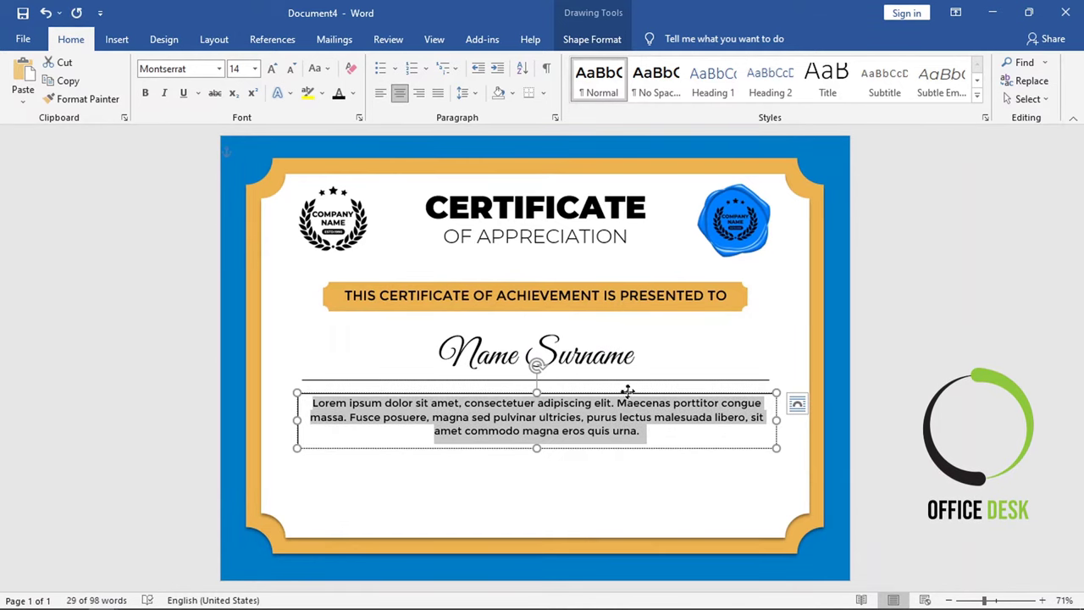
{"action": "left_click_drag", "start_coordinate": [628, 390], "coordinate": [628, 382]}
Step: Give the paragraph text box no fill and no outline
{"action": "left_click", "coordinate": [592, 39]}
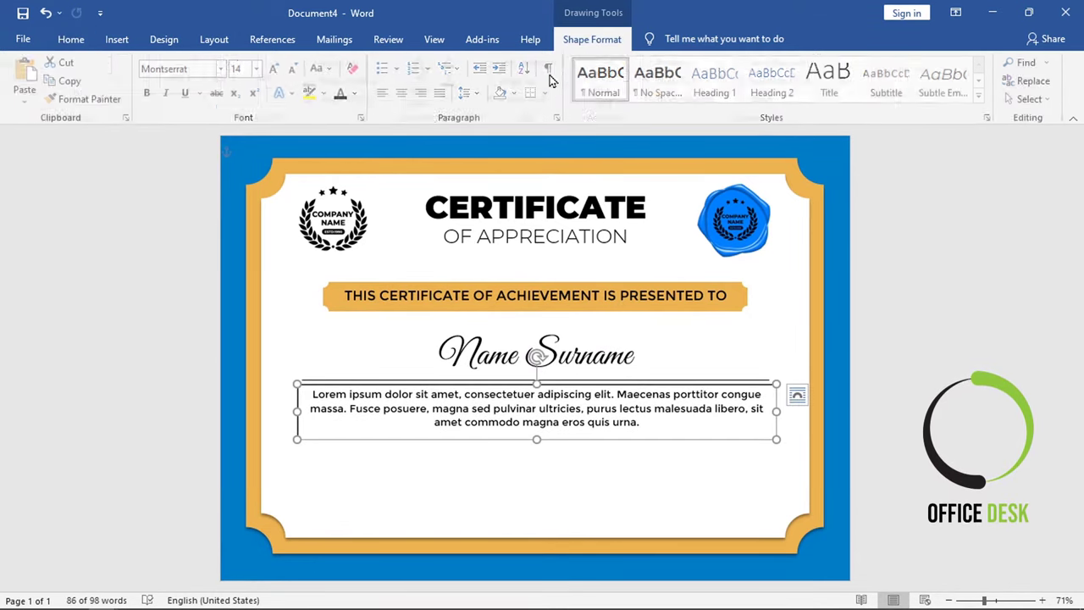
{"action": "left_click", "coordinate": [348, 62]}
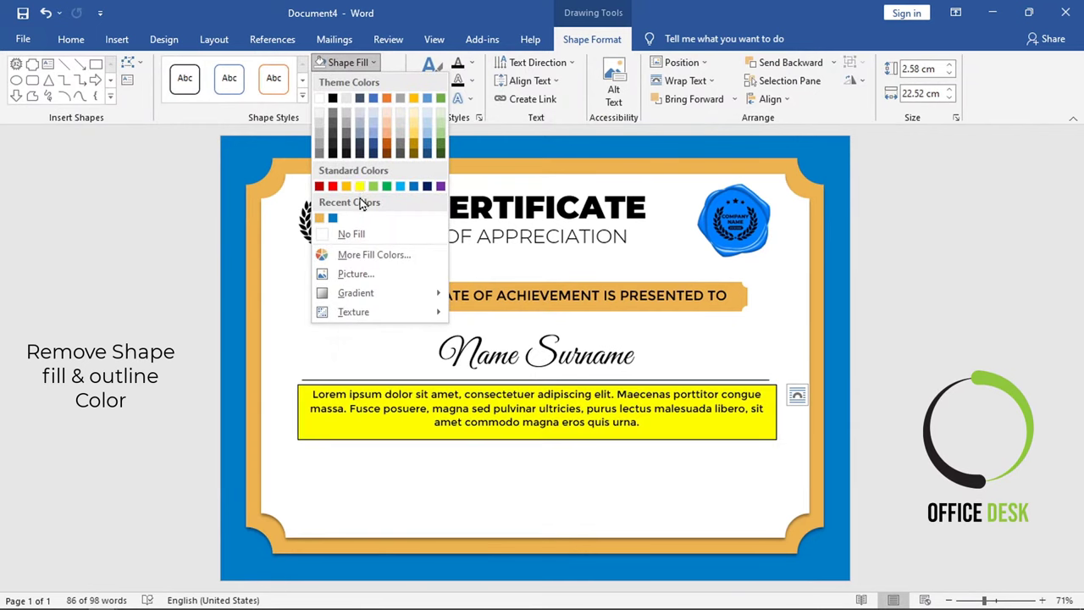
{"action": "left_click", "coordinate": [351, 234]}
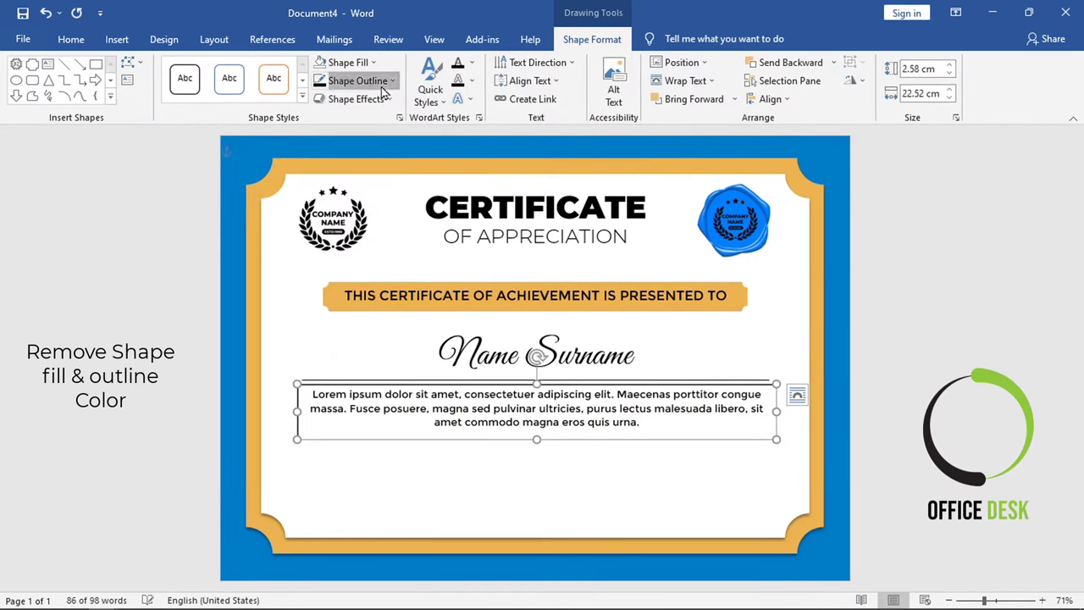
{"action": "left_click", "coordinate": [382, 84]}
{"action": "left_click", "coordinate": [356, 252]}
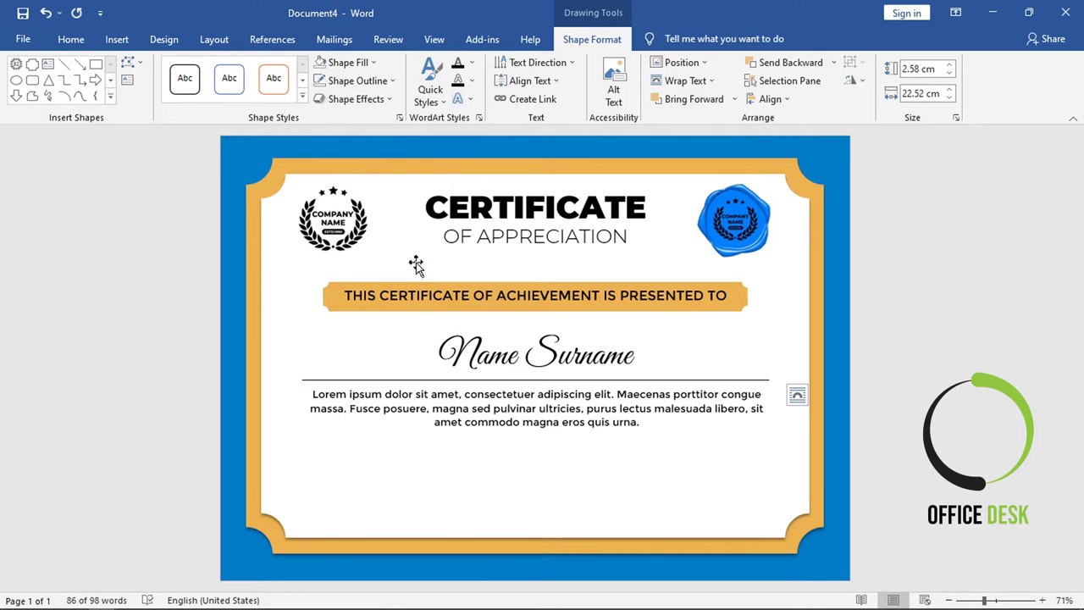
Step: Nudge the lorem ipsum box slightly down so it sits just below the divider line
{"action": "left_click_drag", "start_coordinate": [644, 387], "coordinate": [644, 388]}
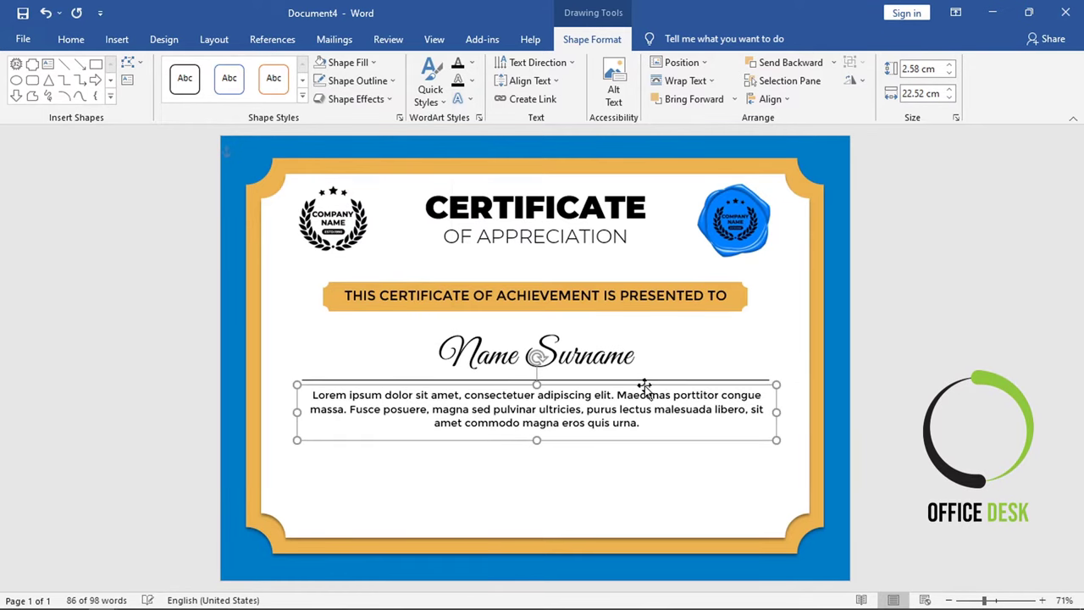
{"action": "left_click", "coordinate": [608, 366]}
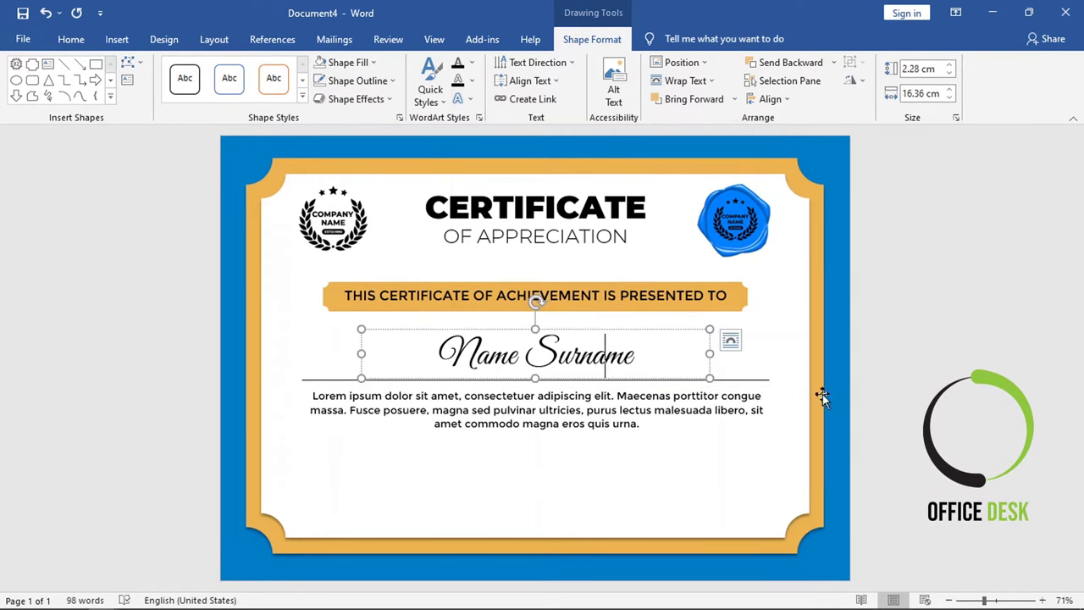
{"action": "left_click", "coordinate": [949, 399]}
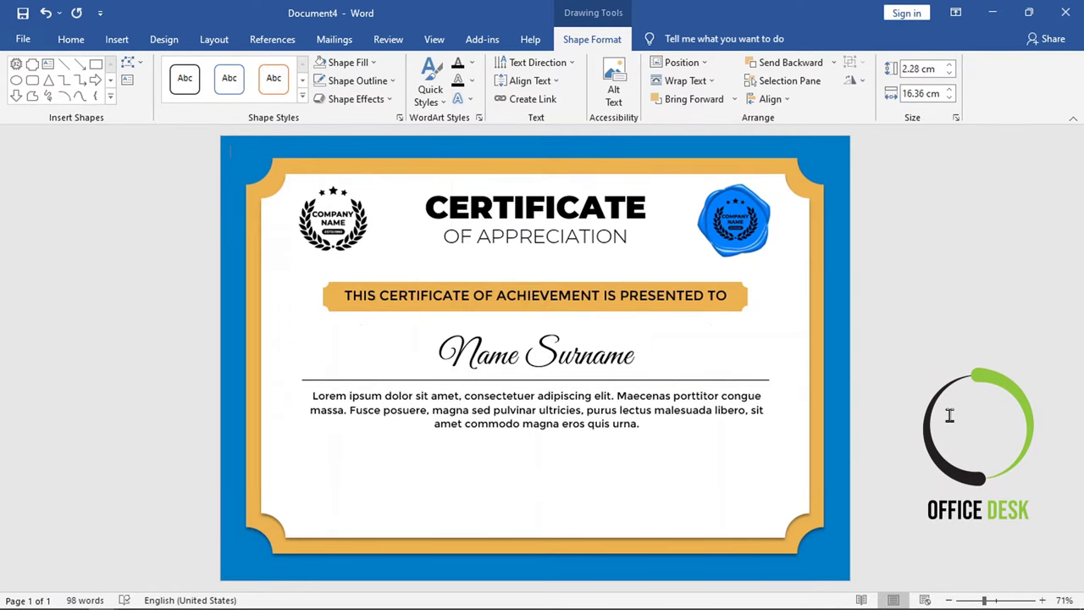
{"action": "left_click", "coordinate": [638, 382]}
{"action": "left_click_drag", "start_coordinate": [636, 387], "coordinate": [636, 389]}
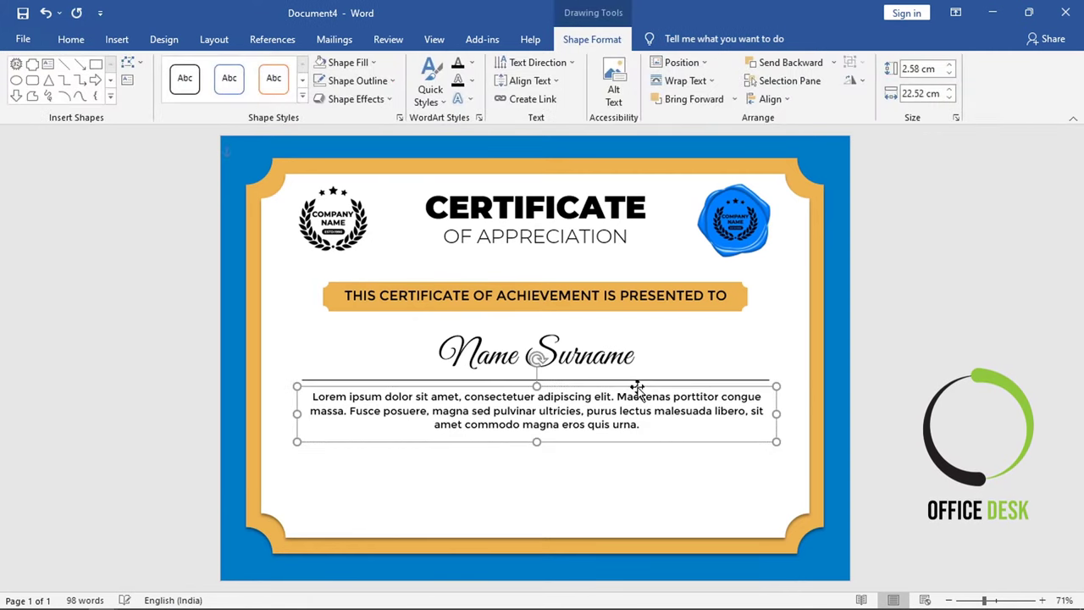
{"action": "left_click", "coordinate": [971, 425]}
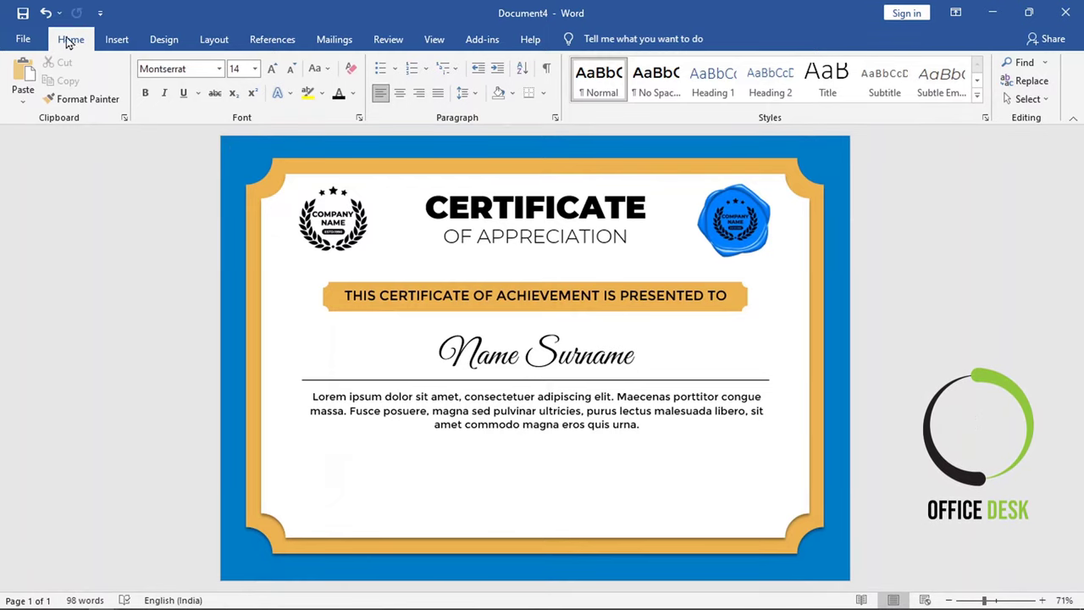
Step: Draw a small text box near the certificate's bottom-left holding the word date
{"action": "left_click", "coordinate": [125, 42]}
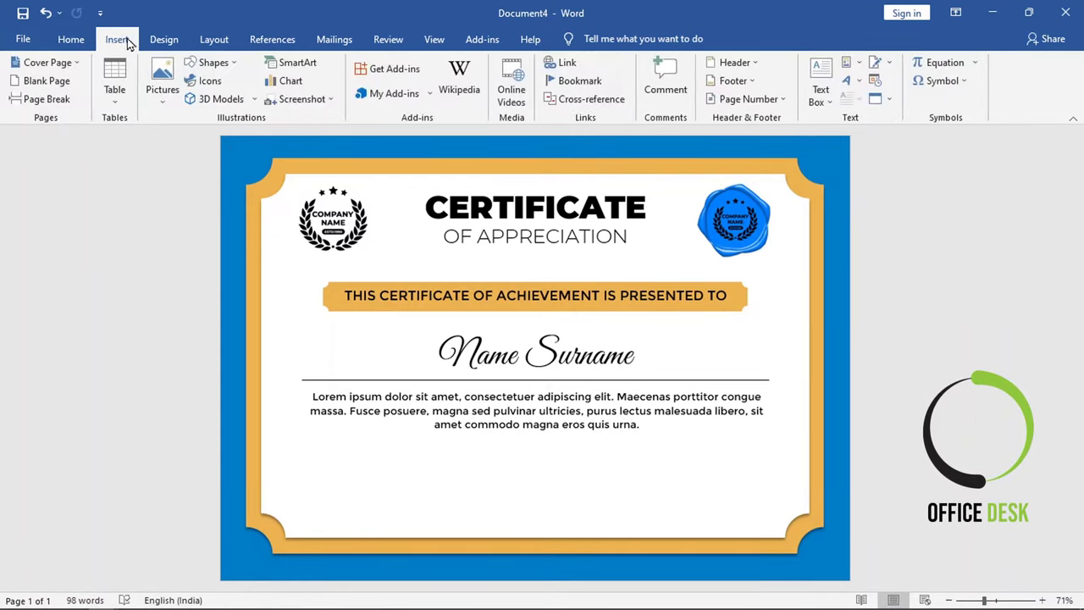
{"action": "left_click", "coordinate": [820, 92]}
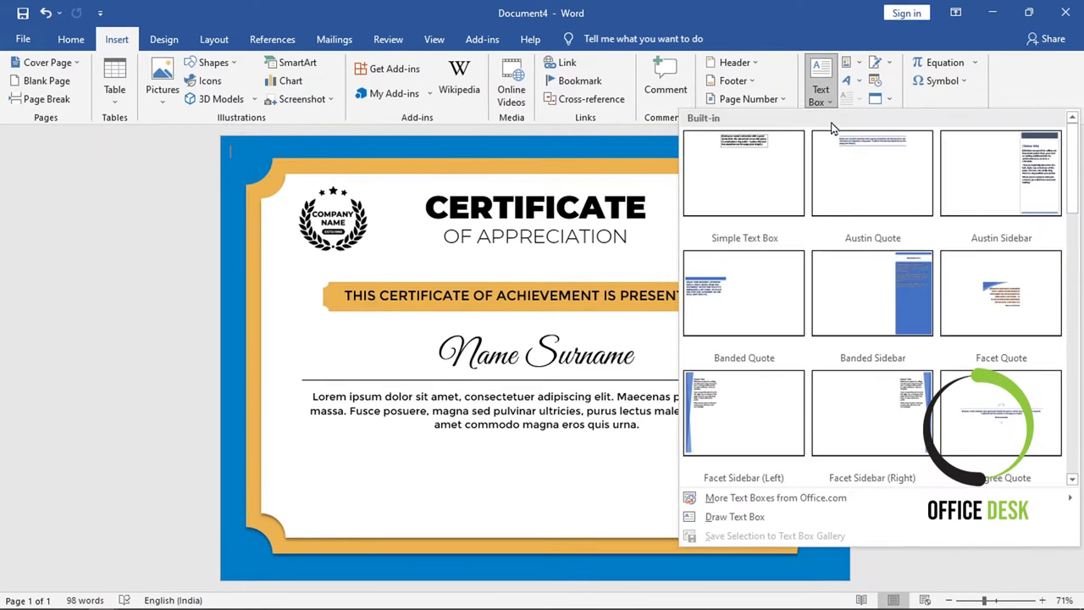
{"action": "left_click", "coordinate": [730, 518]}
{"action": "mouse_move", "coordinate": [290, 469]}
{"action": "left_mouse_down"}
{"action": "mouse_move", "coordinate": [382, 485]}
{"action": "mouse_move", "coordinate": [362, 504]}
{"action": "left_mouse_up"}
{"action": "type", "text": "date"}
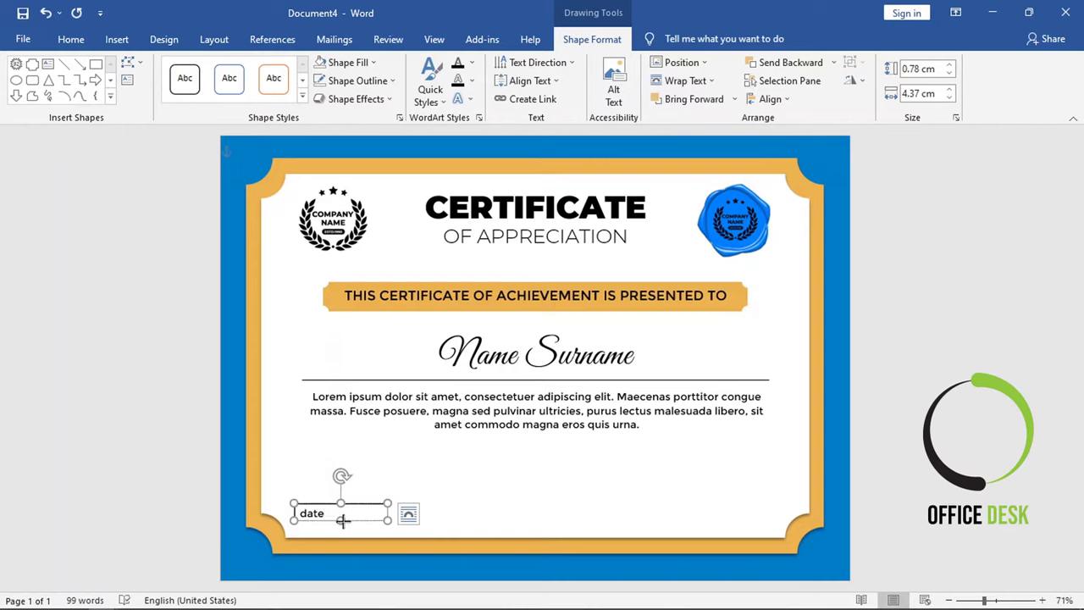
{"action": "left_click_drag", "start_coordinate": [342, 520], "coordinate": [259, 509]}
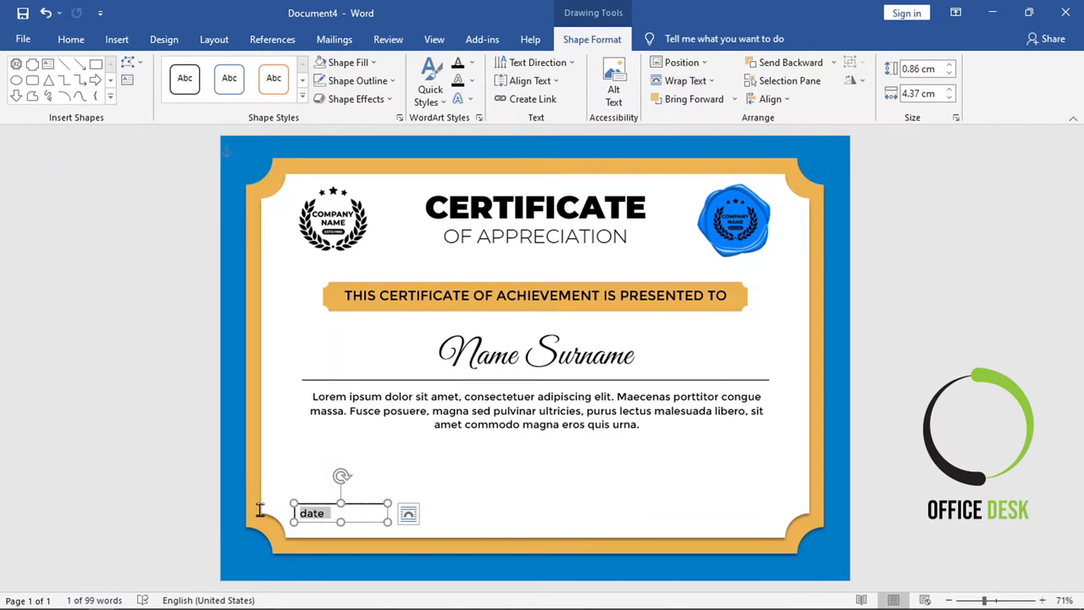
Step: Make the label UPPERCASE DATE and centre it in its box
{"action": "left_click", "coordinate": [72, 42]}
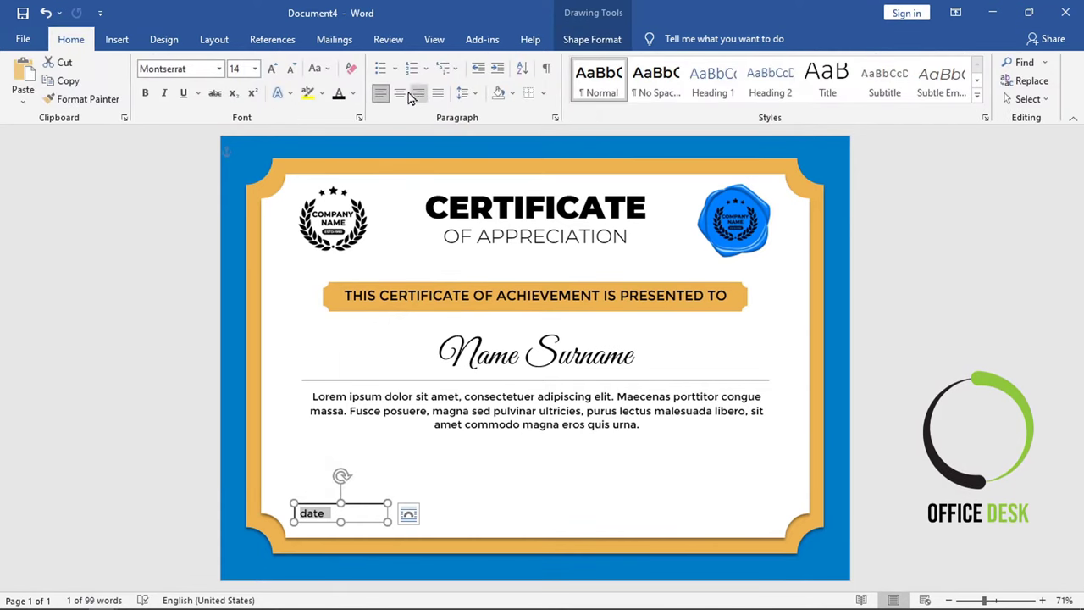
{"action": "left_click", "coordinate": [322, 76]}
{"action": "left_click", "coordinate": [344, 126]}
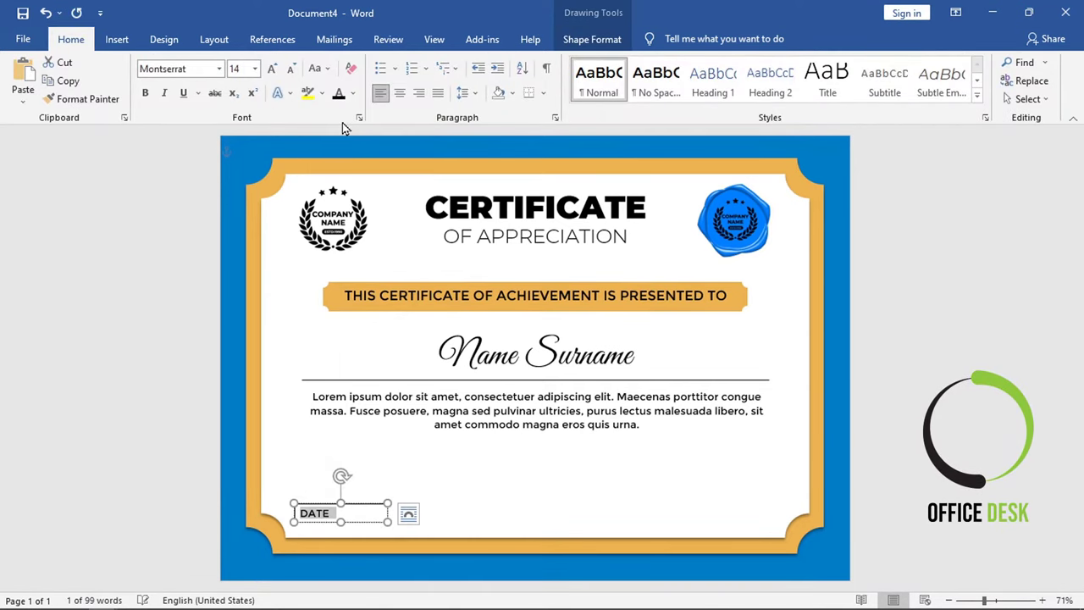
{"action": "left_click", "coordinate": [399, 93]}
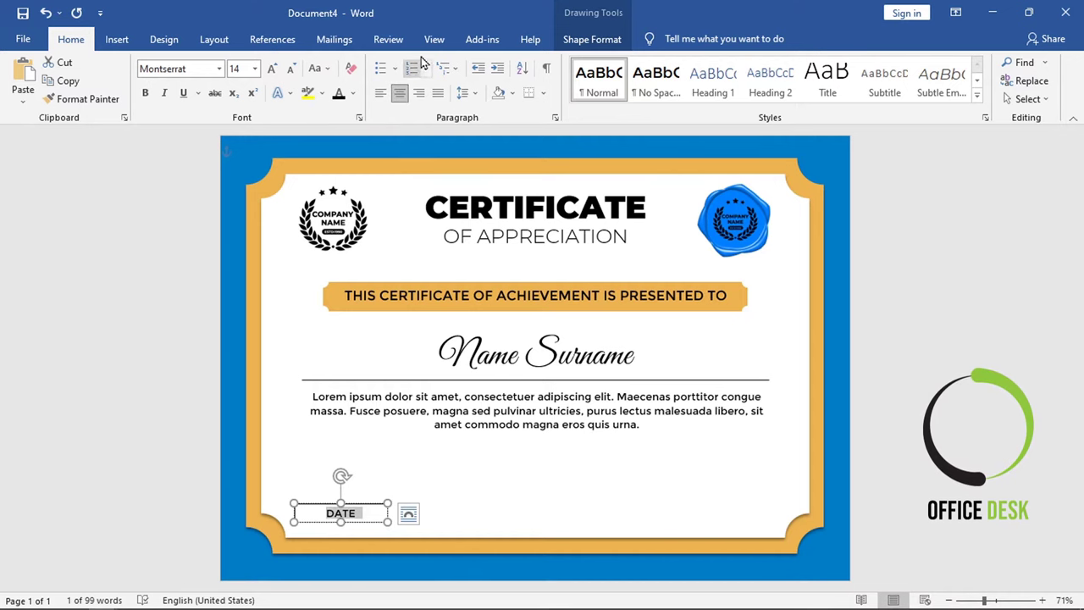
Step: Remove the DATE box's outline and background fill
{"action": "left_click", "coordinate": [592, 39]}
{"action": "left_click", "coordinate": [351, 81]}
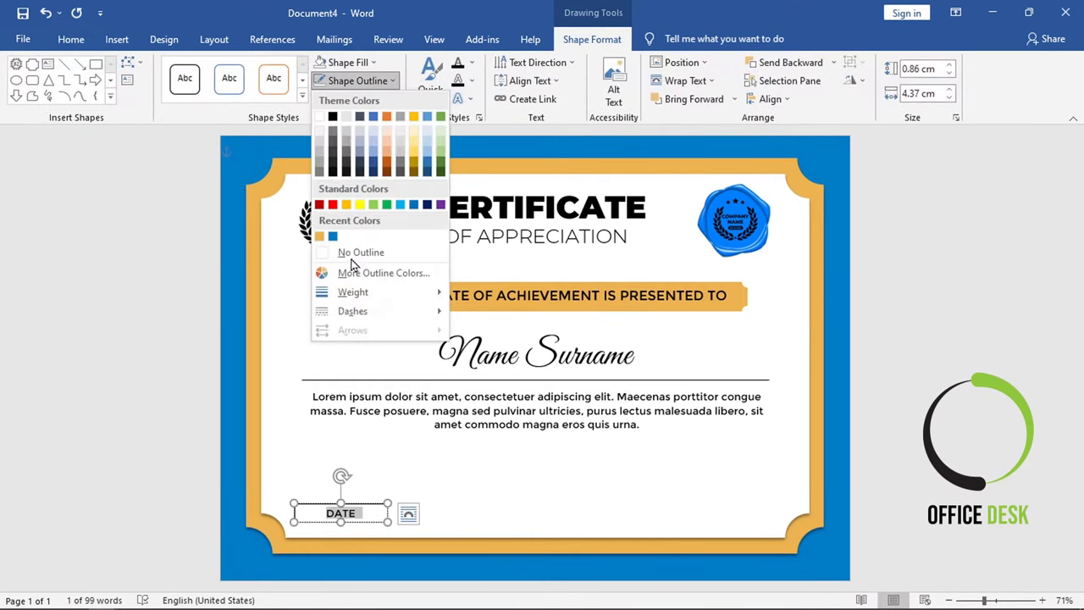
{"action": "left_click", "coordinate": [350, 258]}
{"action": "left_click", "coordinate": [345, 62]}
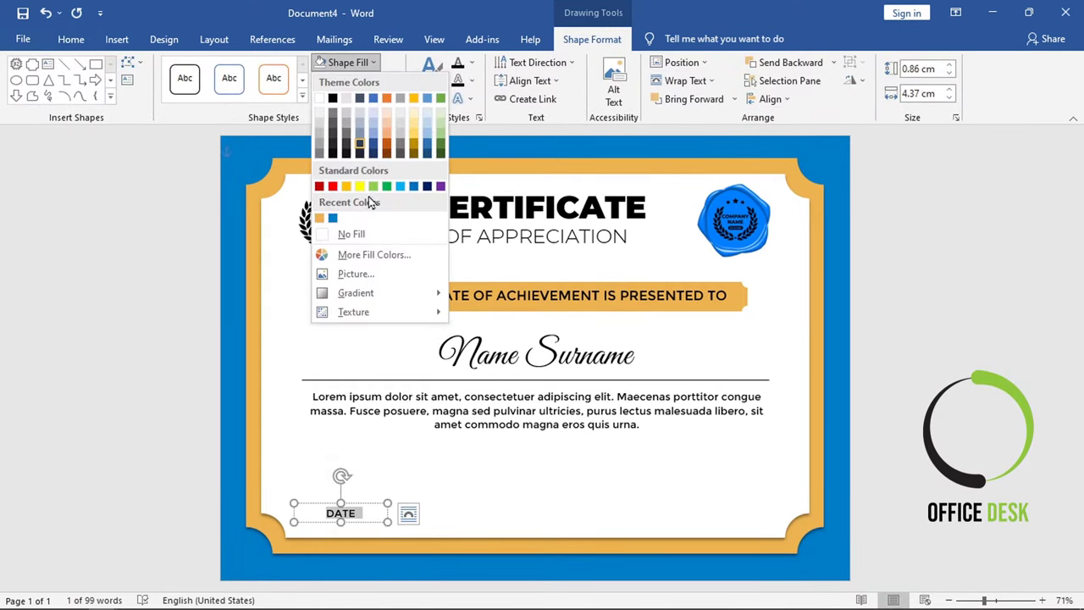
{"action": "left_click", "coordinate": [366, 235]}
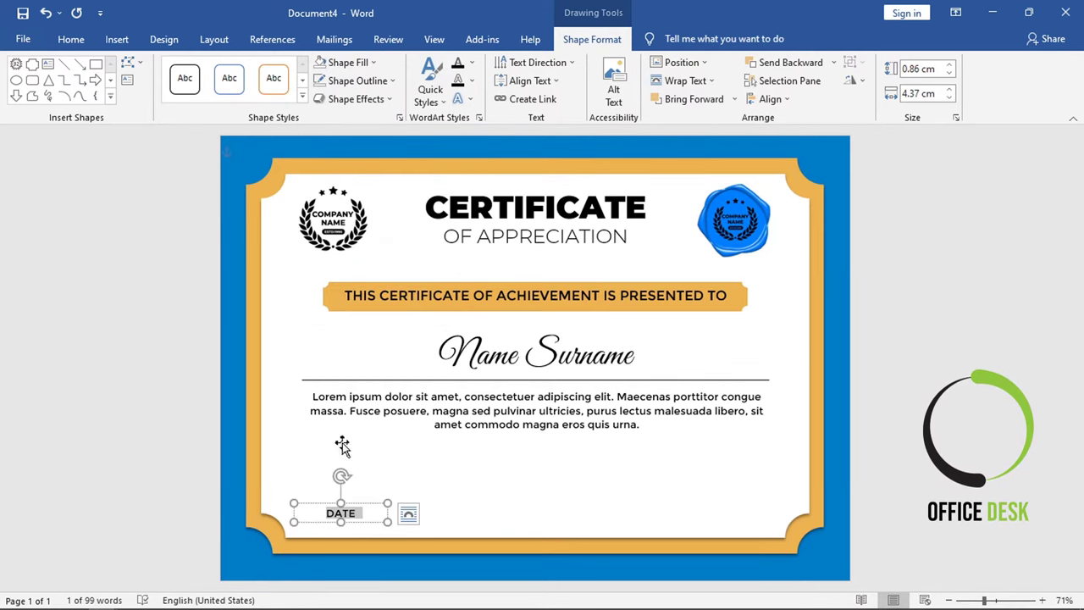
{"action": "left_click", "coordinate": [117, 39]}
Step: Draw a short black horizontal line just above the DATE label
{"action": "left_click", "coordinate": [212, 61]}
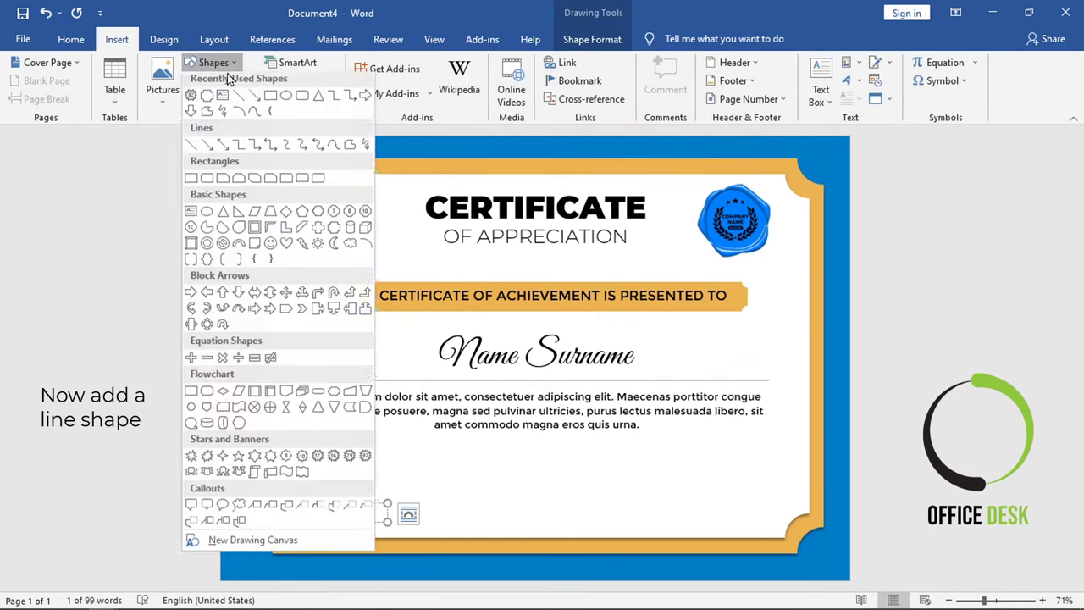
{"action": "left_click", "coordinate": [251, 100]}
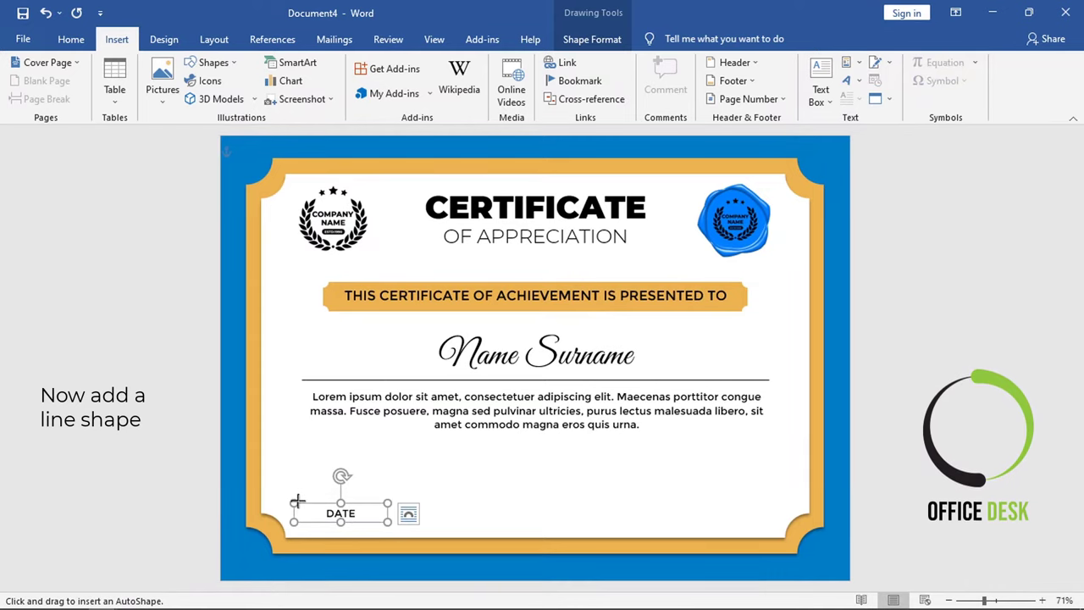
{"action": "left_click_drag", "start_coordinate": [295, 501], "coordinate": [319, 501]}
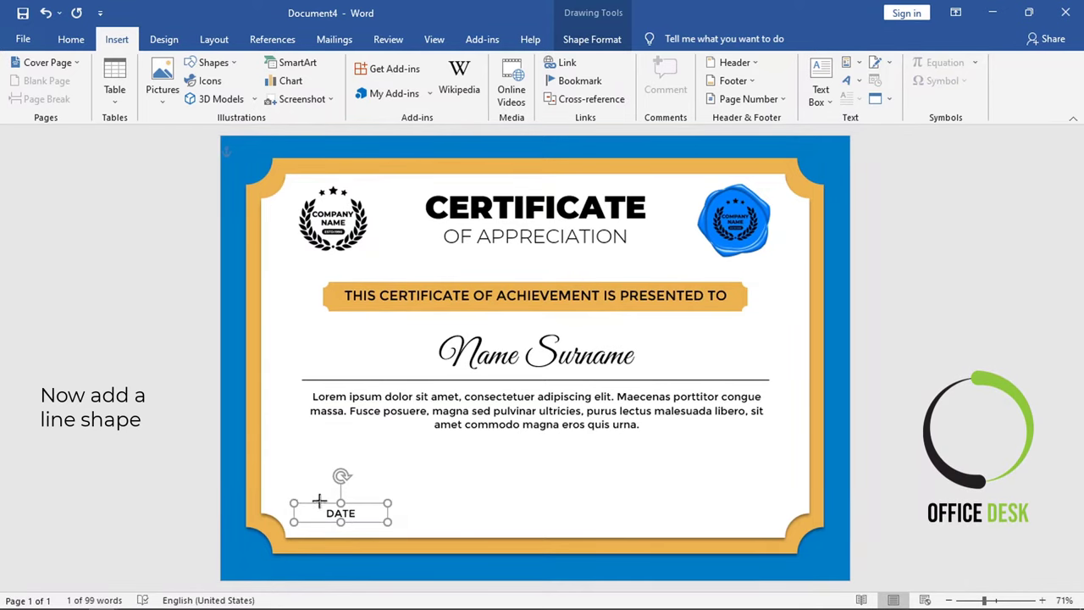
{"action": "left_click_drag", "start_coordinate": [398, 502], "coordinate": [389, 501]}
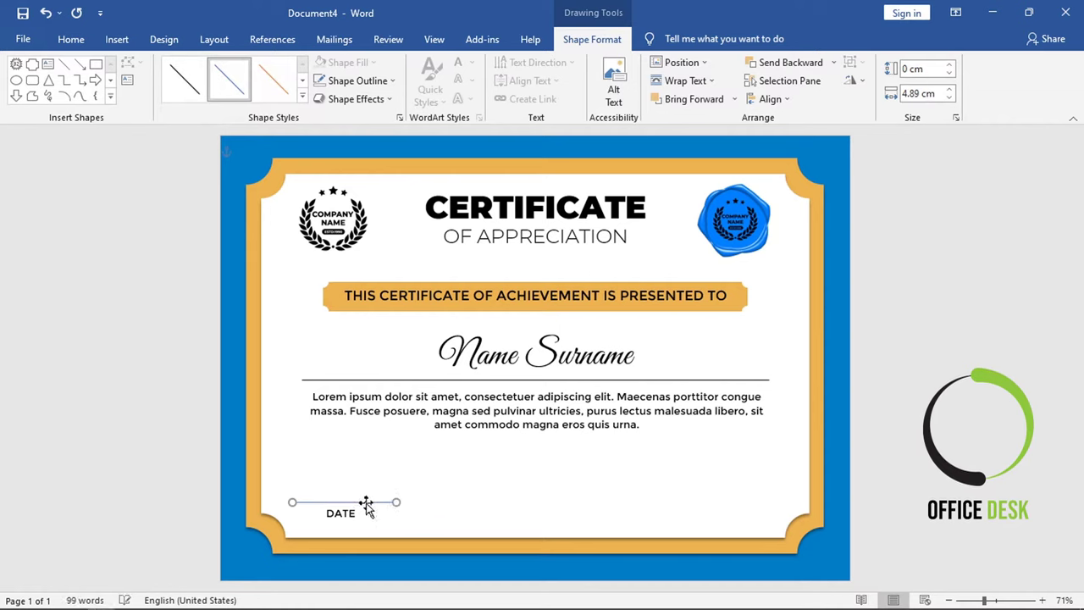
{"action": "left_click", "coordinate": [339, 80]}
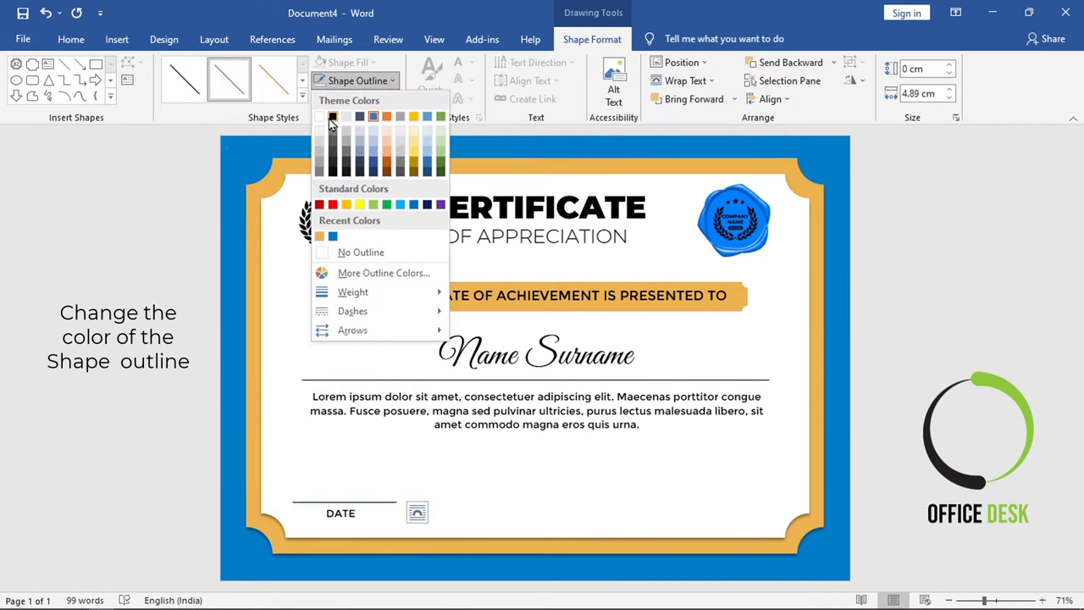
{"action": "left_click", "coordinate": [332, 117]}
Step: Align the line and the DATE box centred on each other, leaving both selected
{"action": "left_click", "coordinate": [346, 512]}
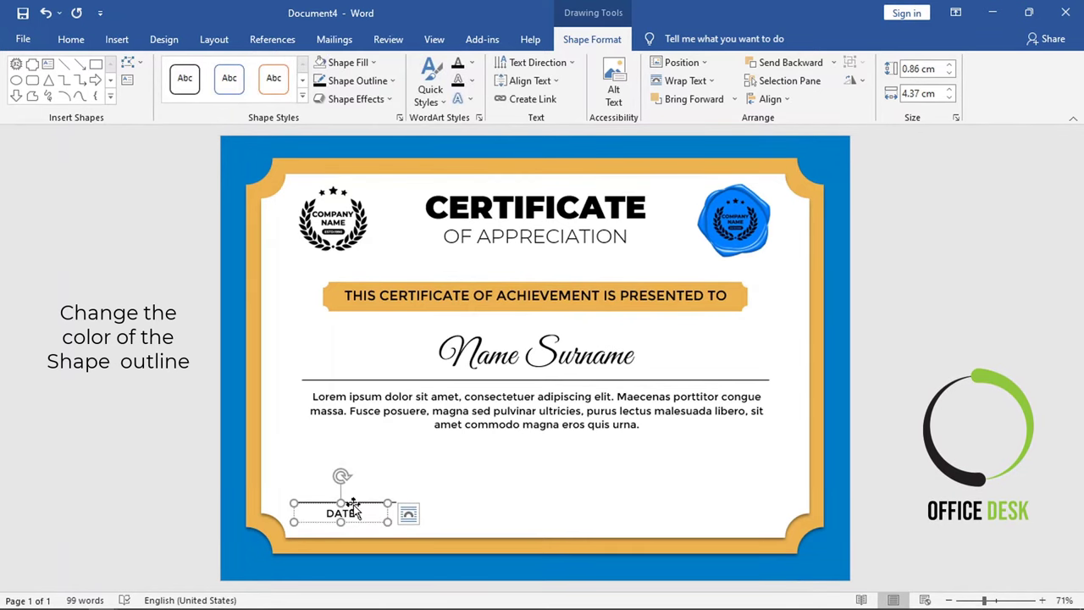
{"action": "left_click", "coordinate": [504, 522]}
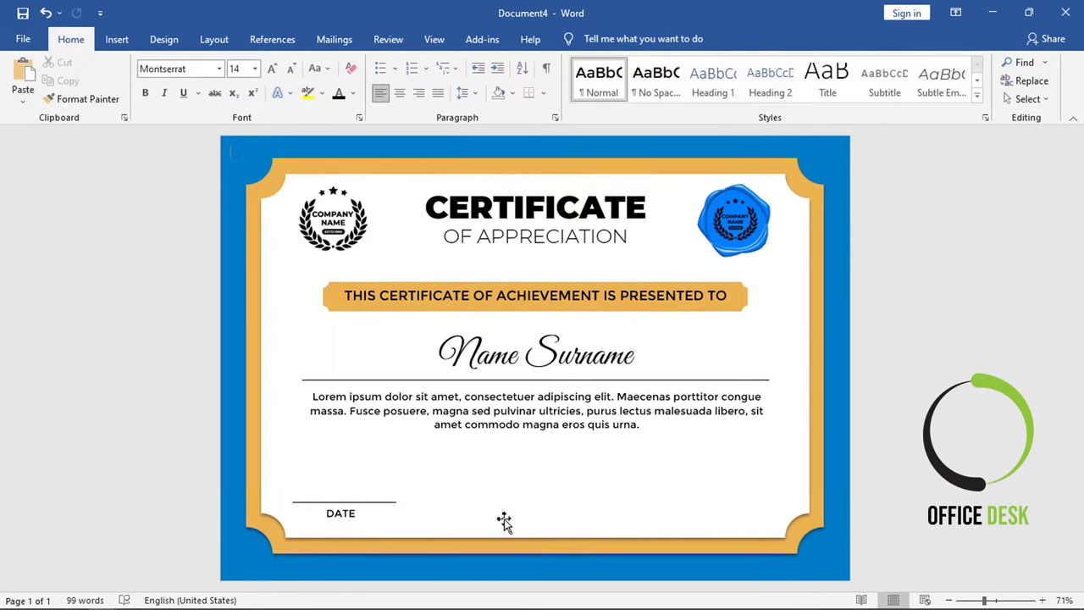
{"action": "left_click", "coordinate": [392, 503]}
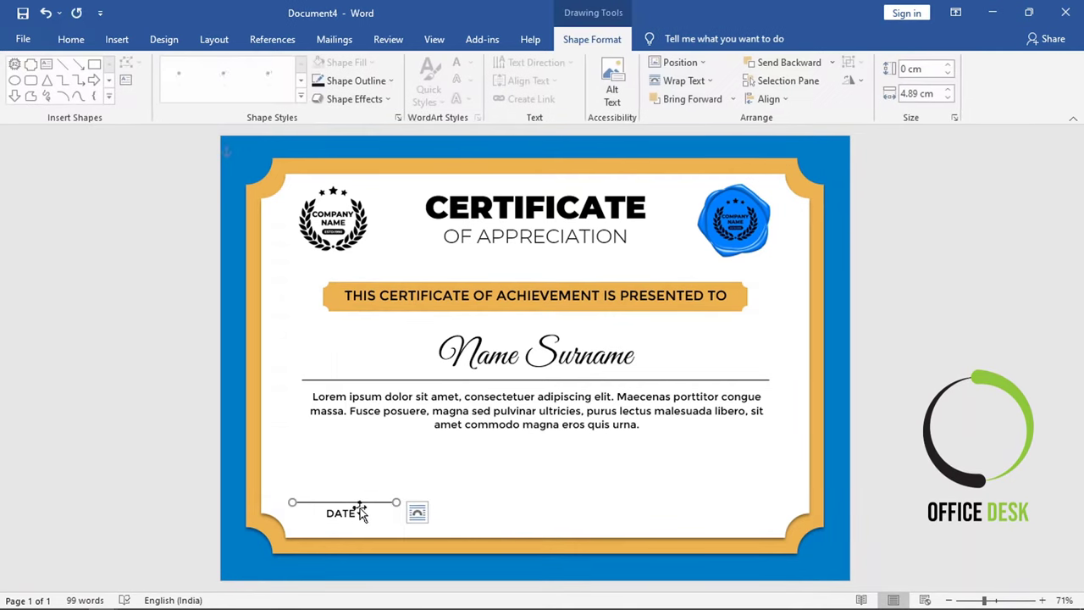
{"action": "left_click", "coordinate": [352, 512], "text": "shift"}
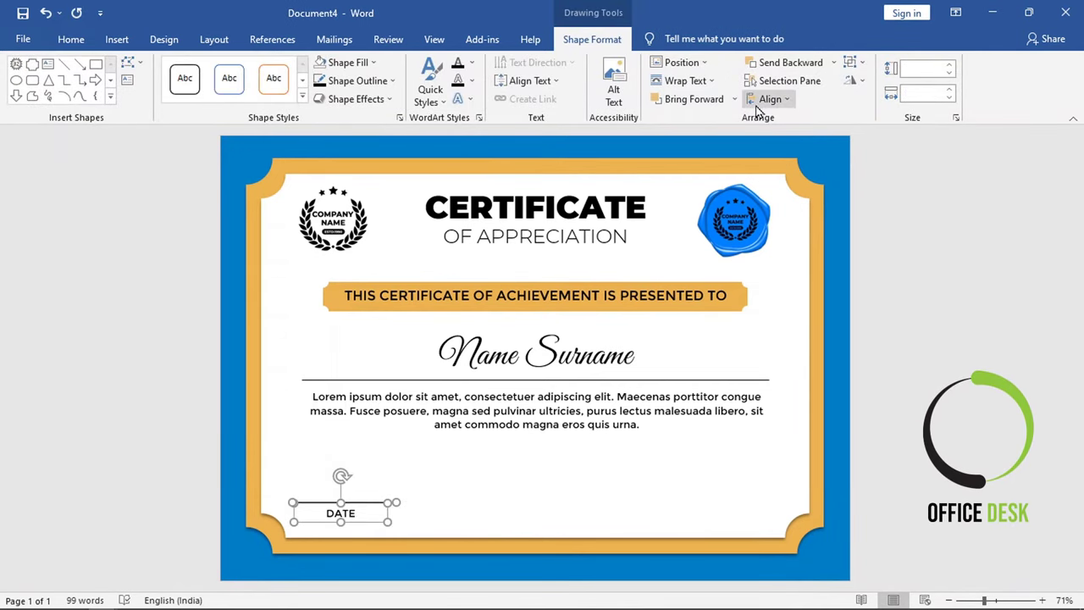
{"action": "left_click", "coordinate": [769, 99]}
{"action": "left_click", "coordinate": [775, 144]}
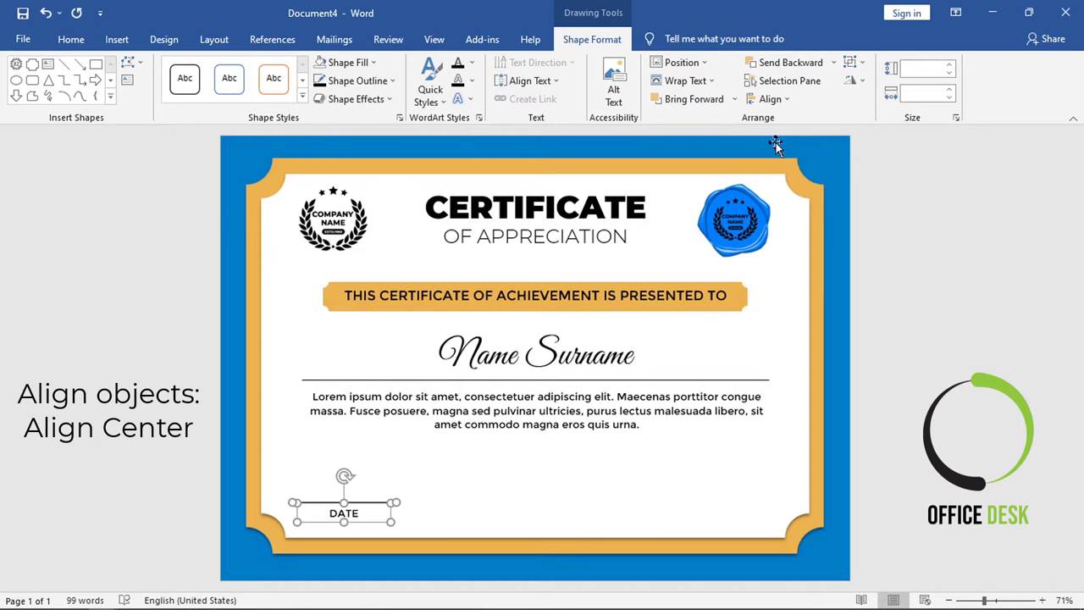
{"action": "left_click", "coordinate": [761, 408]}
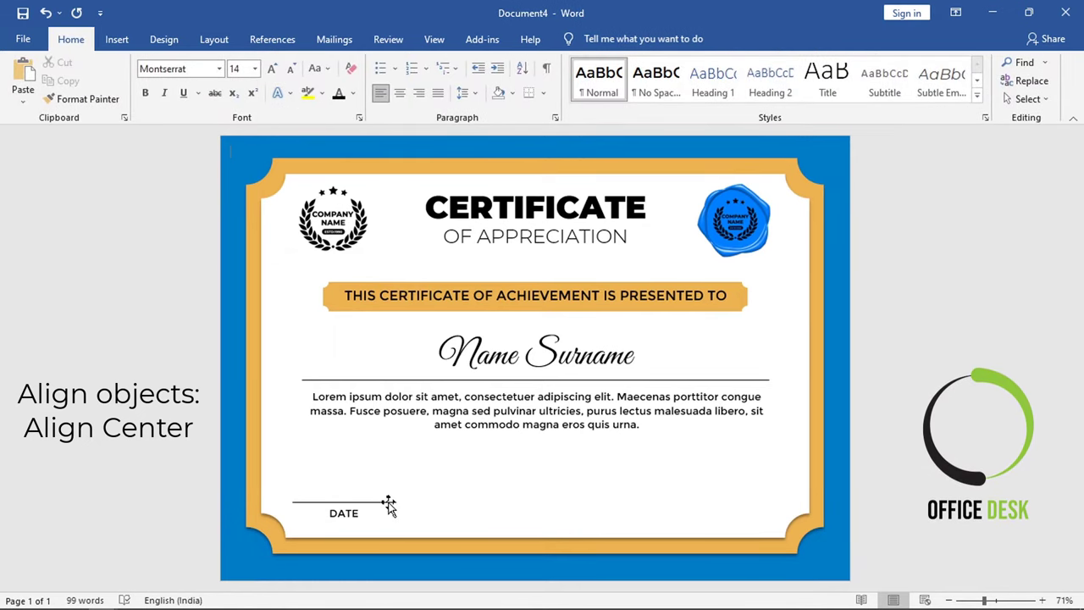
{"action": "left_click", "coordinate": [388, 502]}
{"action": "left_click", "coordinate": [349, 509], "text": "shift"}
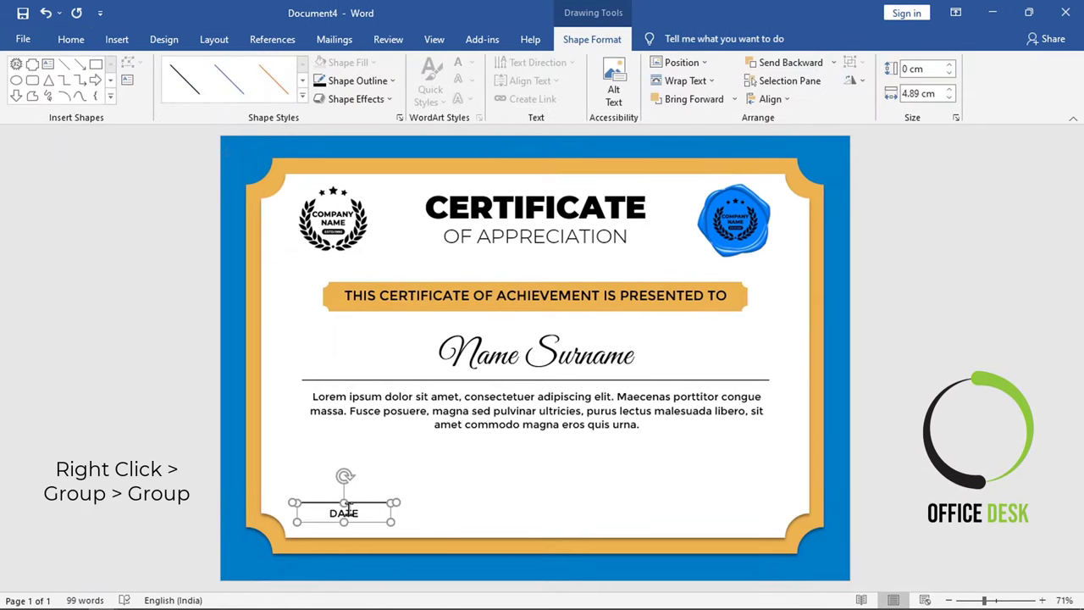
Step: Group the line with the DATE box and shift the group slightly right
{"action": "right_click", "coordinate": [356, 508]}
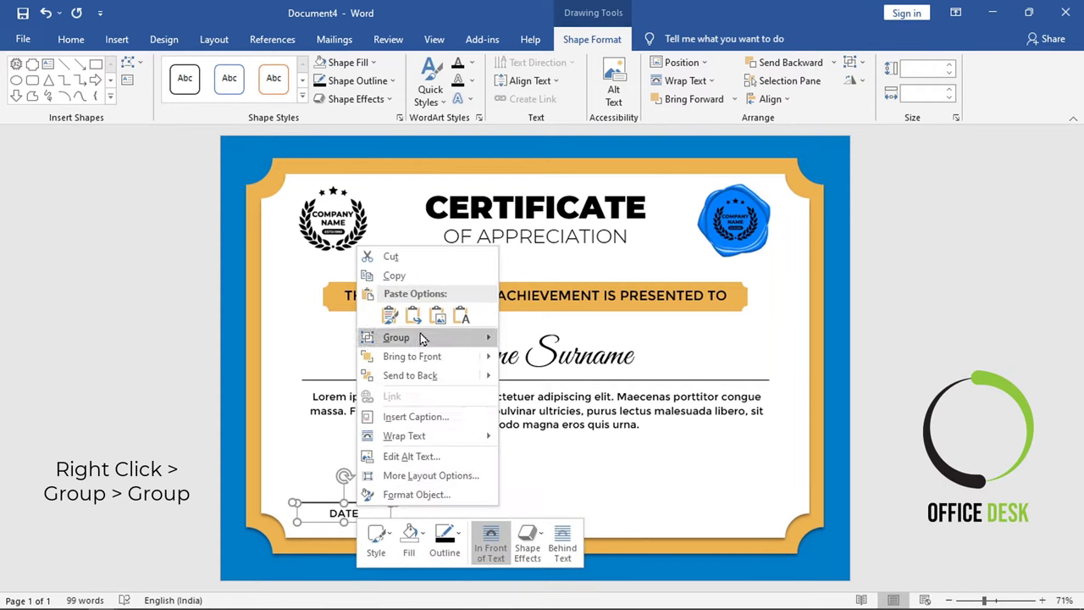
{"action": "mouse_move", "coordinate": [421, 338]}
{"action": "left_click", "coordinate": [530, 340]}
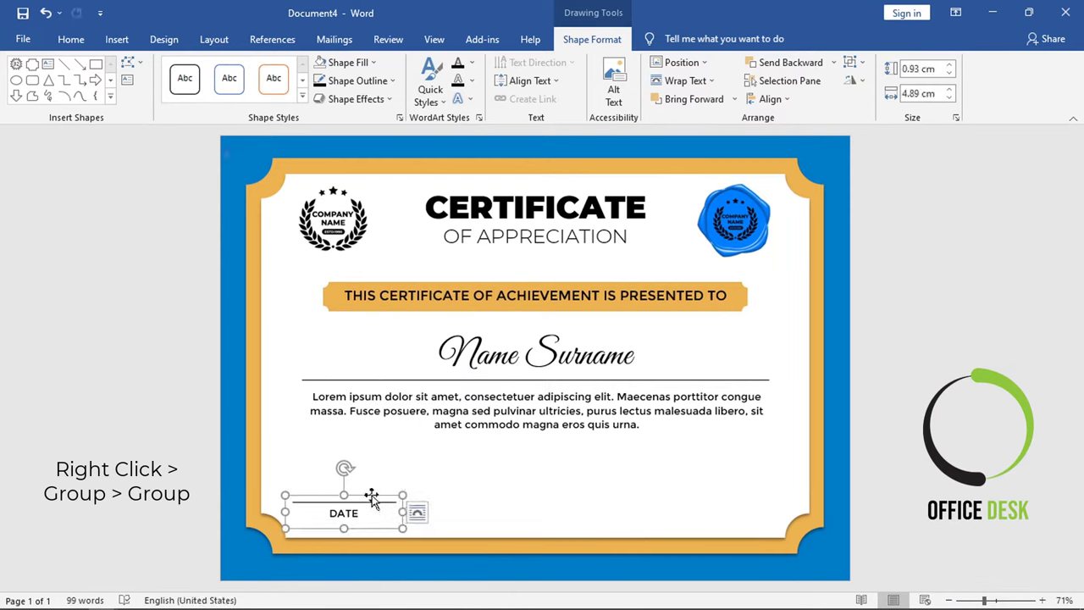
{"action": "left_click_drag", "start_coordinate": [371, 497], "coordinate": [394, 500]}
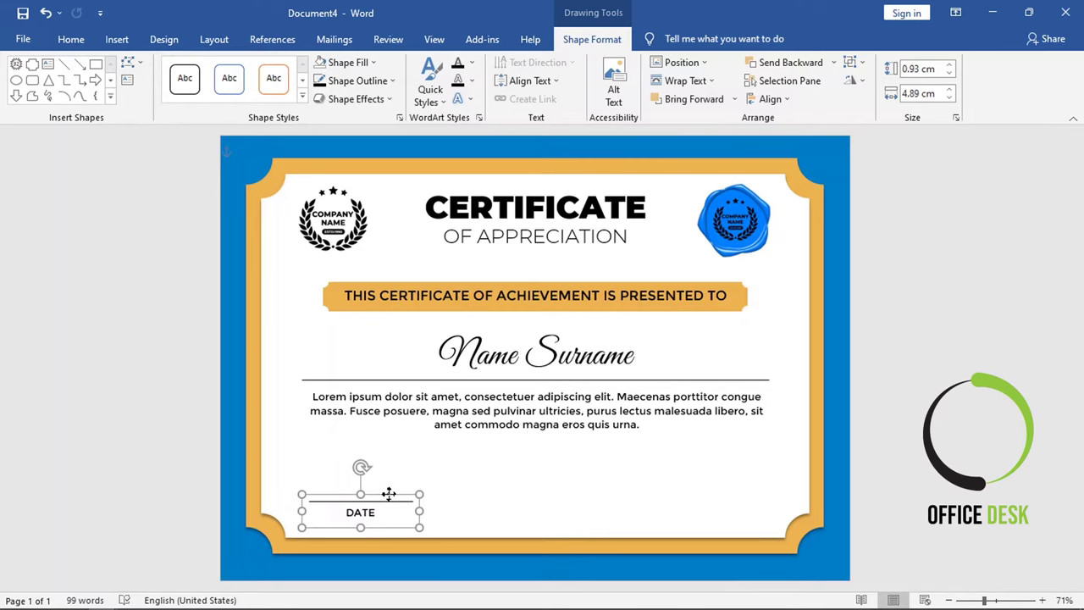
Step: Duplicate the DATE group to the bottom right and relabel the copy Signature
{"action": "key", "text": "ctrl+c"}
{"action": "key", "text": "ctrl+v"}
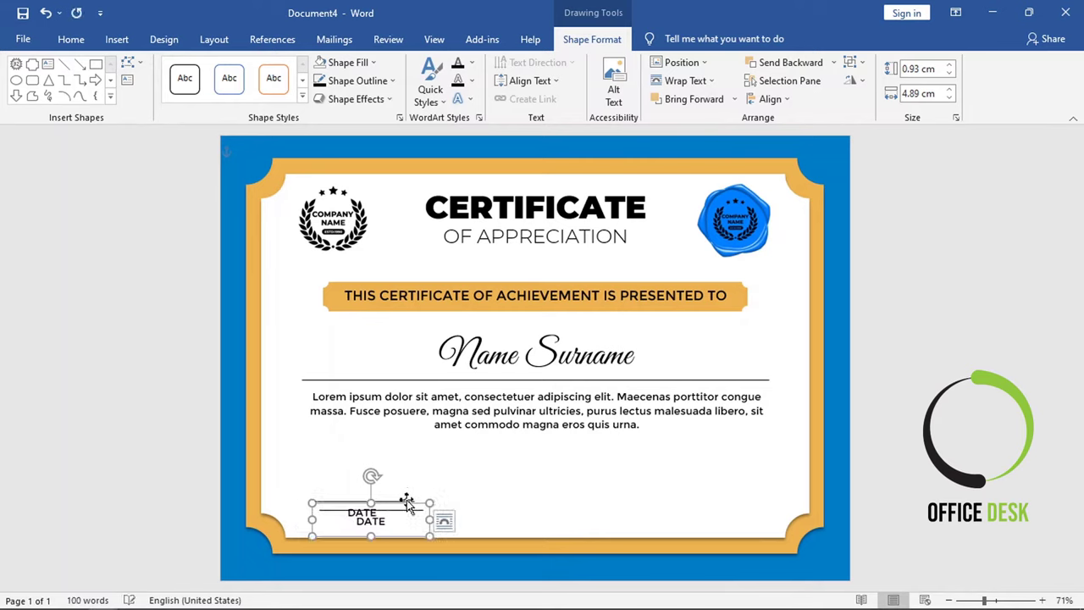
{"action": "left_click_drag", "start_coordinate": [438, 509], "coordinate": [754, 494]}
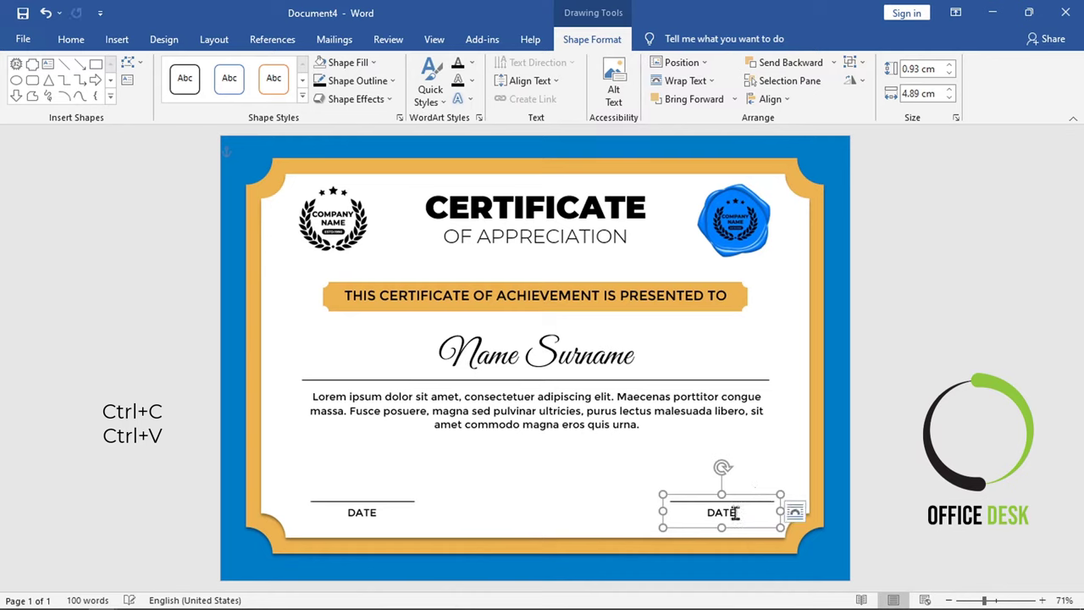
{"action": "left_click", "coordinate": [754, 518]}
{"action": "left_click_drag", "start_coordinate": [745, 512], "coordinate": [597, 510]}
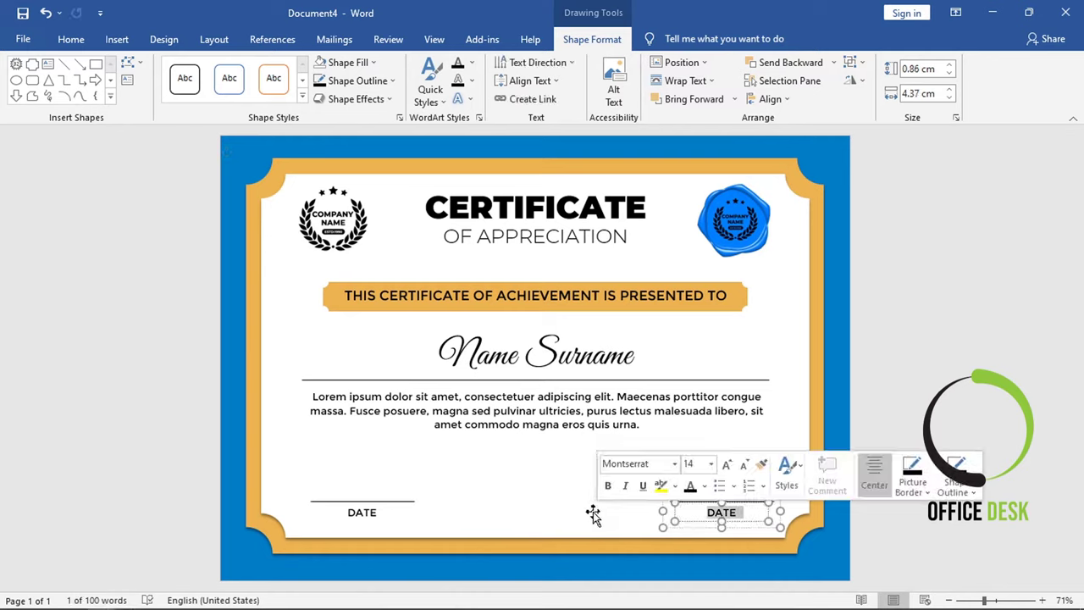
{"action": "type", "text": "Signat"}
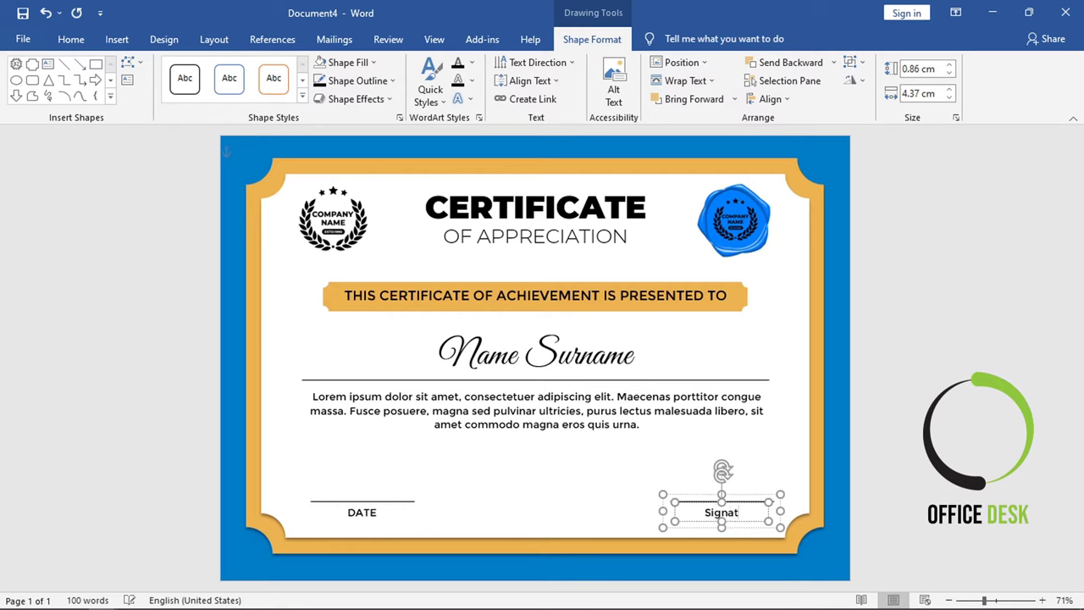
{"action": "type", "text": "ure"}
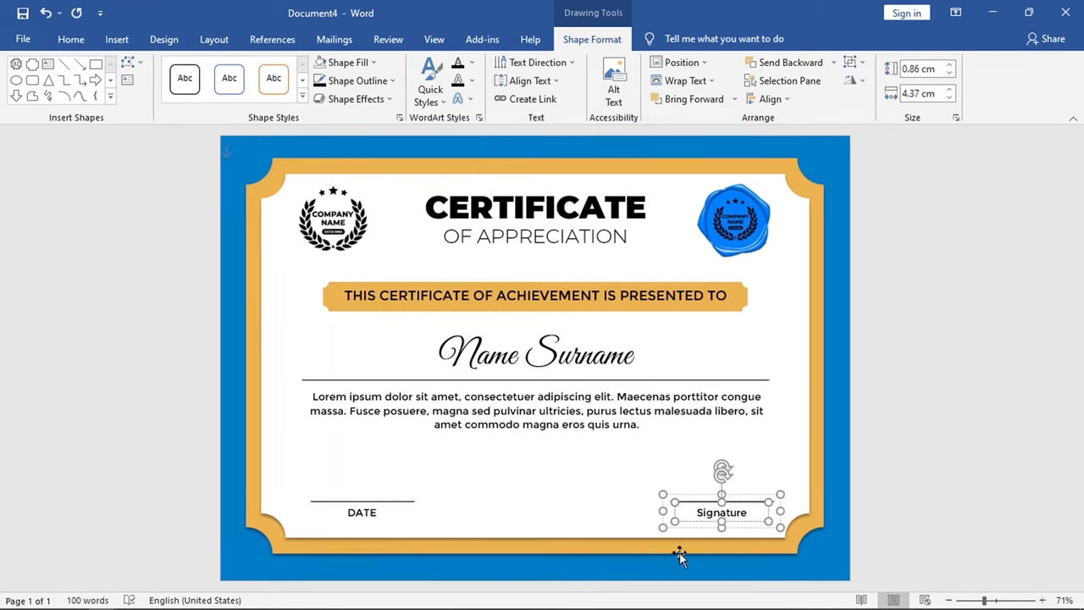
{"action": "left_click_drag", "start_coordinate": [721, 520], "coordinate": [721, 523]}
{"action": "left_click", "coordinate": [940, 511]}
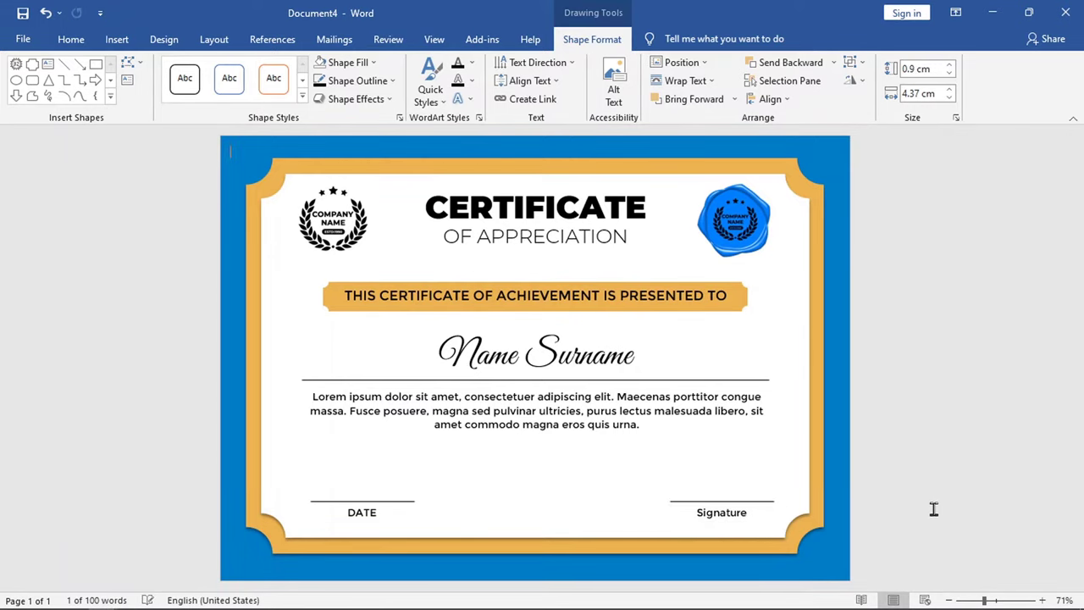
Step: Bottom-align the DATE and Signature line groups
{"action": "left_click", "coordinate": [744, 505]}
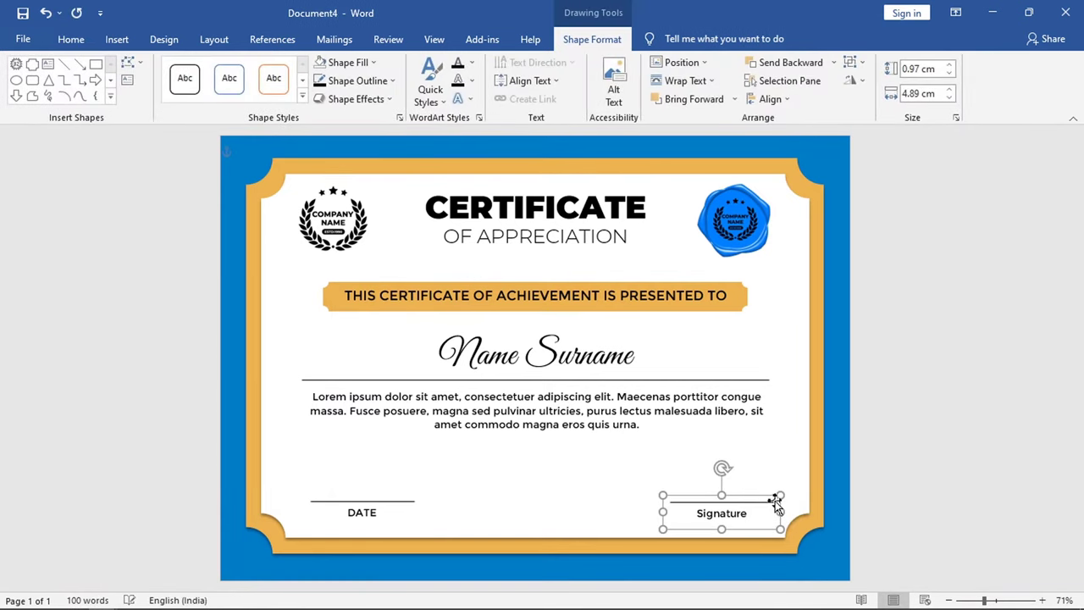
{"action": "left_click", "coordinate": [400, 504]}
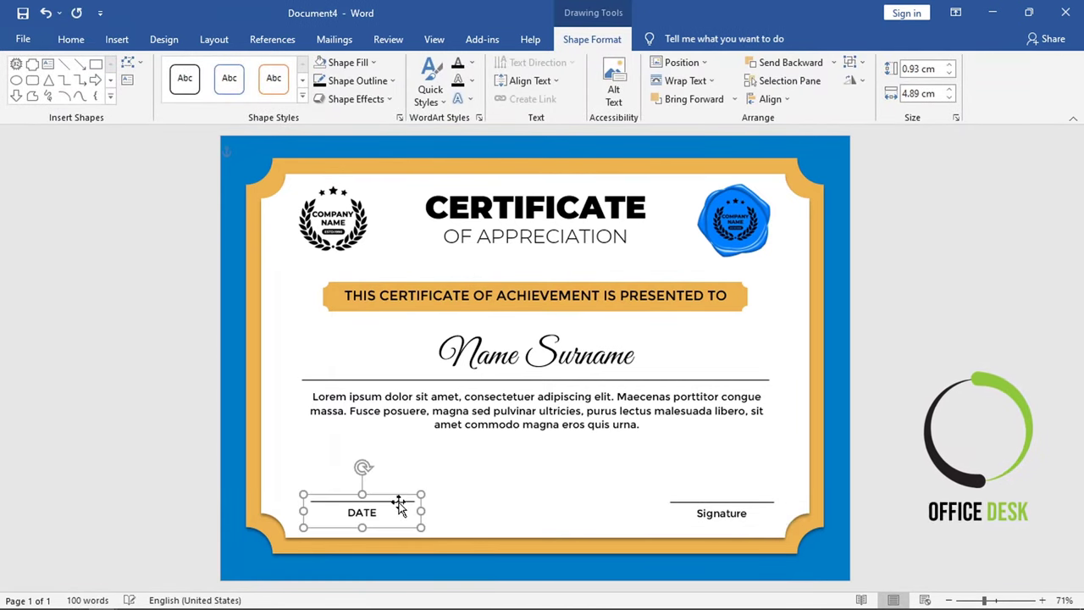
{"action": "left_click", "coordinate": [715, 506], "text": "shift"}
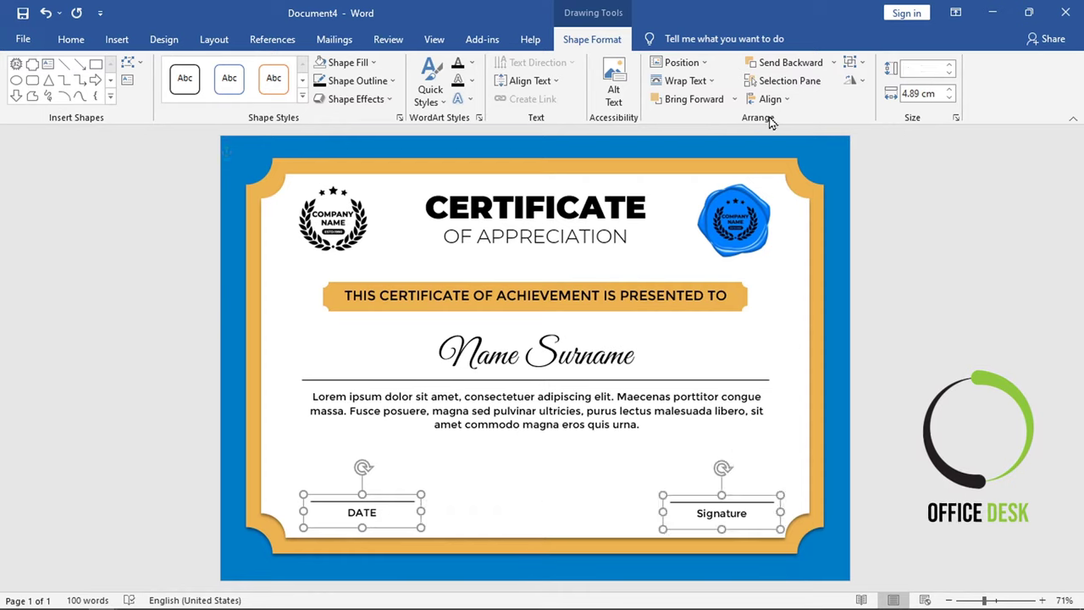
{"action": "left_click", "coordinate": [770, 99]}
{"action": "left_click", "coordinate": [784, 216]}
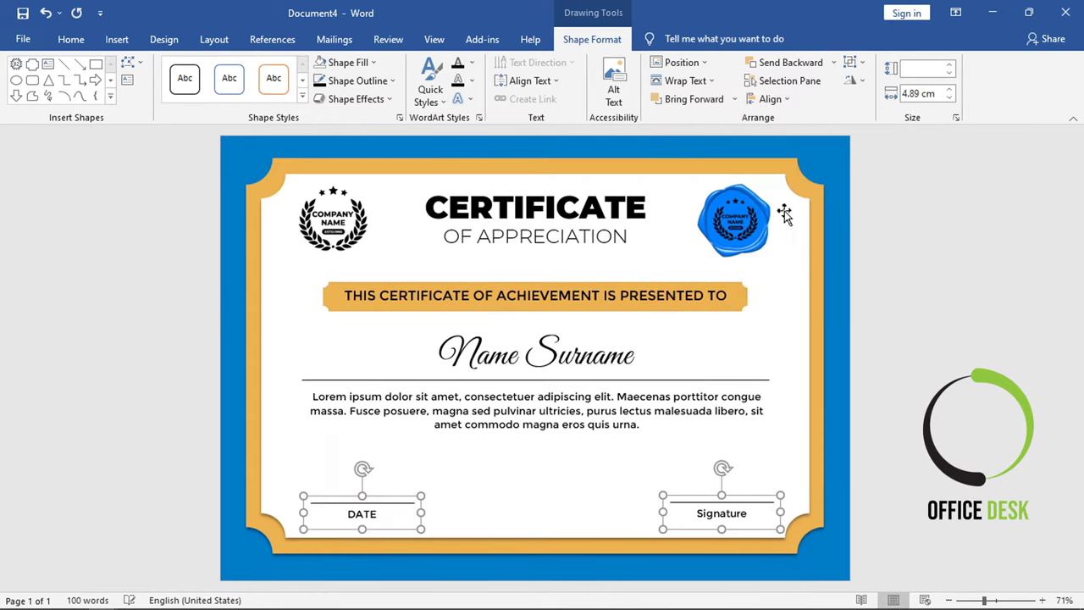
{"action": "left_click", "coordinate": [984, 436]}
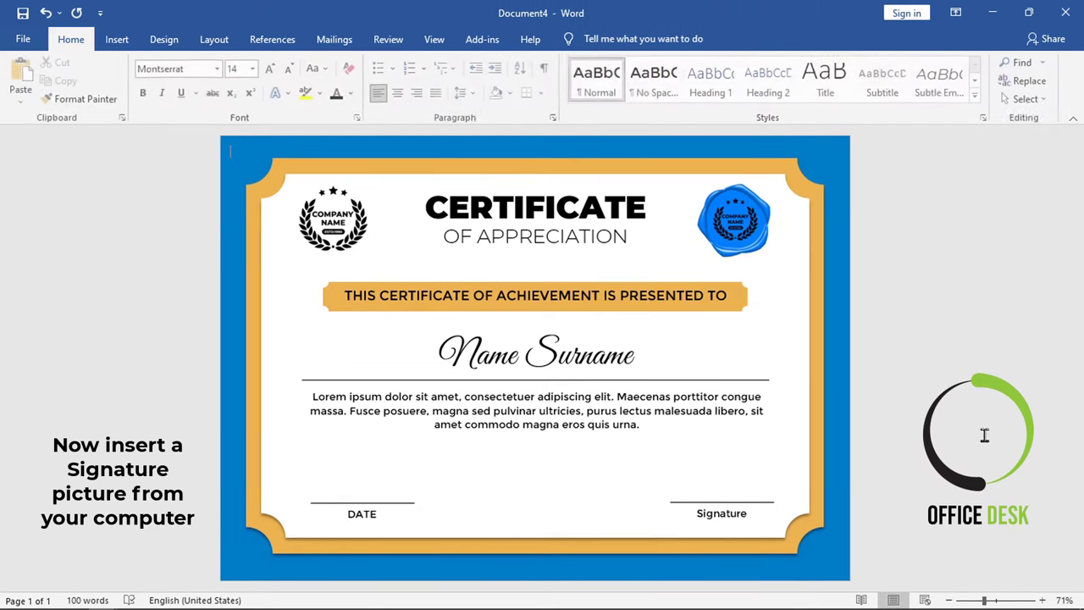
Step: Insert Picture1 from the device, set it In Front of Text, and place it above the Signature line
{"action": "left_click", "coordinate": [117, 39]}
{"action": "left_click", "coordinate": [167, 99]}
{"action": "left_click", "coordinate": [194, 139]}
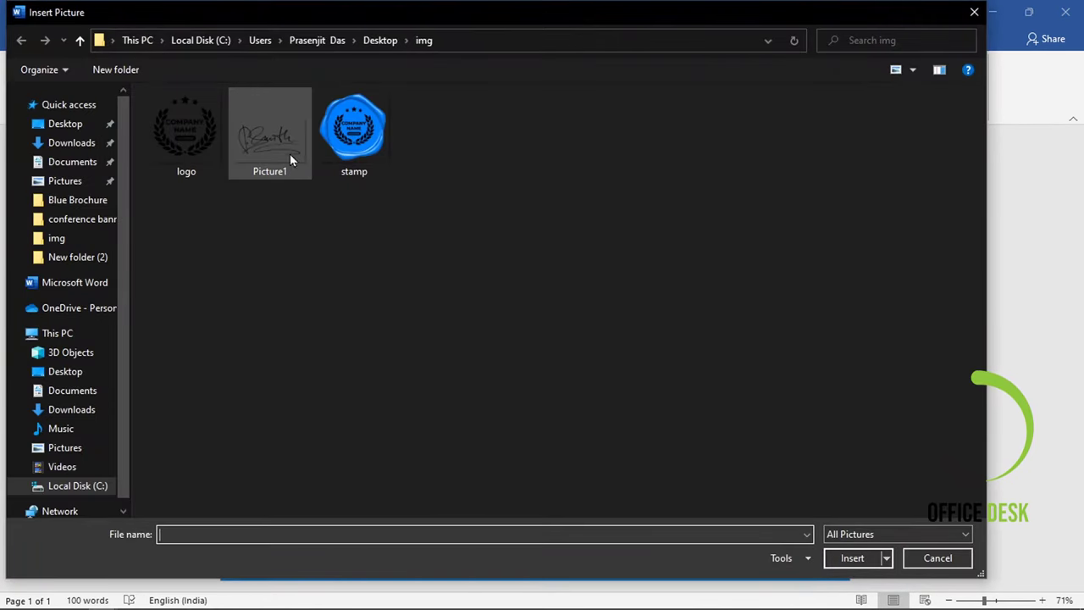
{"action": "left_click", "coordinate": [244, 136]}
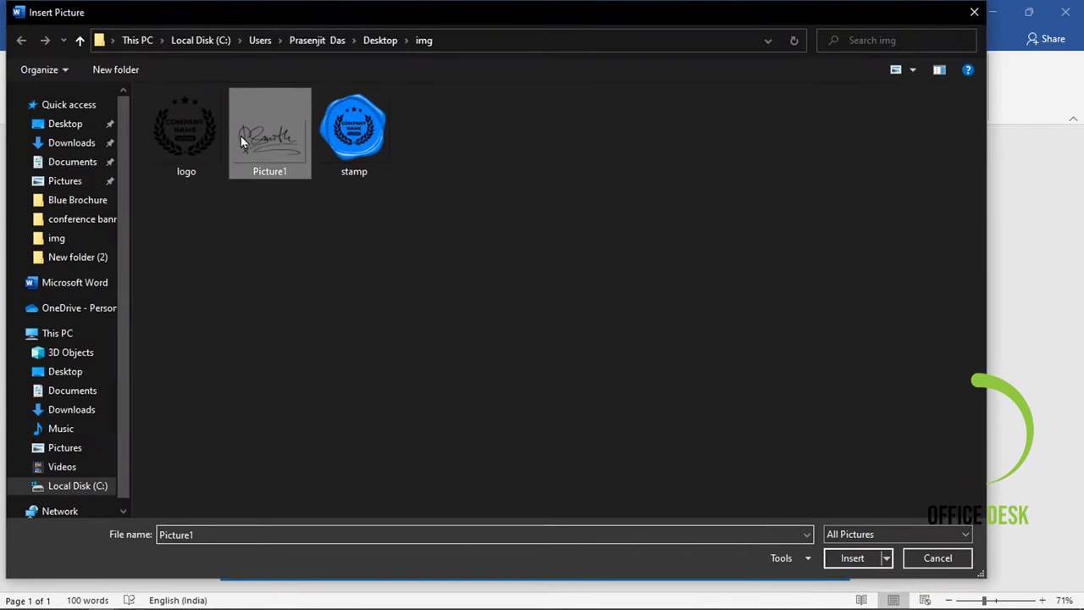
{"action": "left_click", "coordinate": [853, 558]}
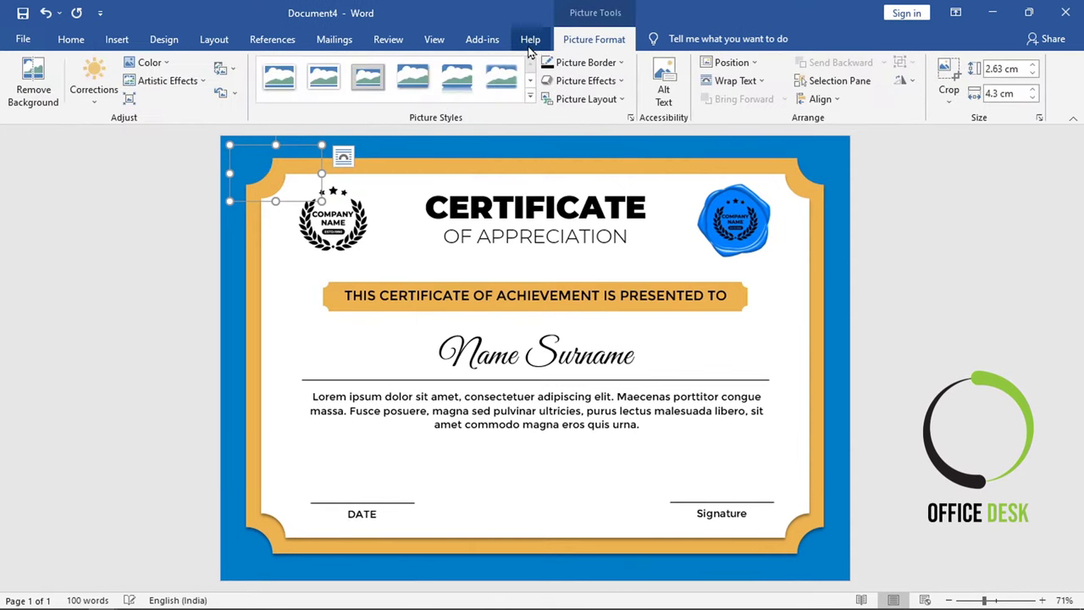
{"action": "left_click", "coordinate": [735, 82]}
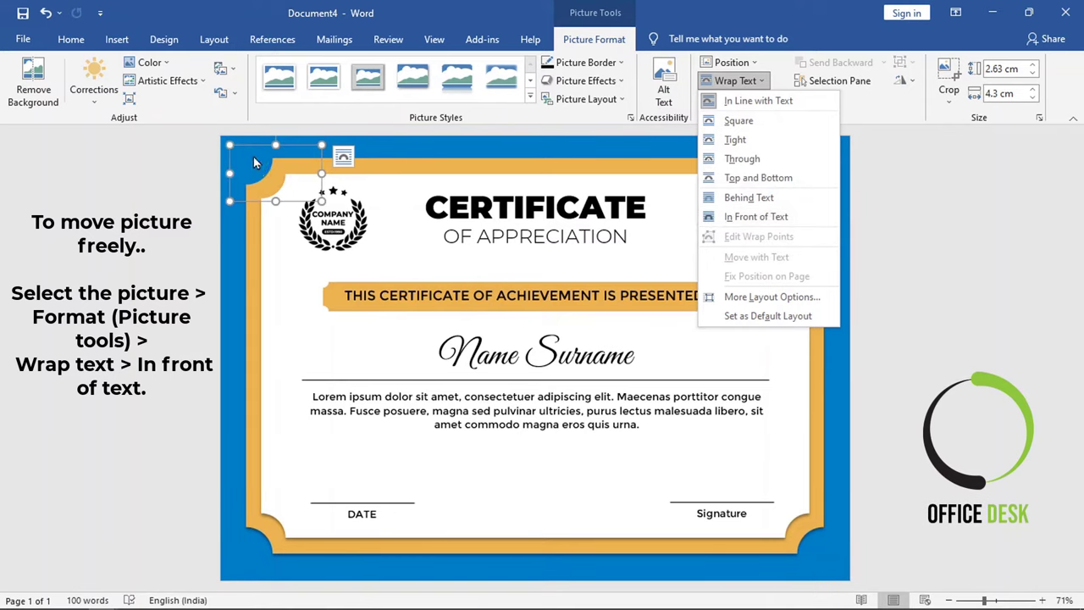
{"action": "left_click", "coordinate": [756, 217]}
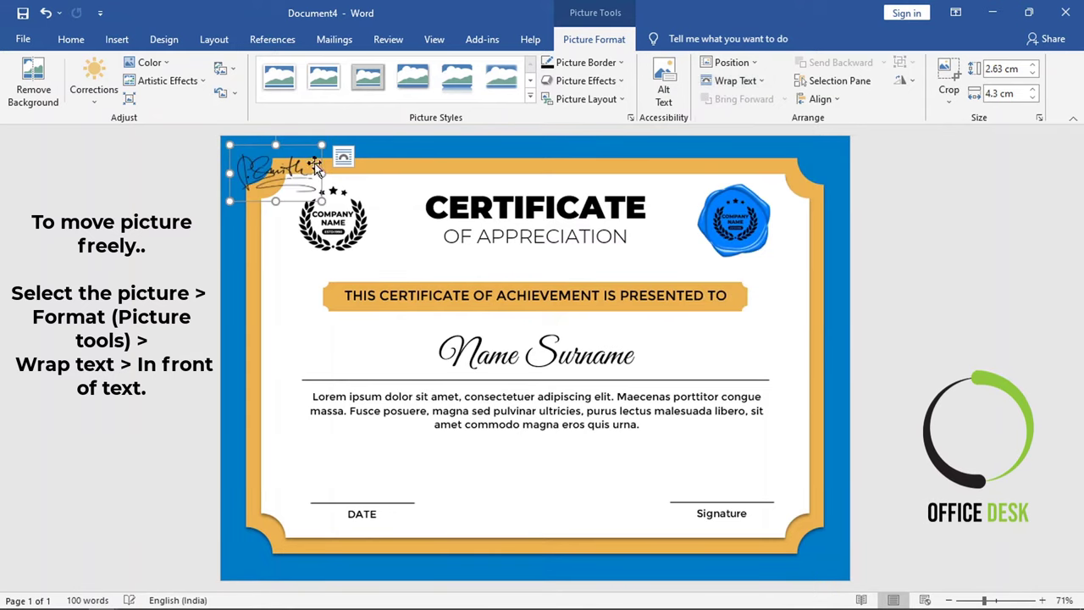
{"action": "left_click_drag", "start_coordinate": [284, 174], "coordinate": [742, 469]}
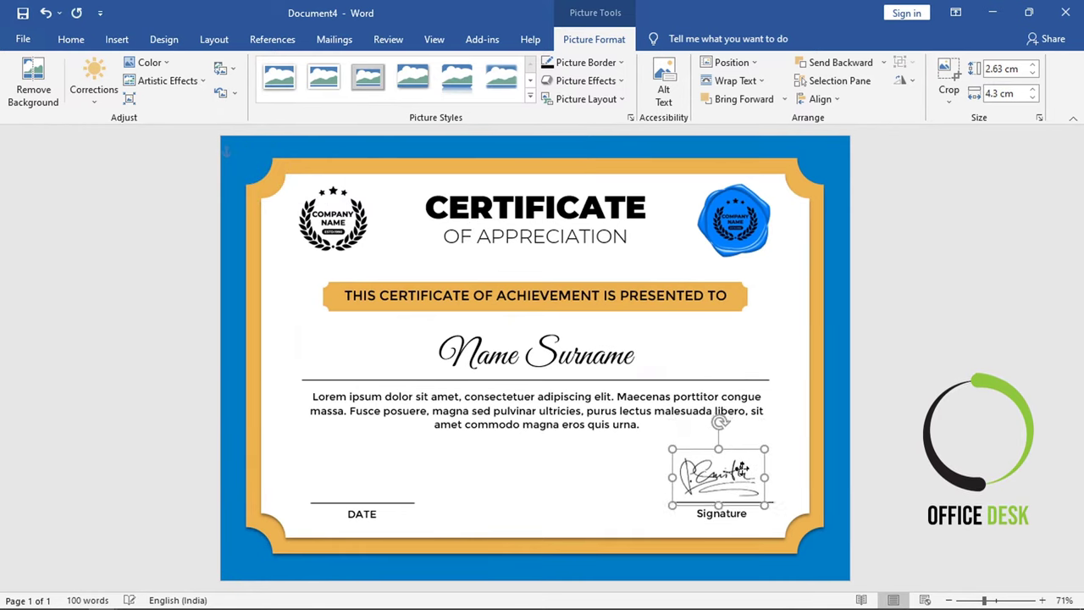
Step: Draw a small text box just above the DATE line for the date
{"action": "left_click", "coordinate": [868, 493]}
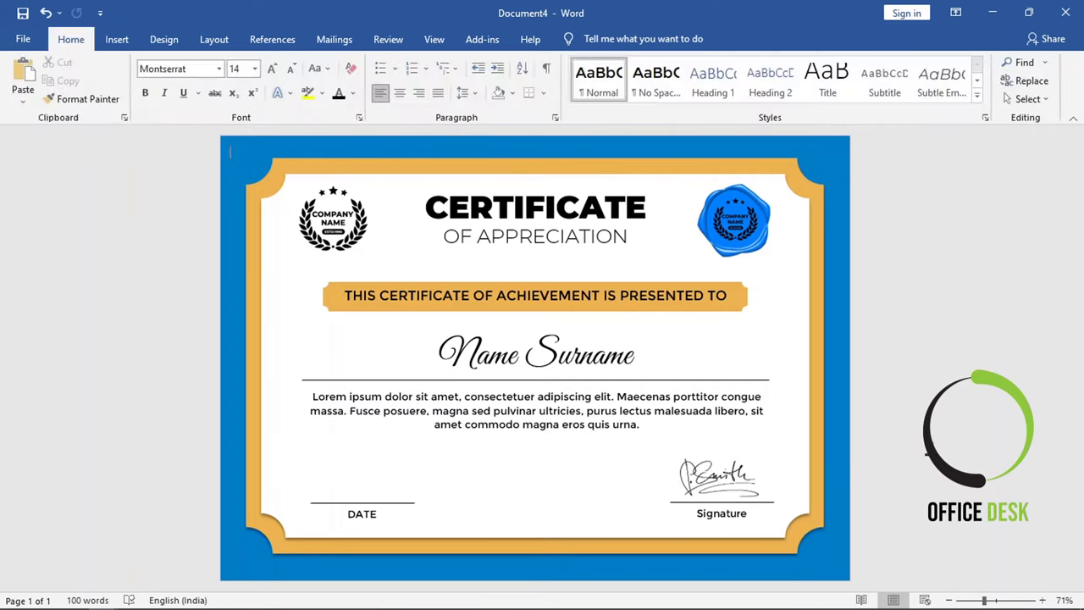
{"action": "left_click", "coordinate": [164, 39]}
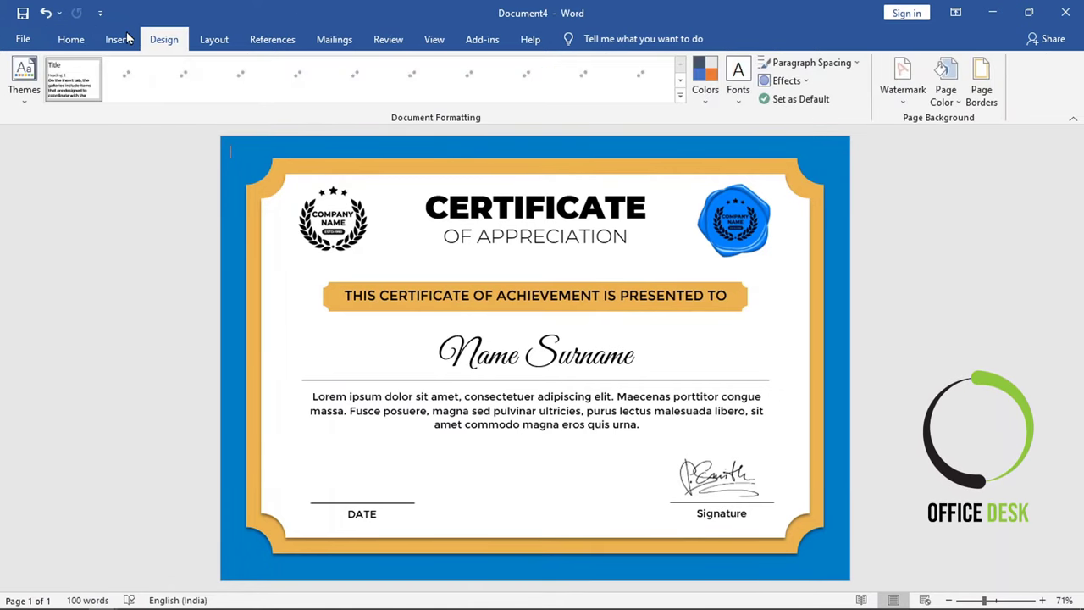
{"action": "left_click", "coordinate": [118, 41]}
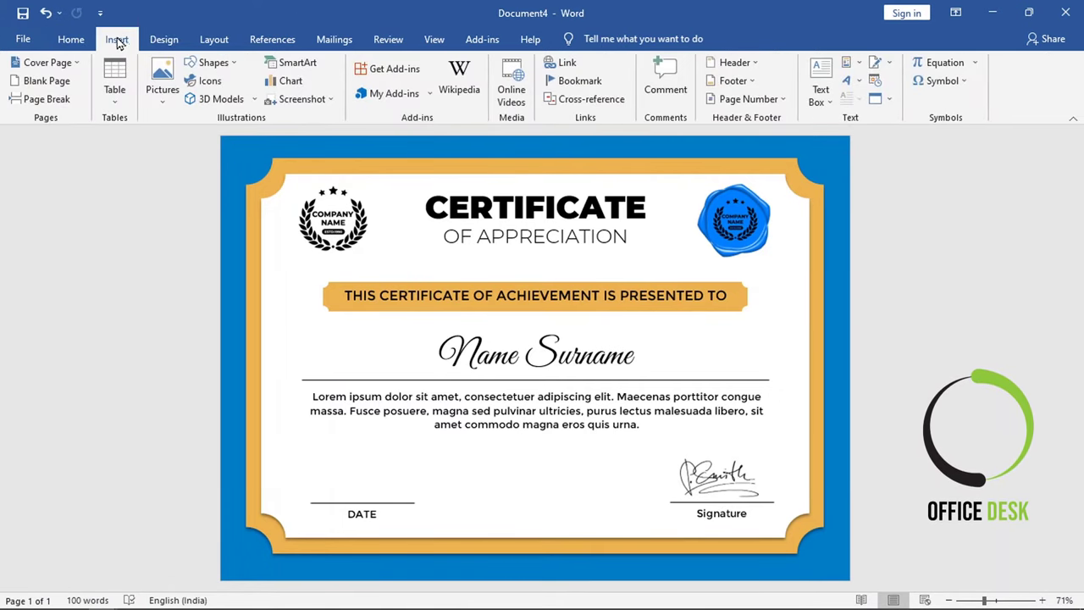
{"action": "left_click", "coordinate": [820, 91]}
{"action": "left_click", "coordinate": [734, 517]}
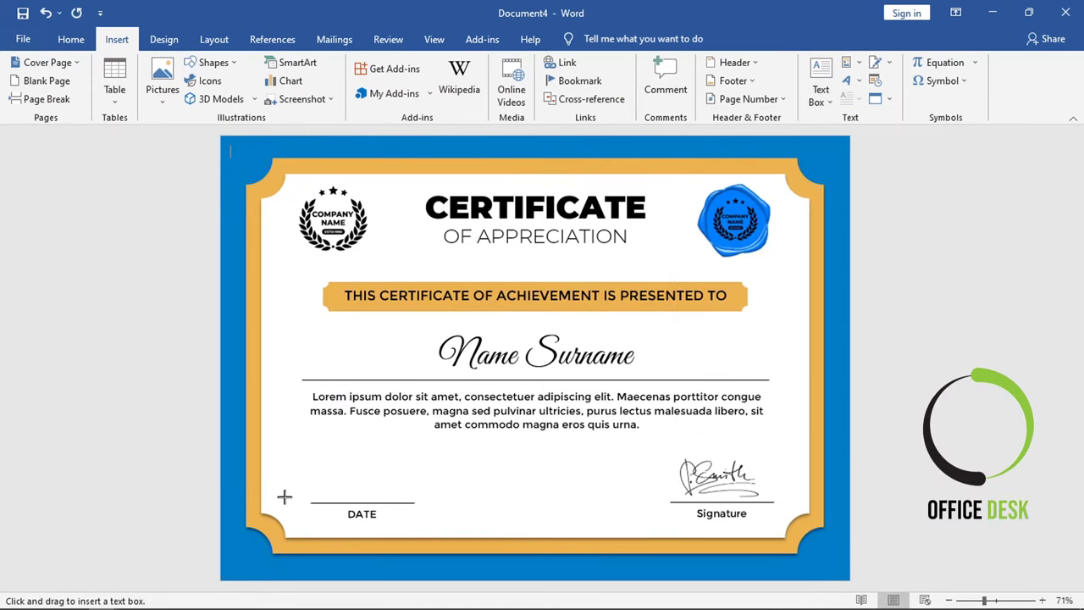
{"action": "left_click_drag", "start_coordinate": [312, 484], "coordinate": [412, 500]}
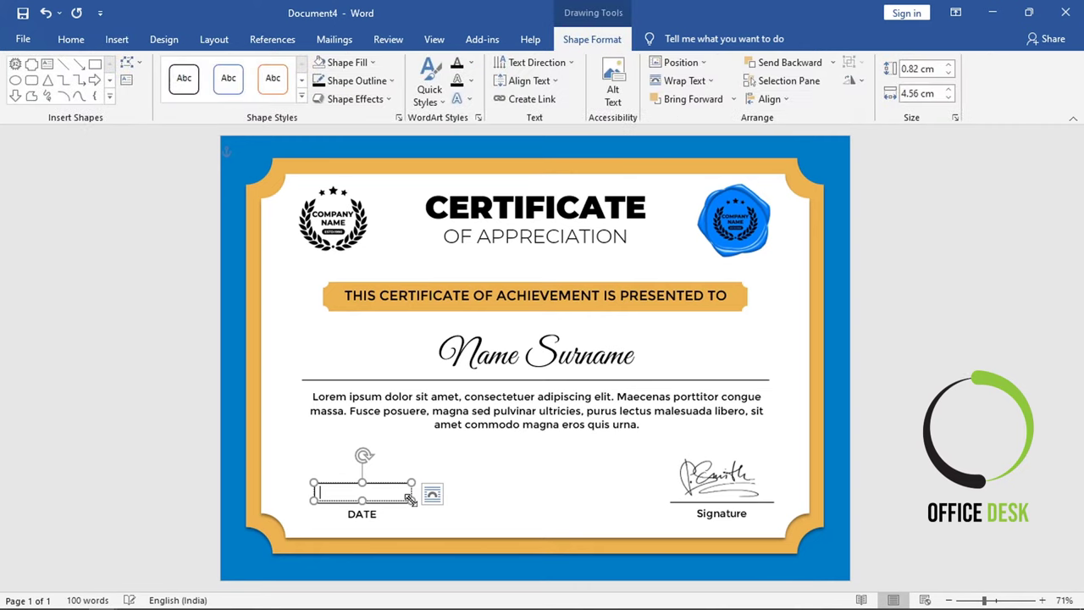
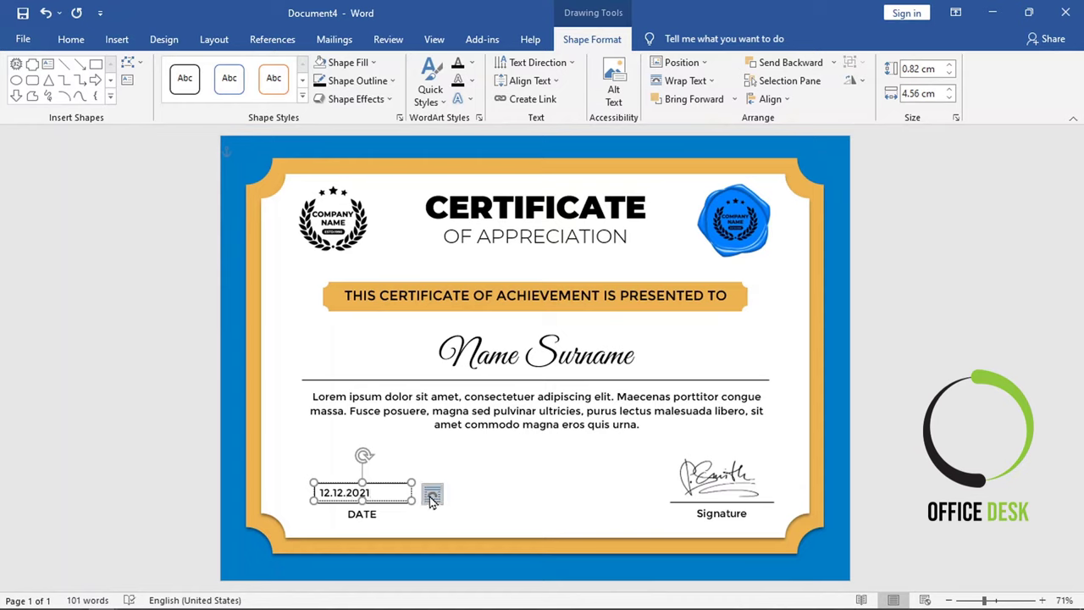
Step: Centre the 12.12.2021 date text within its text box
{"action": "left_click_drag", "start_coordinate": [391, 492], "coordinate": [318, 492]}
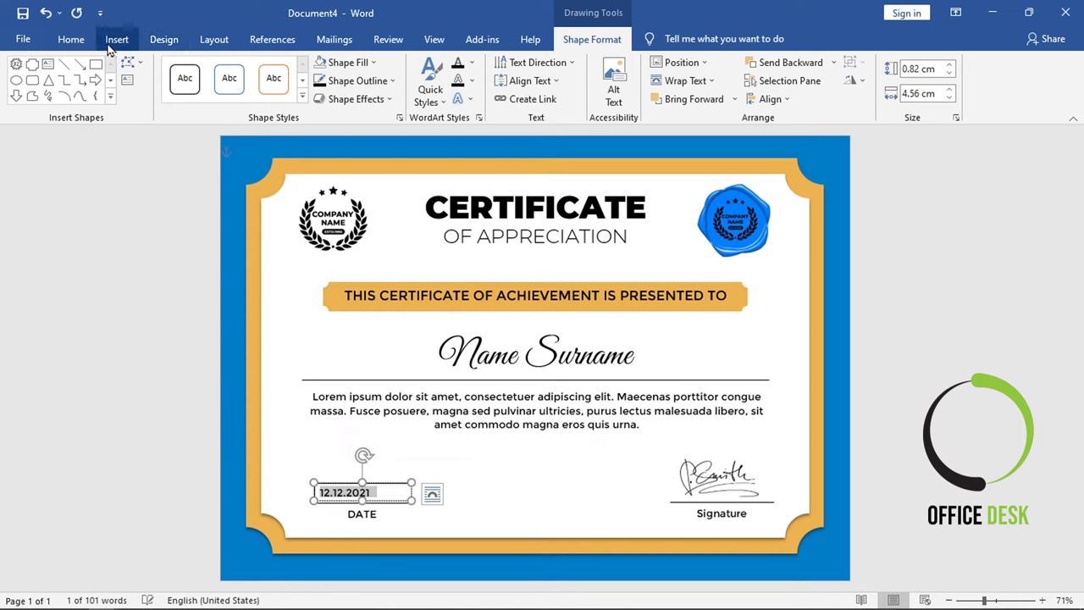
{"action": "left_click", "coordinate": [72, 39]}
{"action": "left_click", "coordinate": [399, 93]}
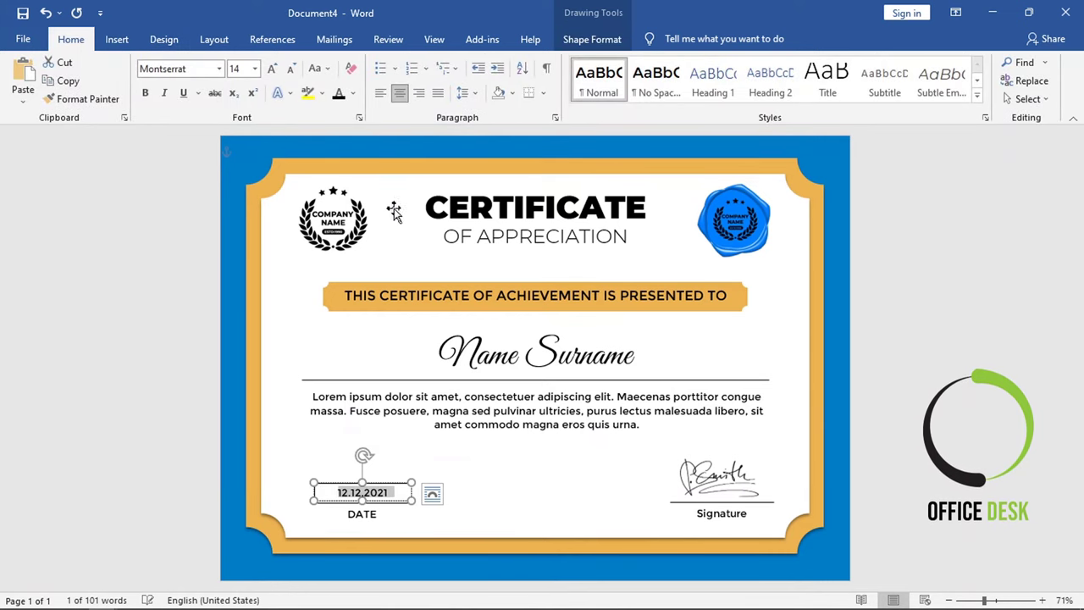
Step: Remove the outline from the date text box
{"action": "left_click", "coordinate": [592, 39]}
{"action": "left_click", "coordinate": [356, 81]}
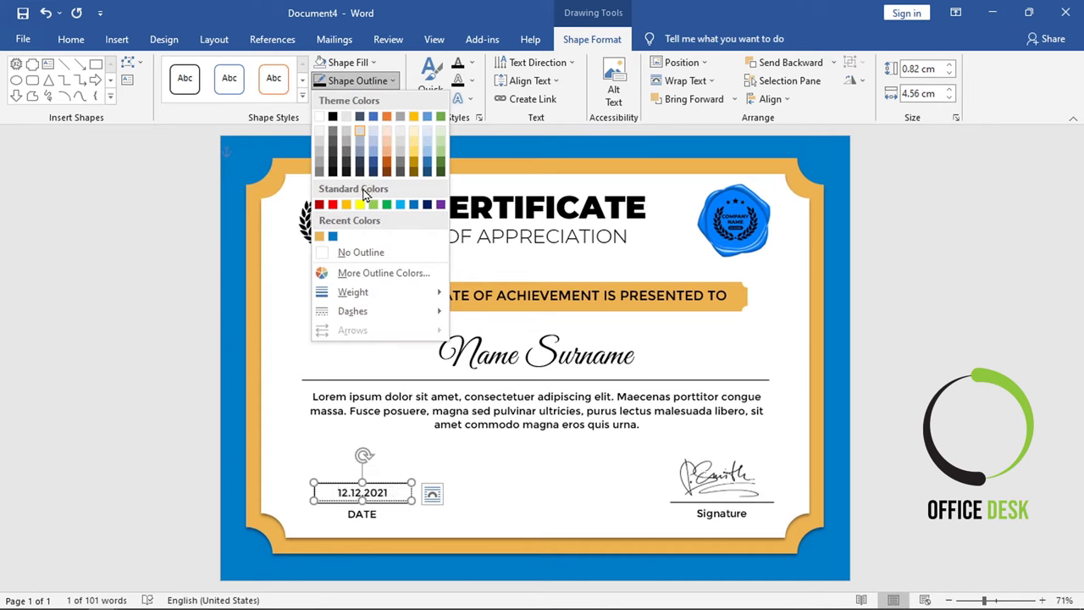
{"action": "left_click", "coordinate": [360, 253]}
{"action": "left_click", "coordinate": [386, 81]}
{"action": "left_click", "coordinate": [343, 62]}
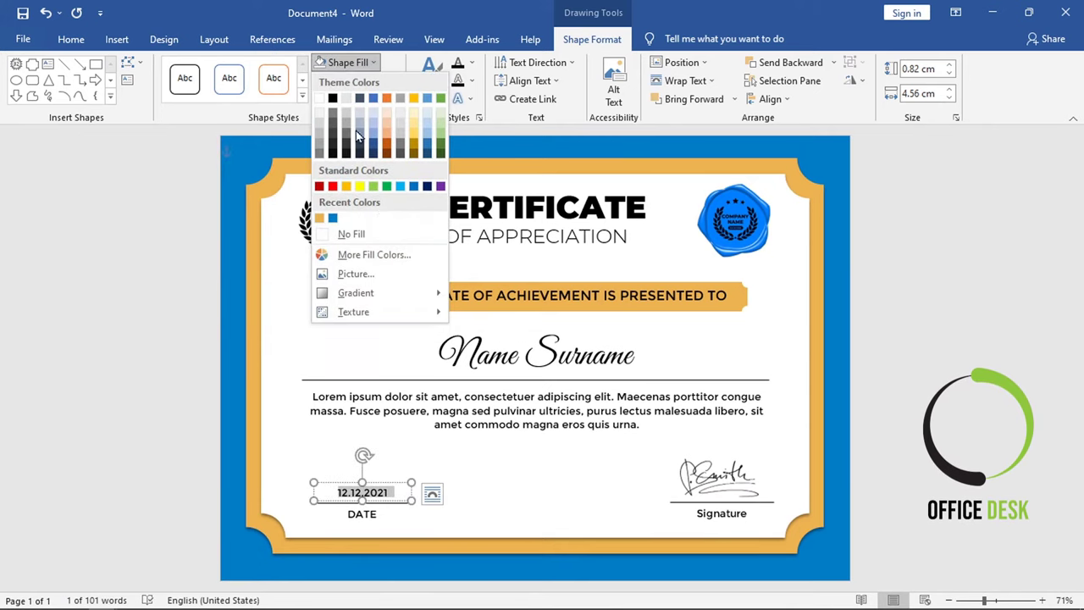
Step: Nudge the date box slightly into position over the DATE line
{"action": "left_click", "coordinate": [373, 498]}
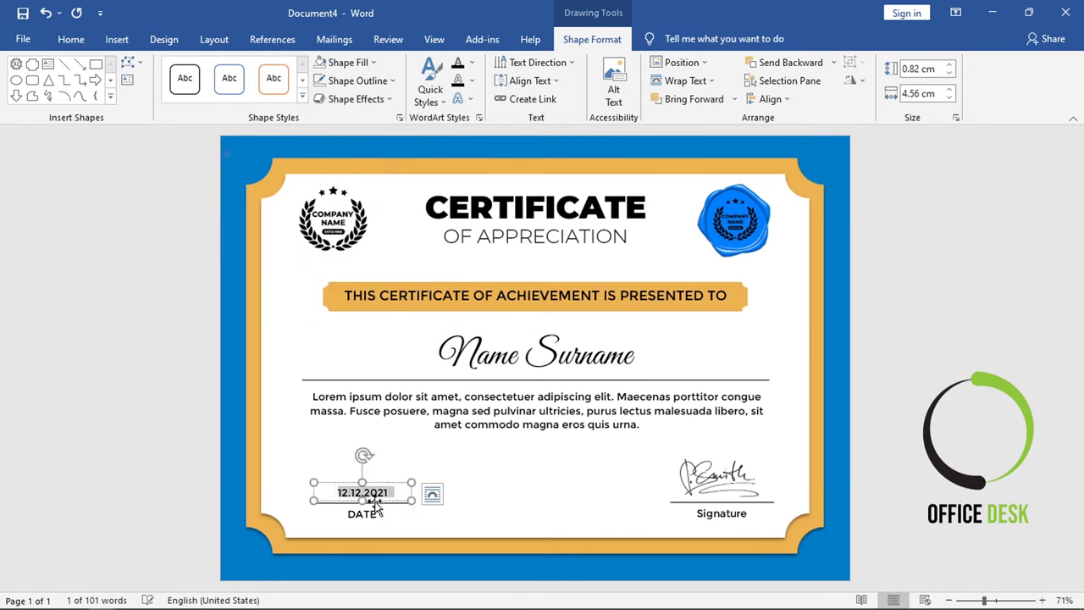
{"action": "left_click", "coordinate": [374, 483]}
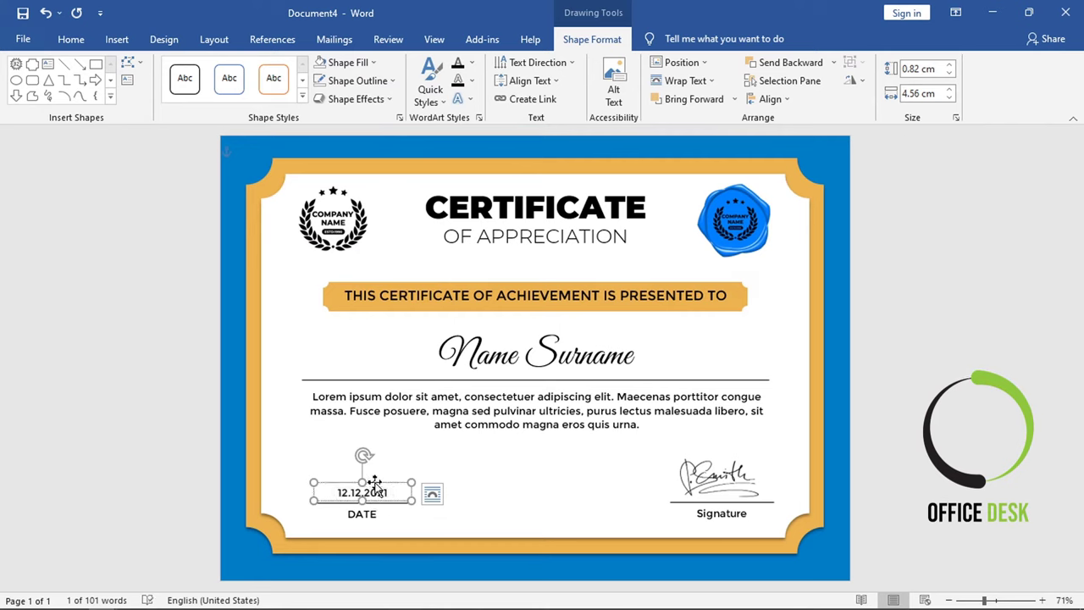
{"action": "left_click_drag", "start_coordinate": [374, 483], "coordinate": [374, 483]}
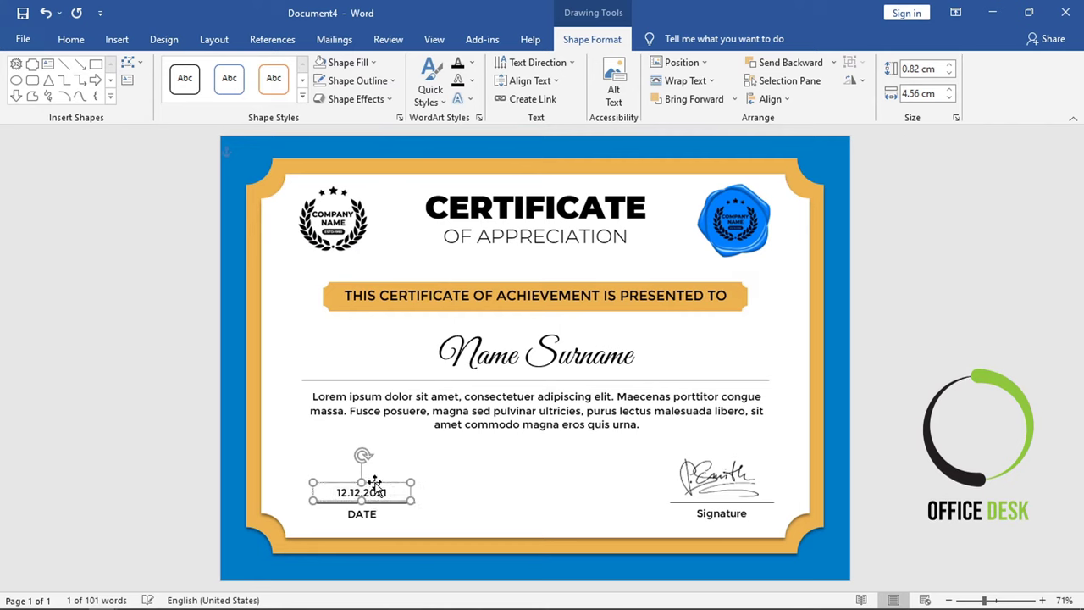
{"action": "left_click", "coordinate": [989, 423]}
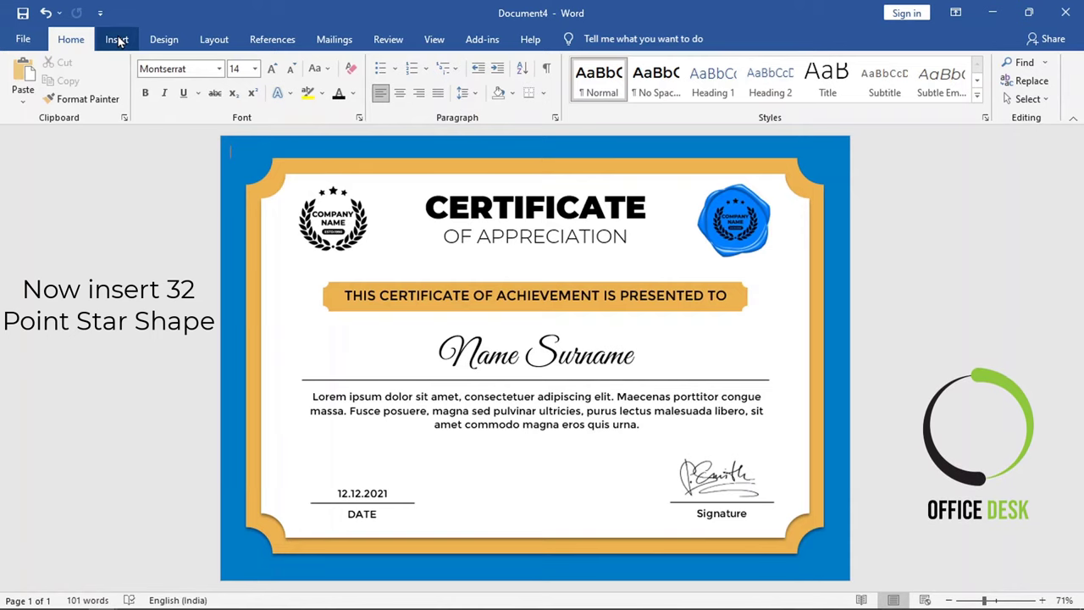
Step: Draw a 32-point star below the paragraph near the page centre
{"action": "left_click", "coordinate": [117, 40]}
{"action": "left_click", "coordinate": [211, 63]}
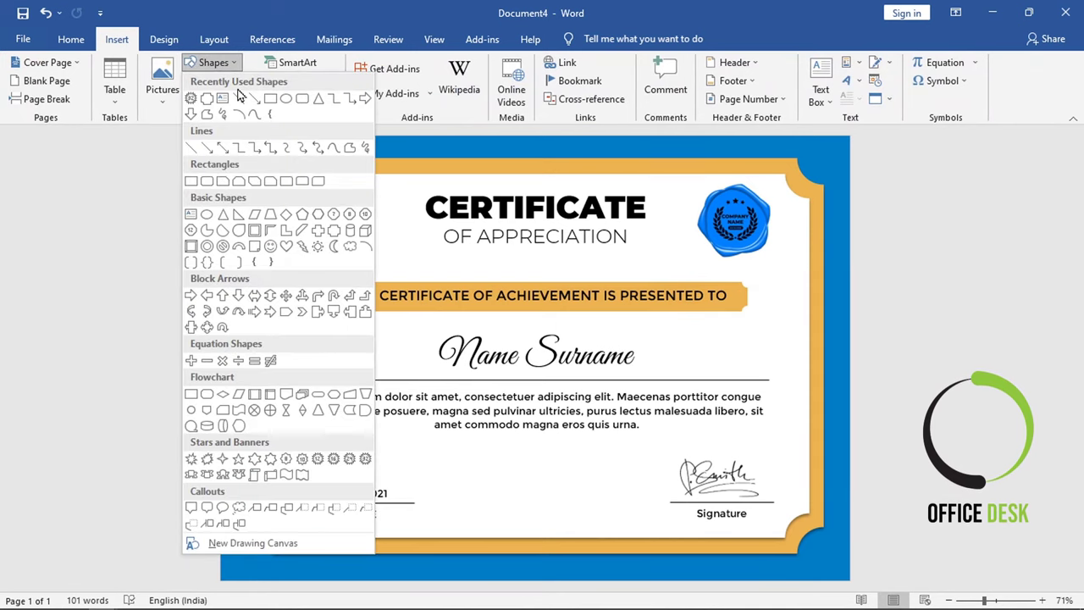
{"action": "left_click", "coordinate": [364, 458]}
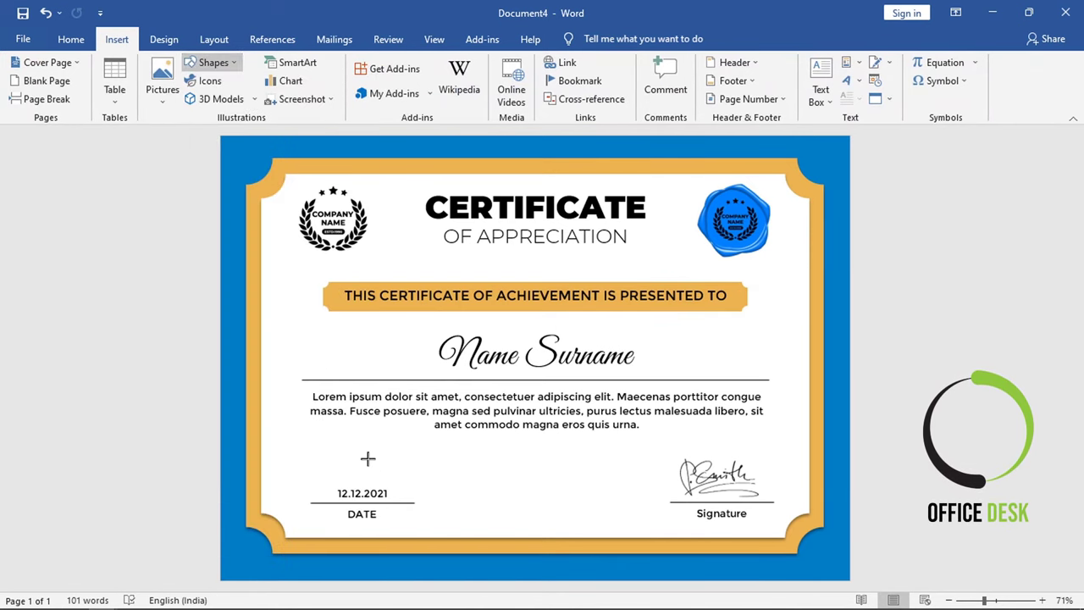
{"action": "mouse_move", "coordinate": [480, 454]}
{"action": "left_mouse_down"}
{"action": "mouse_move", "coordinate": [577, 516]}
{"action": "mouse_move", "coordinate": [559, 489]}
{"action": "left_mouse_up"}
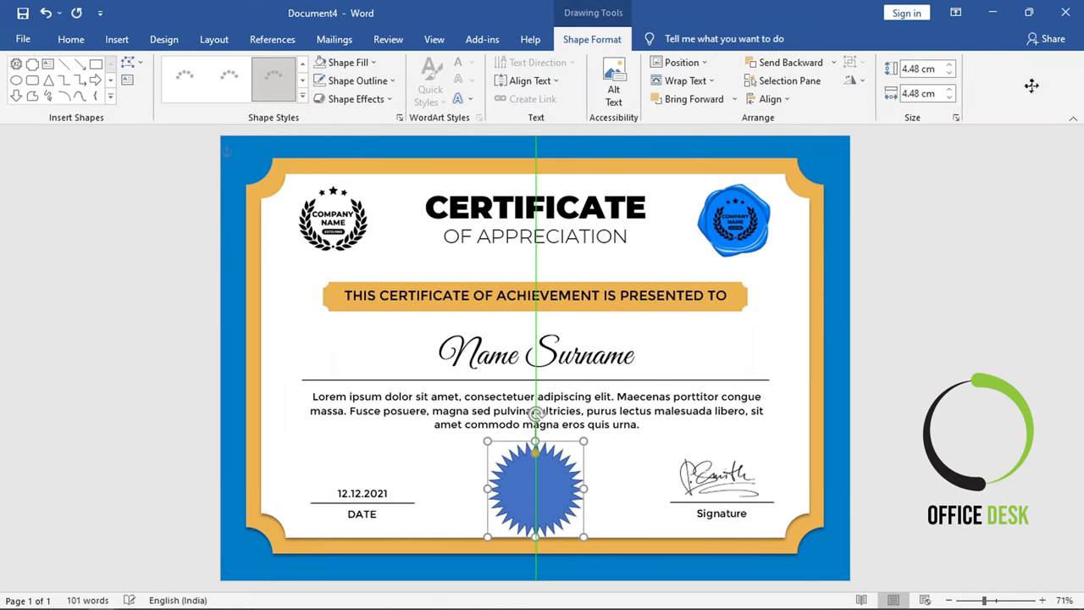
Step: Resize the star to 3.8 cm by 3.8 cm and centre it at the page bottom
{"action": "left_click", "coordinate": [952, 75]}
{"action": "left_click", "coordinate": [952, 75]}
{"action": "left_click", "coordinate": [952, 74]}
{"action": "left_click", "coordinate": [952, 74]}
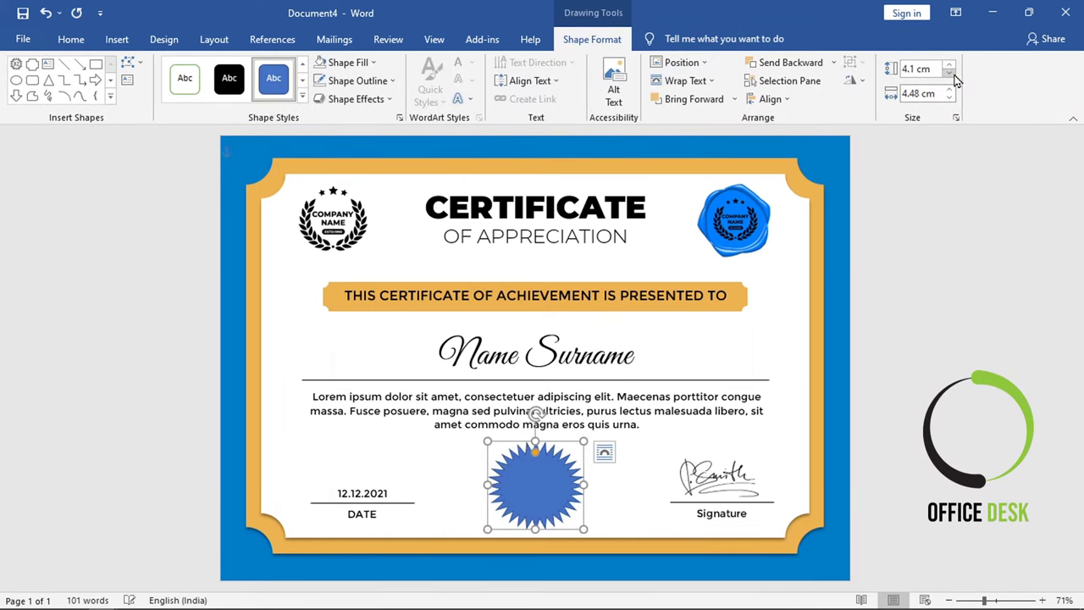
{"action": "left_click", "coordinate": [952, 75]}
{"action": "left_click", "coordinate": [949, 74]}
{"action": "left_click", "coordinate": [950, 97]}
{"action": "left_click", "coordinate": [949, 98]}
{"action": "left_click", "coordinate": [949, 98]}
{"action": "left_click", "coordinate": [950, 97]}
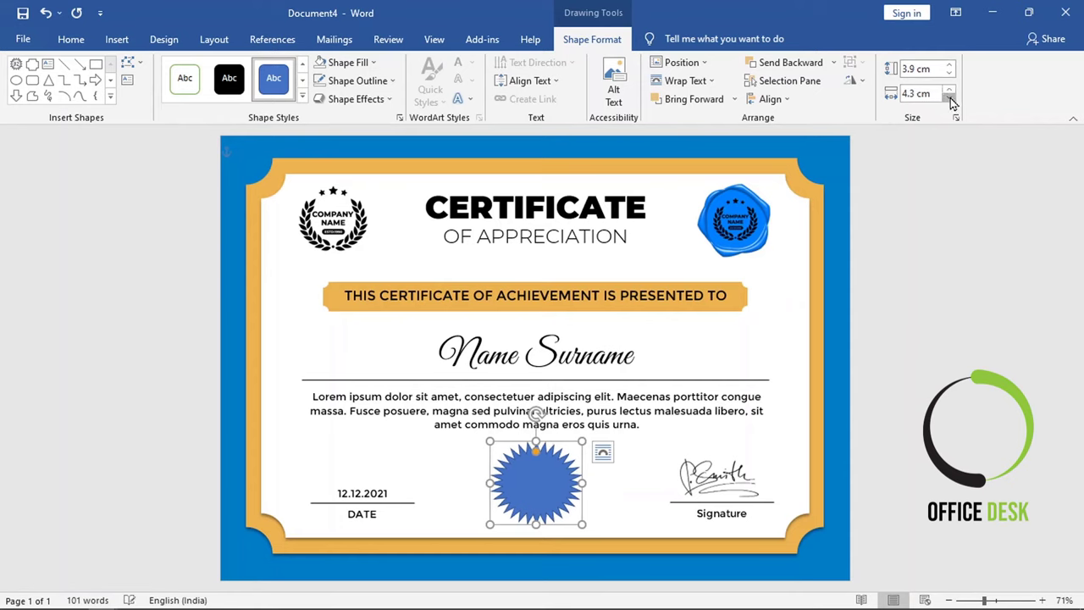
{"action": "left_click", "coordinate": [950, 97]}
{"action": "left_click", "coordinate": [950, 98]}
{"action": "left_click", "coordinate": [949, 97]}
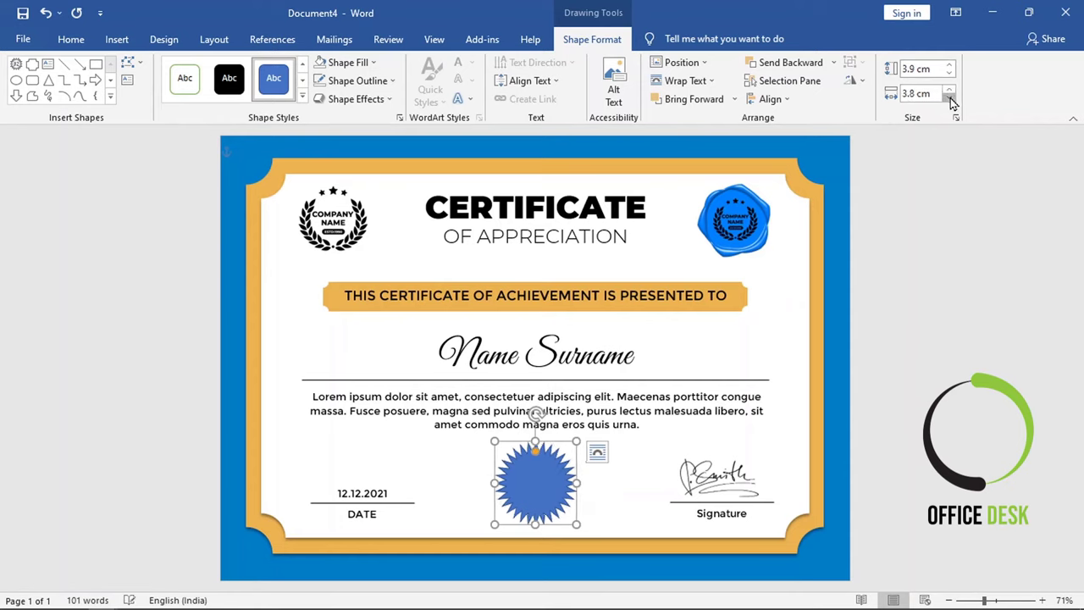
{"action": "left_click", "coordinate": [949, 74]}
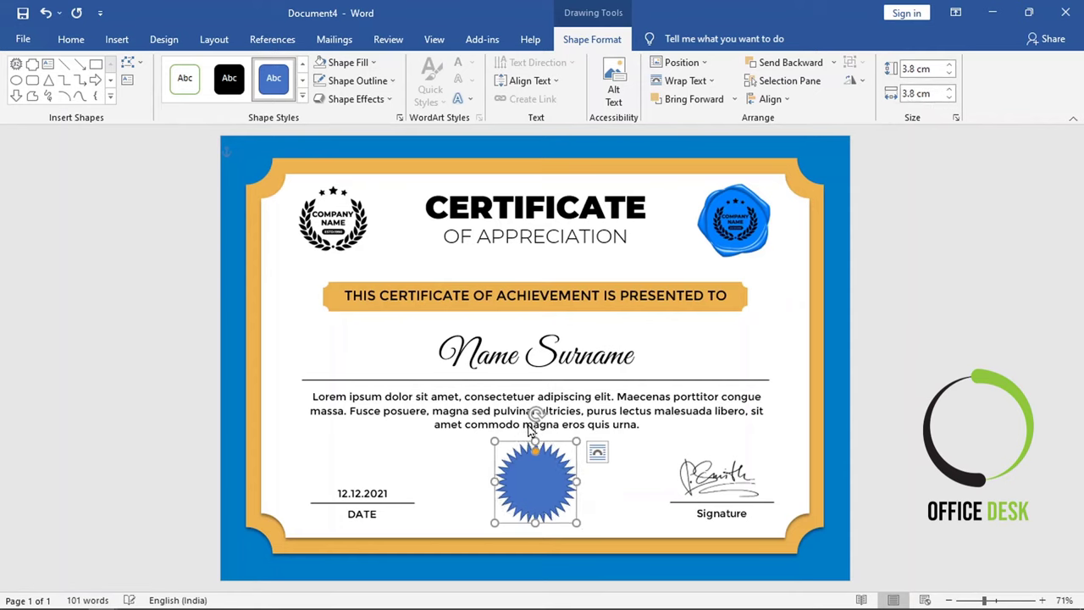
{"action": "left_click_drag", "start_coordinate": [534, 454], "coordinate": [538, 454]}
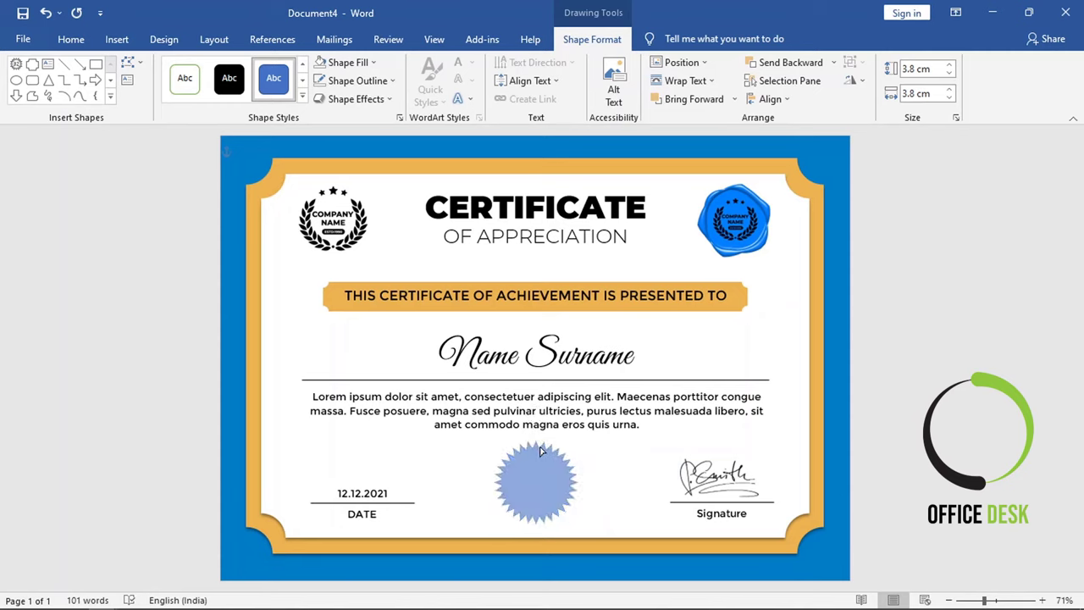
{"action": "left_click_drag", "start_coordinate": [542, 450], "coordinate": [536, 466]}
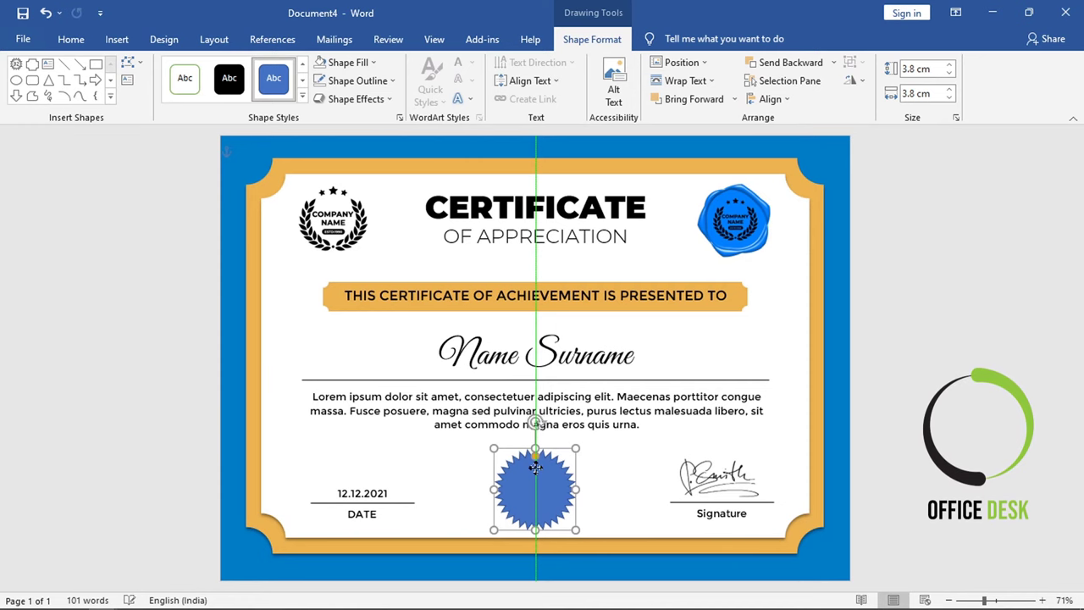
Step: Fill the star with the recently used blue, remove its outline, and nudge it up on centre
{"action": "left_click", "coordinate": [372, 62]}
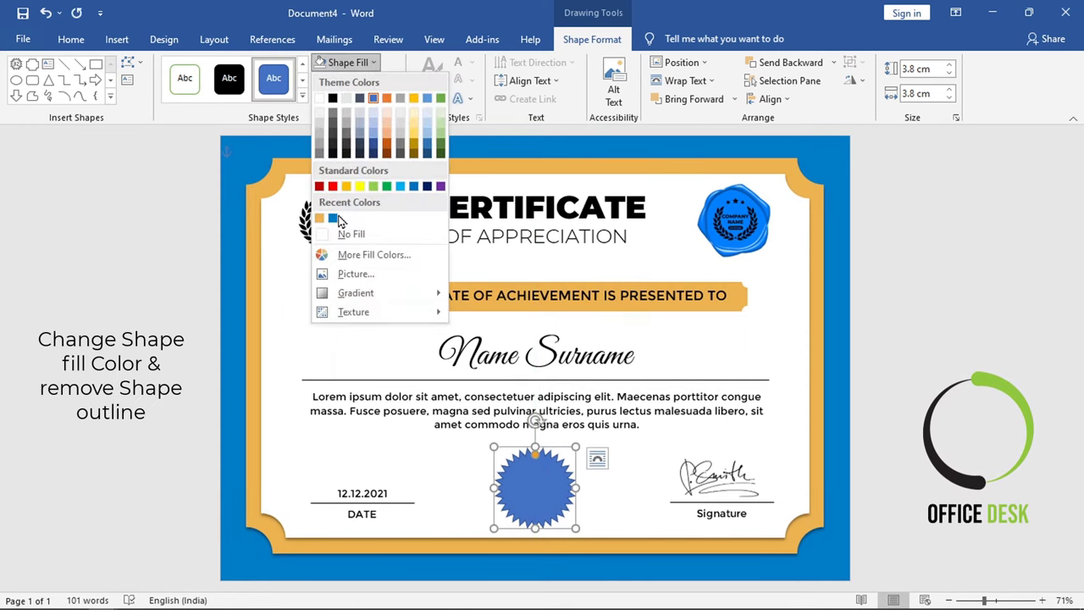
{"action": "left_click", "coordinate": [333, 219]}
{"action": "left_click", "coordinate": [357, 81]}
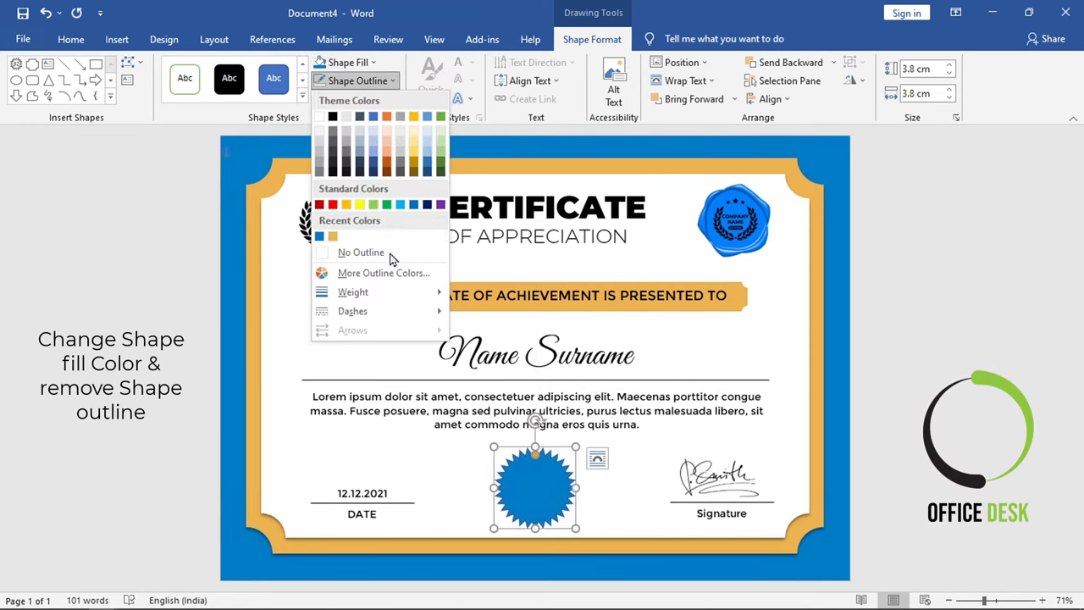
{"action": "left_click", "coordinate": [392, 257]}
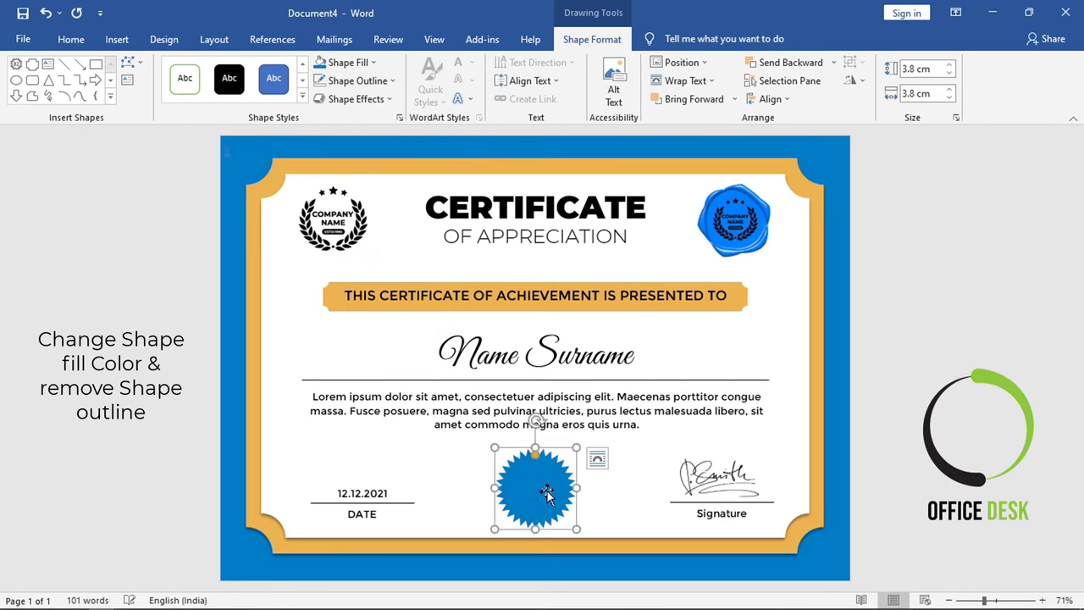
{"action": "left_click_drag", "start_coordinate": [547, 493], "coordinate": [547, 487]}
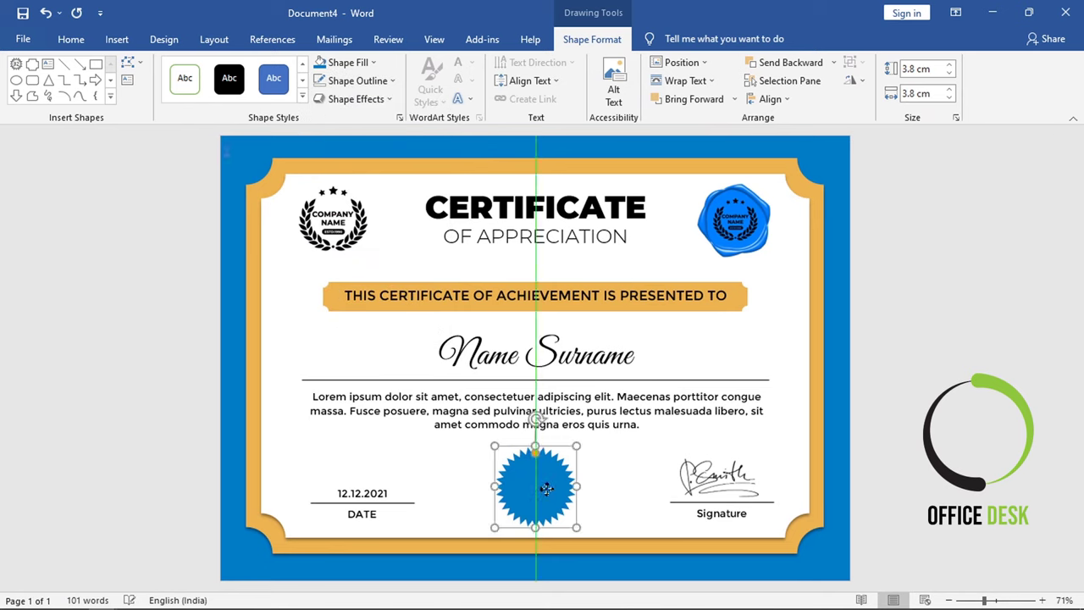
{"action": "left_click", "coordinate": [957, 415]}
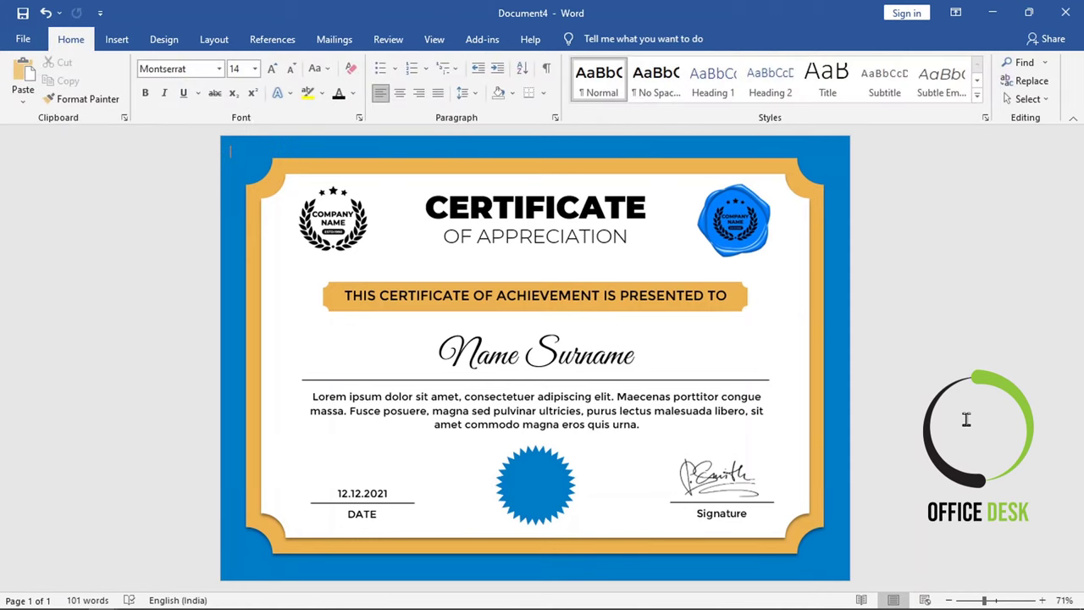
Step: Draw a plain text box over the blue star and type 2021
{"action": "left_click", "coordinate": [116, 39]}
{"action": "left_click", "coordinate": [820, 103]}
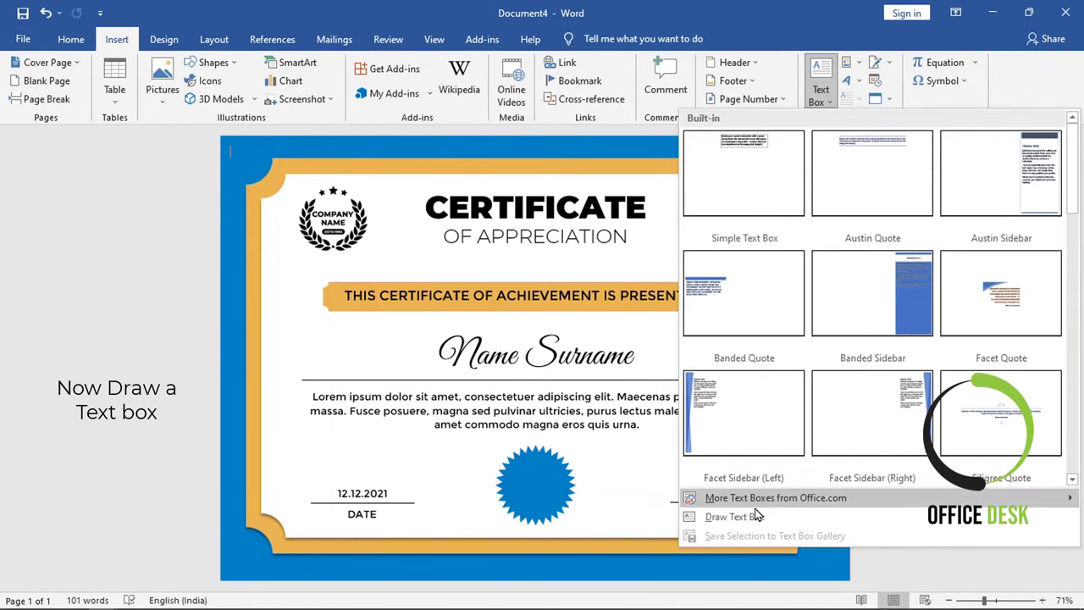
{"action": "left_click", "coordinate": [734, 518]}
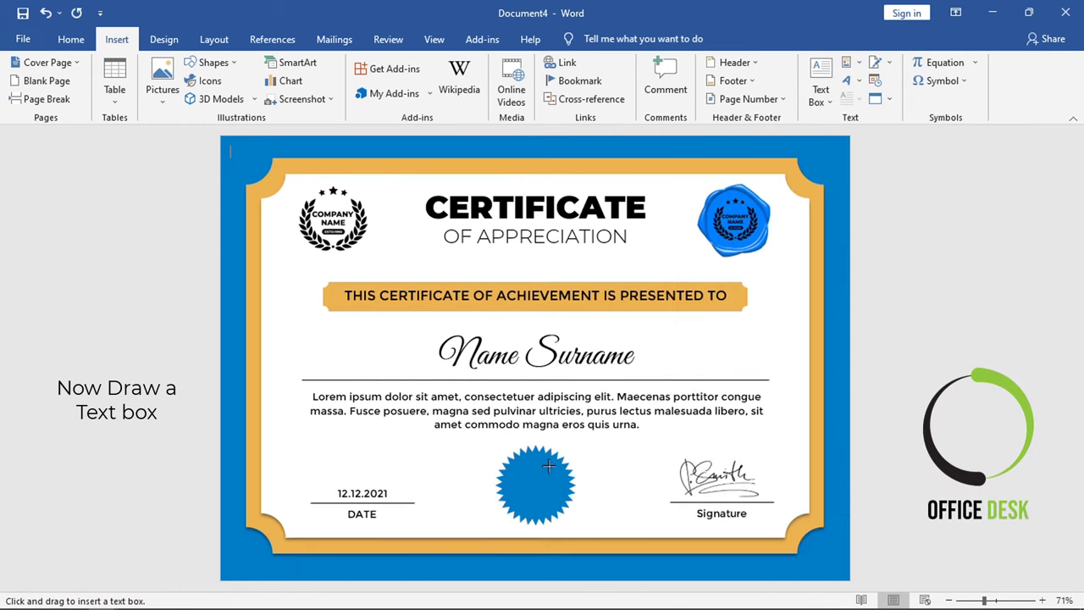
{"action": "left_click_drag", "start_coordinate": [506, 460], "coordinate": [574, 484]}
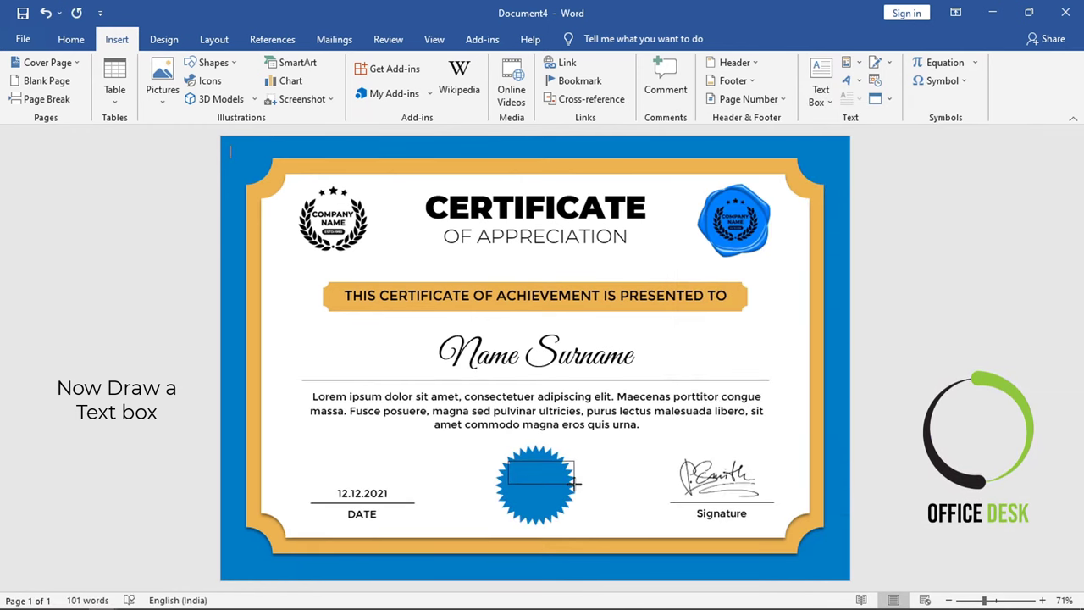
{"action": "type", "text": "2021"}
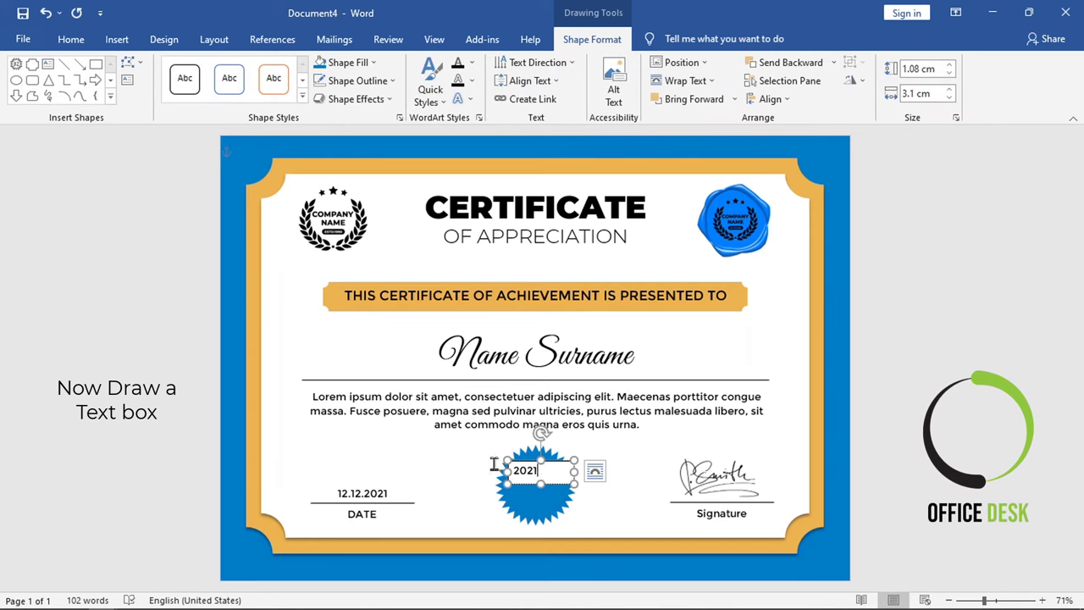
Step: Set the 2021 text to Bebas Neue at size 24
{"action": "left_click_drag", "start_coordinate": [503, 471], "coordinate": [542, 471]}
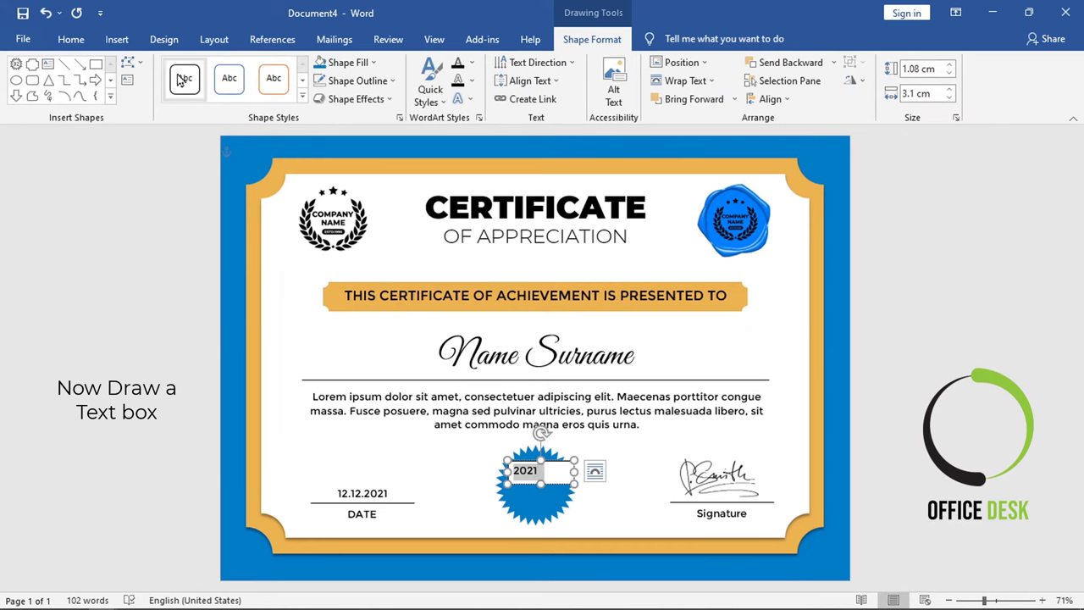
{"action": "left_click", "coordinate": [71, 39]}
{"action": "left_click", "coordinate": [218, 69]}
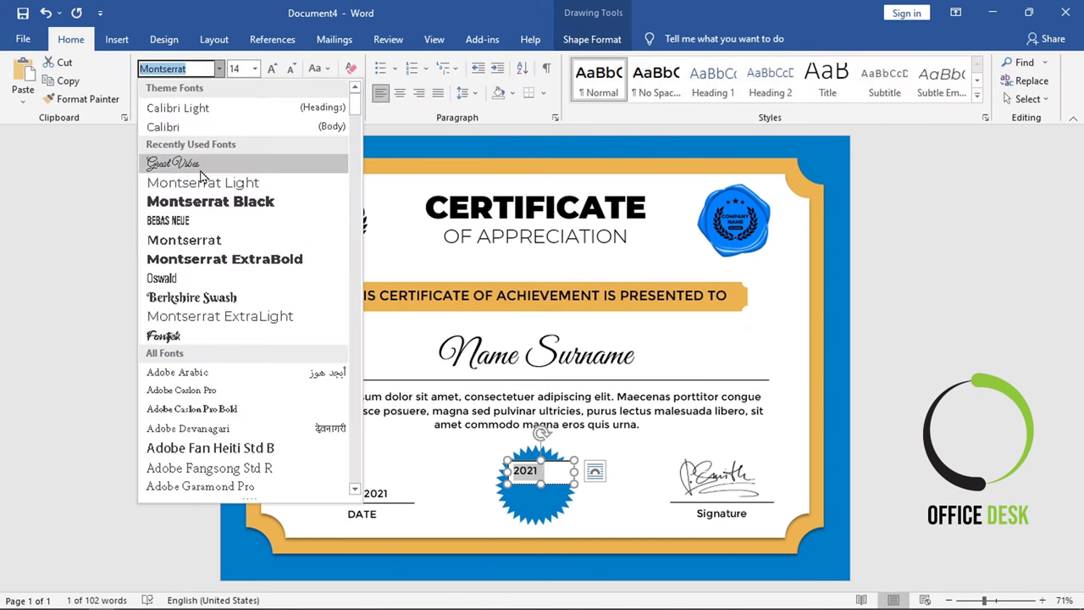
{"action": "left_click", "coordinate": [190, 222]}
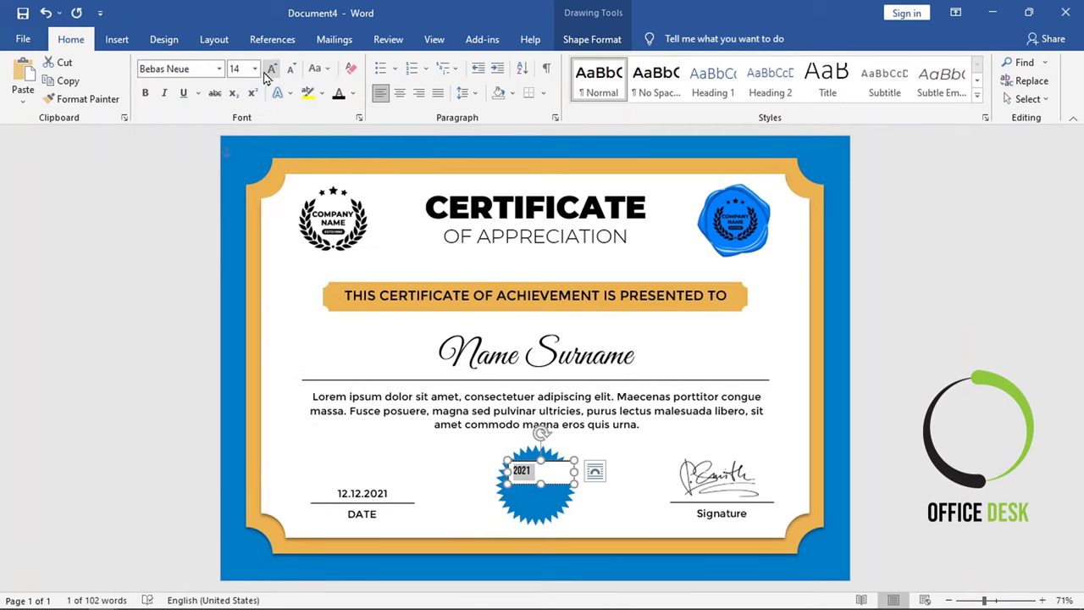
{"action": "left_click", "coordinate": [269, 69]}
{"action": "left_click", "coordinate": [270, 69]}
{"action": "left_click", "coordinate": [269, 69]}
{"action": "left_click", "coordinate": [269, 70]}
{"action": "left_click", "coordinate": [270, 69]}
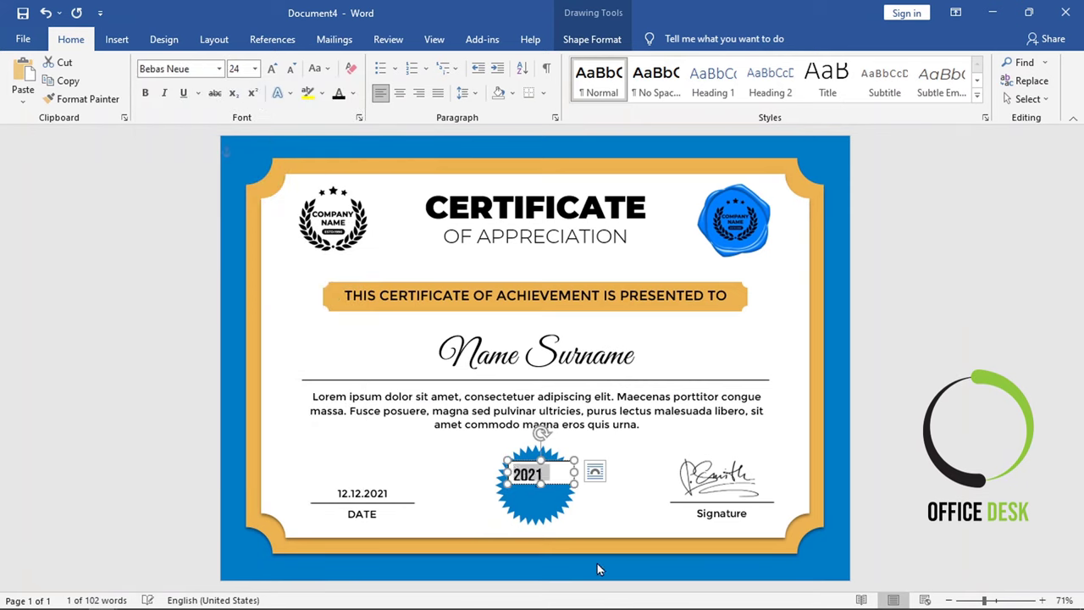
{"action": "left_click", "coordinate": [538, 481]}
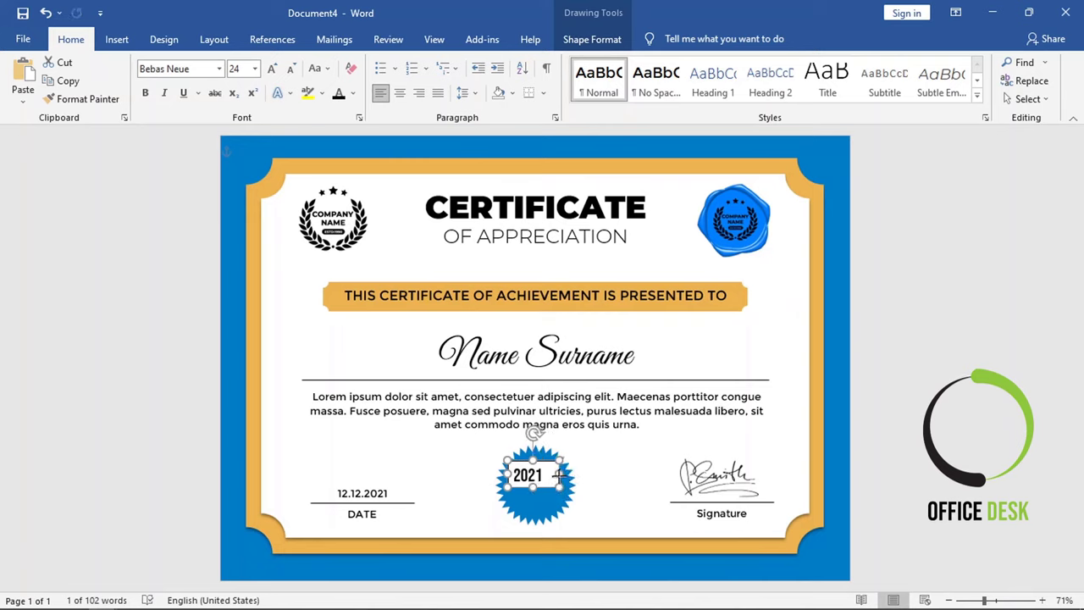
Step: Narrow the 2021 box, centre its text, and enlarge it to size 26
{"action": "left_click_drag", "start_coordinate": [573, 474], "coordinate": [559, 475]}
{"action": "key", "text": "ctrl+a"}
{"action": "left_click", "coordinate": [400, 95]}
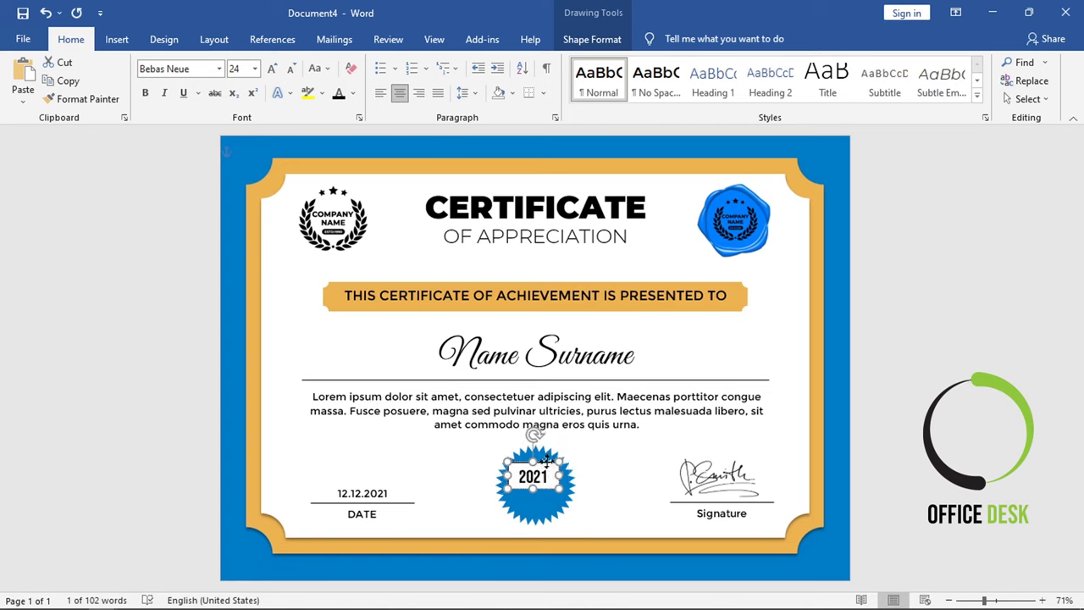
{"action": "left_click_drag", "start_coordinate": [546, 460], "coordinate": [547, 461]}
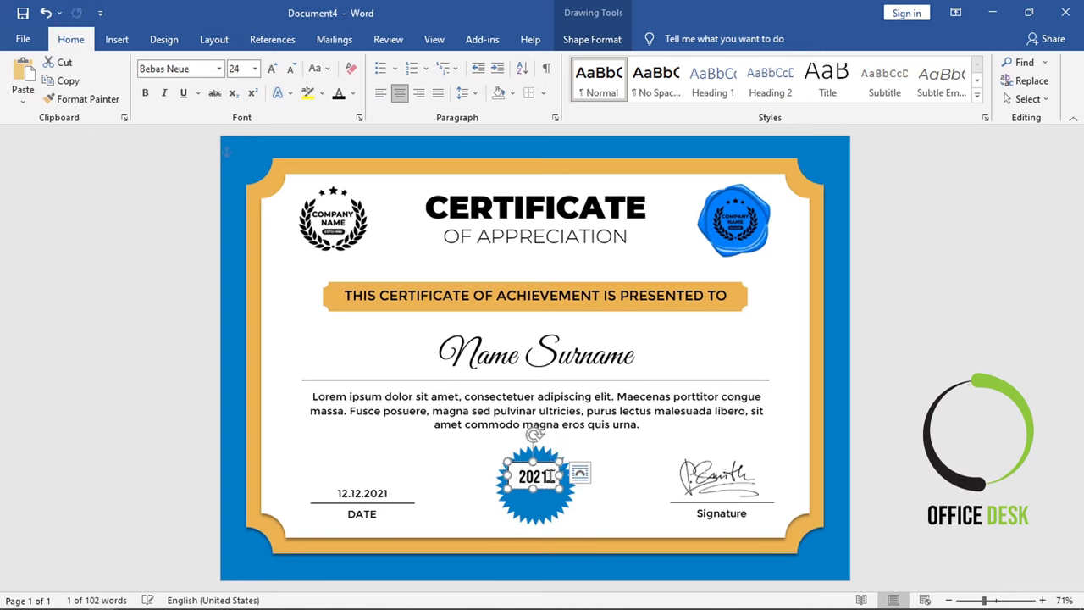
{"action": "left_click", "coordinate": [272, 68]}
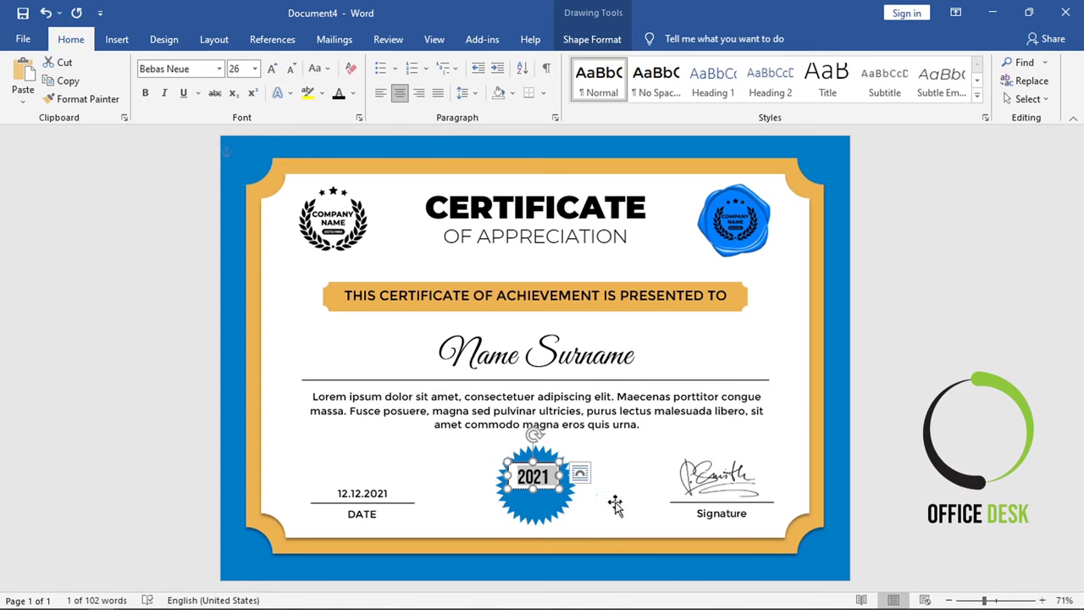
{"action": "left_click", "coordinate": [537, 488]}
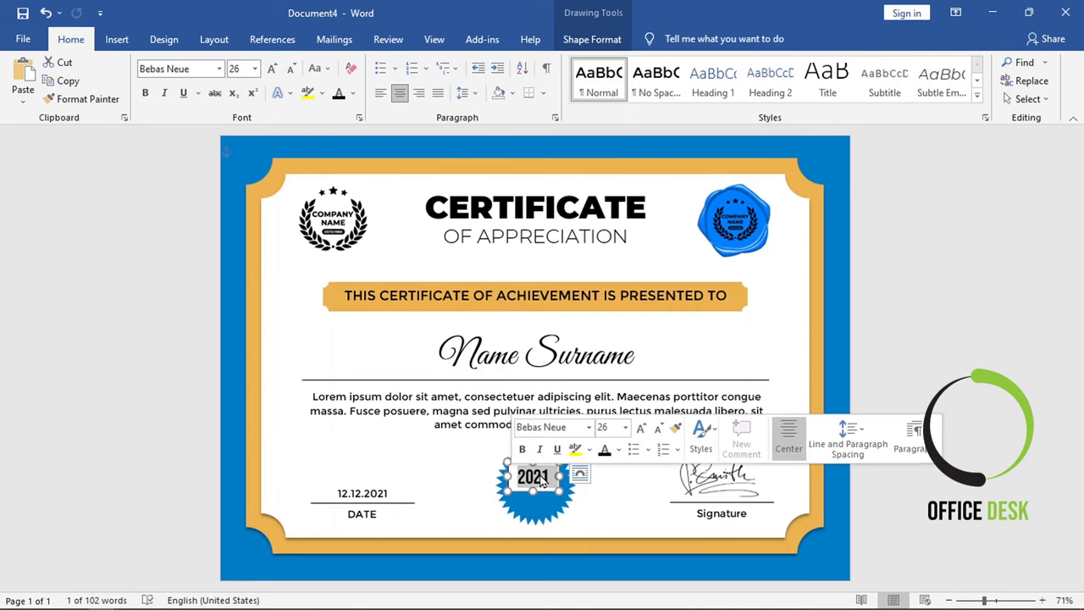
{"action": "left_click", "coordinate": [544, 474]}
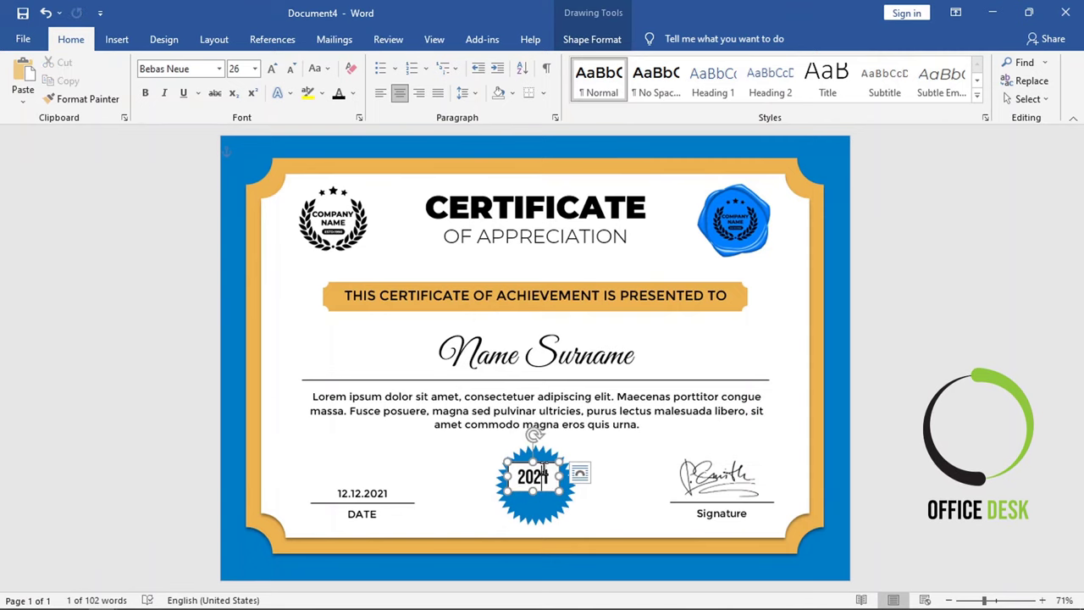
Step: Give the 2021 box no fill and no outline, make the text white, and centre it on the badge
{"action": "left_click", "coordinate": [593, 39]}
{"action": "left_click", "coordinate": [371, 63]}
{"action": "left_click", "coordinate": [352, 234]}
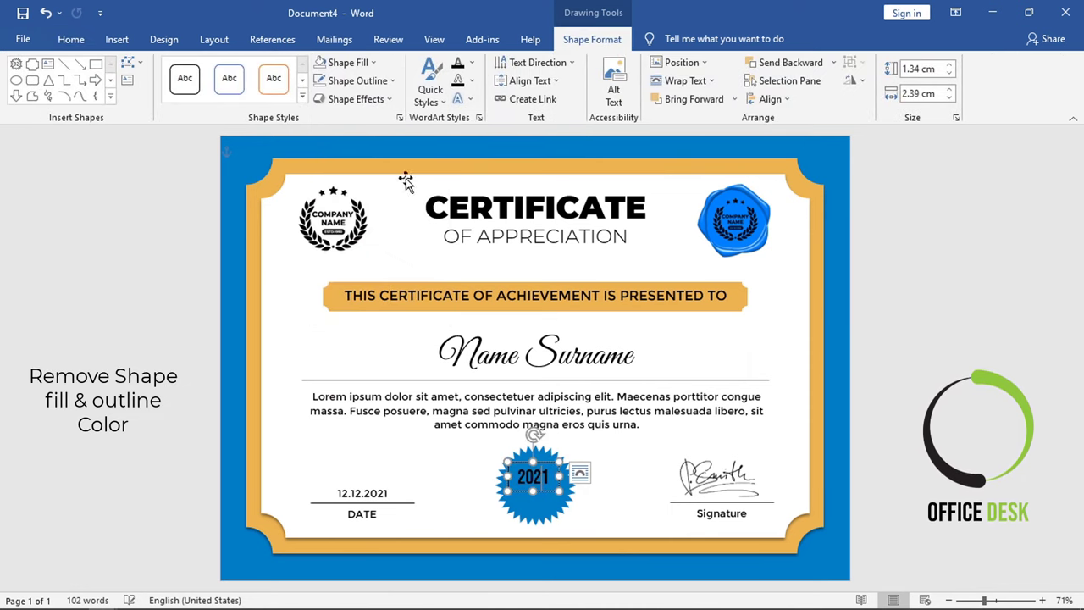
{"action": "left_click", "coordinate": [383, 83]}
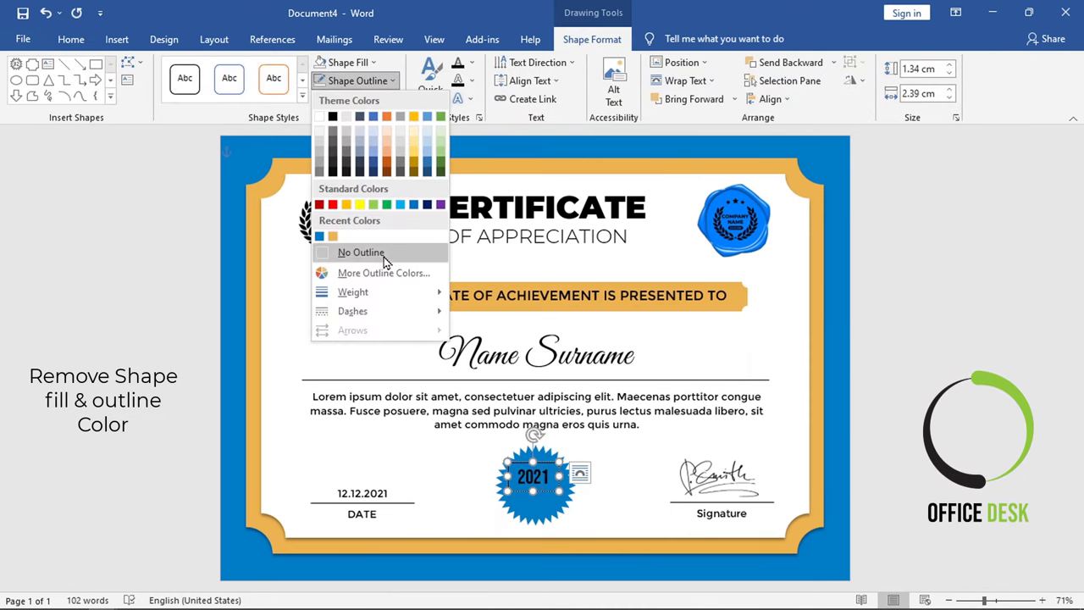
{"action": "left_click", "coordinate": [359, 252]}
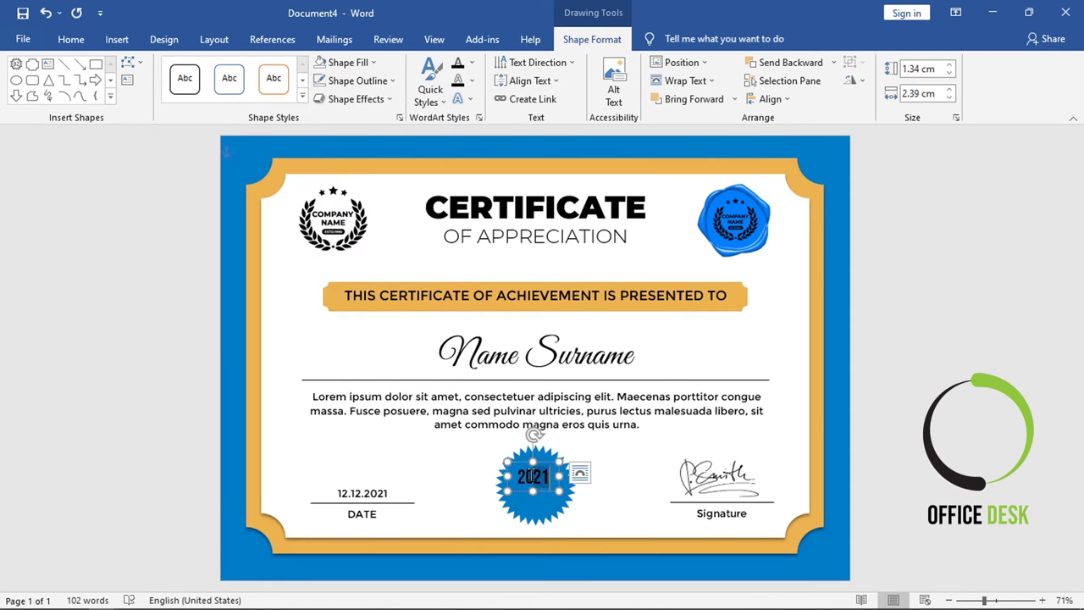
{"action": "left_click", "coordinate": [471, 63]}
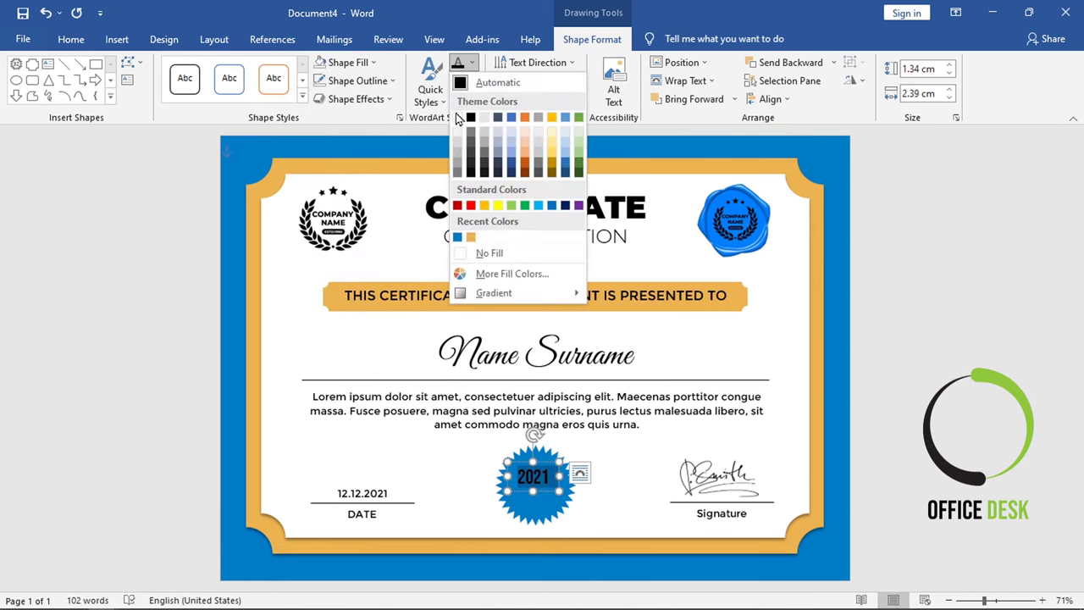
{"action": "left_click", "coordinate": [457, 117]}
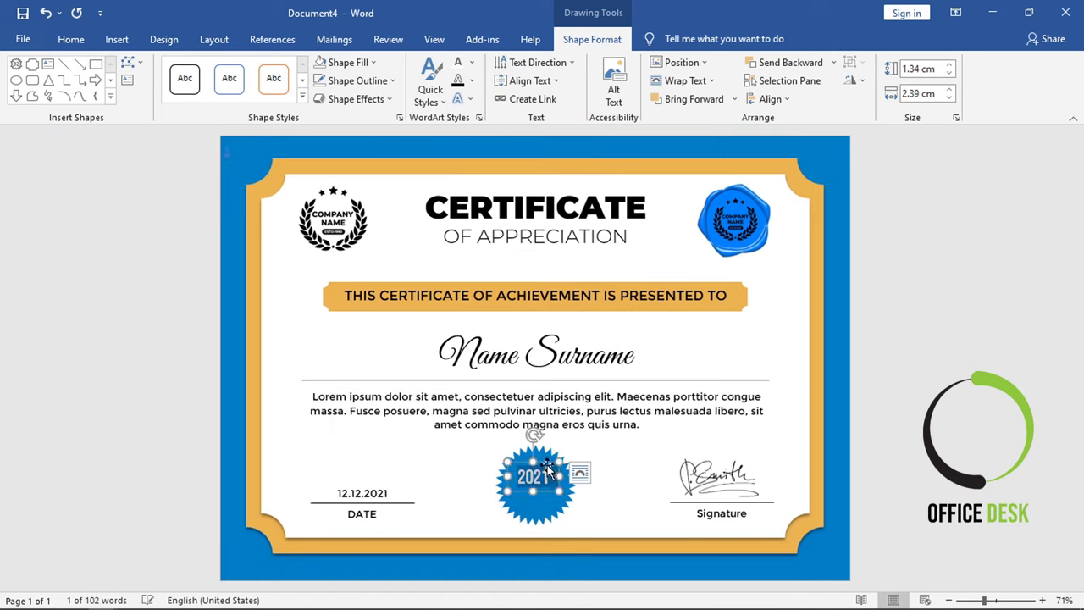
{"action": "left_click_drag", "start_coordinate": [547, 463], "coordinate": [548, 460]}
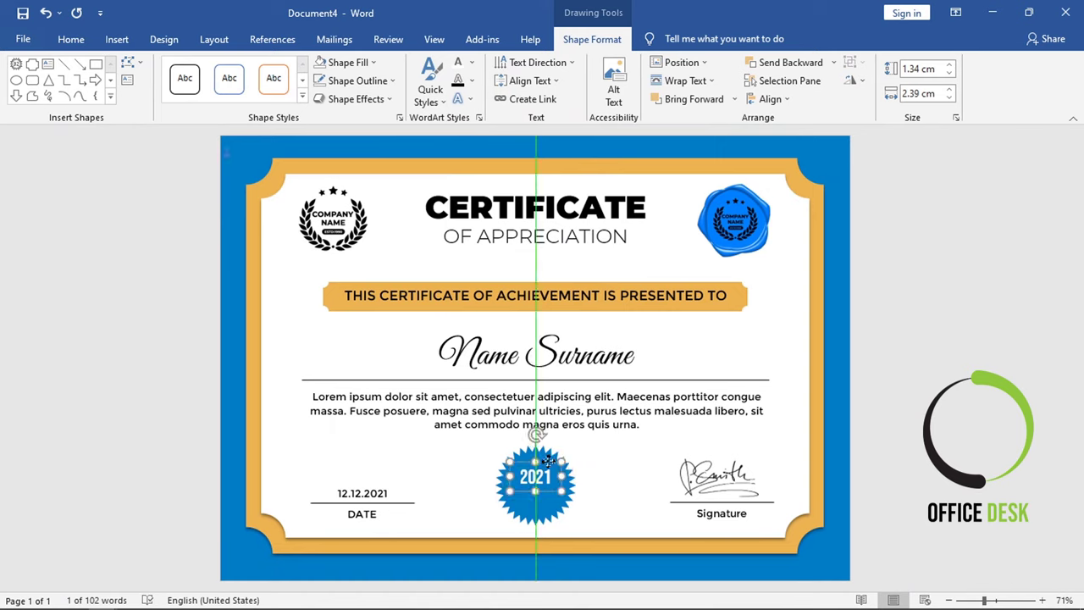
Step: Duplicate the 2021 box below the original and retype it as AWARDS
{"action": "key", "text": "ctrl+c"}
{"action": "key", "text": "ctrl+v"}
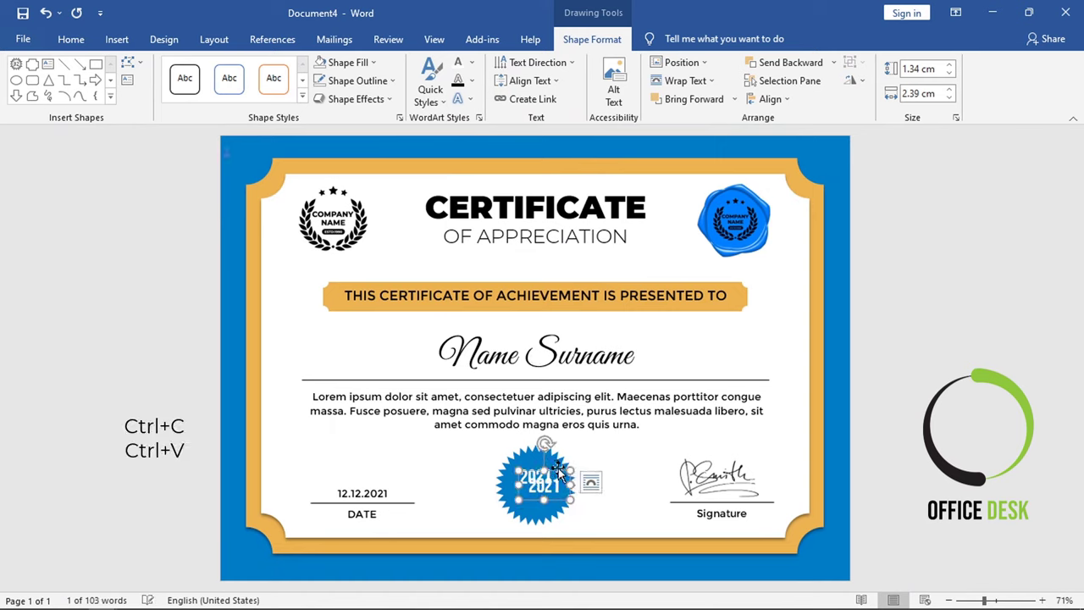
{"action": "left_click_drag", "start_coordinate": [559, 472], "coordinate": [548, 477]}
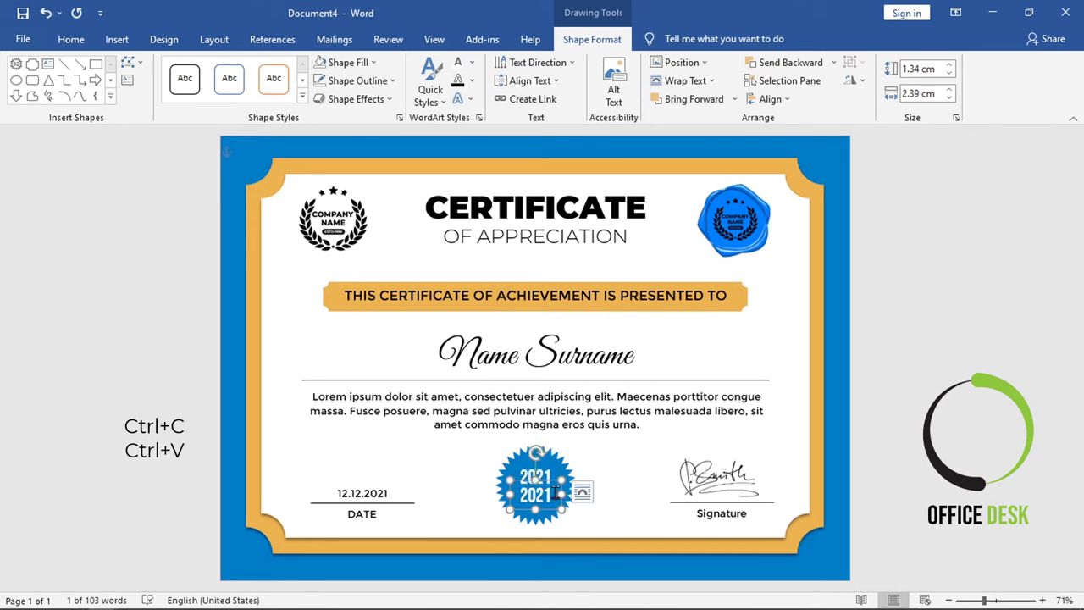
{"action": "right_click", "coordinate": [454, 492]}
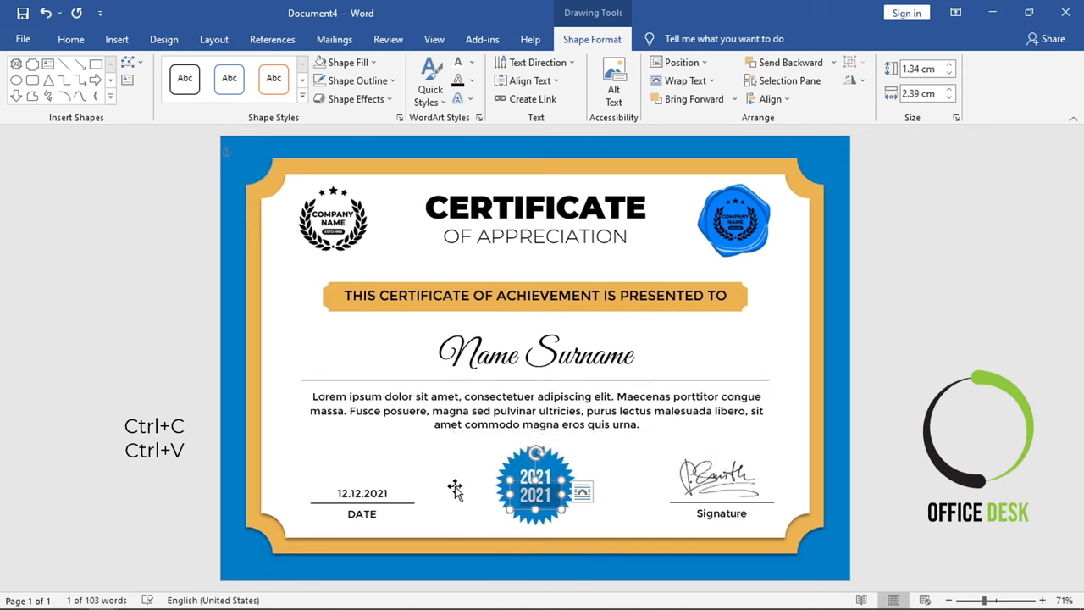
{"action": "type", "text": "AWAR"}
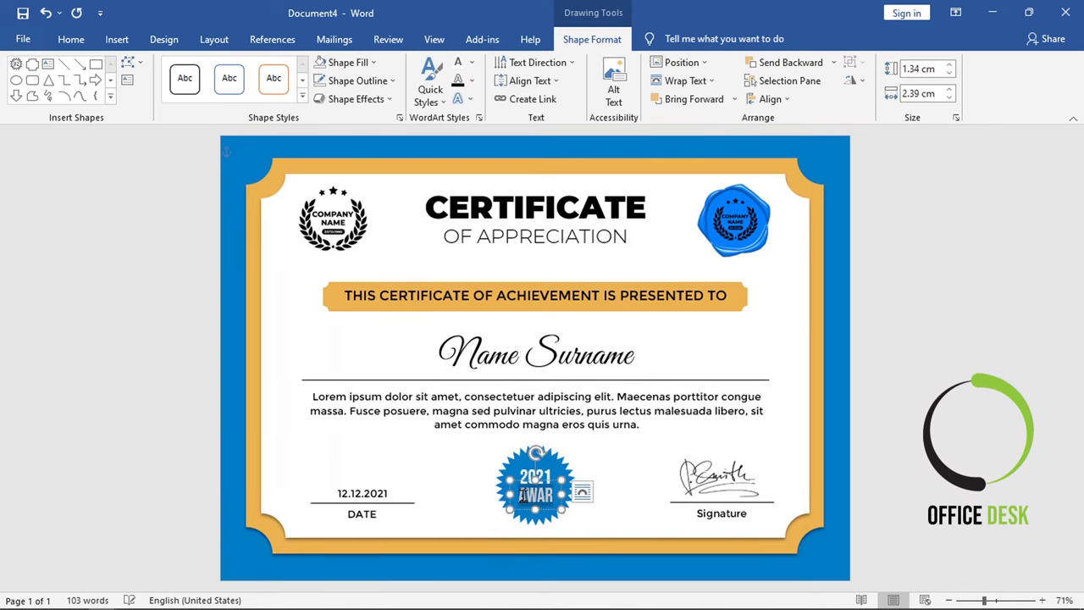
Step: Set AWARDS to size 22 and widen its box so it fits on one line
{"action": "left_click", "coordinate": [73, 35]}
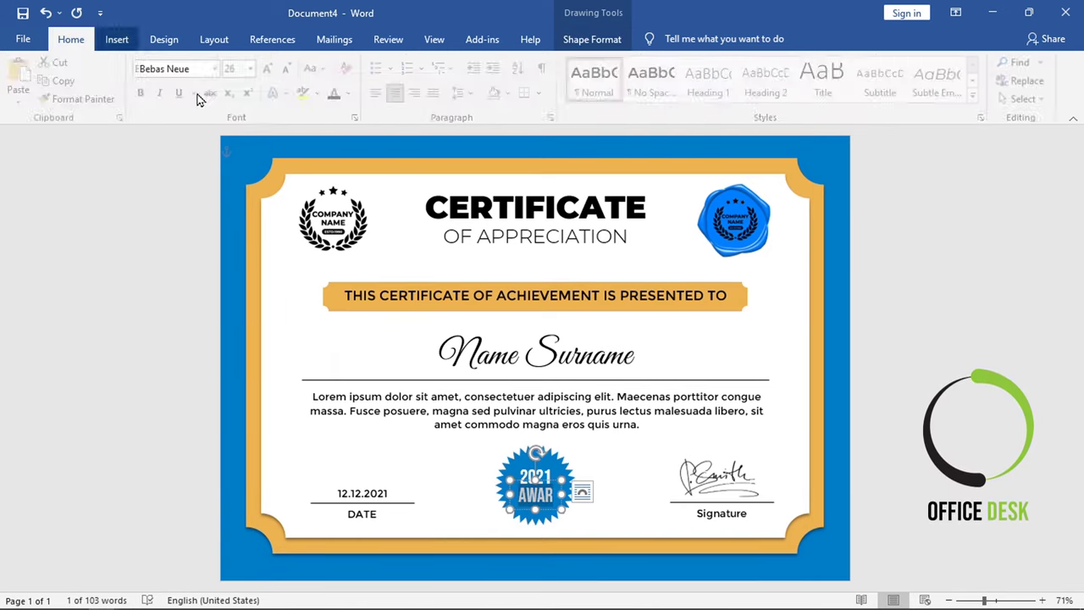
{"action": "left_click", "coordinate": [293, 69]}
{"action": "left_click", "coordinate": [293, 69]}
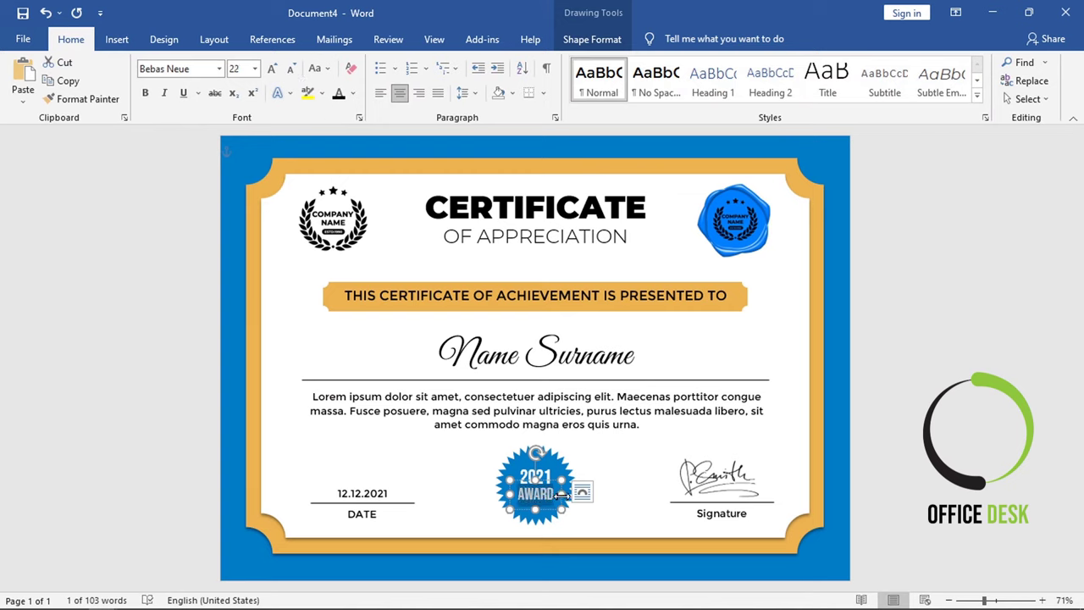
{"action": "left_click_drag", "start_coordinate": [561, 493], "coordinate": [551, 482]}
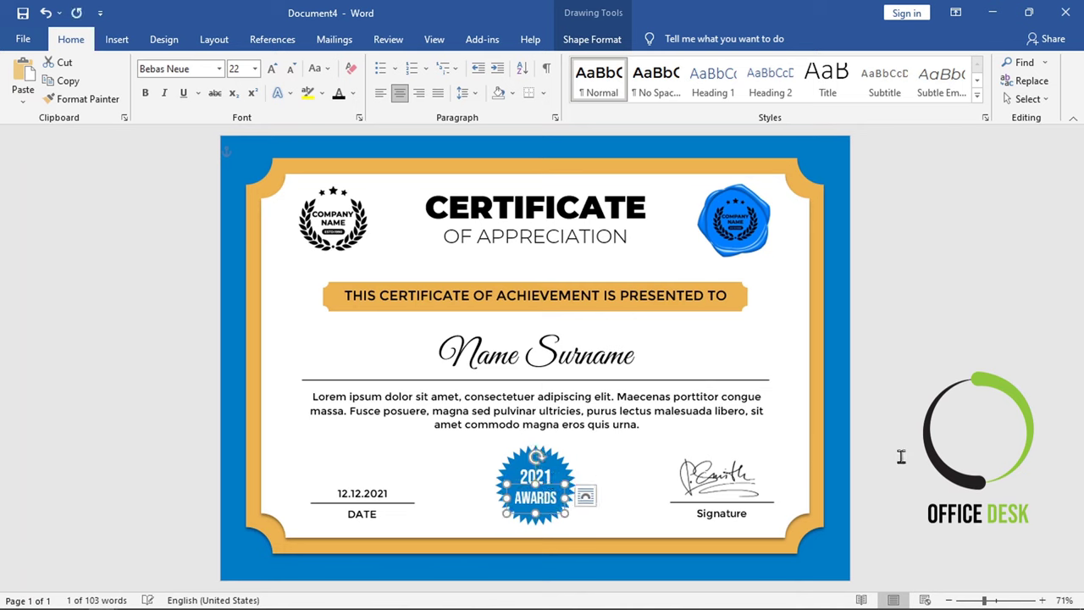
{"action": "left_click", "coordinate": [962, 440]}
Step: Set AWARDS to size 25, widen its box to keep one line, and nudge it up
{"action": "left_click", "coordinate": [549, 504]}
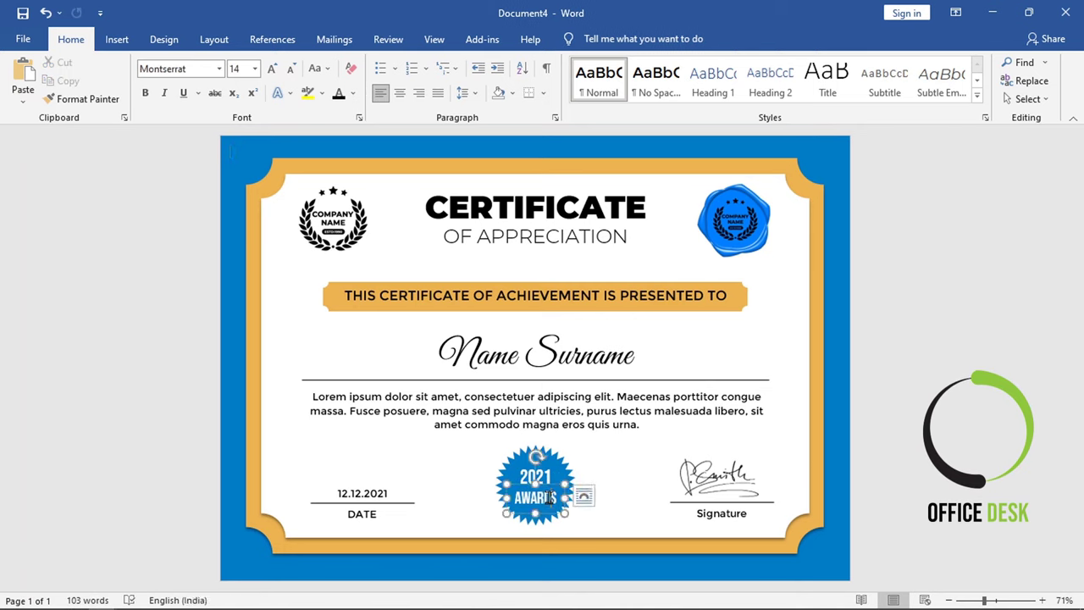
{"action": "double_click", "coordinate": [535, 498]}
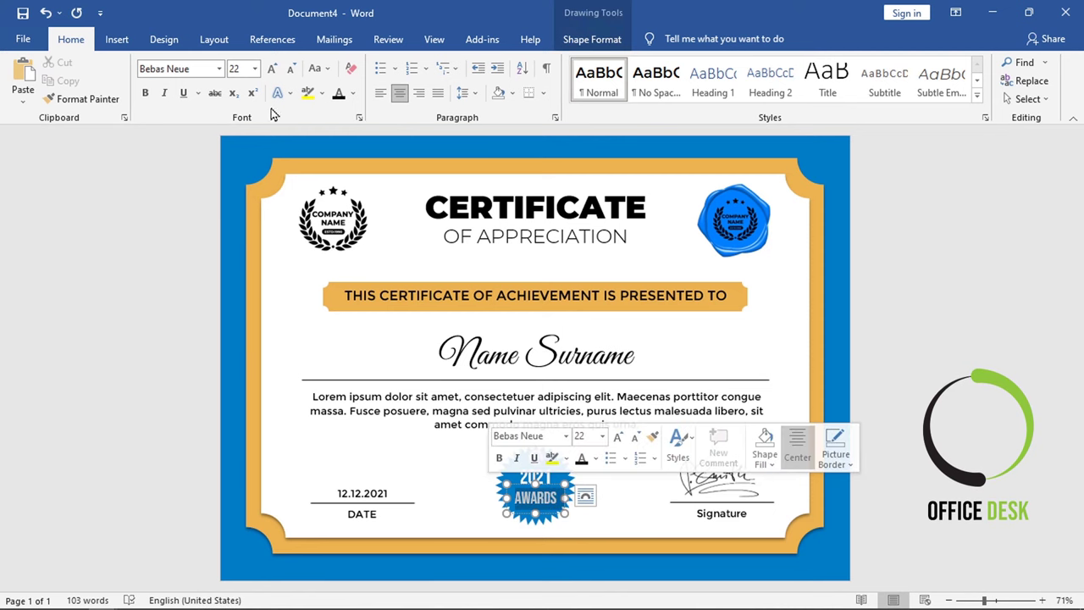
{"action": "left_click", "coordinate": [272, 69]}
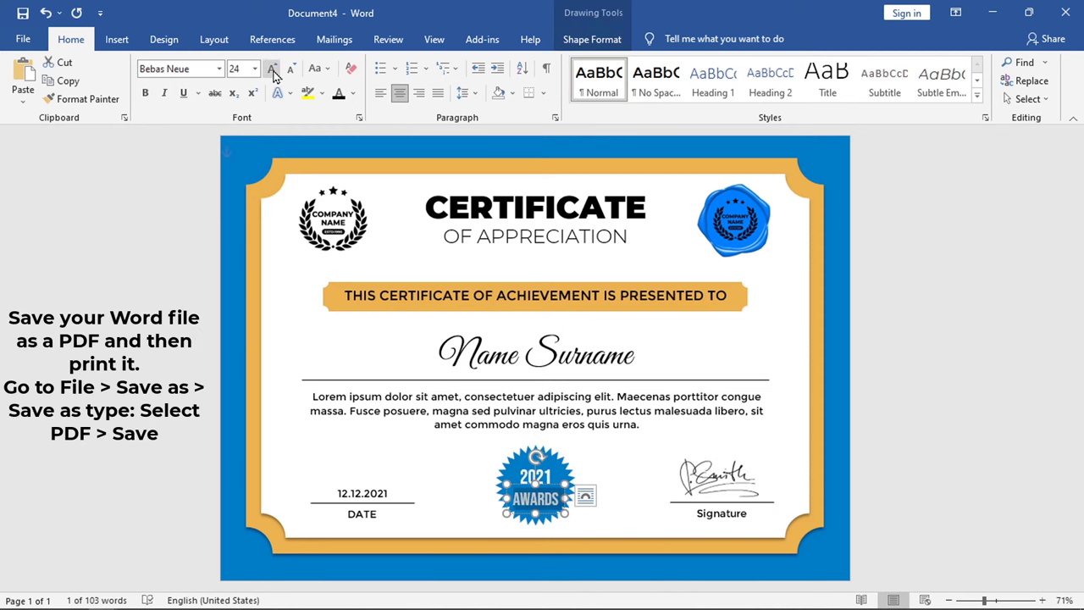
{"action": "left_click", "coordinate": [272, 70]}
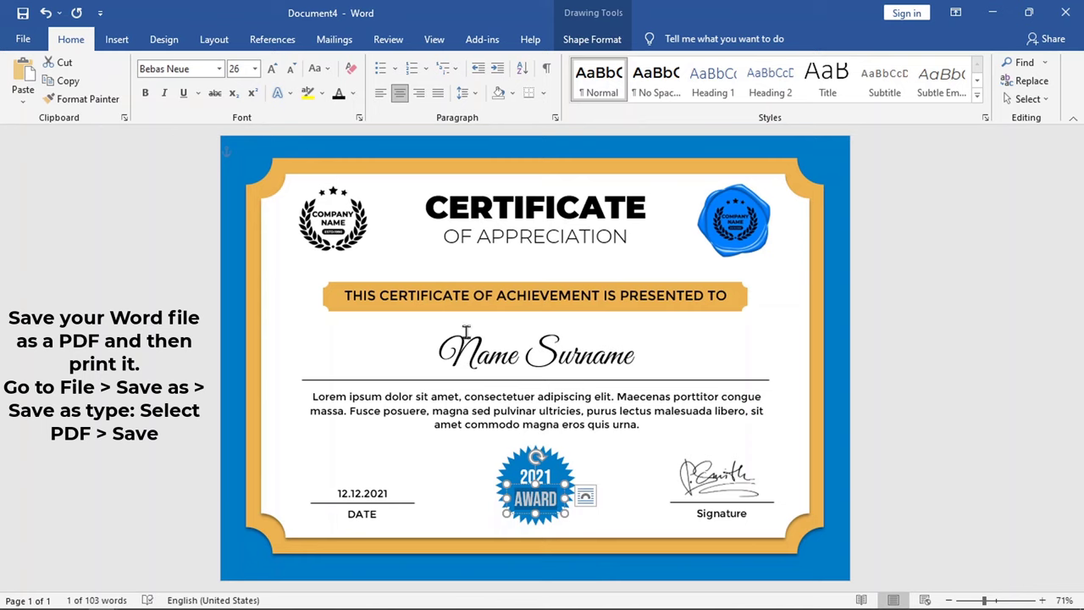
{"action": "left_click", "coordinate": [292, 69]}
{"action": "left_click", "coordinate": [244, 71]}
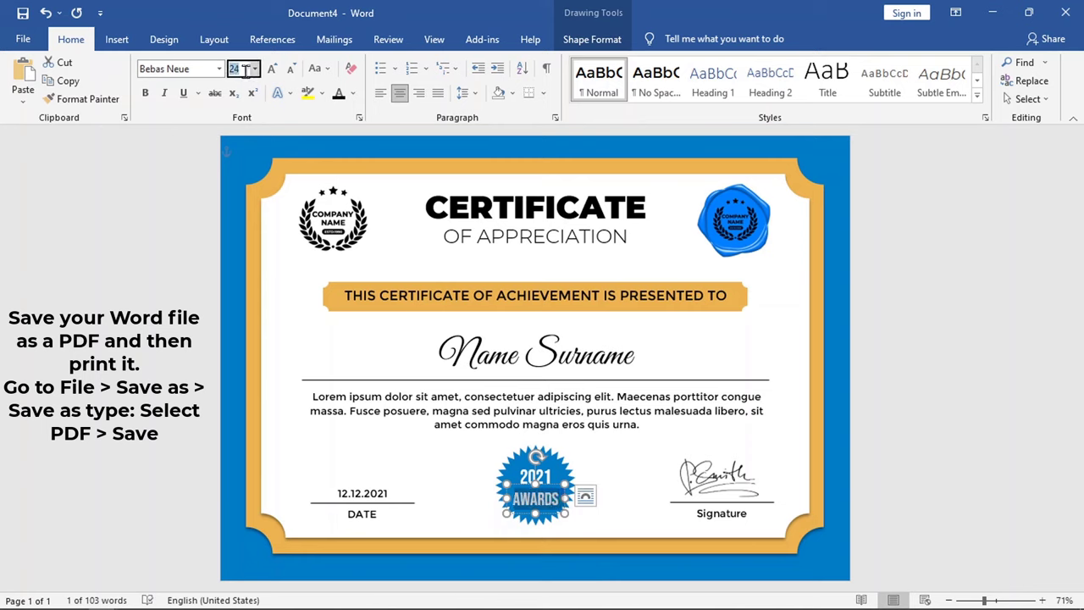
{"action": "type", "text": "25"}
{"action": "key", "text": "Return"}
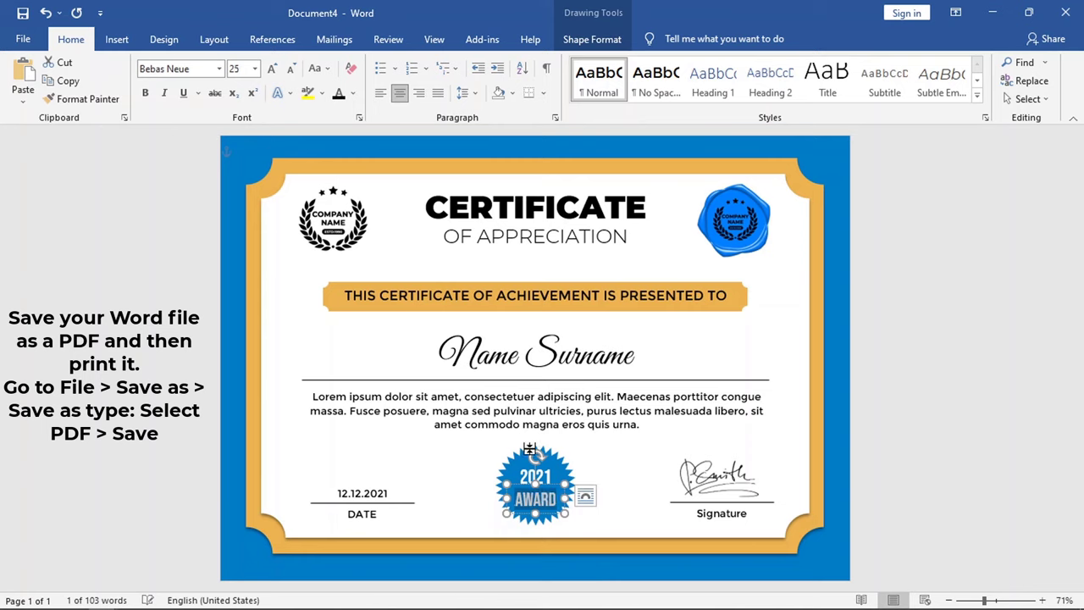
{"action": "left_click_drag", "start_coordinate": [561, 500], "coordinate": [547, 481]}
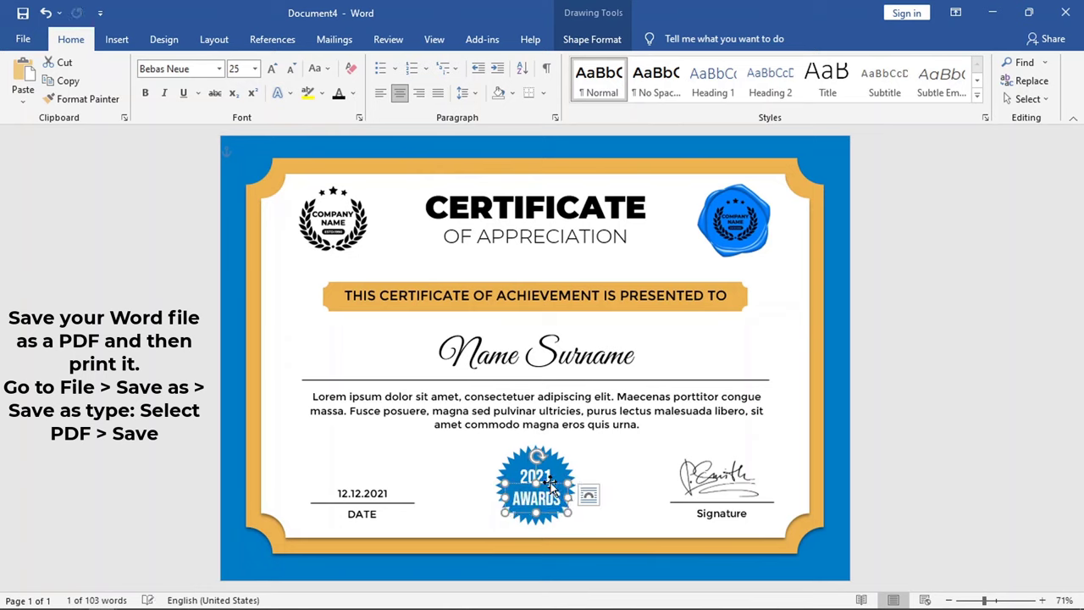
{"action": "key", "text": "ctrl+z"}
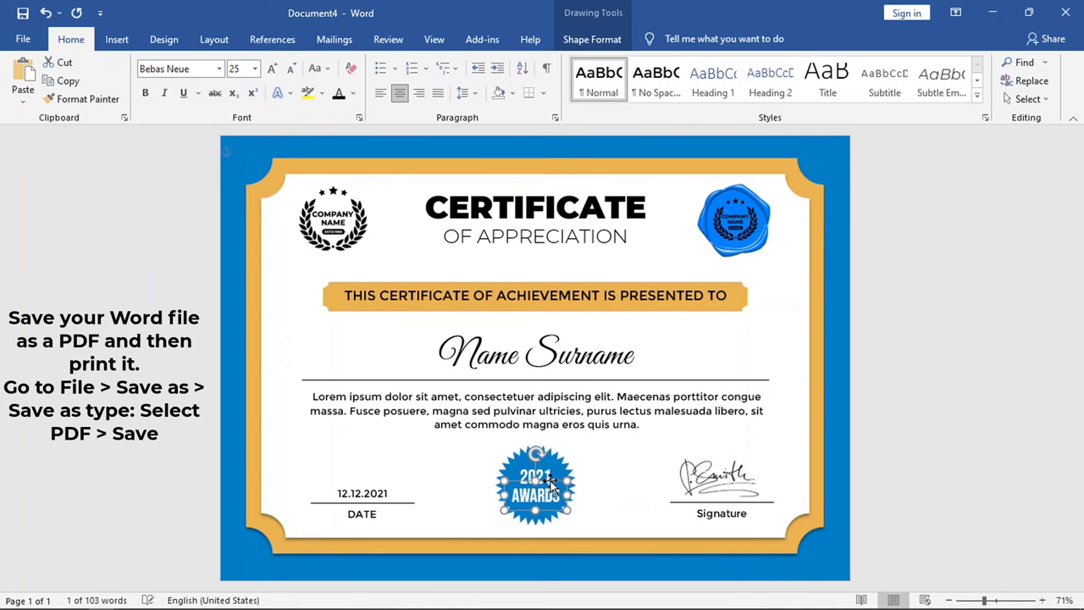
Step: Deselect and reselect the badge to check the stacked 2021 AWARDS layout
{"action": "left_click", "coordinate": [955, 419]}
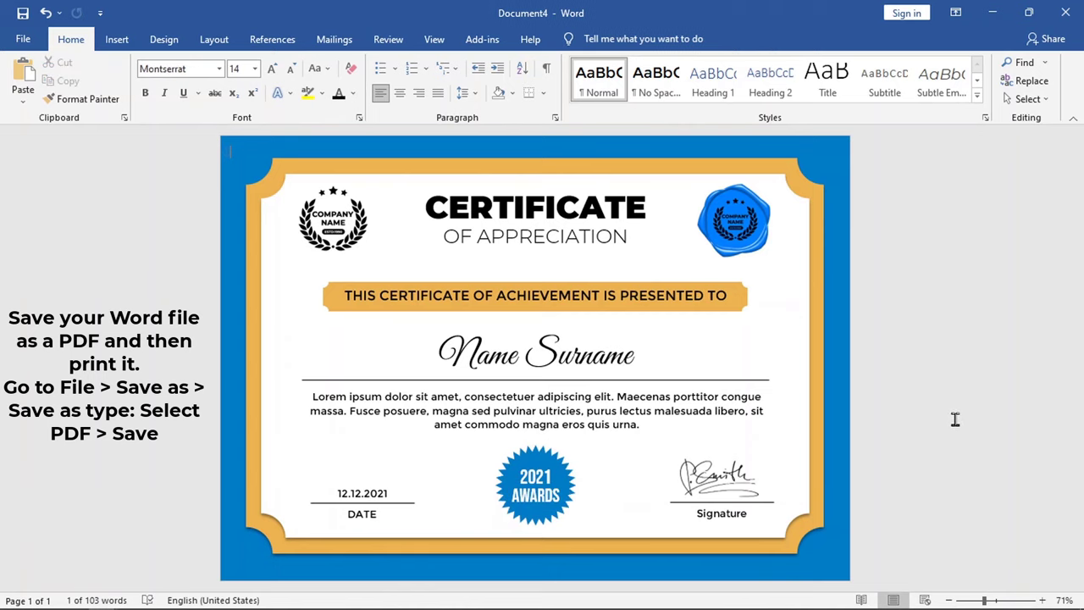
{"action": "left_click", "coordinate": [546, 471]}
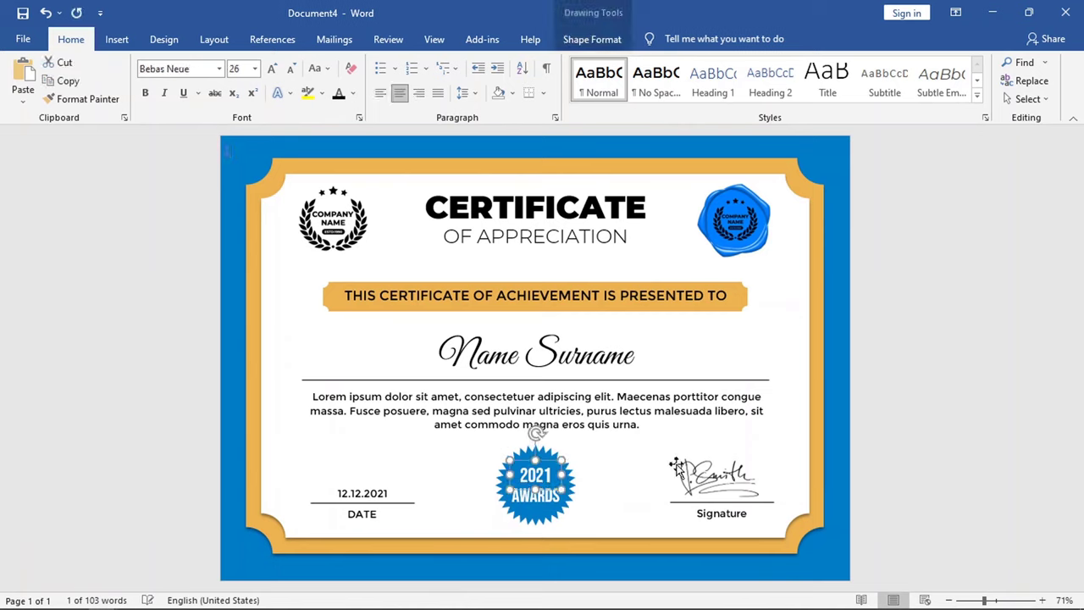
{"action": "left_click", "coordinate": [920, 448]}
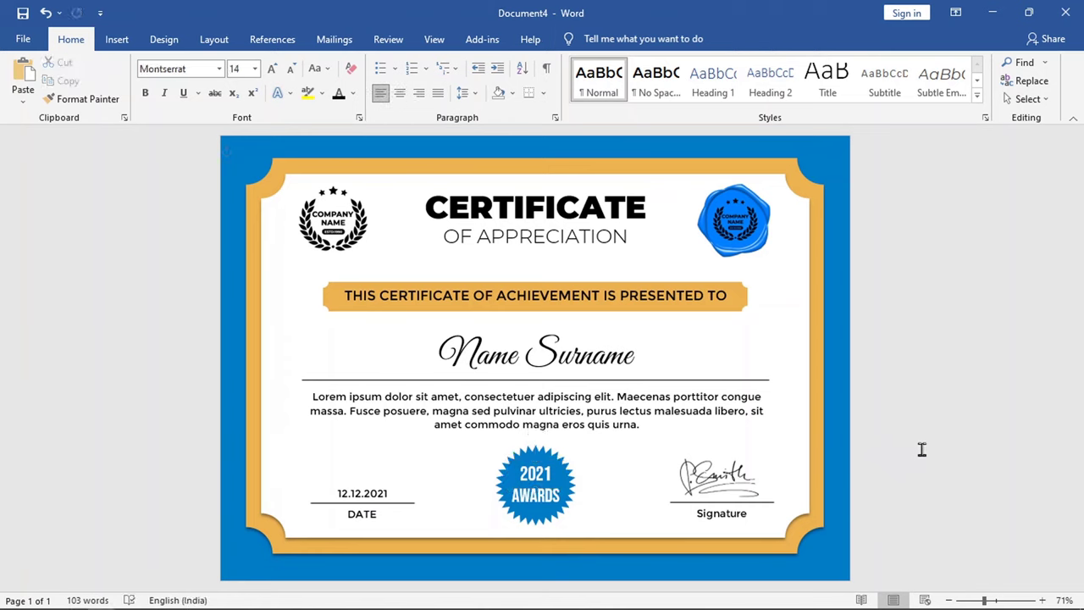
{"action": "left_click", "coordinate": [542, 452]}
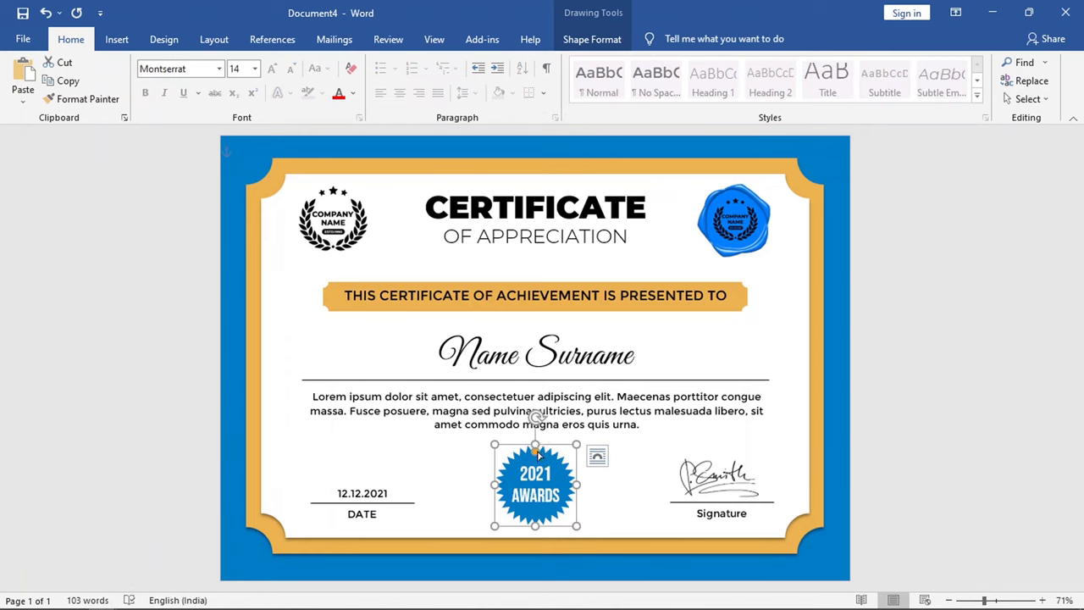